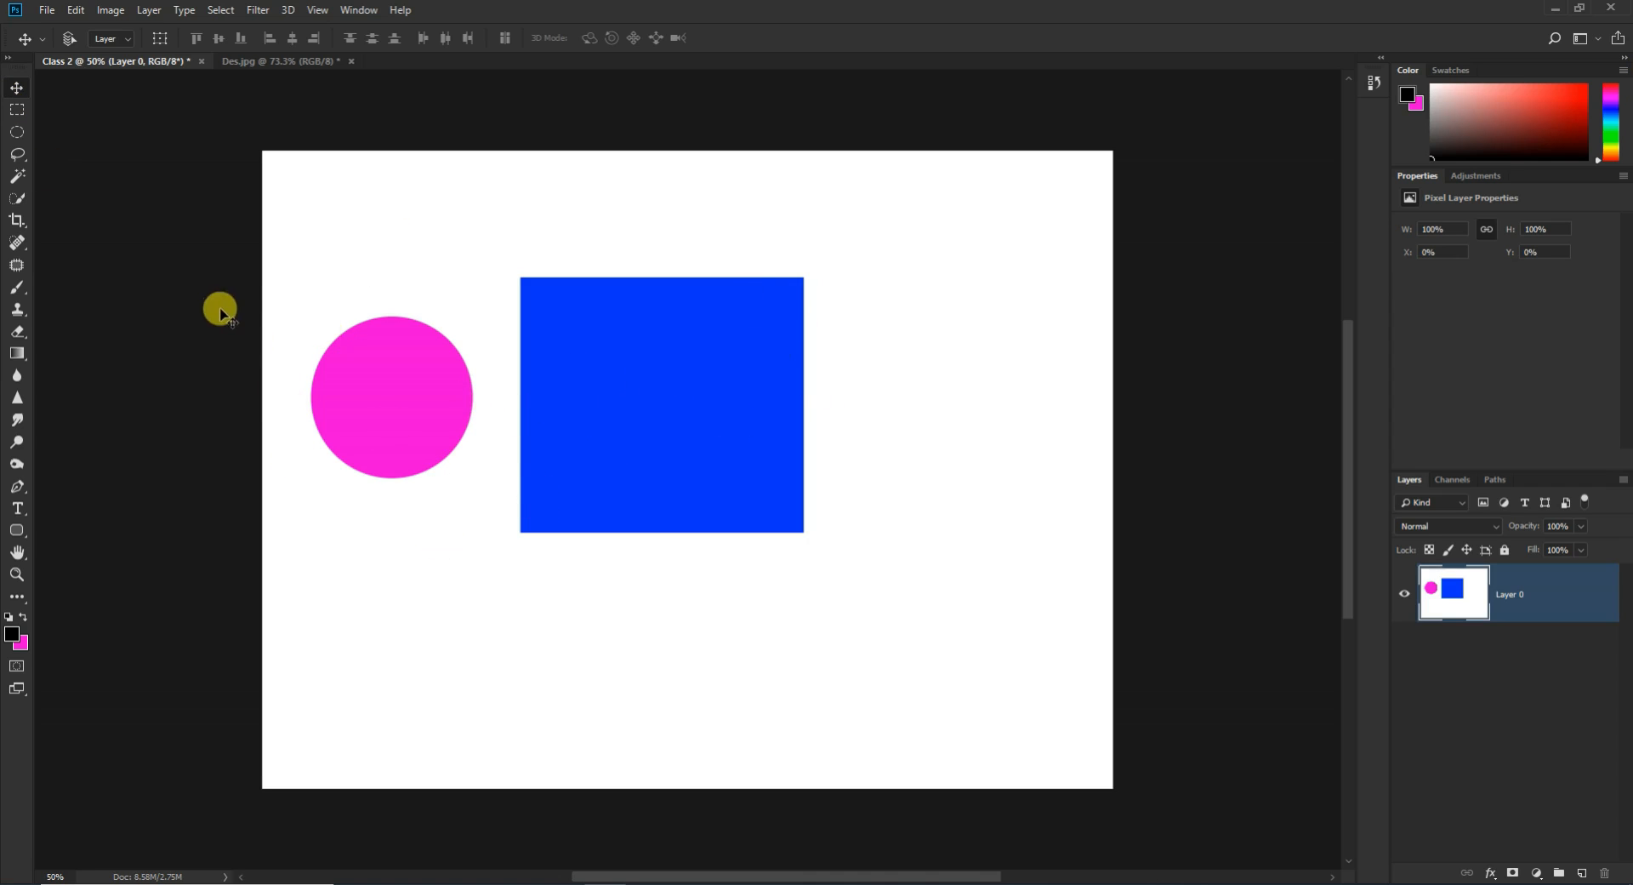
left_click(389, 437)
left_click(452, 432)
left_click(396, 376)
Step: Draw a closed, roughly round freehand Lasso selection in the blank canvas area to the right of the blue rectangle
left_click(17, 155)
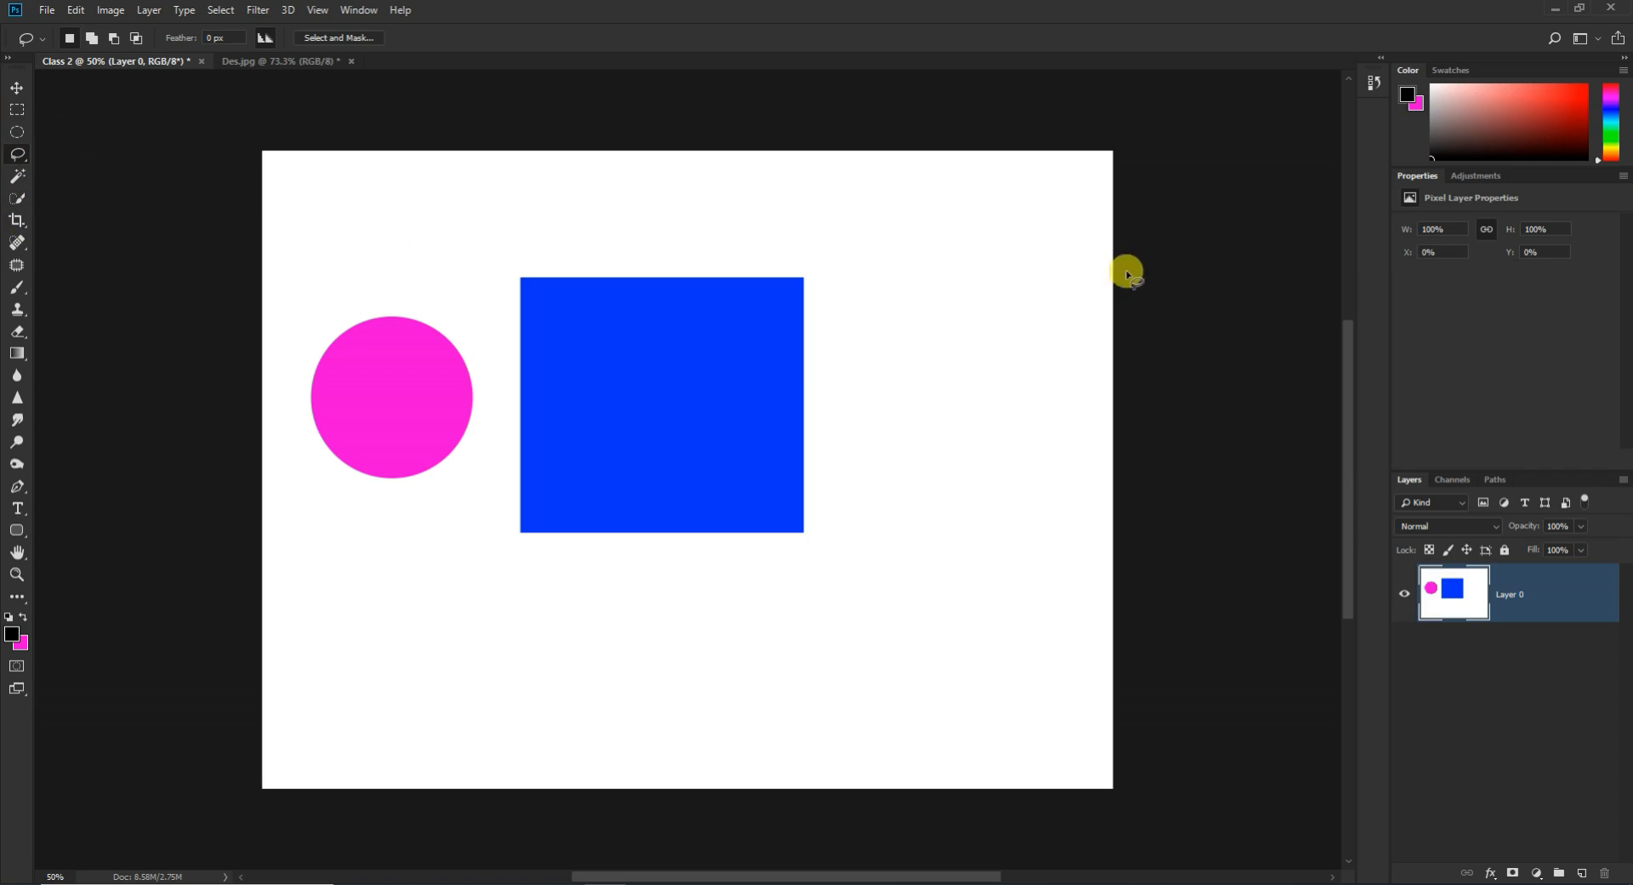
mouse_move(902, 219)
left_mouse_down()
mouse_move(984, 202)
mouse_move(1023, 222)
left_mouse_up()
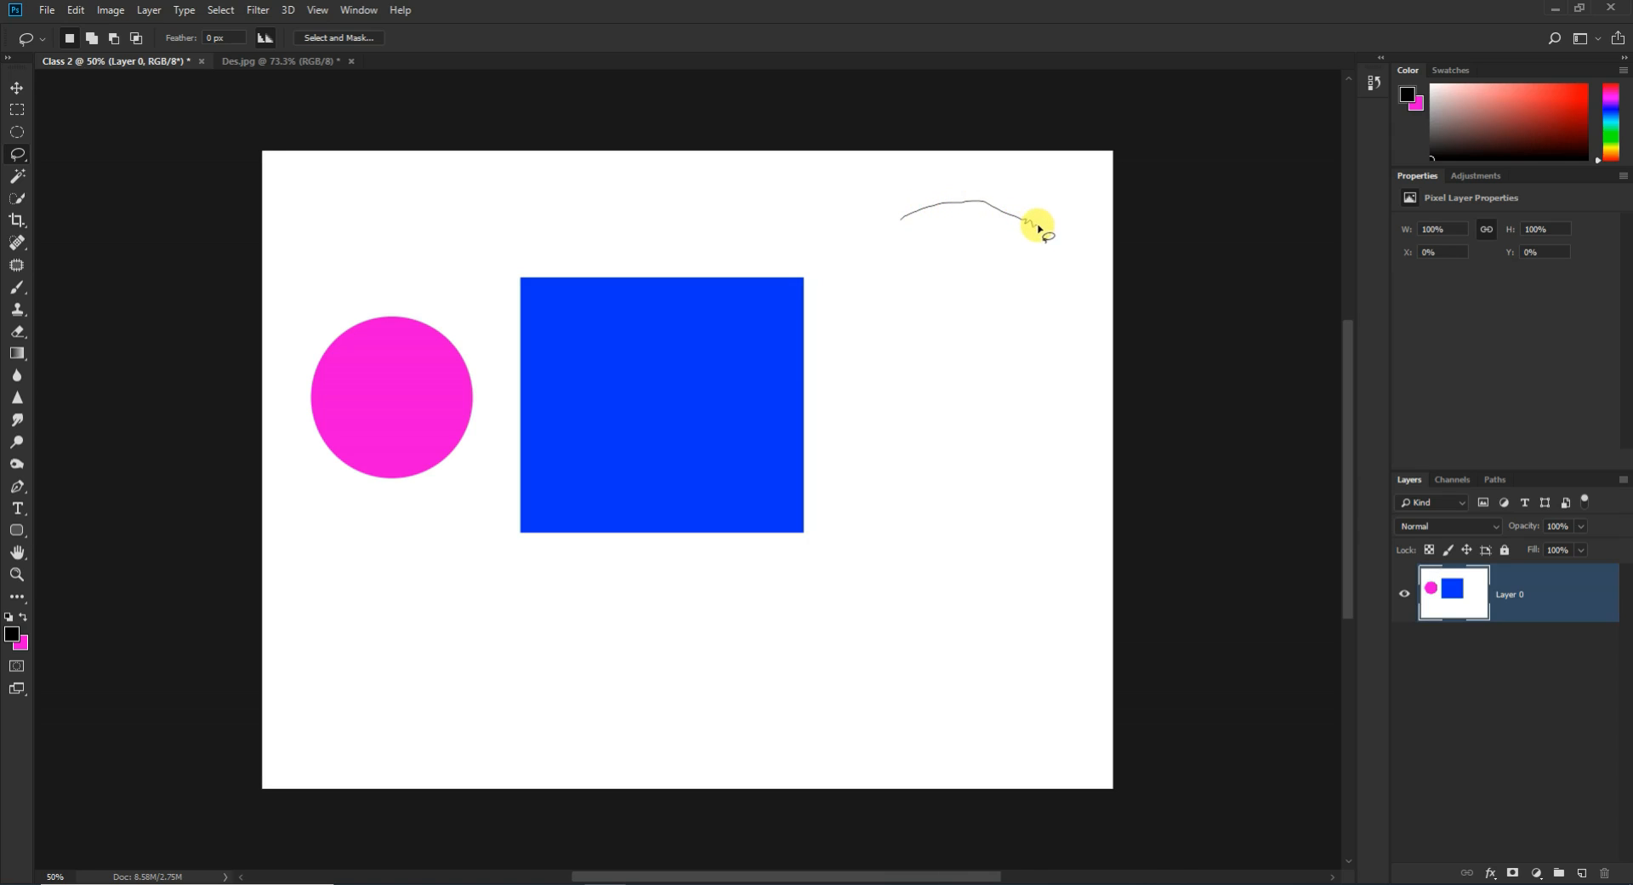
mouse_move(1039, 227)
left_mouse_down()
mouse_move(1064, 277)
mouse_move(1056, 360)
mouse_move(1041, 382)
mouse_move(969, 395)
mouse_move(938, 376)
mouse_move(940, 344)
mouse_move(868, 301)
mouse_move(889, 271)
mouse_move(835, 247)
mouse_move(855, 232)
mouse_move(774, 179)
mouse_move(811, 147)
mouse_move(863, 209)
mouse_move(893, 199)
mouse_move(901, 221)
mouse_move(968, 194)
mouse_move(1044, 235)
left_mouse_up()
left_click(958, 312)
mouse_move(887, 226)
left_mouse_down()
mouse_move(992, 208)
mouse_move(1044, 254)
left_mouse_up()
left_click(803, 332)
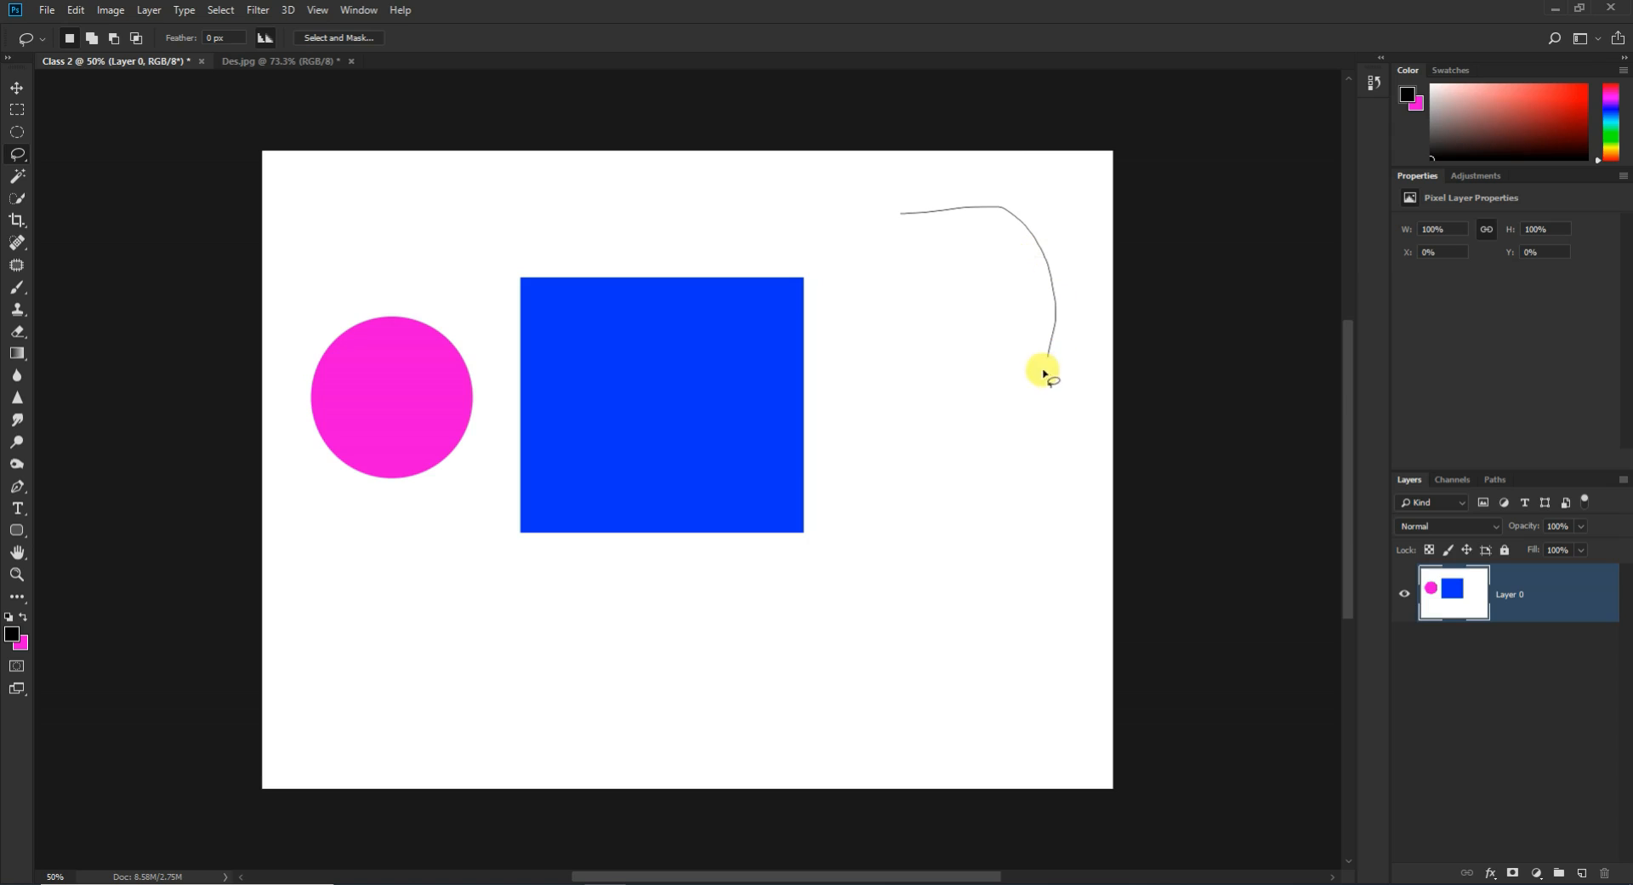
left_click_drag(885, 380, 858, 276)
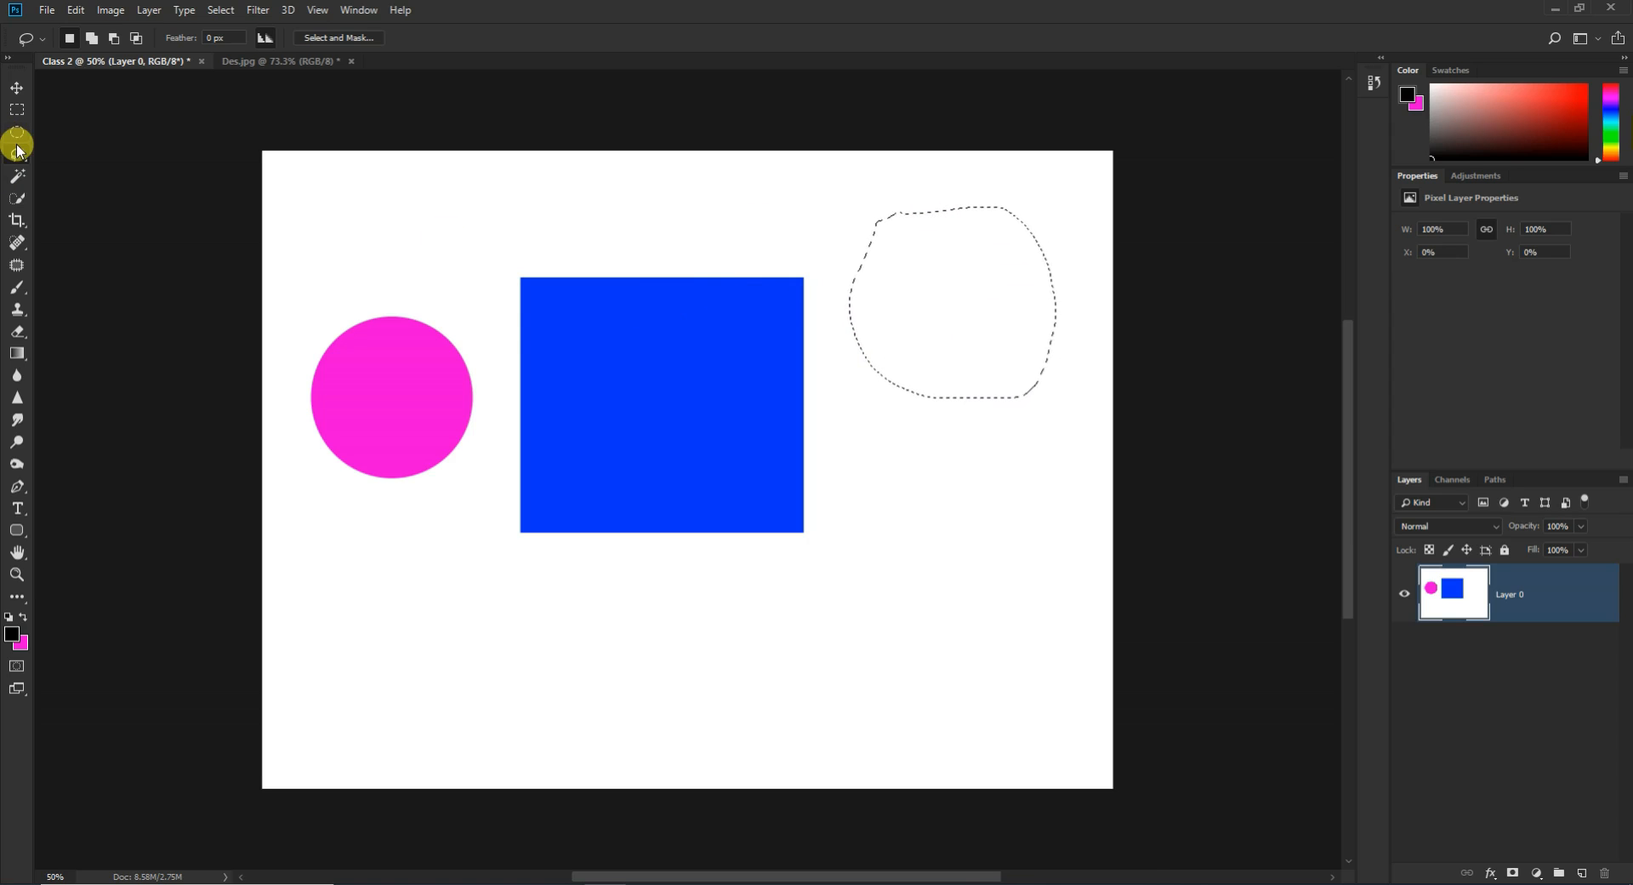
left_click(567, 320)
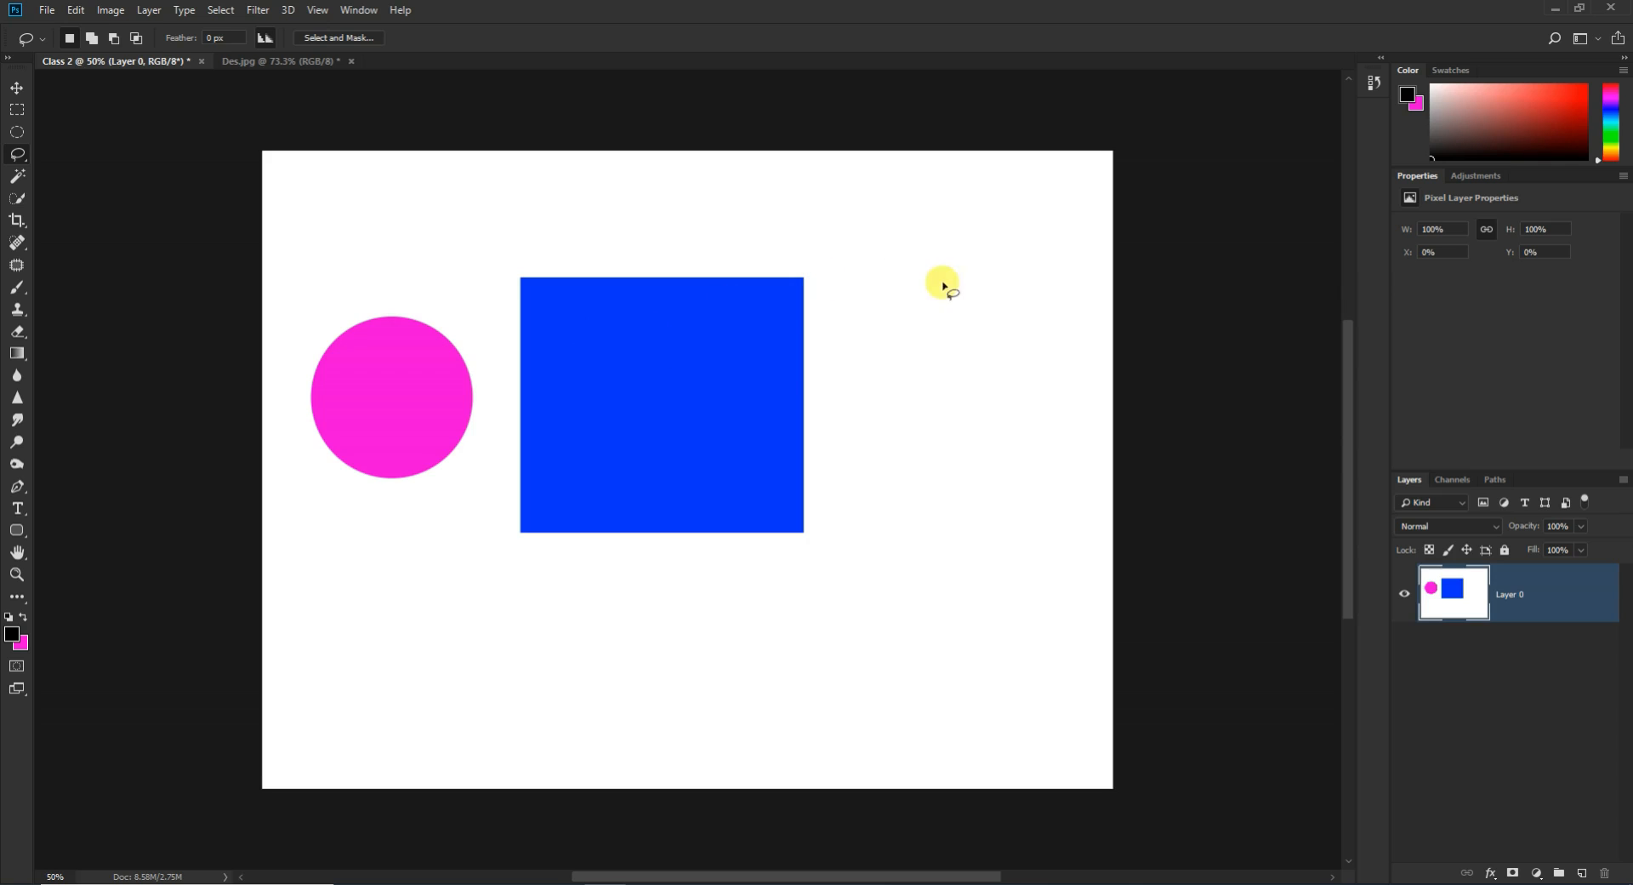
mouse_move(972, 201)
left_mouse_down()
mouse_move(1046, 247)
mouse_move(1077, 350)
mouse_move(1013, 424)
mouse_move(951, 437)
mouse_move(855, 369)
mouse_move(844, 290)
mouse_move(850, 255)
mouse_move(974, 203)
mouse_move(940, 219)
left_mouse_up()
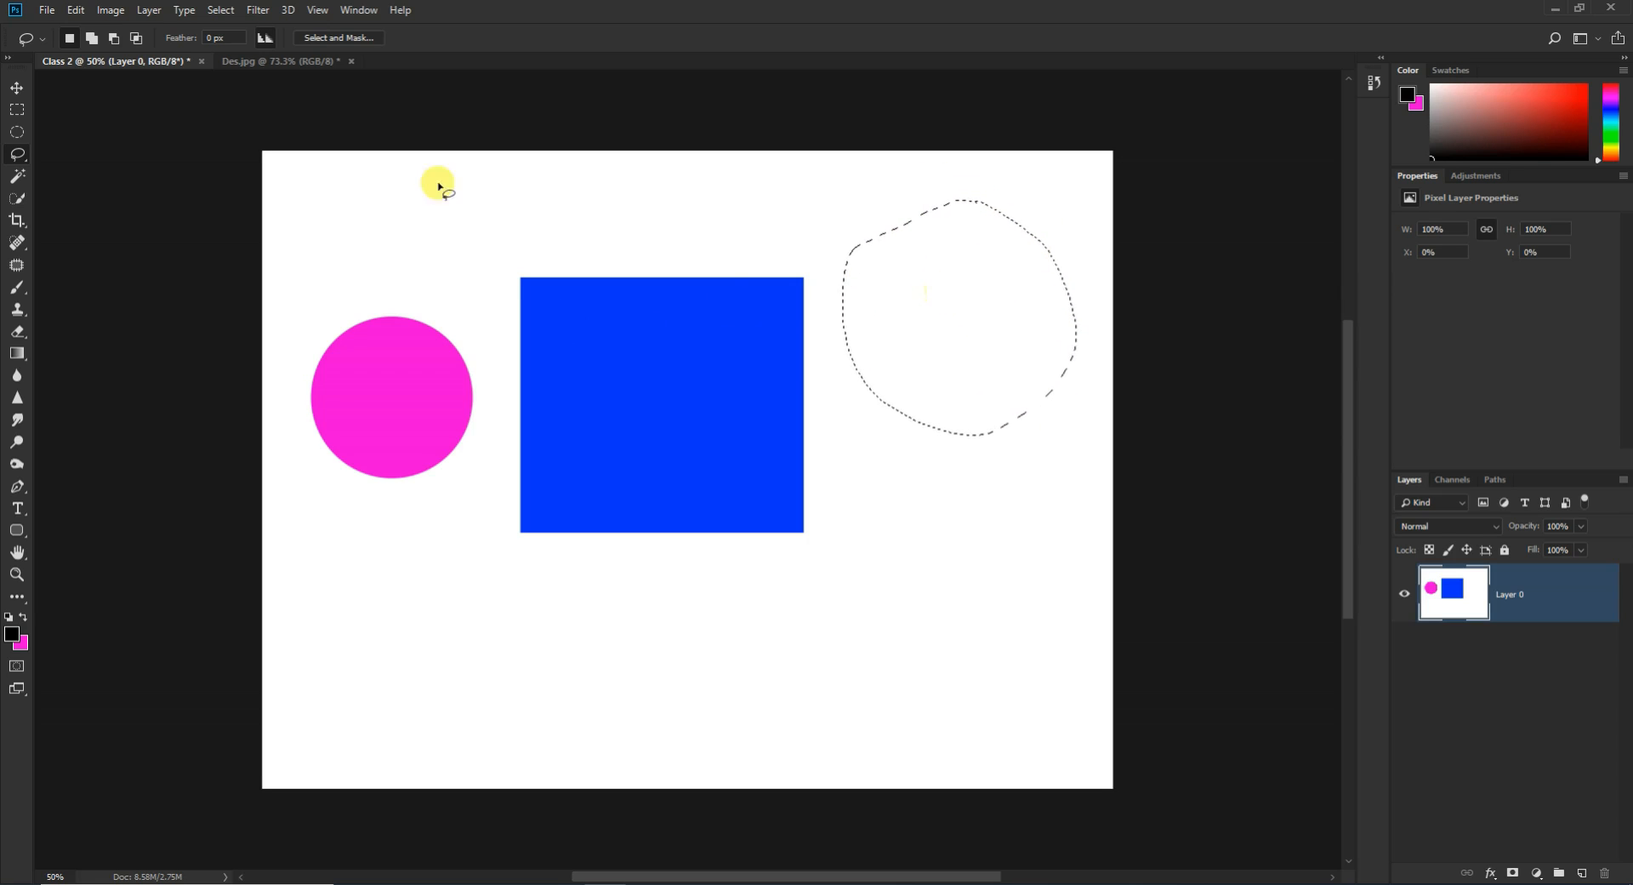
Step: Try moving the lassoed area onto the blue rectangle, and undo the move
left_click(15, 89)
mouse_move(984, 339)
left_mouse_down()
mouse_move(944, 318)
mouse_move(648, 359)
left_mouse_up()
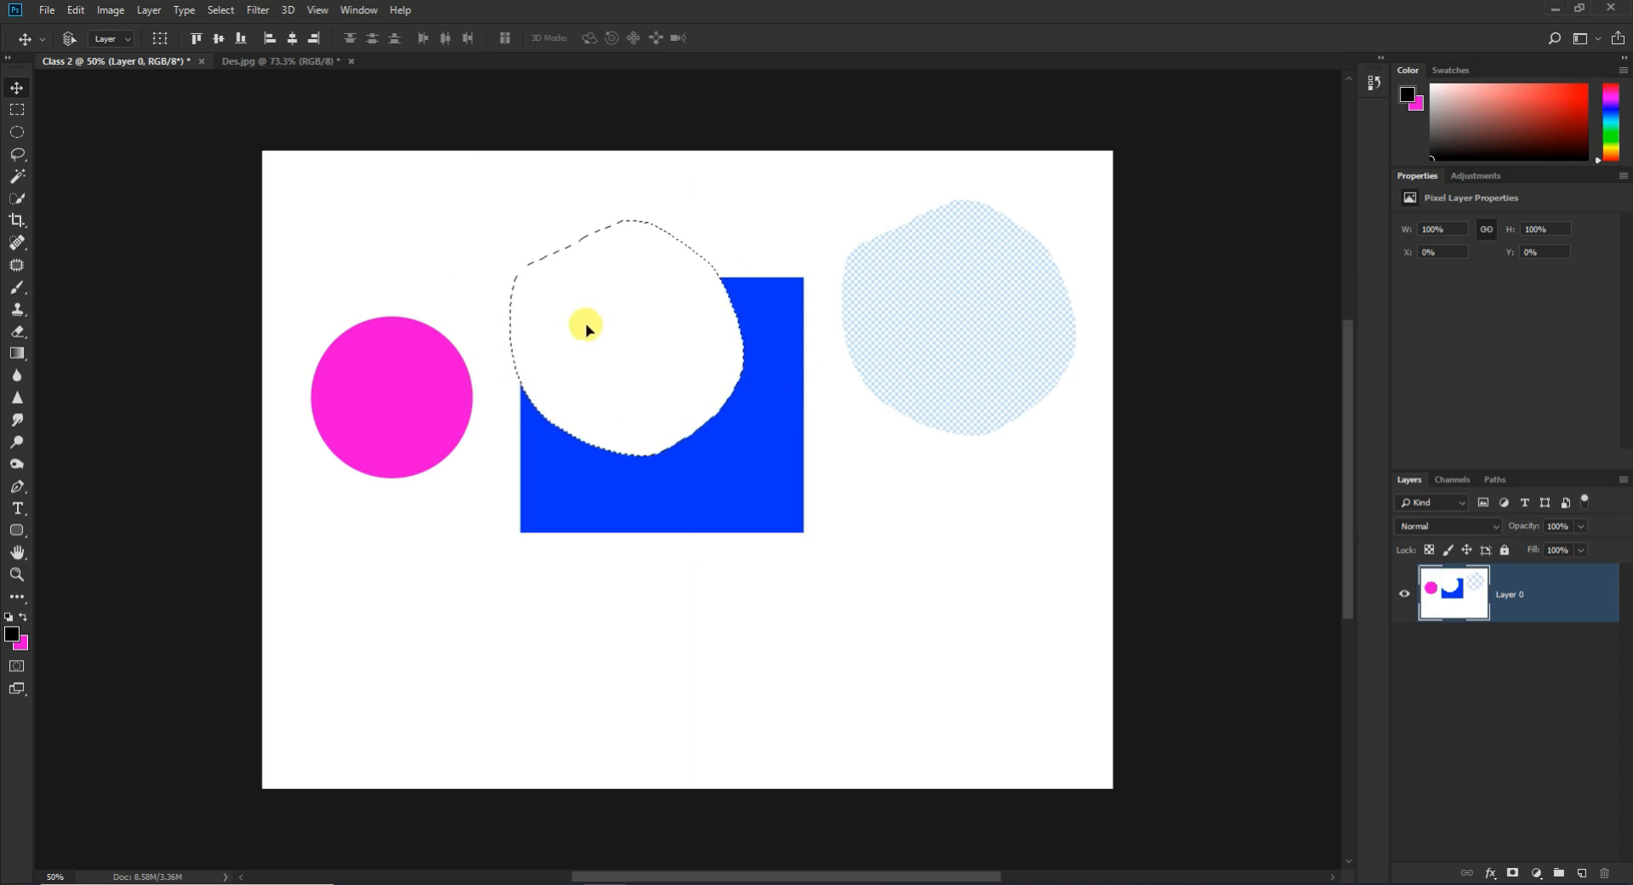
key("ctrl+z")
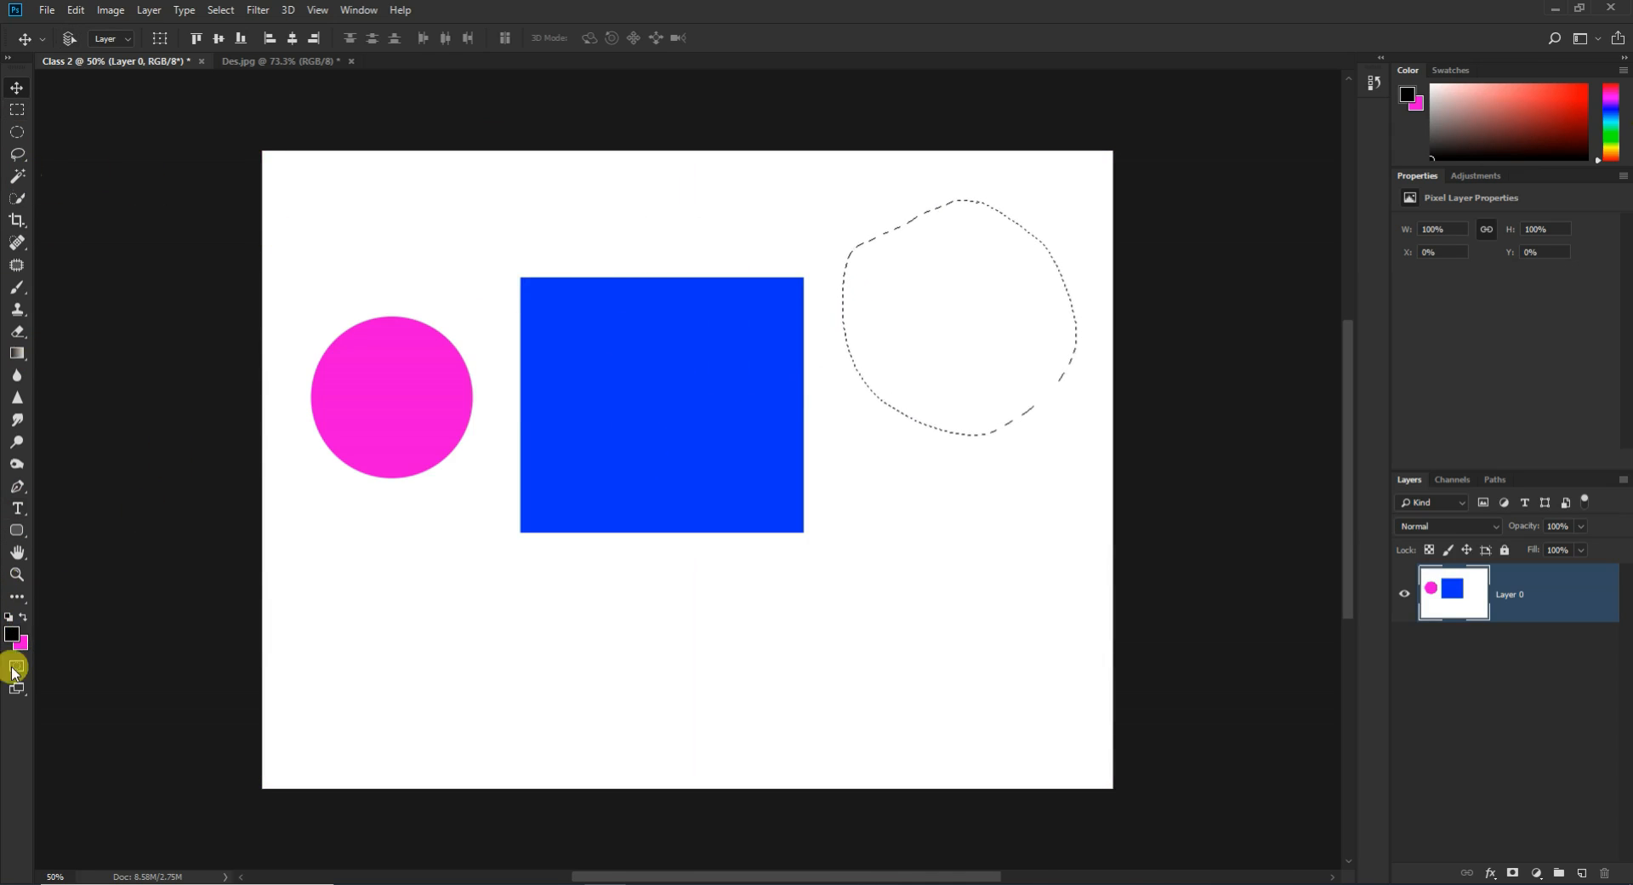
Step: Fill the lassoed area with the Background Color in Normal mode at 100% opacity, and deselect it
left_click(77, 10)
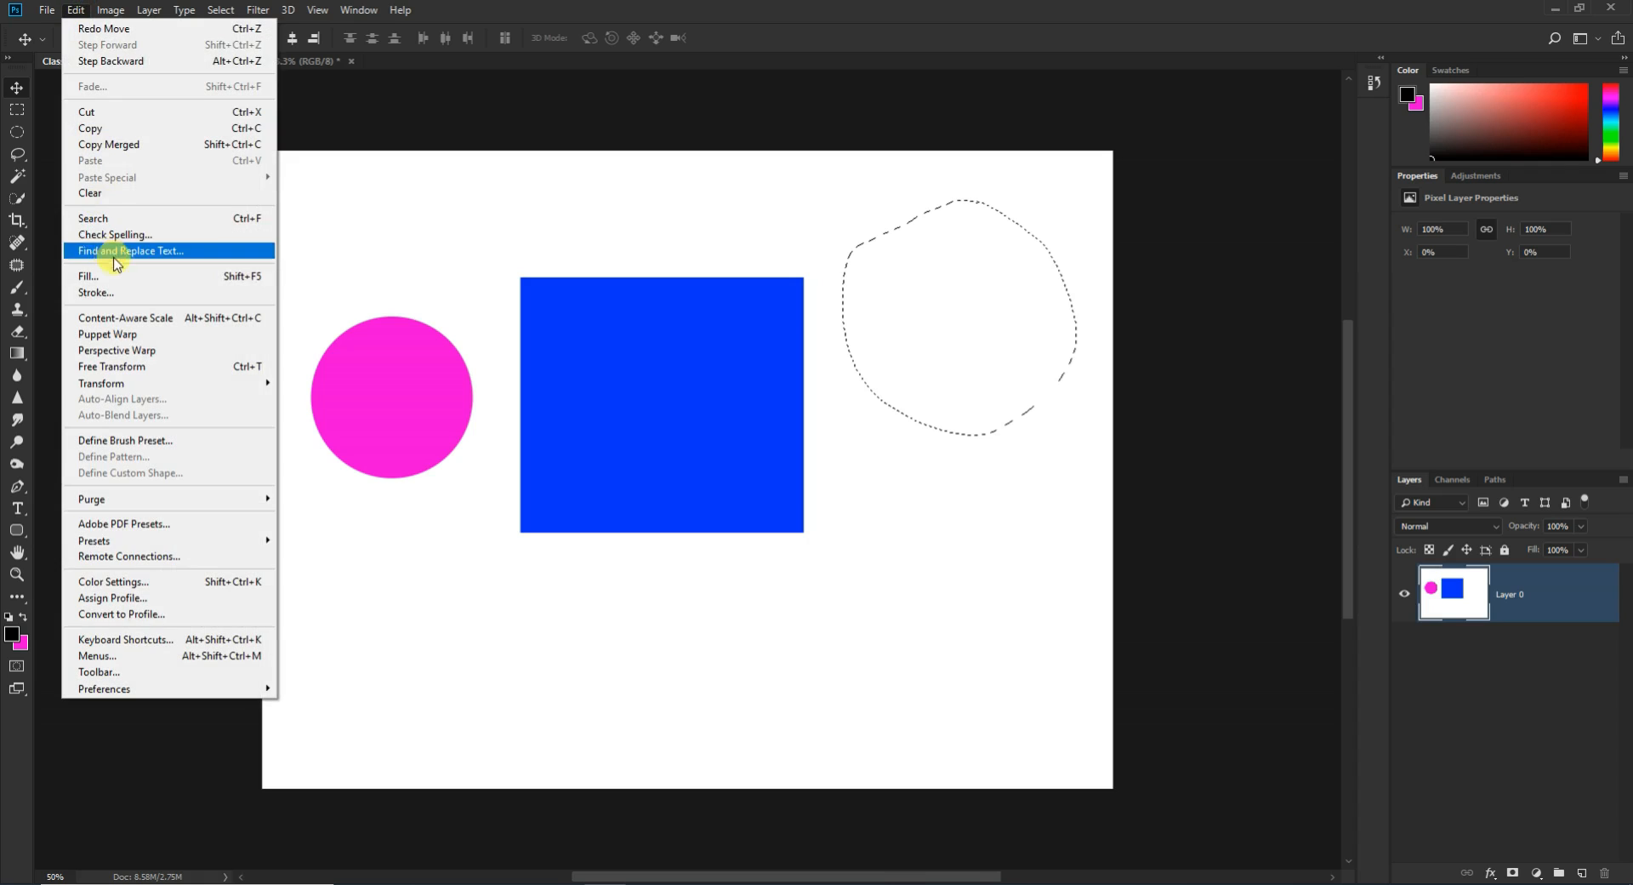
left_click(122, 274)
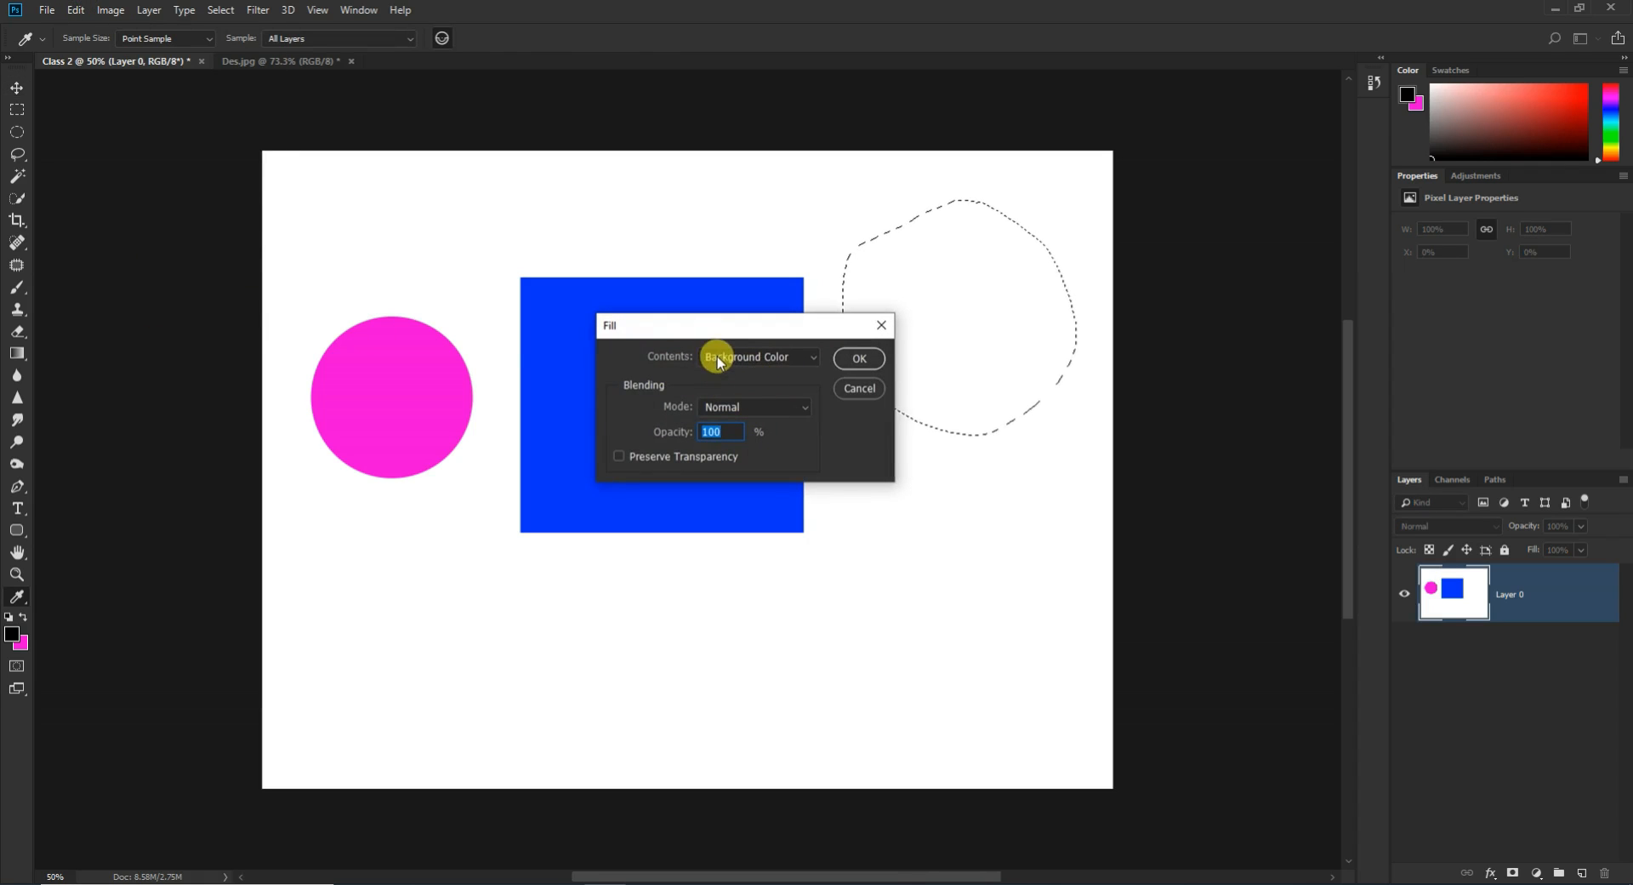
left_click(859, 359)
key("ctrl+d")
key("v")
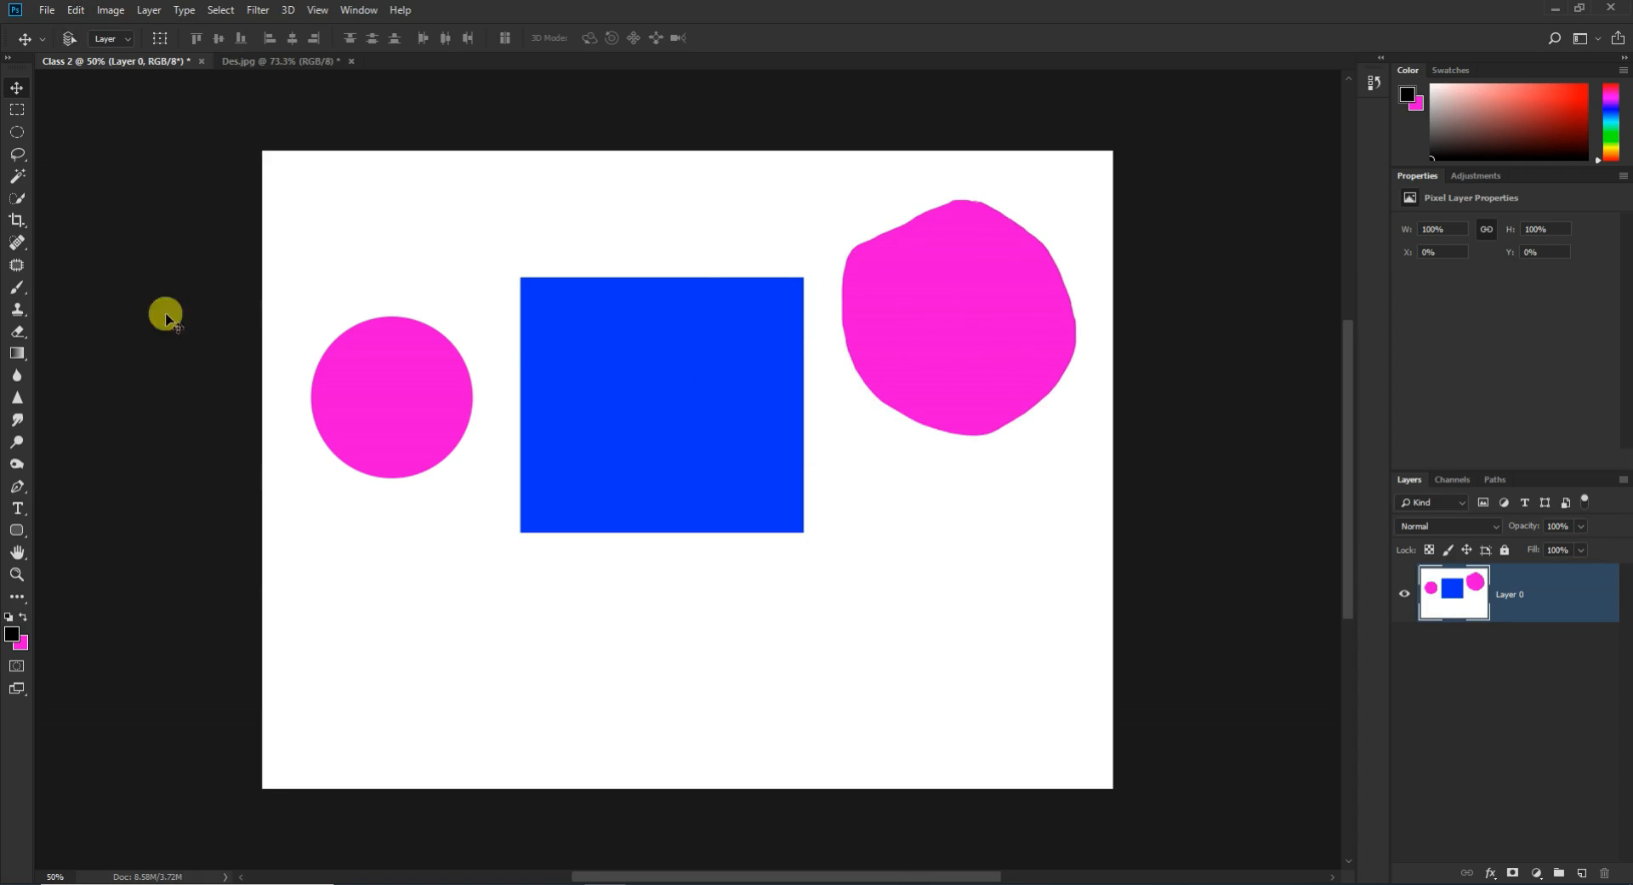
Step: With the Polygonal Lasso tool chosen, switch to the Des.jpg document and unlock its Background layer
left_click_drag(17, 154, 79, 171)
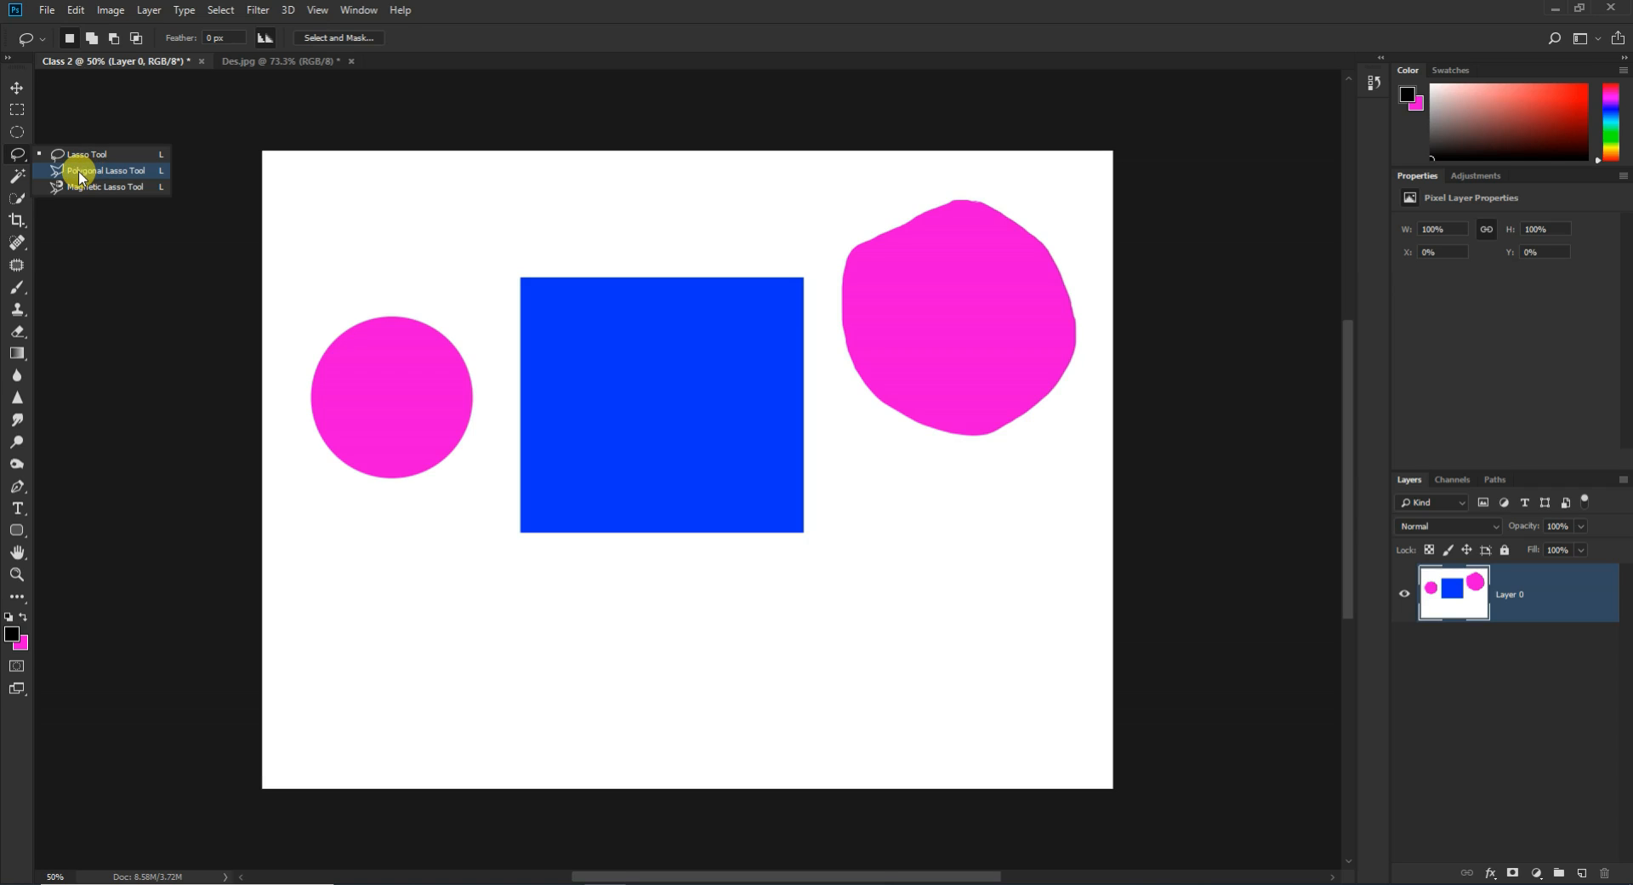
left_click_drag(80, 174, 79, 172)
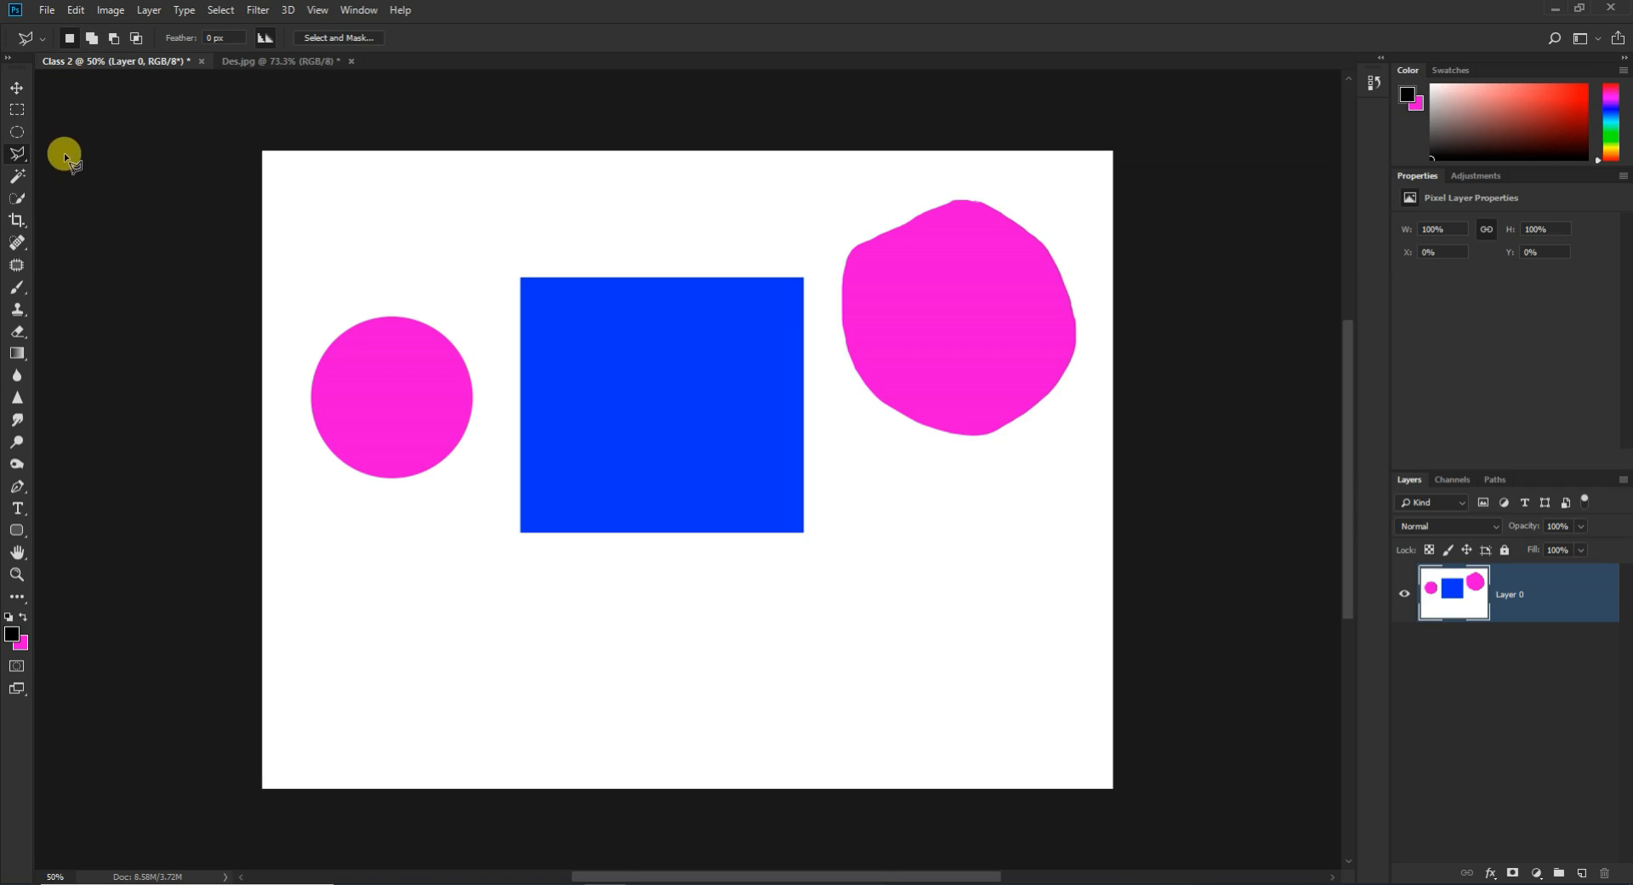
left_click(263, 62)
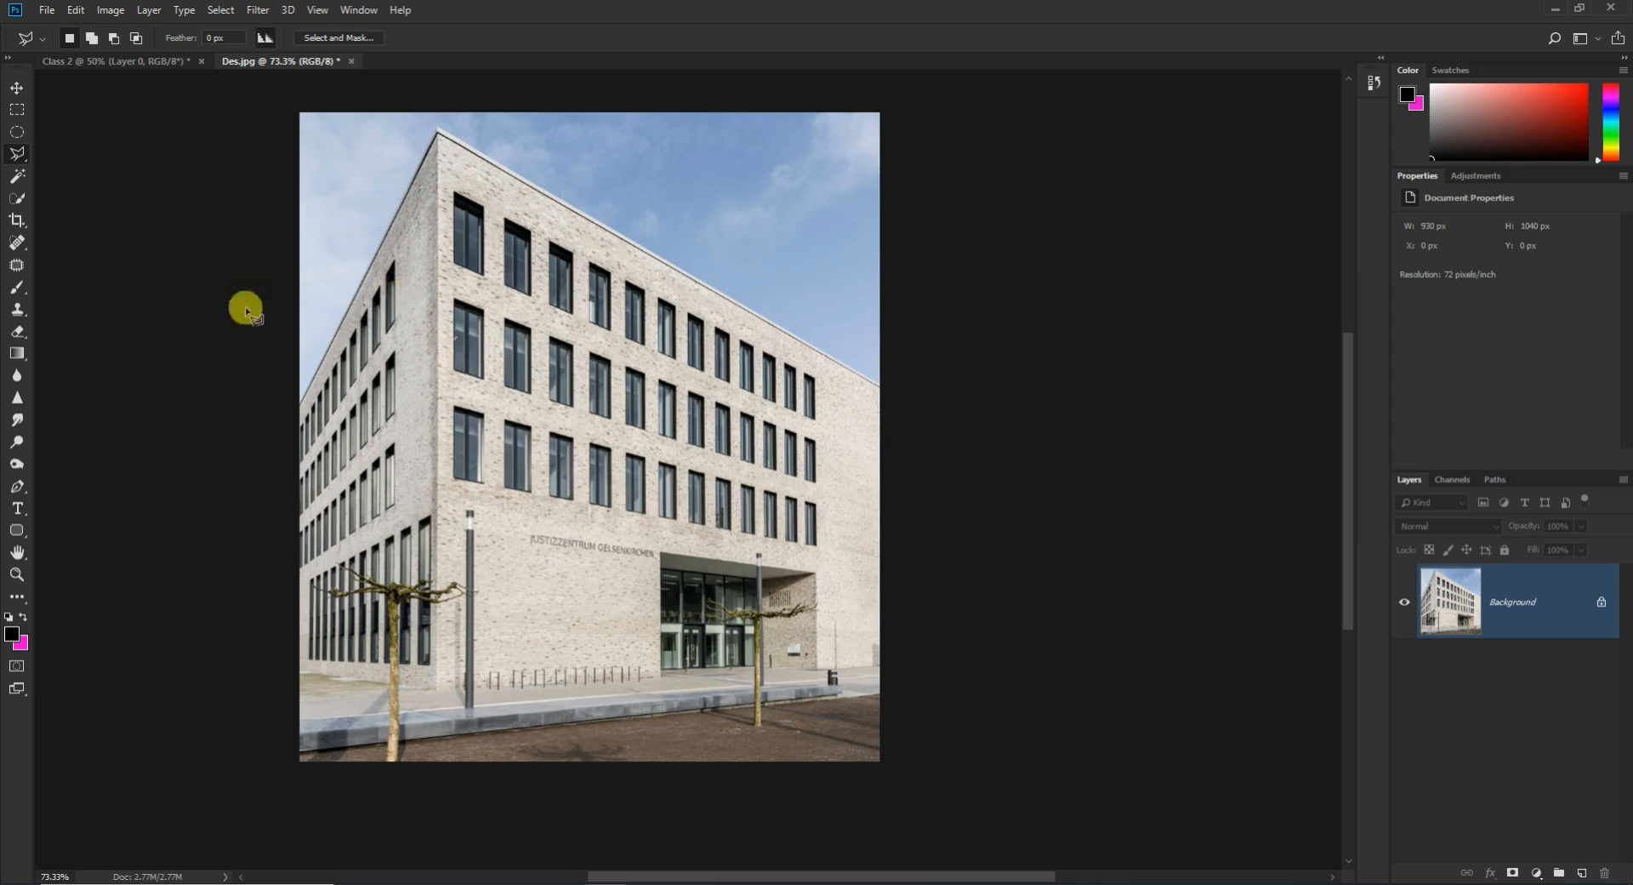
scroll(264, 216, "up", 3)
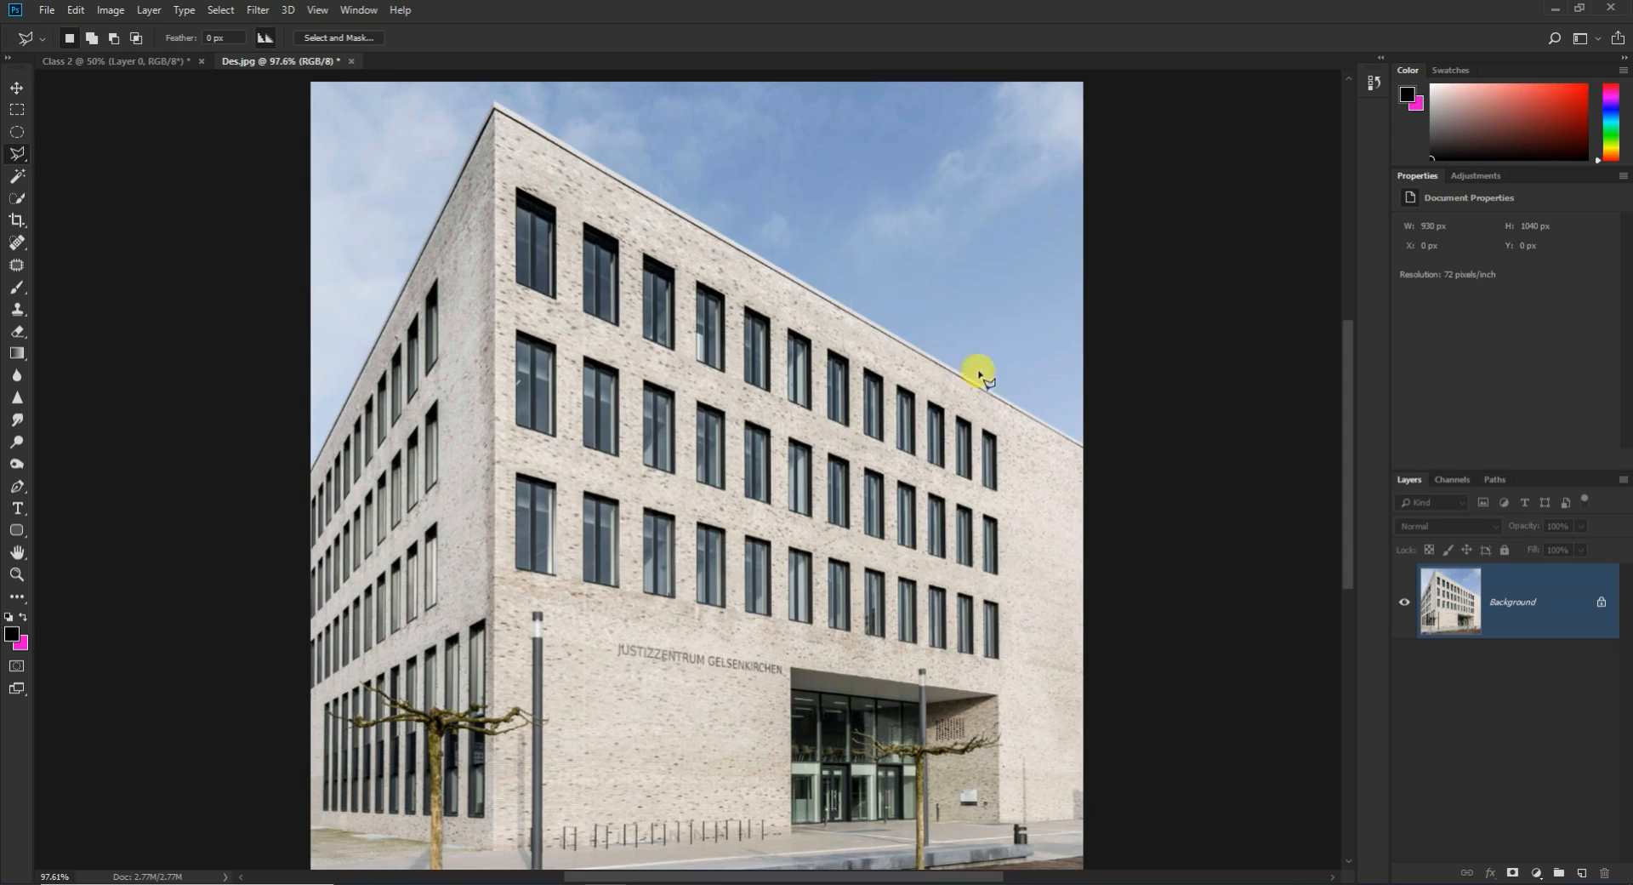
scroll(1074, 422, "down", 1)
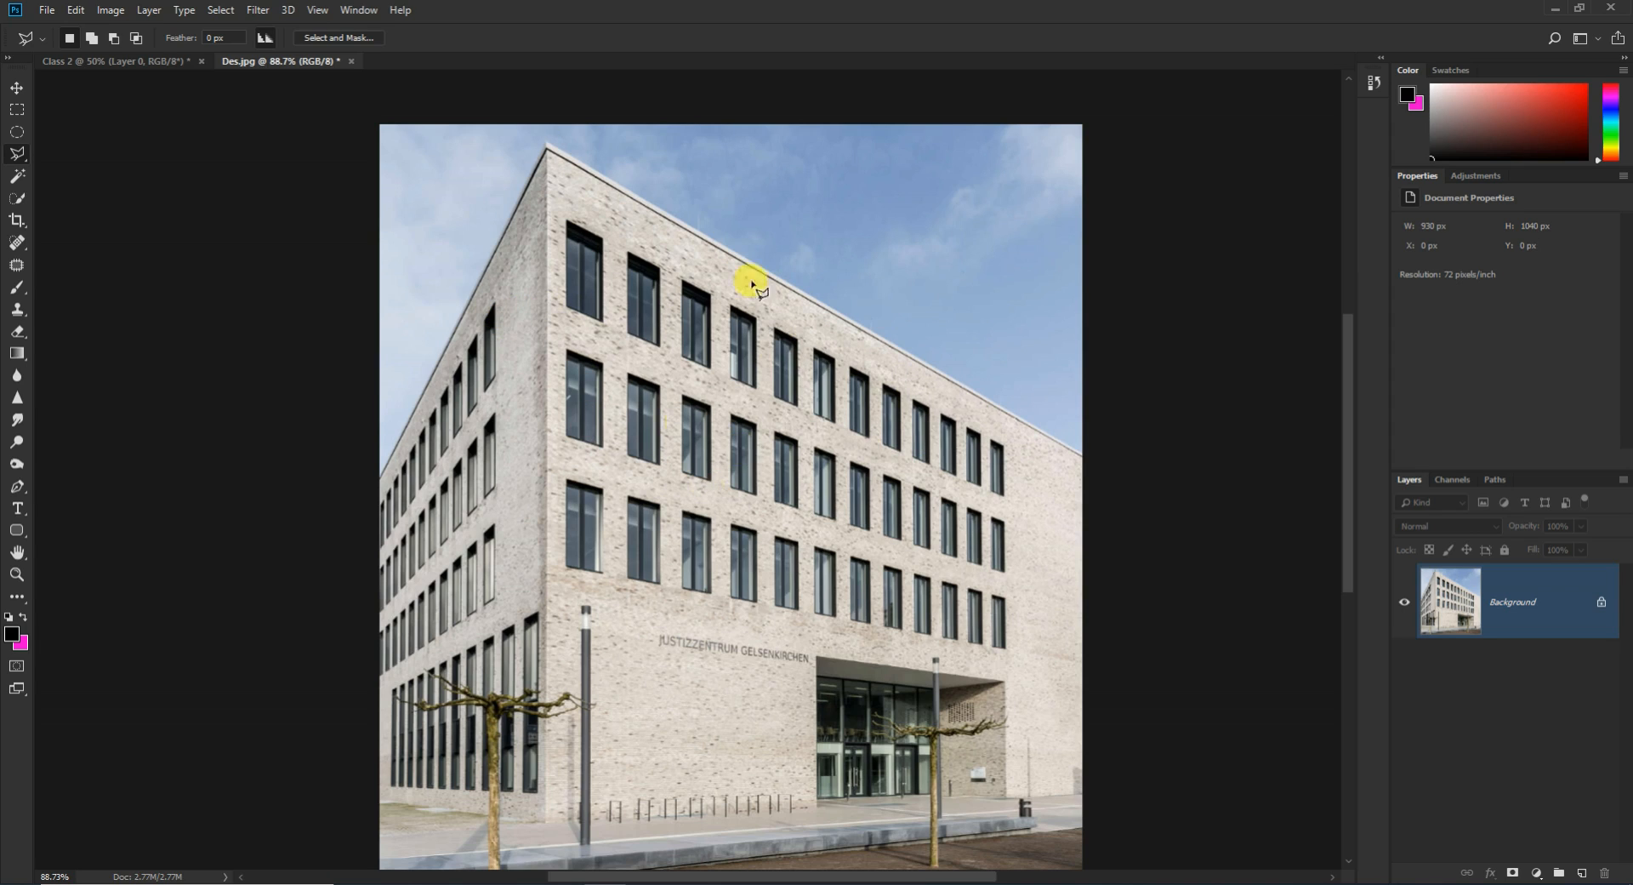
left_click(1602, 604)
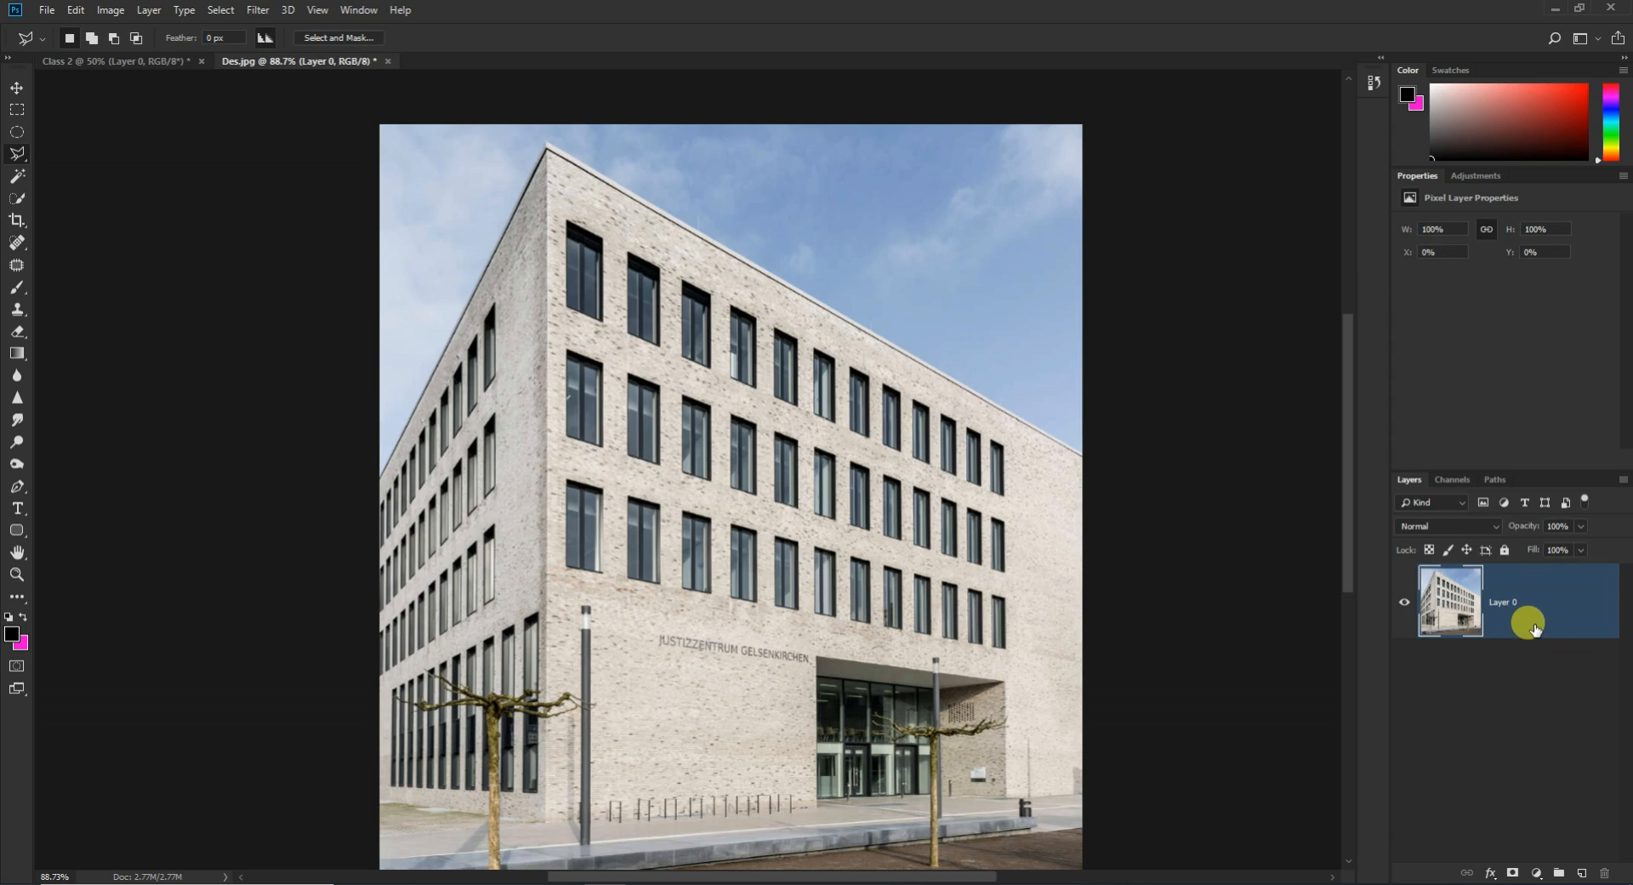
Step: Examine the building's facade at several magnifications and fit the whole photo in the window
scroll(394, 322, "up", 1)
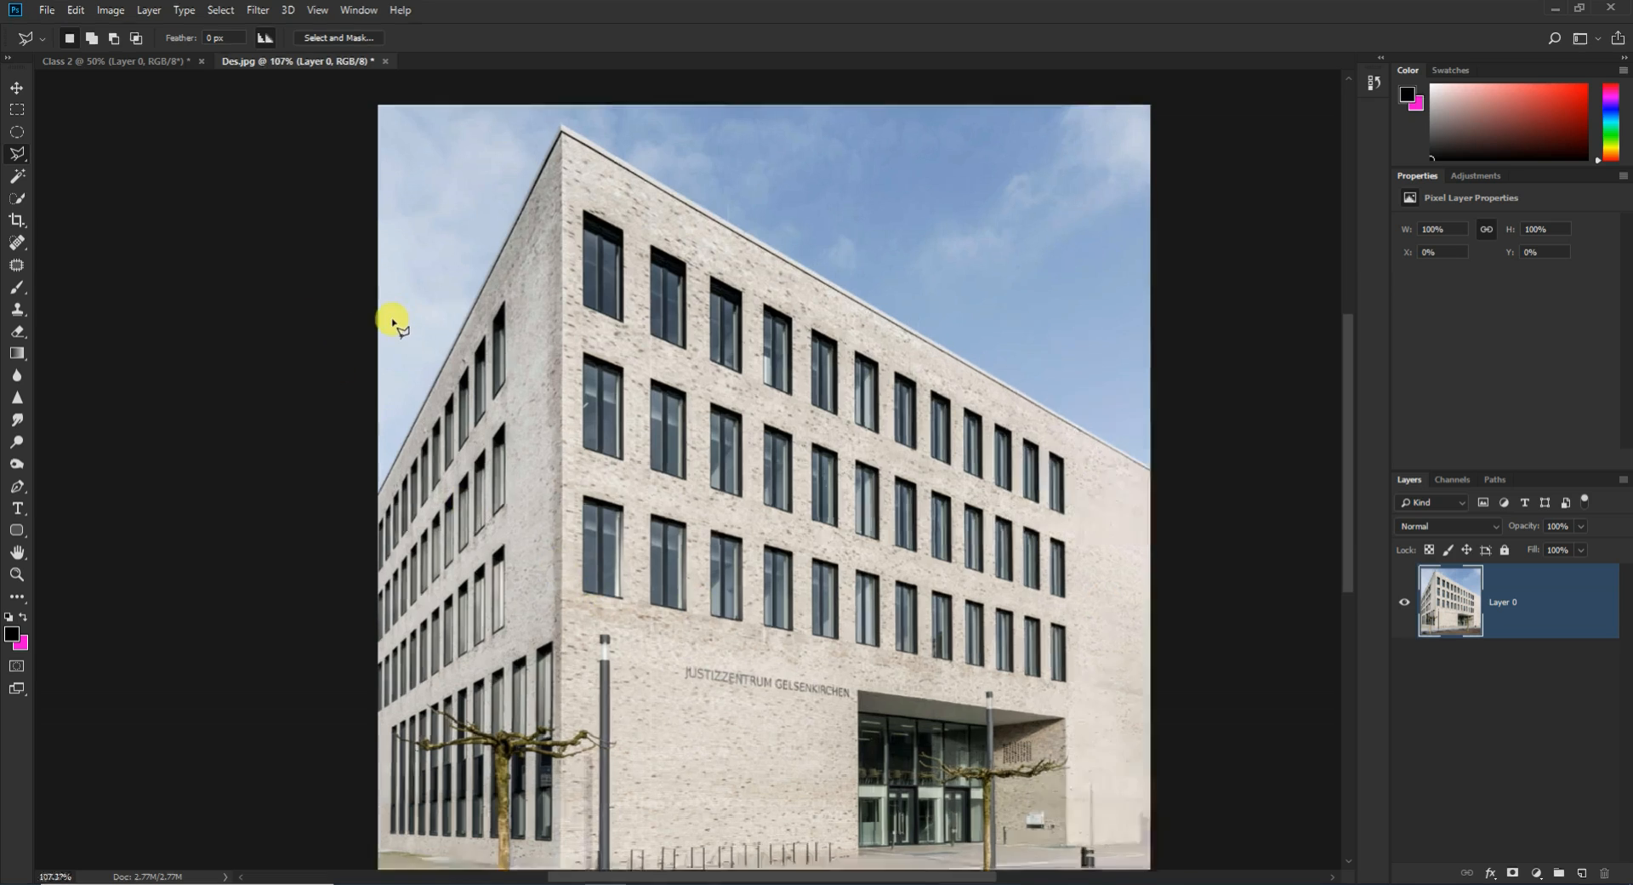
scroll(394, 322, "up", 2)
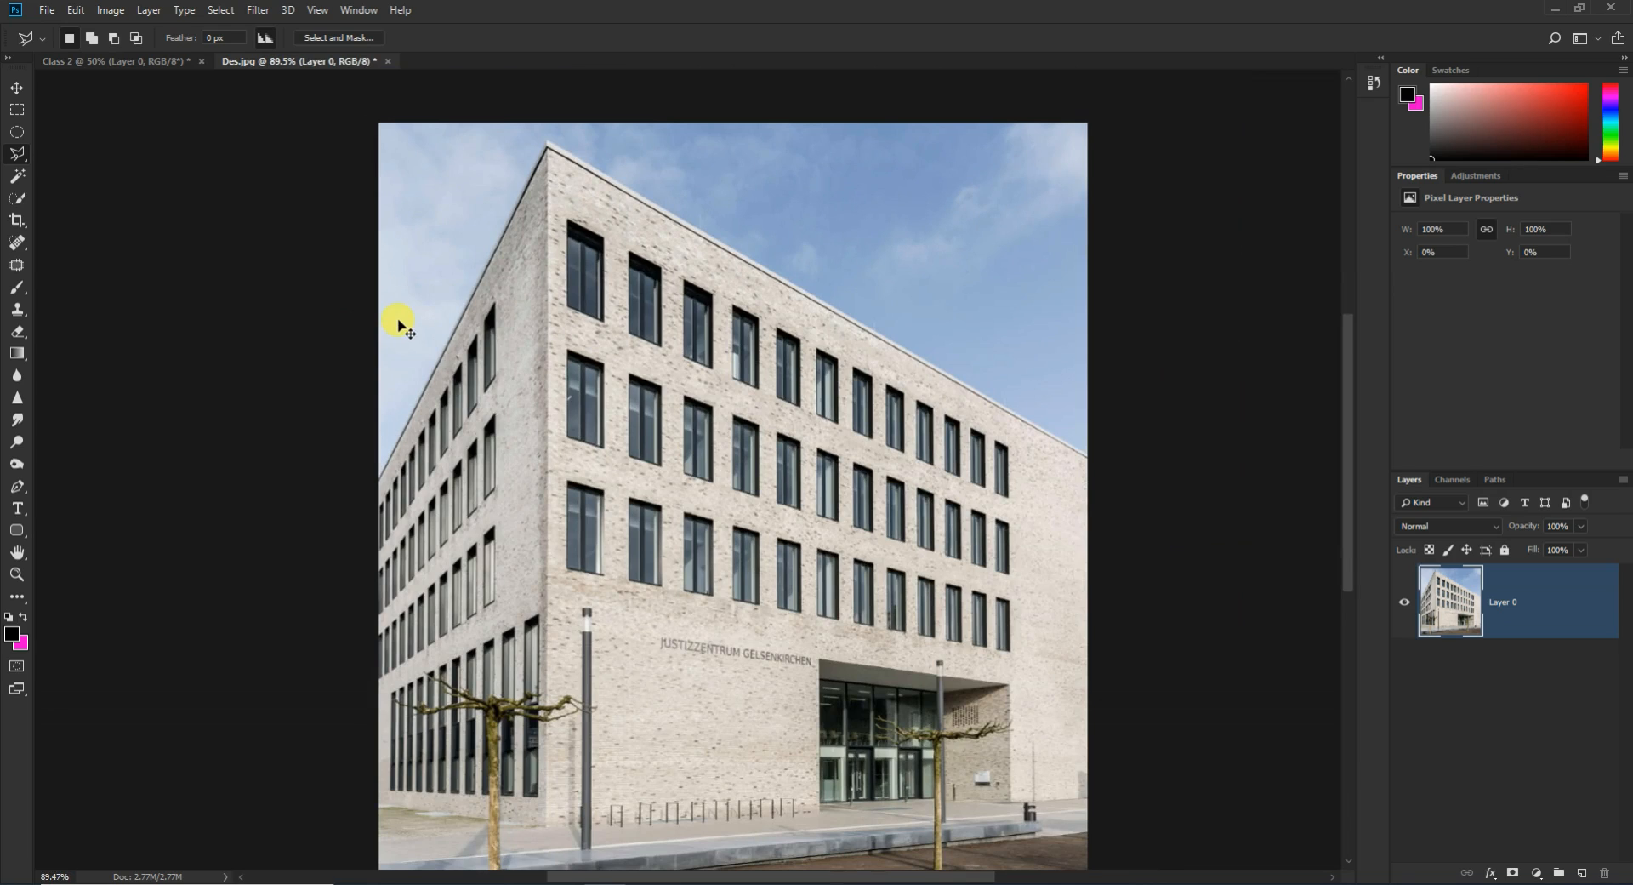
scroll(398, 323, "up", 5)
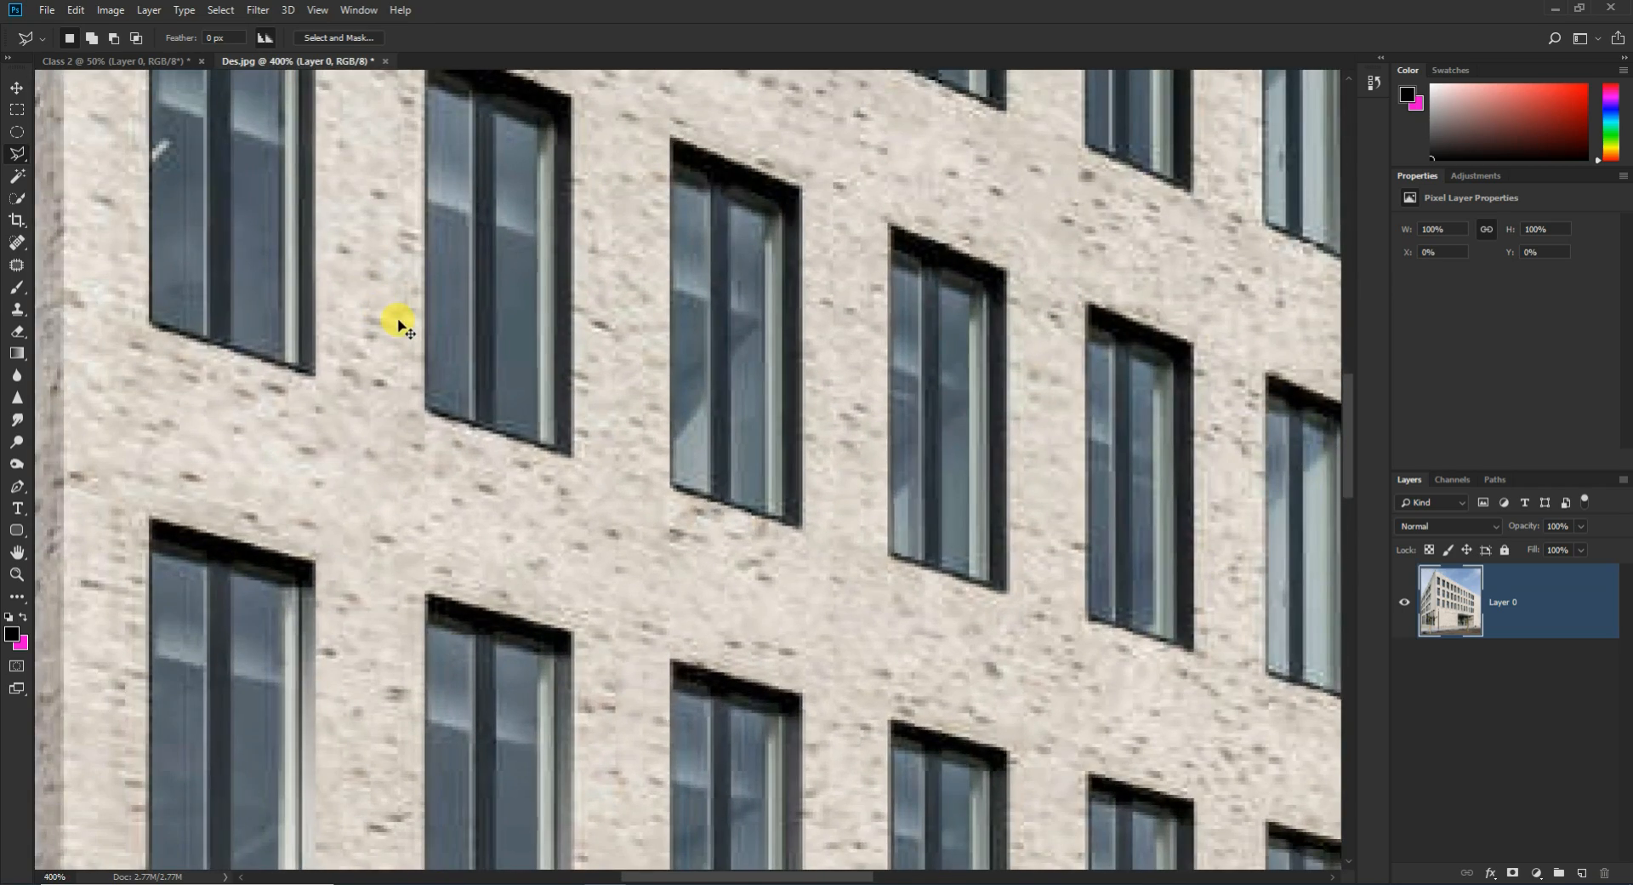
scroll(398, 323, "down", 4)
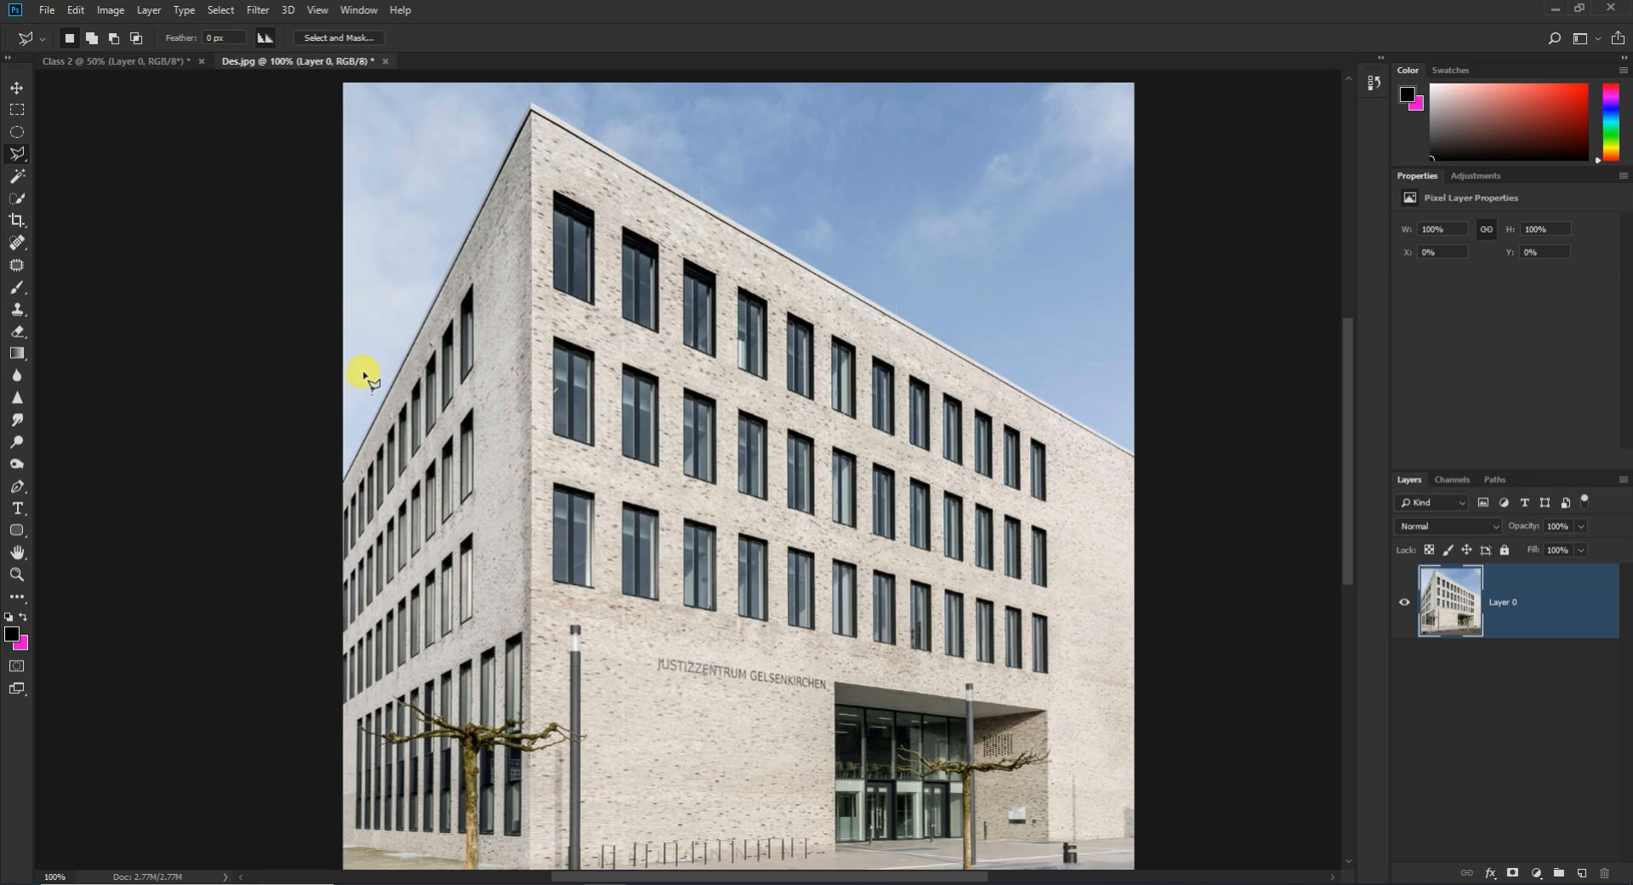
key("ctrl+plus")
key("ctrl+plus")
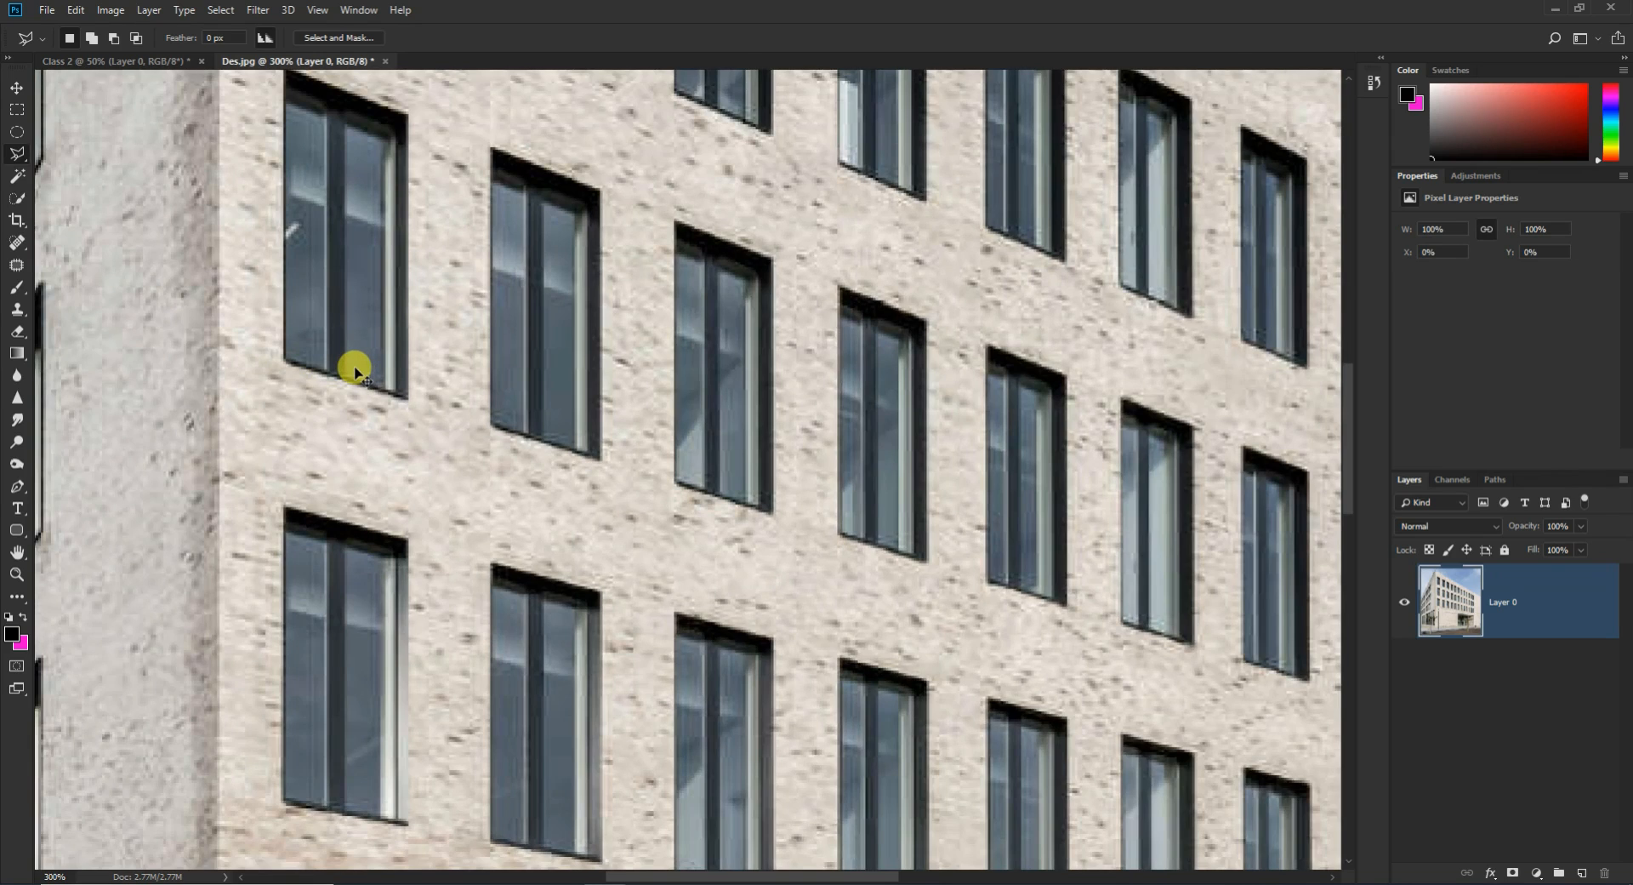
key("ctrl+minus")
key("ctrl+minus")
key("ctrl+0")
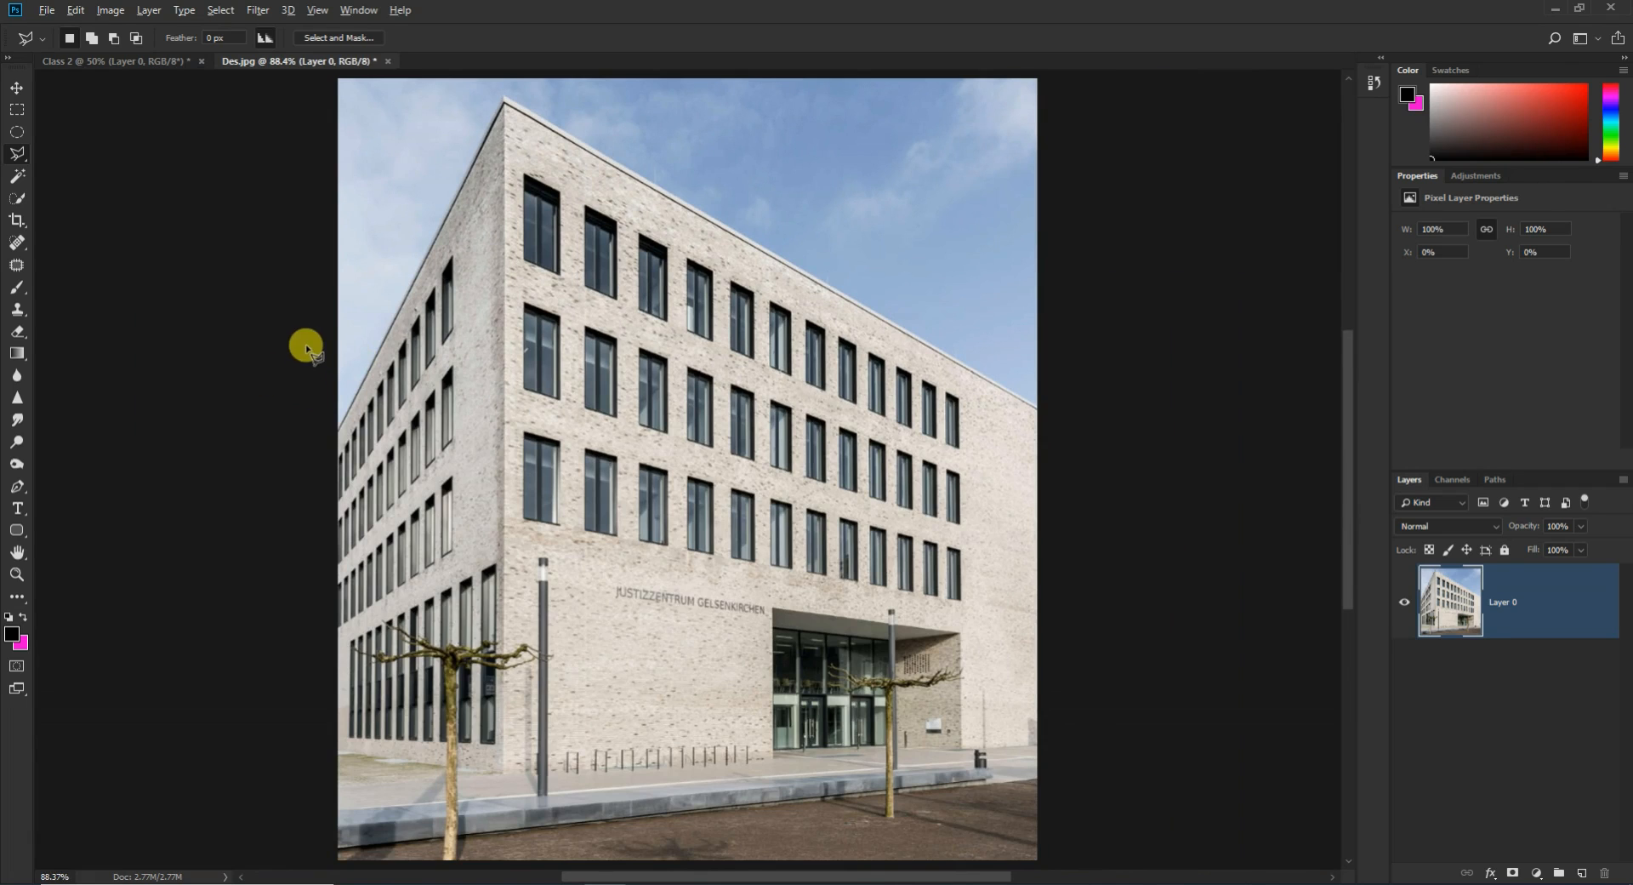
Step: Trace the building's roofline with the Polygonal Lasso from the photo's left edge over the roof peak to the right edge
scroll(307, 343, "up", 2)
scroll(332, 364, "up", 2)
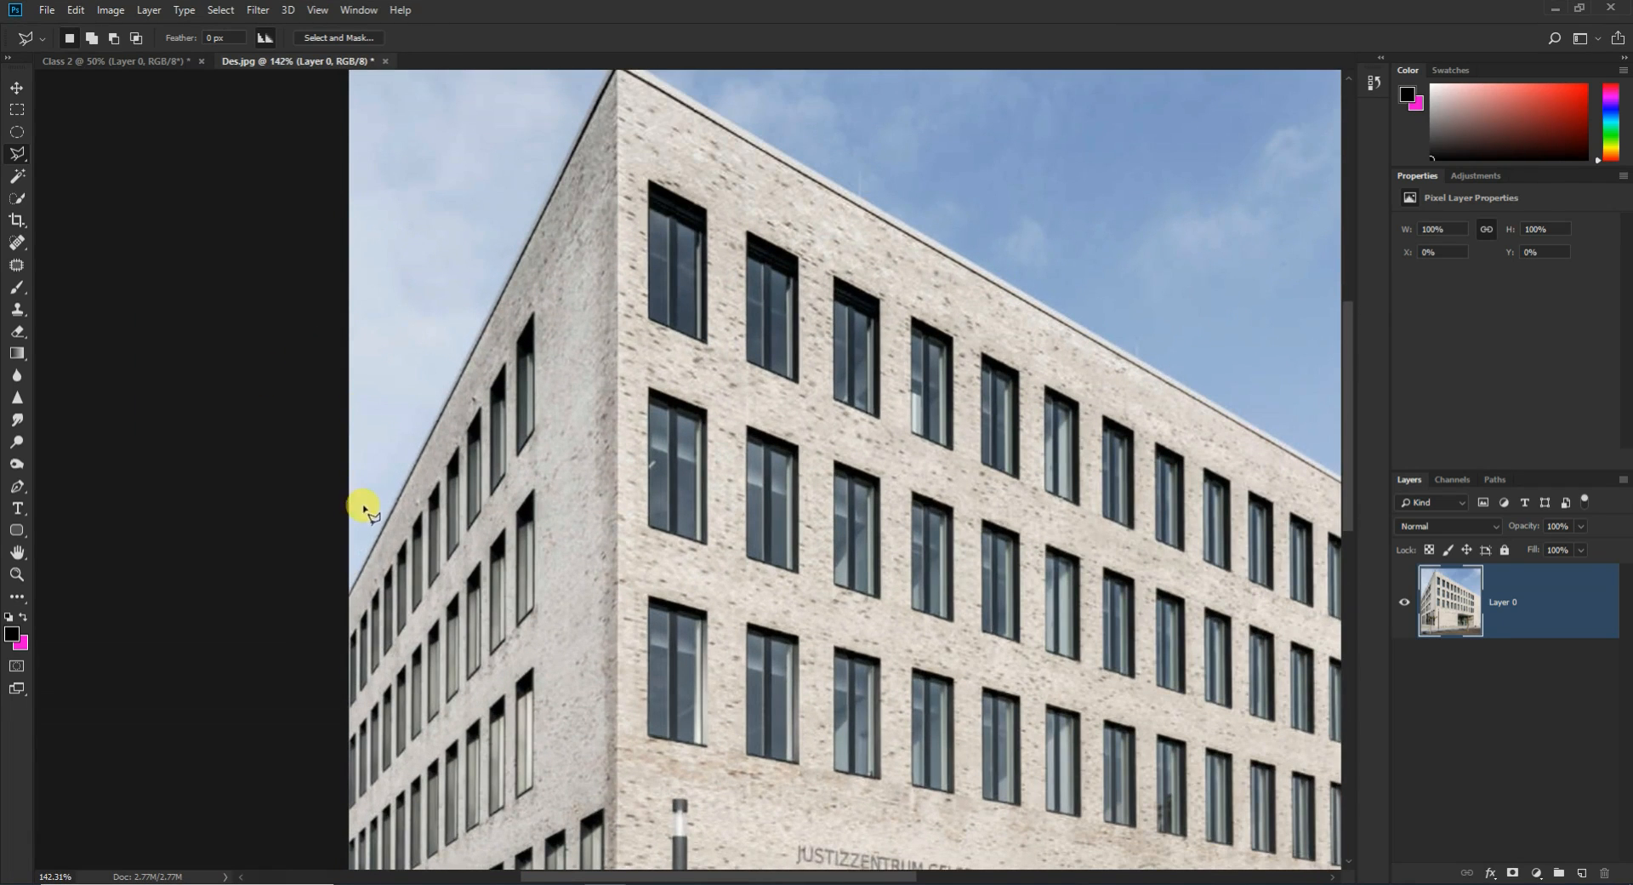
left_click(354, 584)
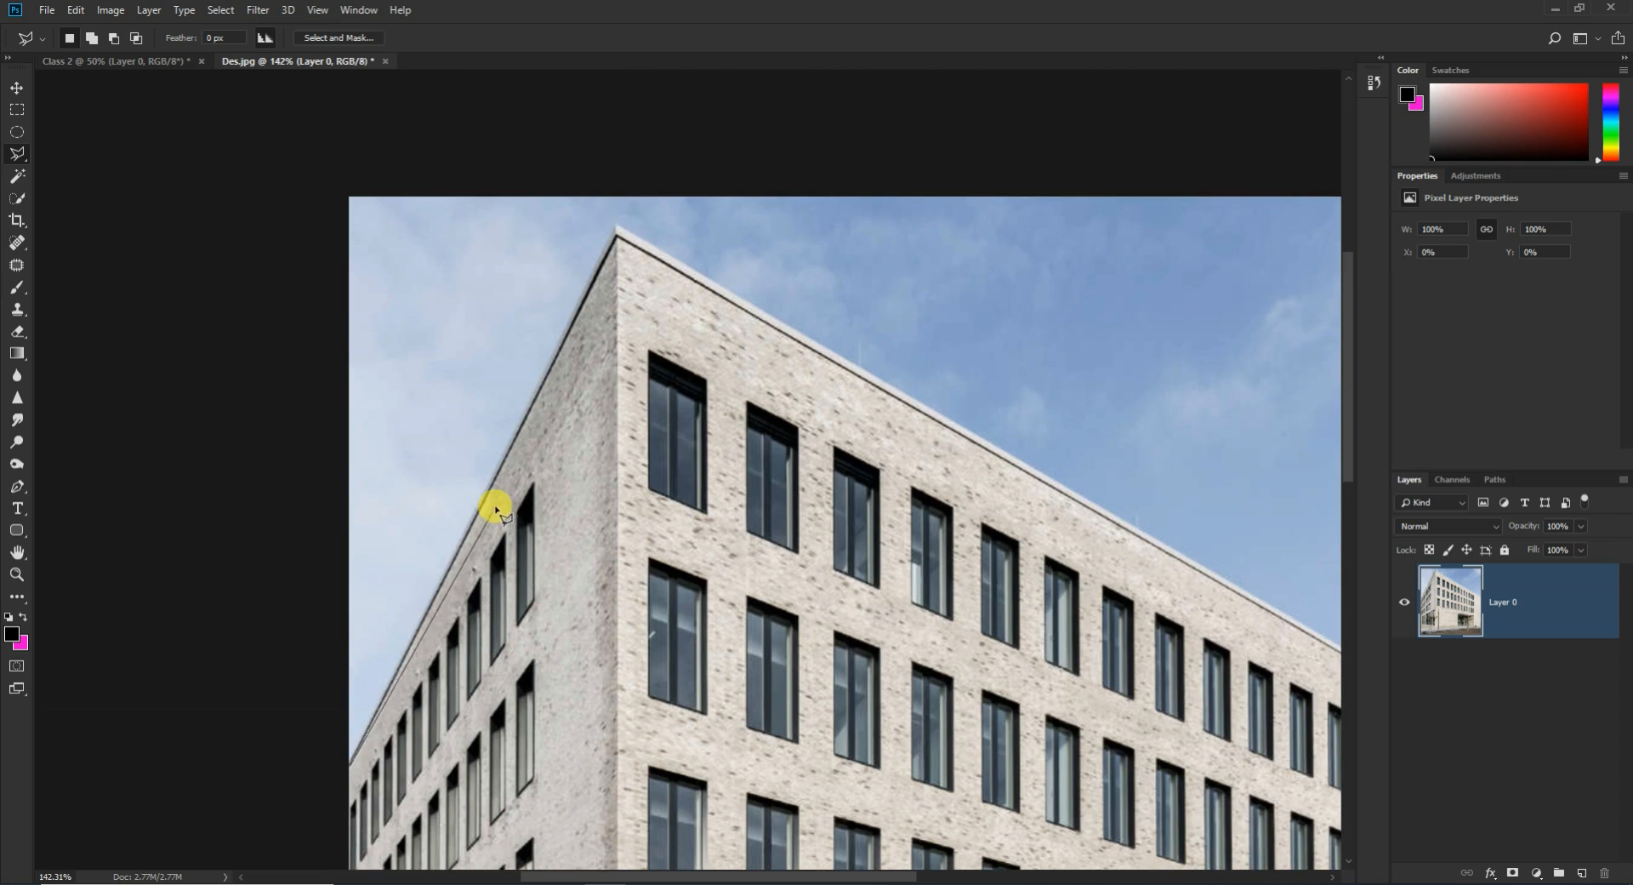
left_click(467, 491)
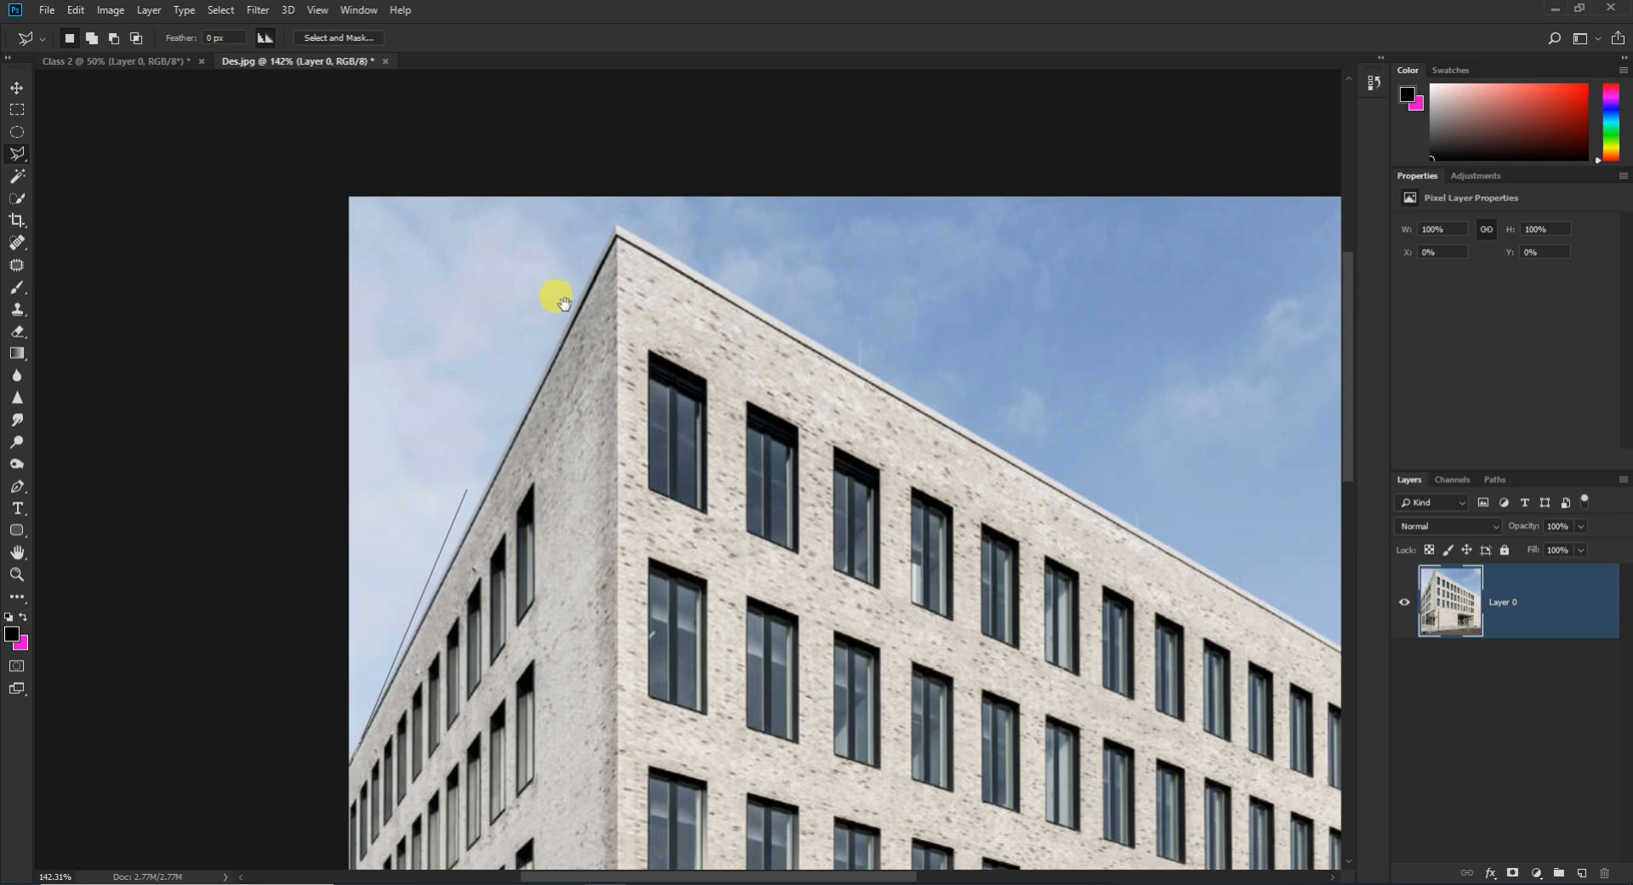
mouse_move(614, 143)
left_mouse_down()
mouse_move(590, 263)
mouse_move(605, 375)
mouse_move(569, 204)
left_mouse_up()
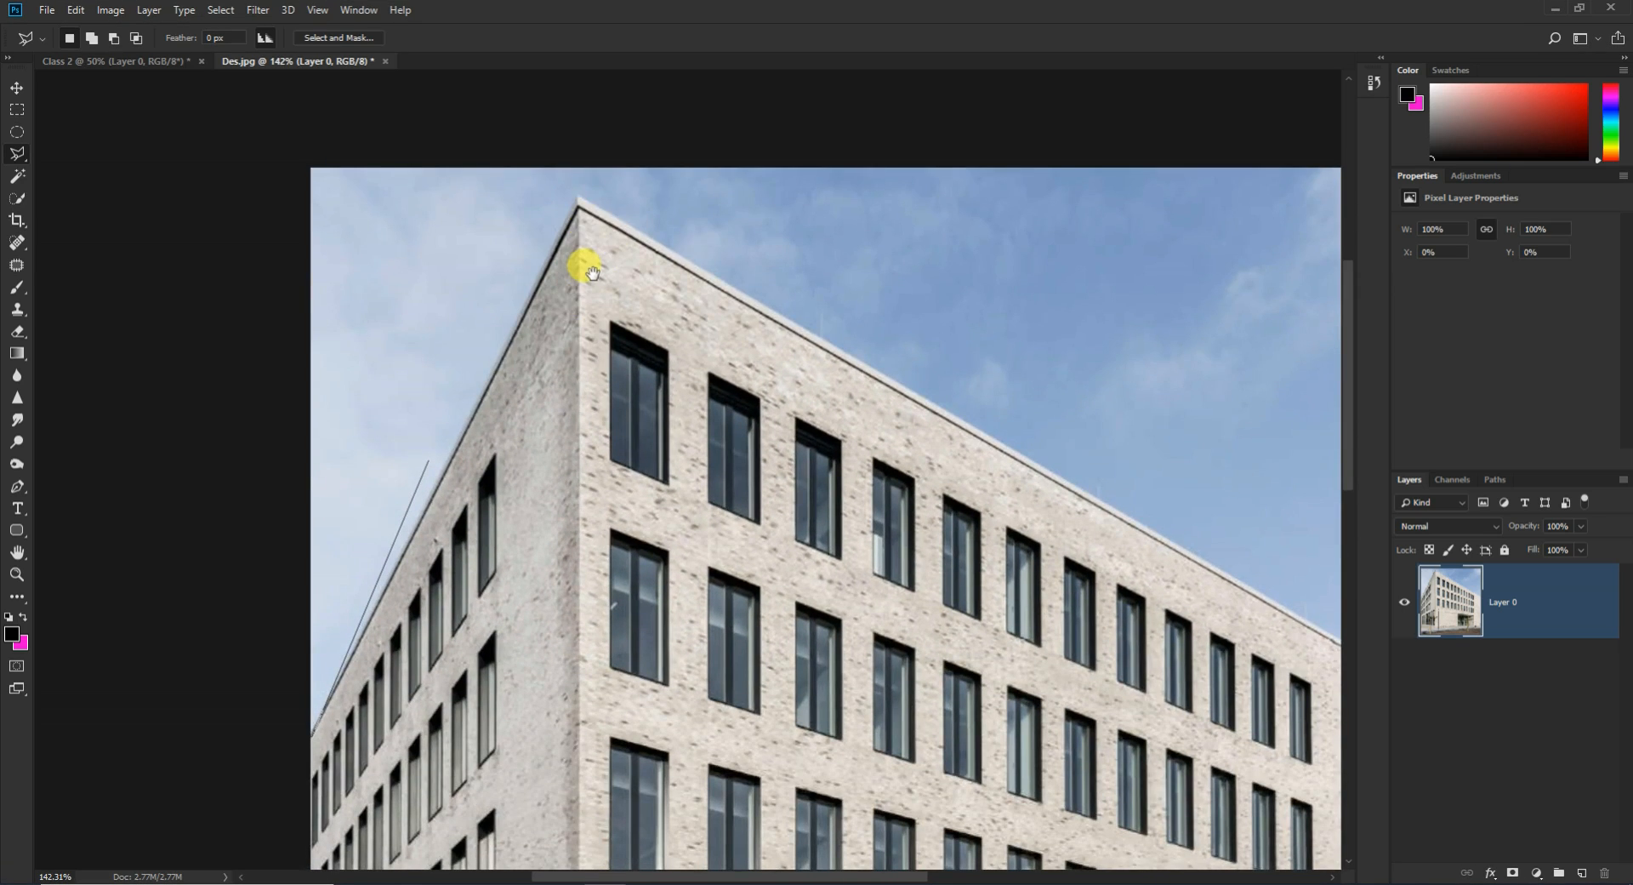
left_click_drag(556, 247, 570, 283)
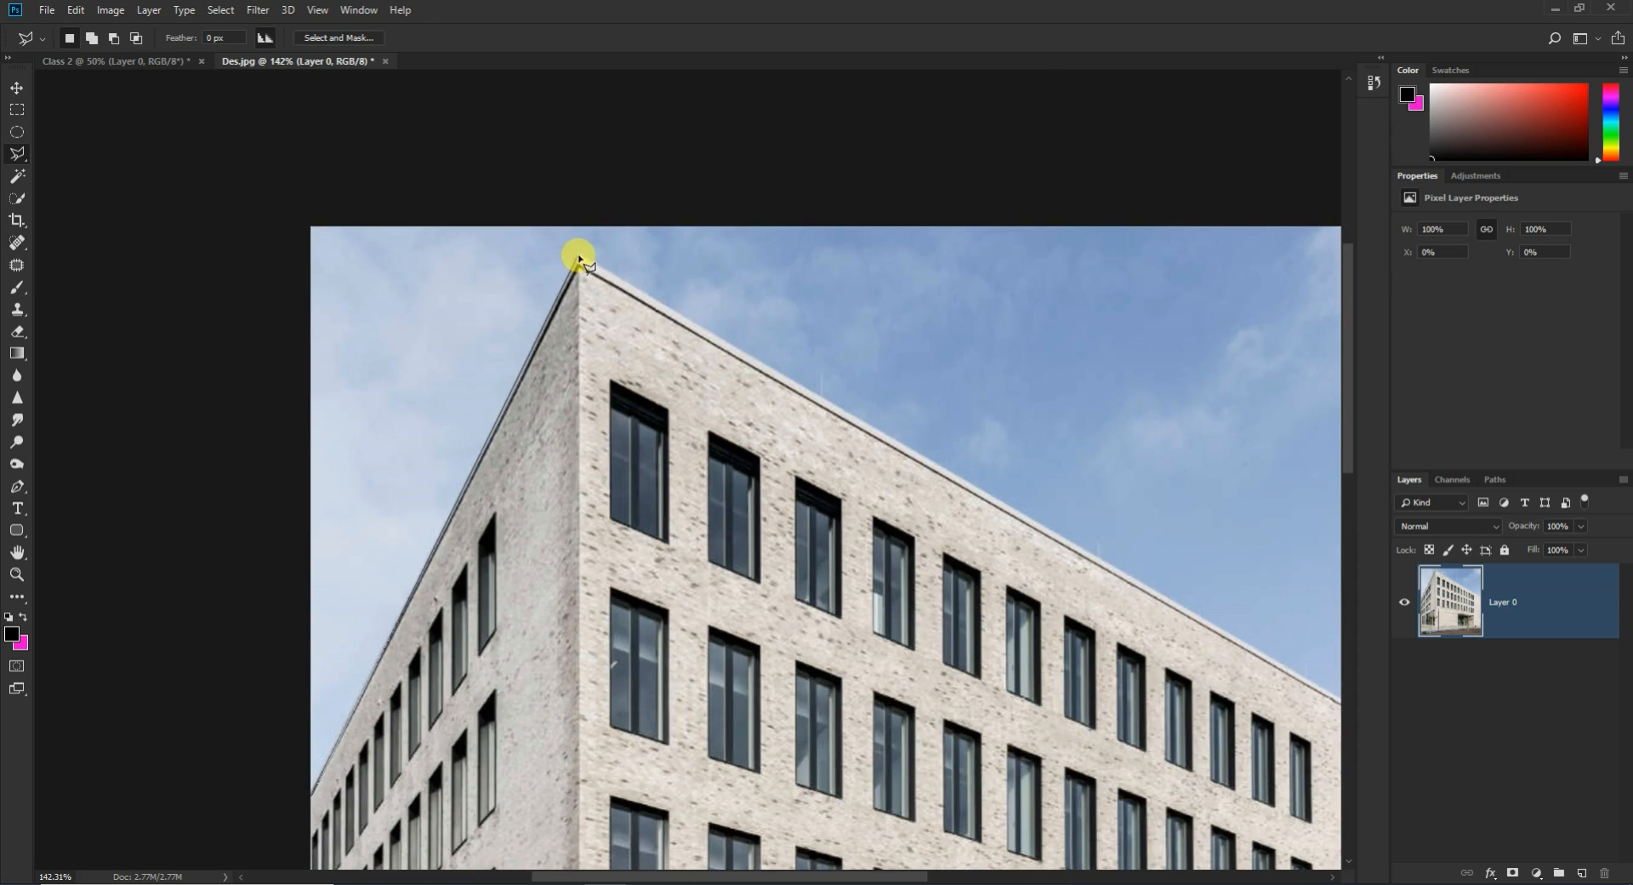
left_click(579, 254)
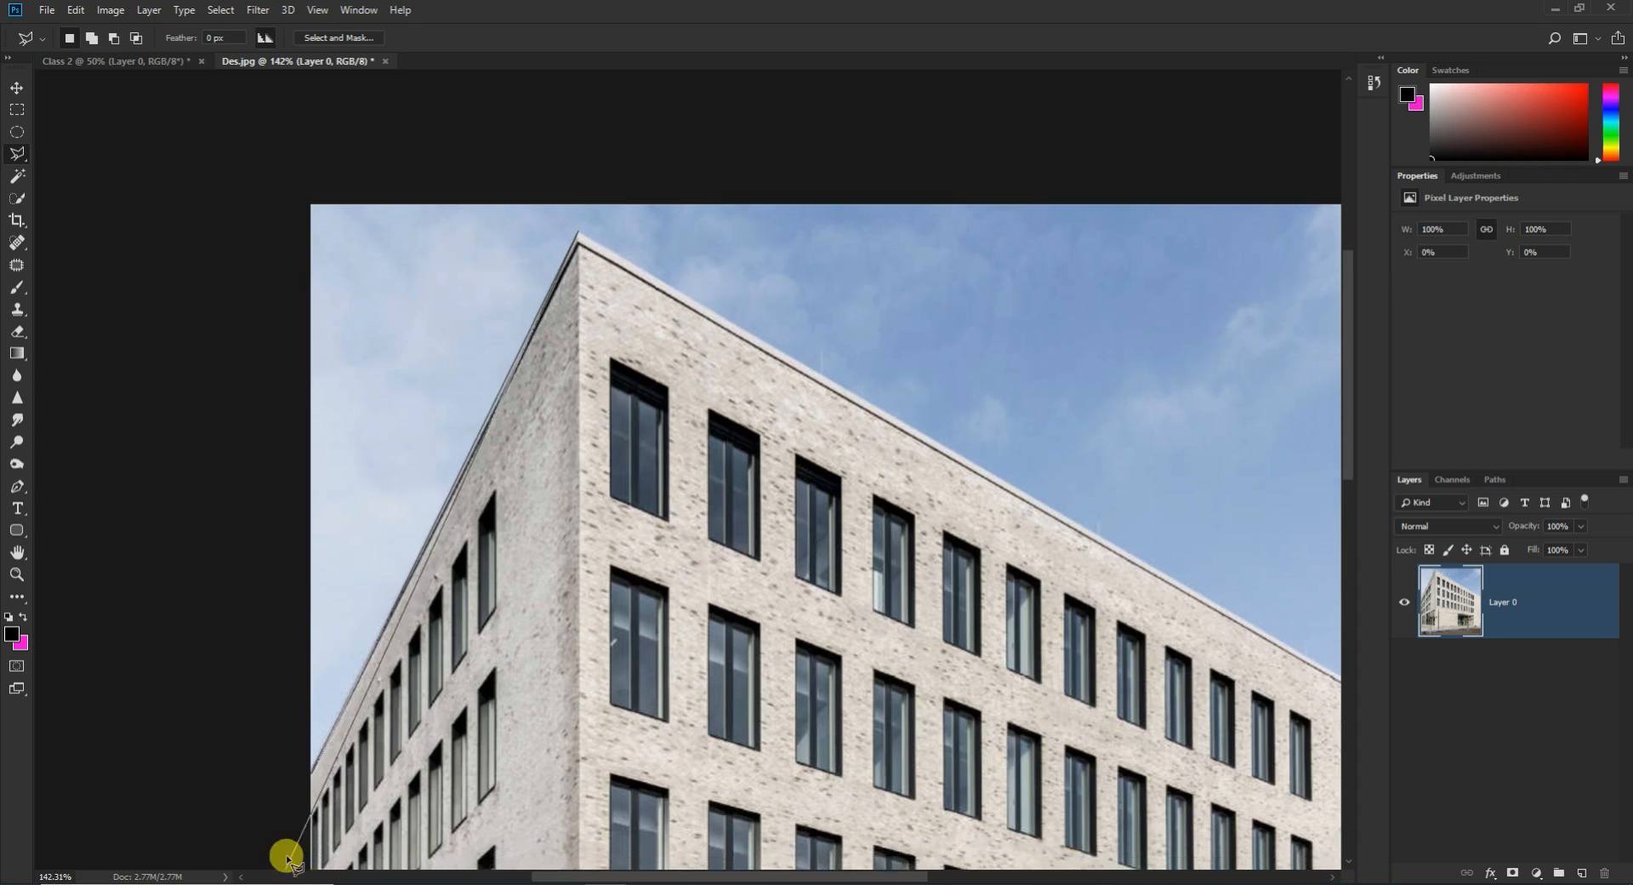
left_click_drag(815, 398, 640, 381)
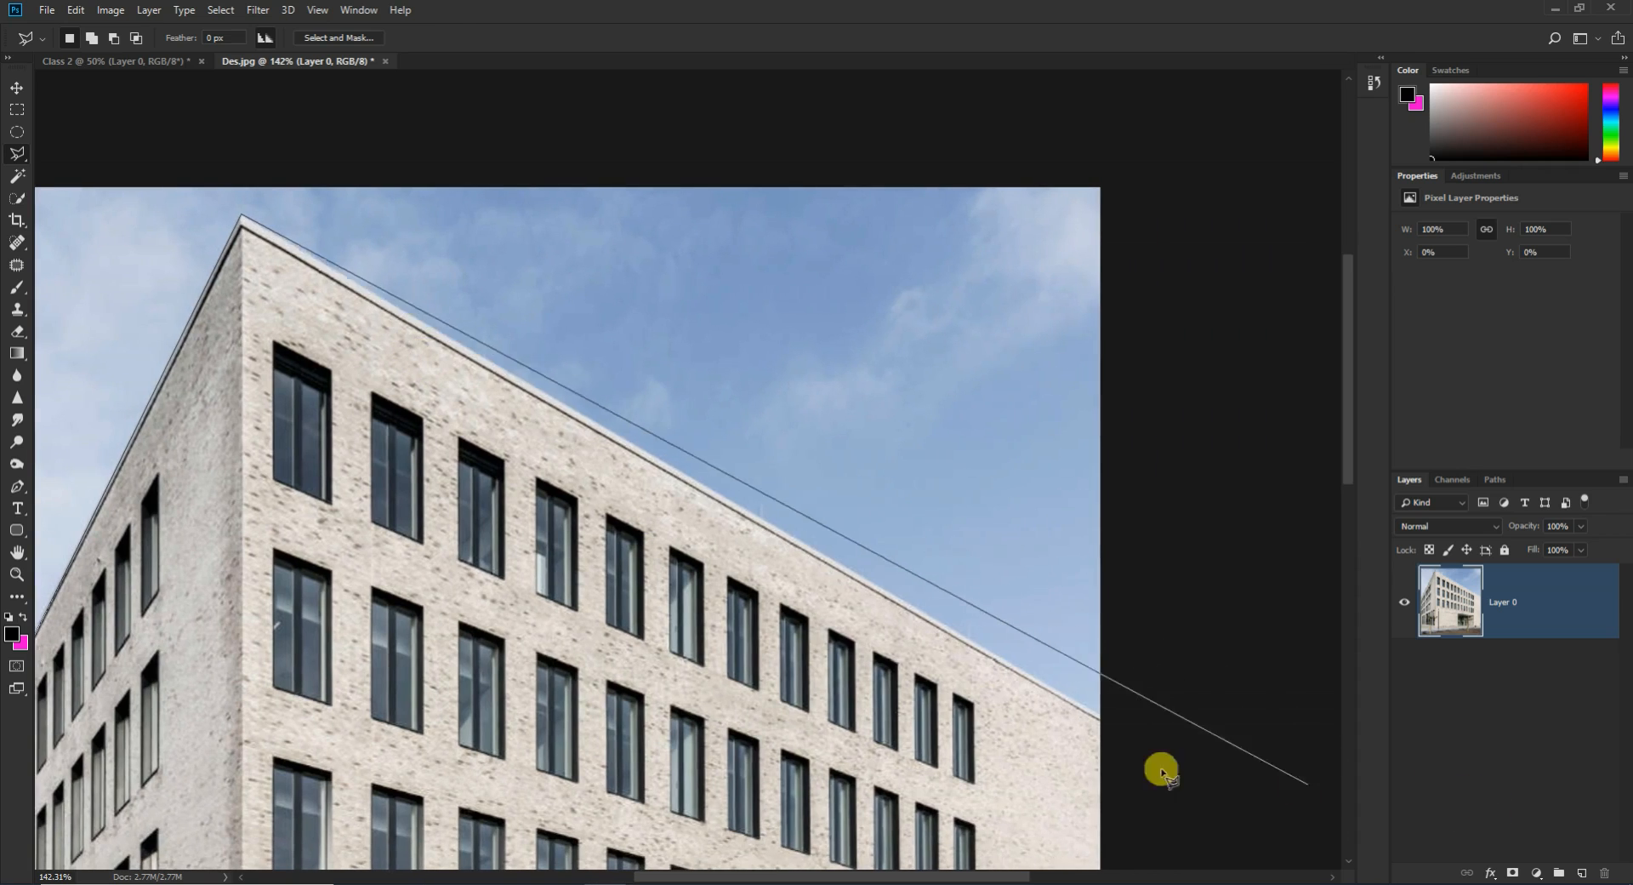
left_click(1102, 717)
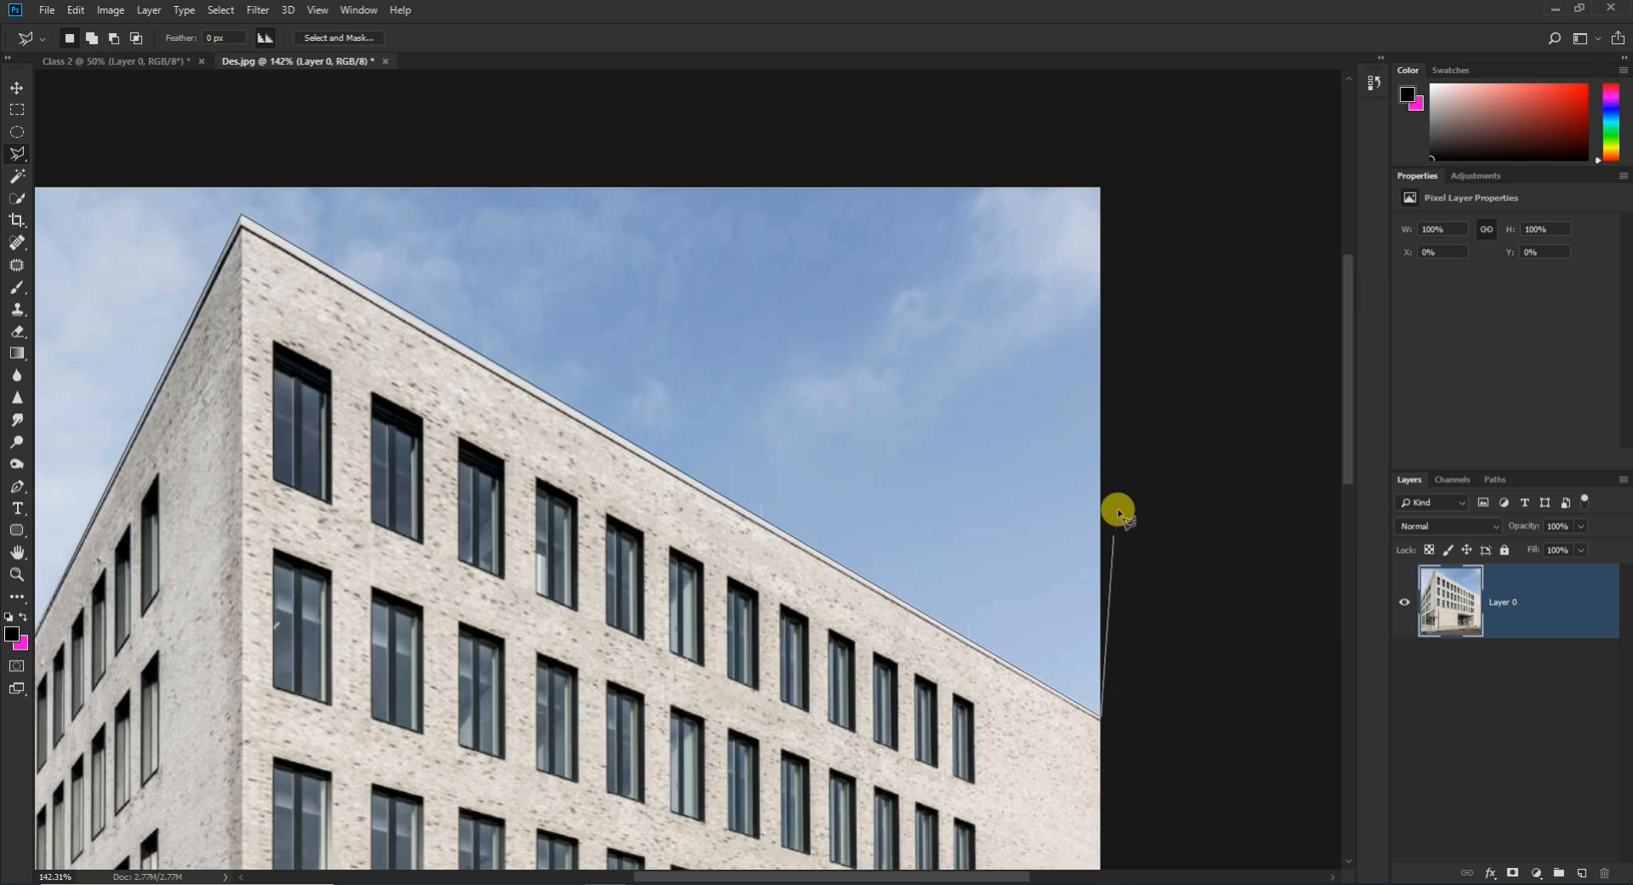
Step: Complete the Polygonal Lasso outline around the sky through the photo's top-right and top-left corners, closing it at the roofline's left end
left_click(1100, 187)
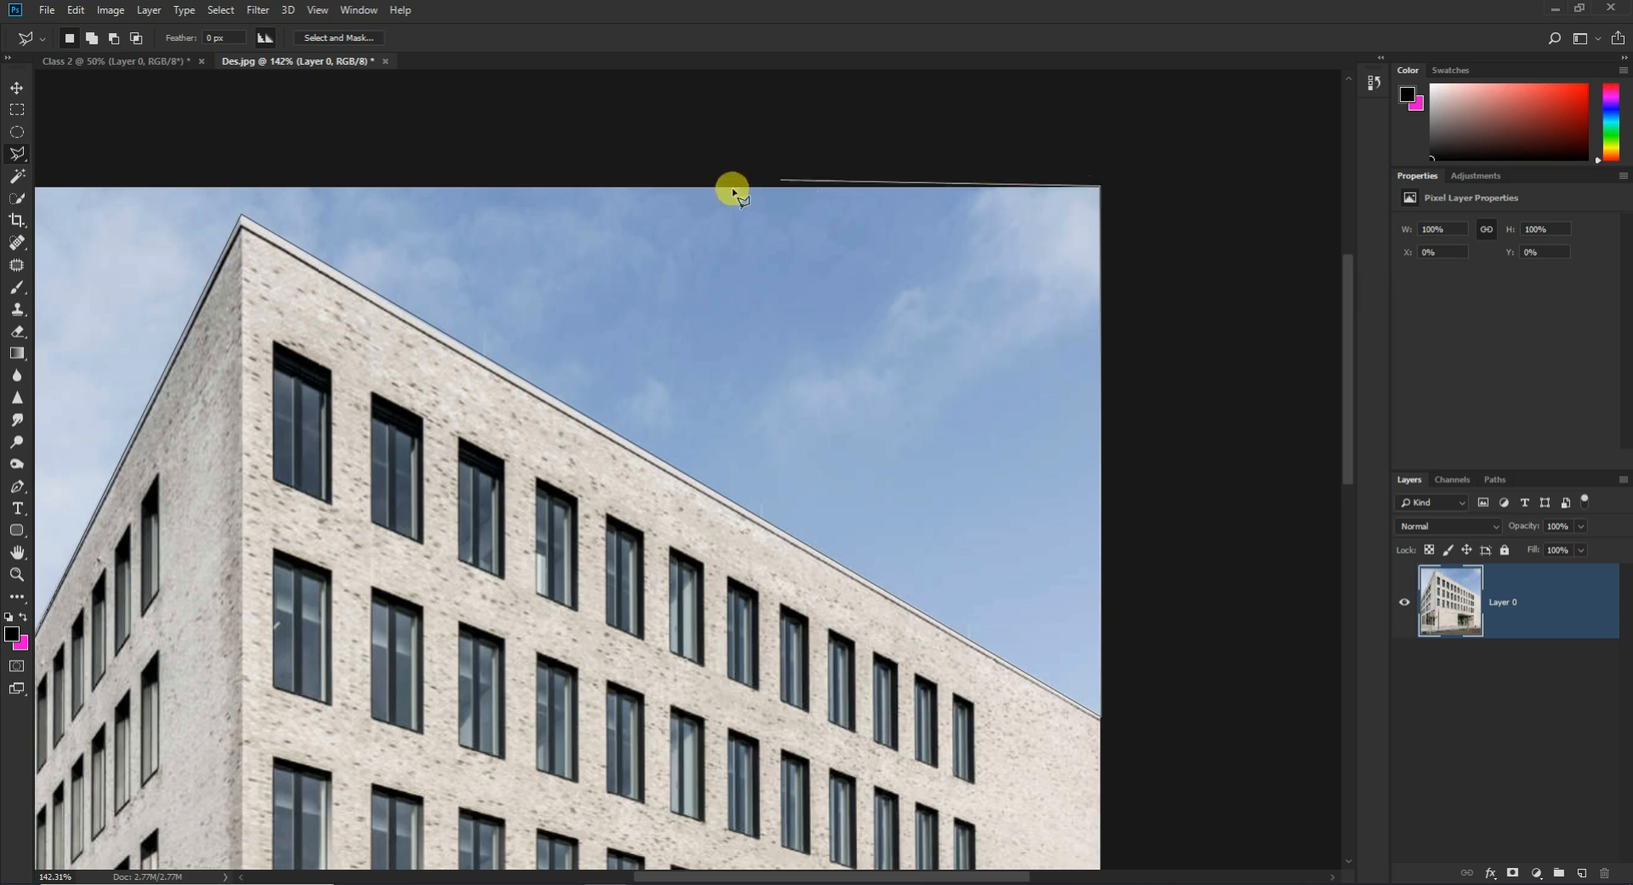
left_click_drag(490, 206, 860, 247)
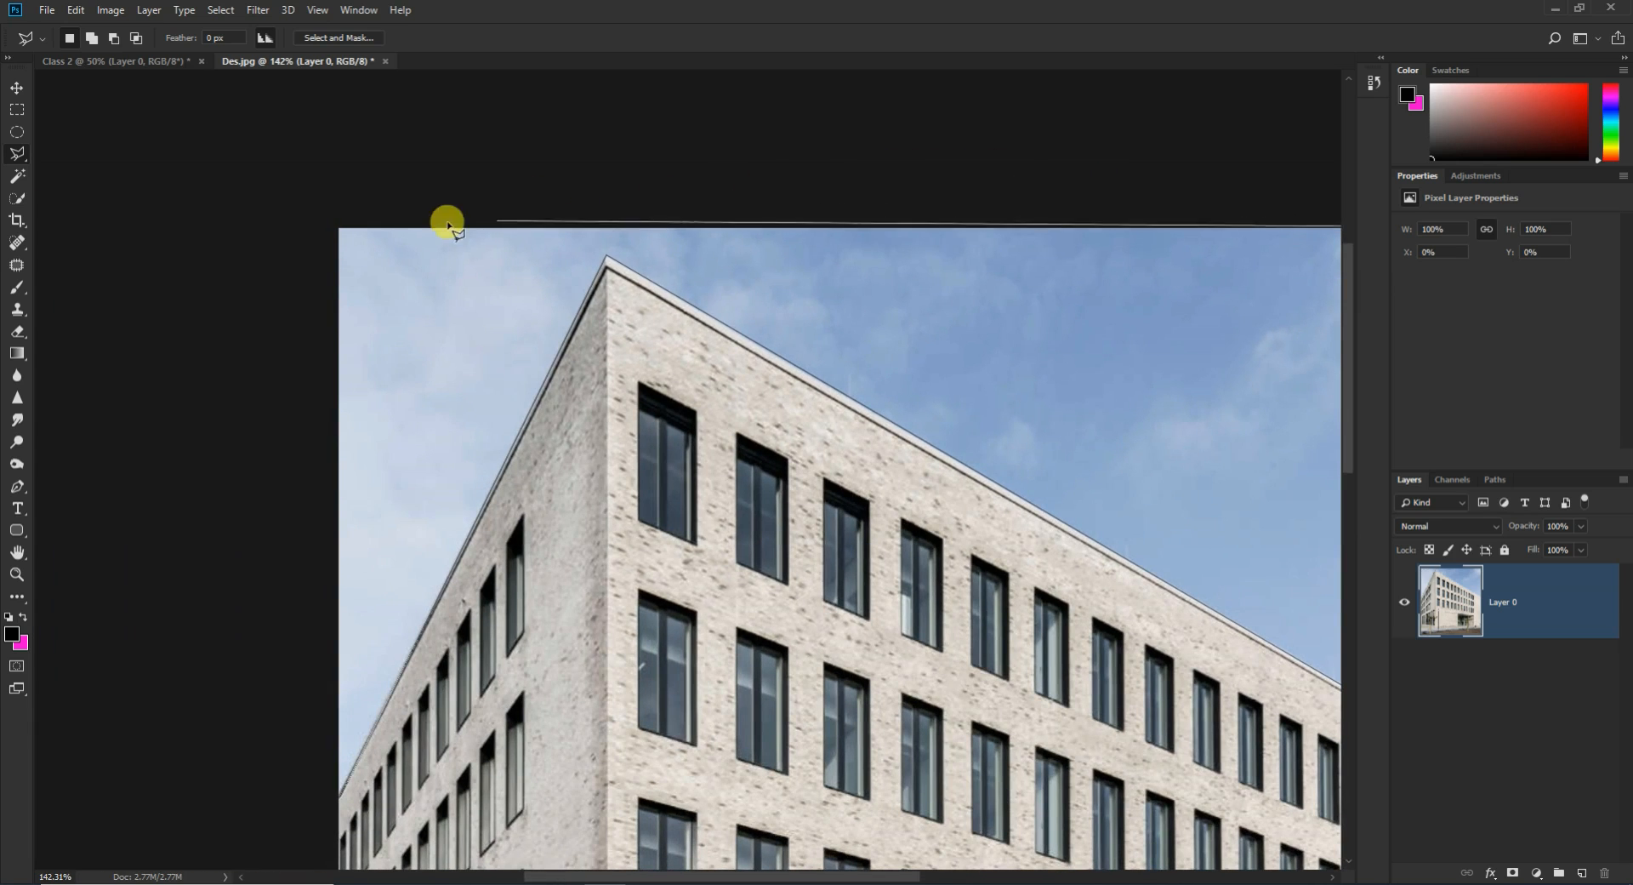
left_click(339, 228)
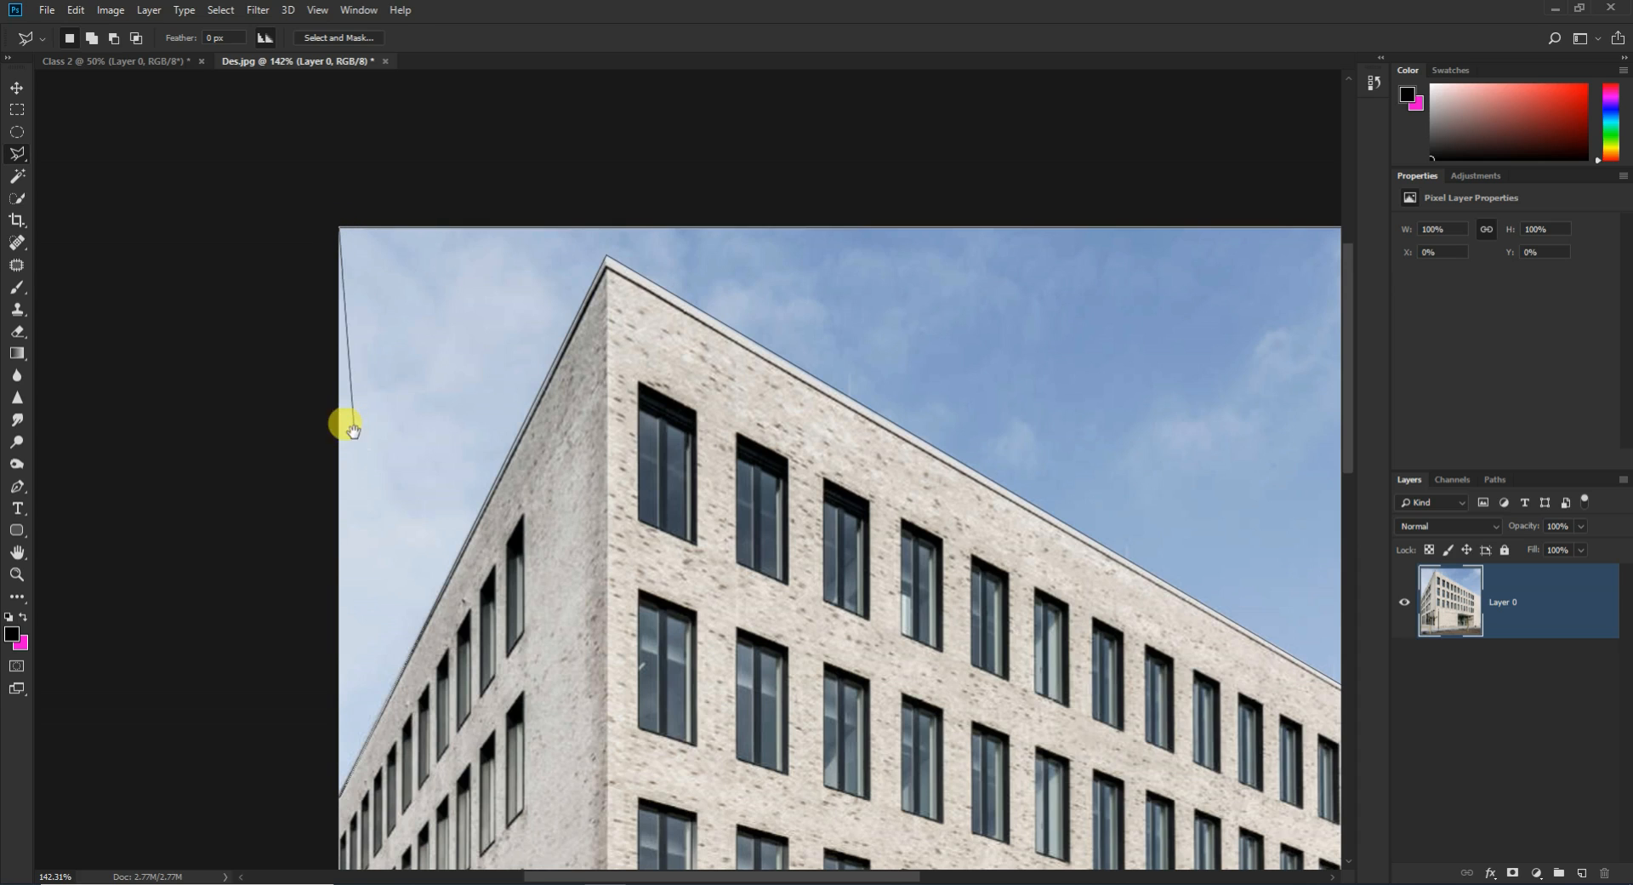
left_click_drag(339, 423, 314, 273)
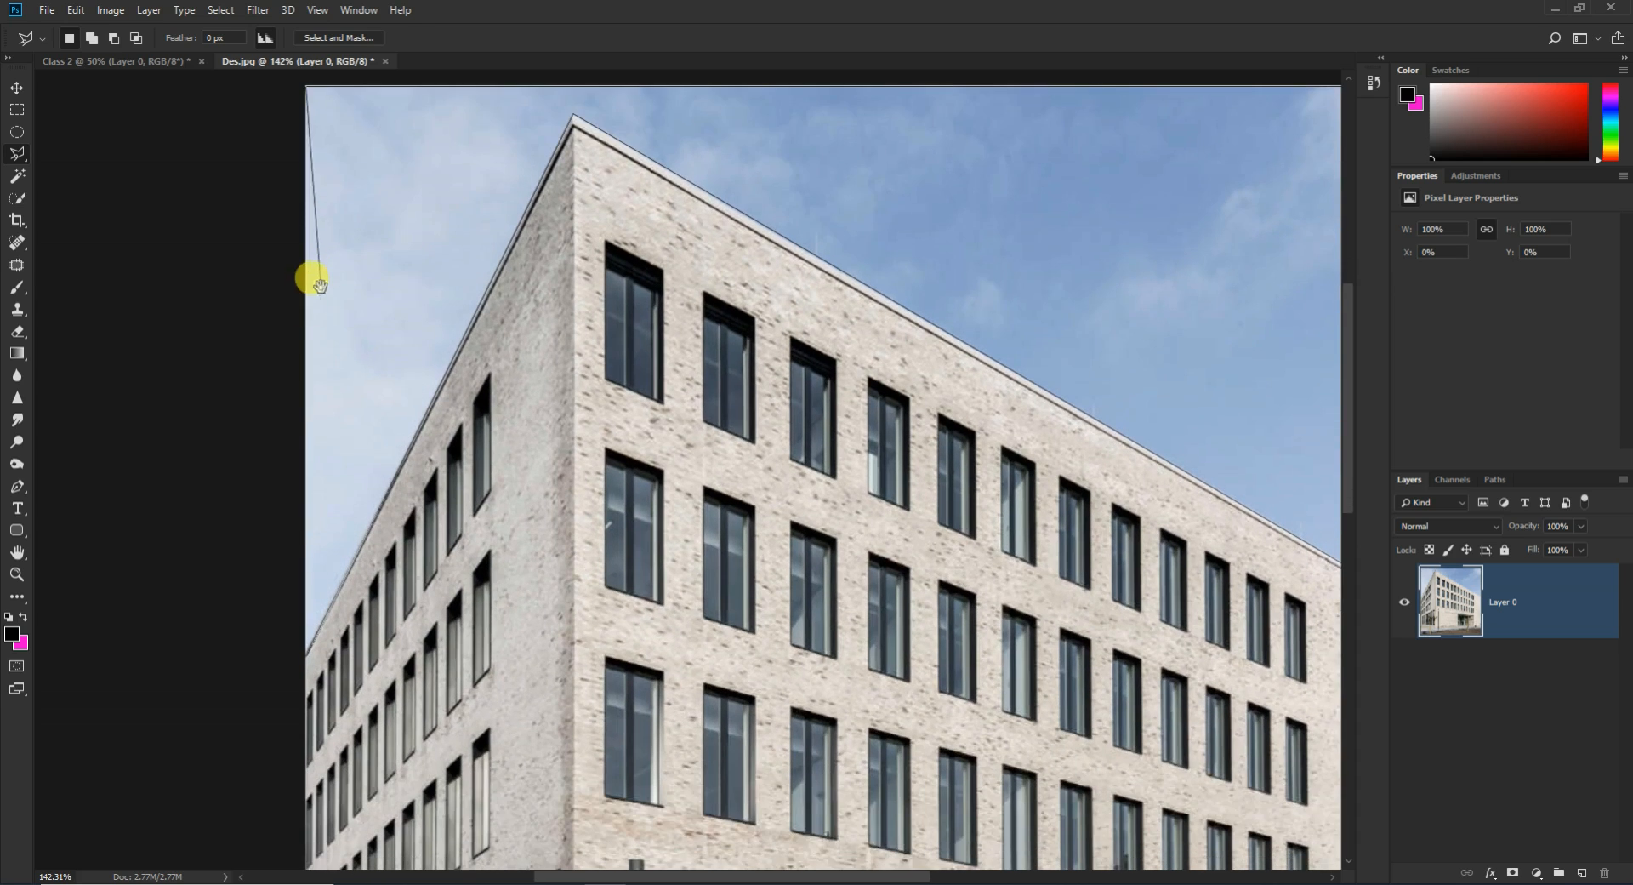
double_click(306, 658)
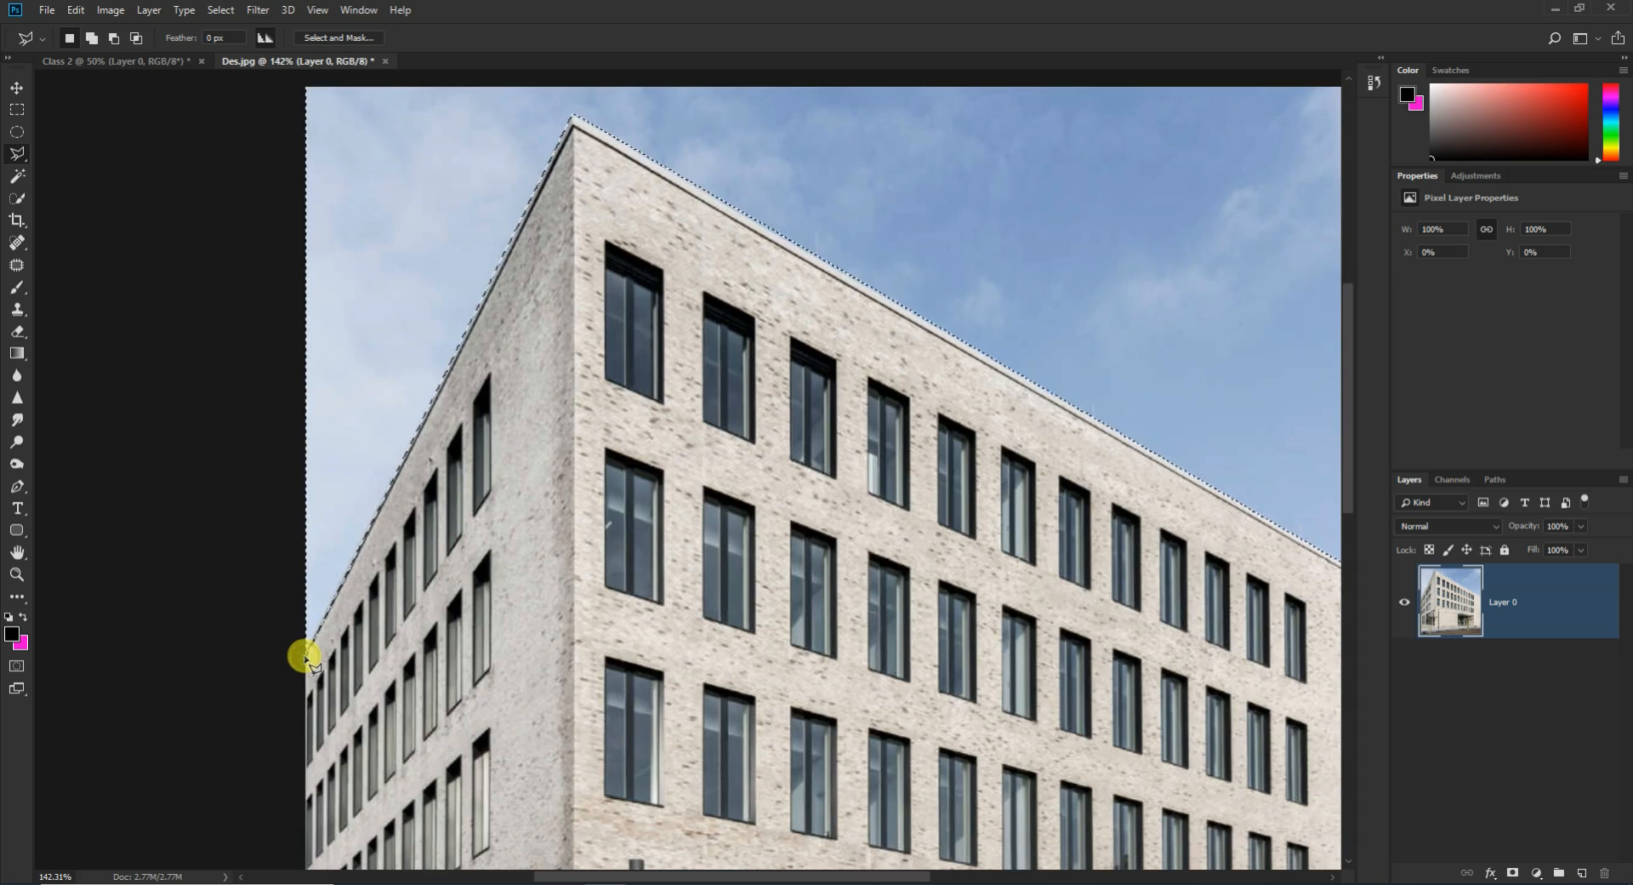
scroll(467, 459, "up", 2)
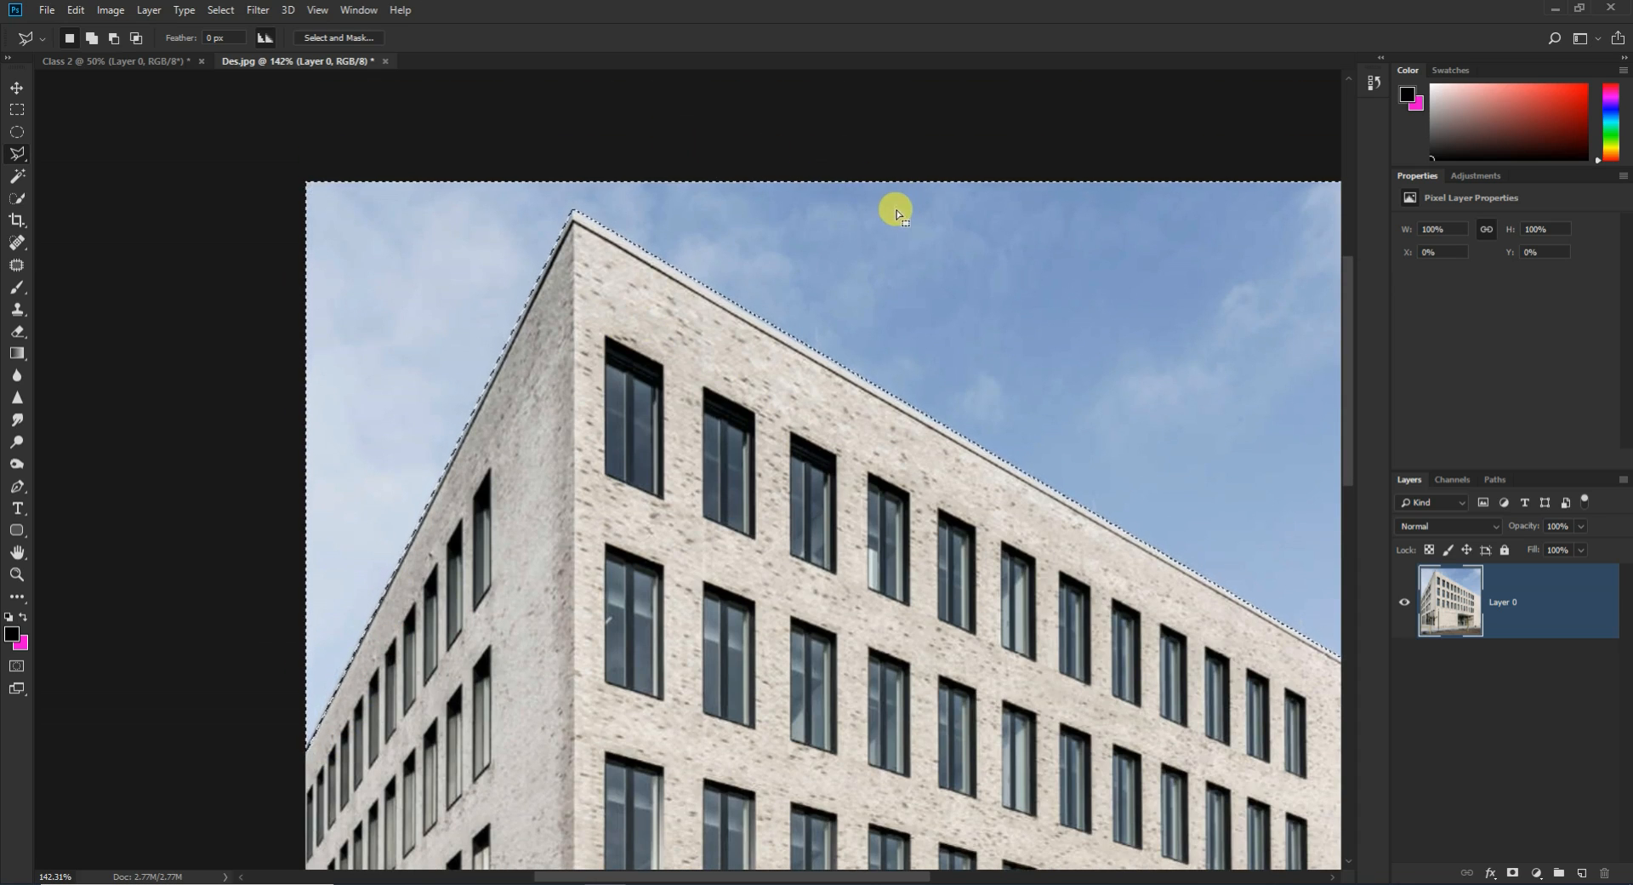
Step: Copy the selected sky onto its own layer with Layer Via Copy and check it by hiding and reshowing Layer 0
right_click(1037, 288)
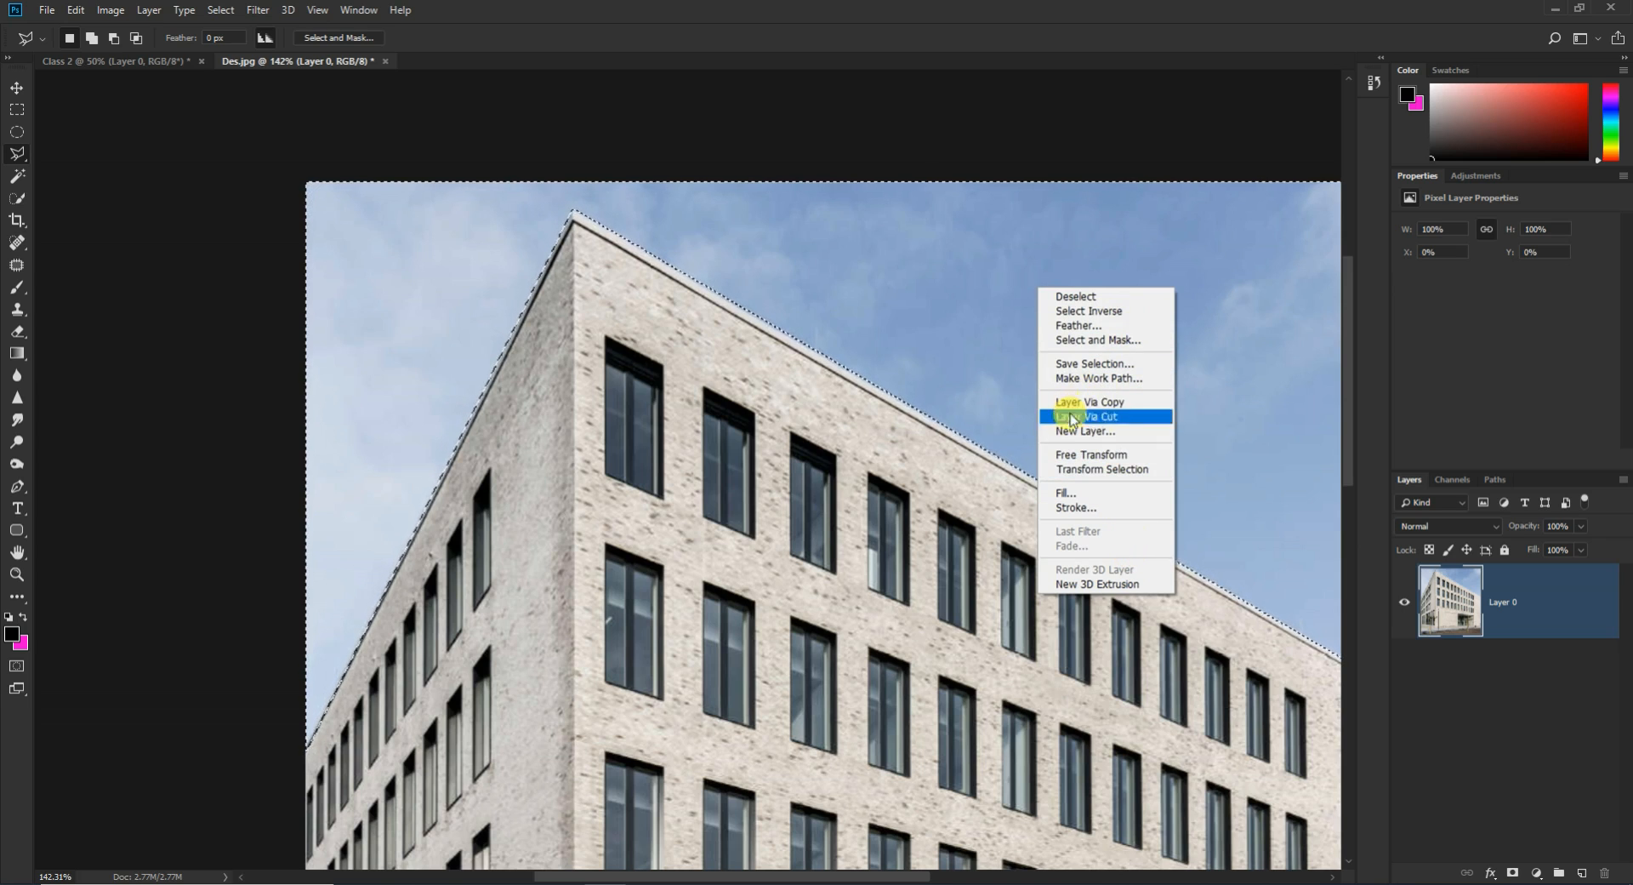
left_click(1128, 415)
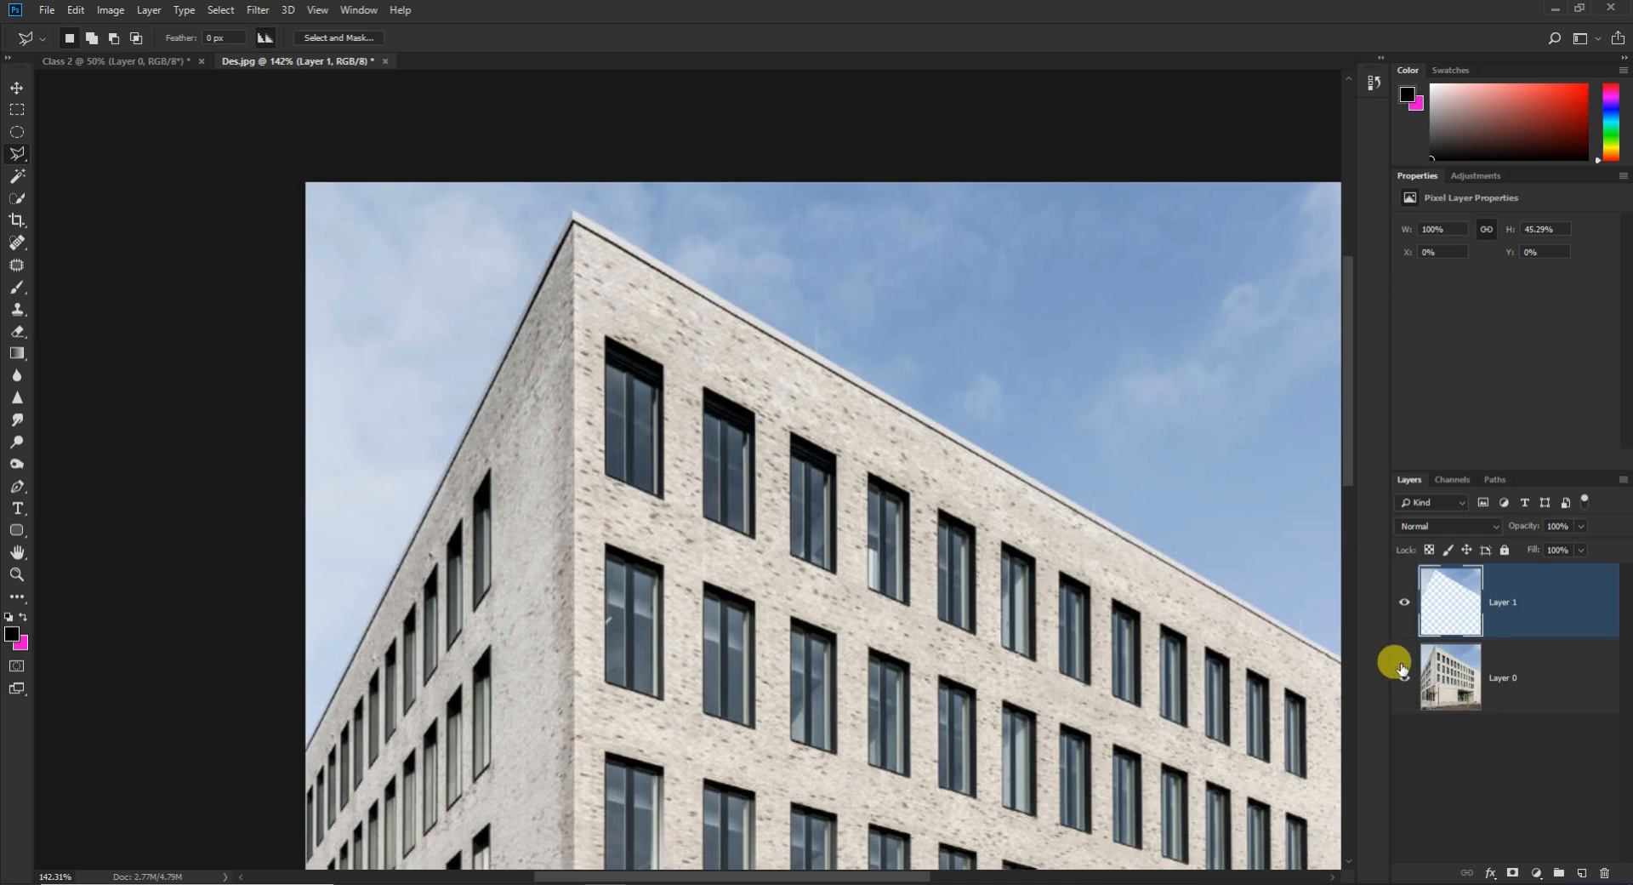
left_click(1404, 679)
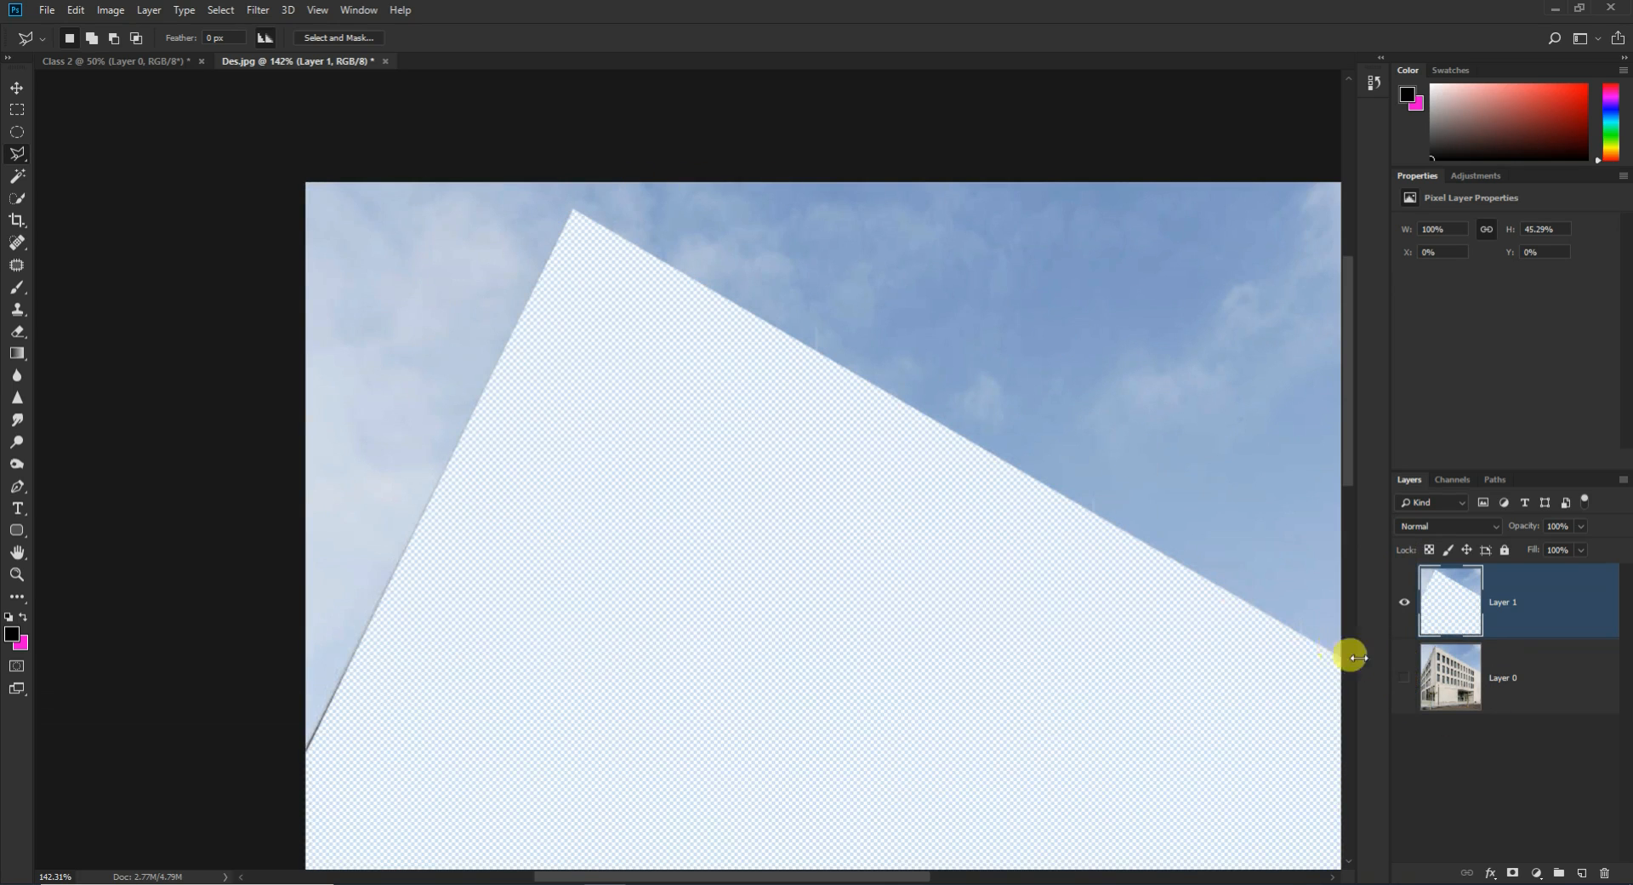
left_click(1404, 678)
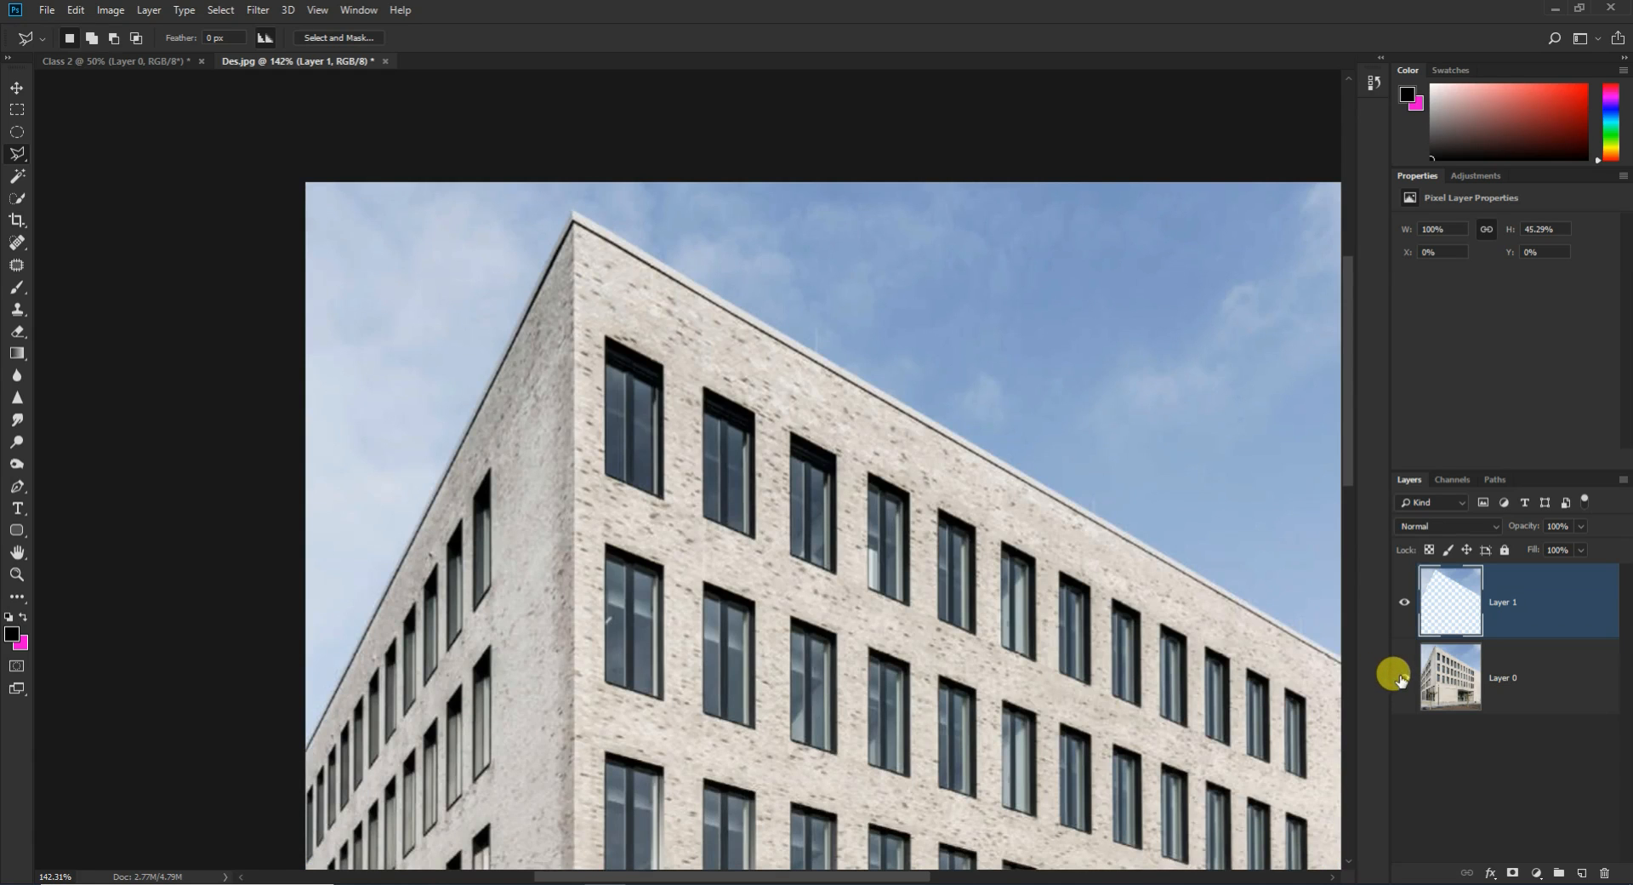
Step: Delete the copied sky layer and step back through the history to the active sky selection on Layer 0
left_click_drag(1451, 618, 1605, 872)
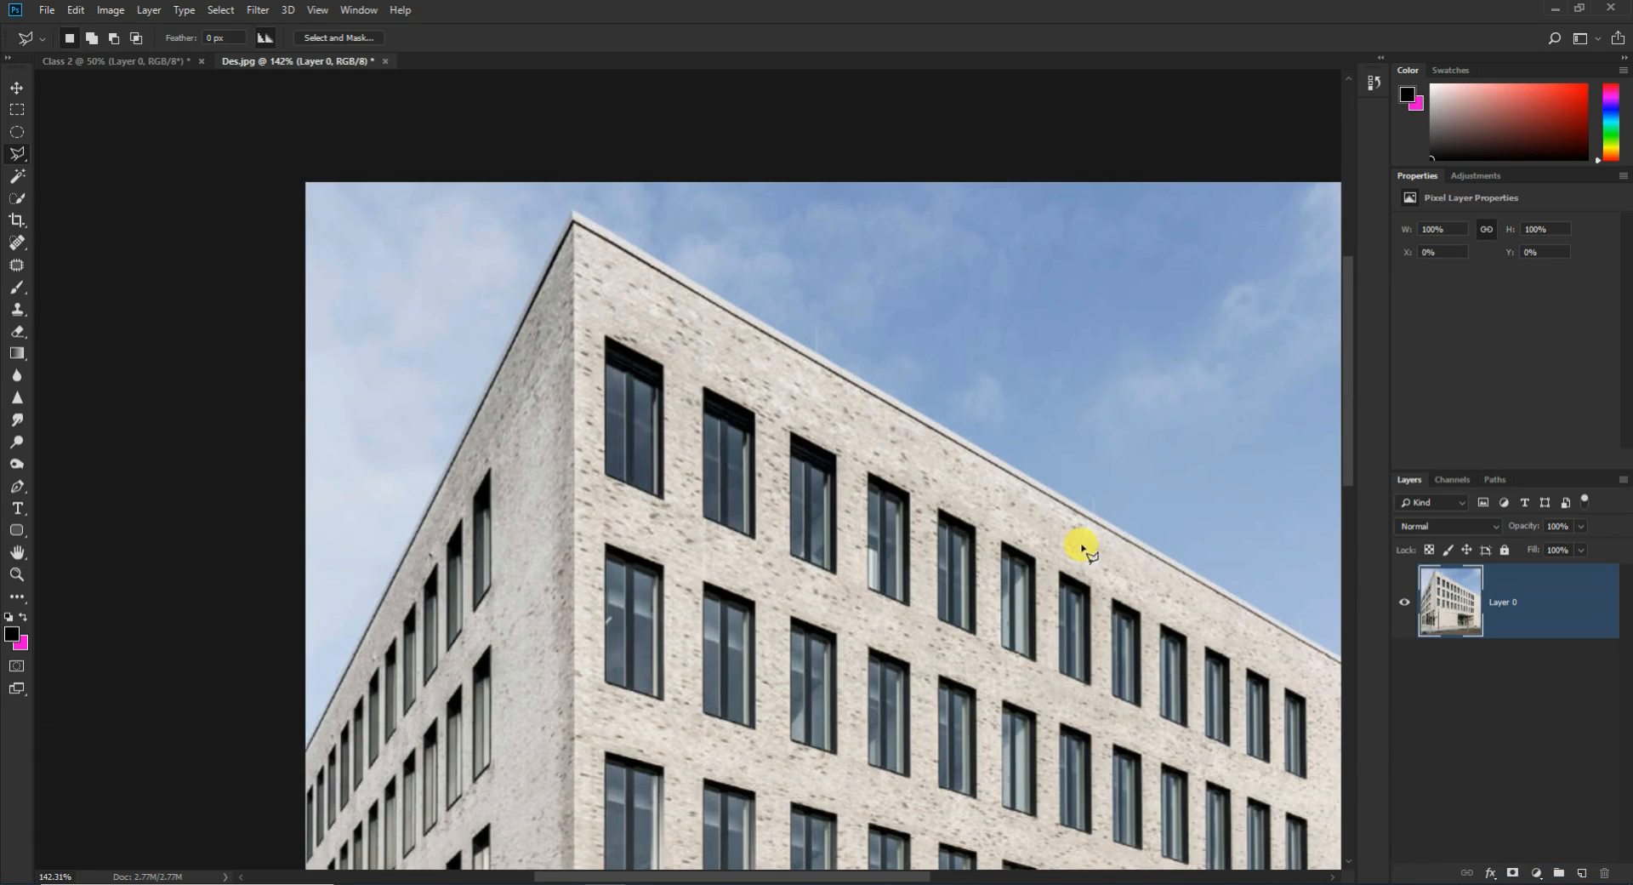
key("ctrl+z")
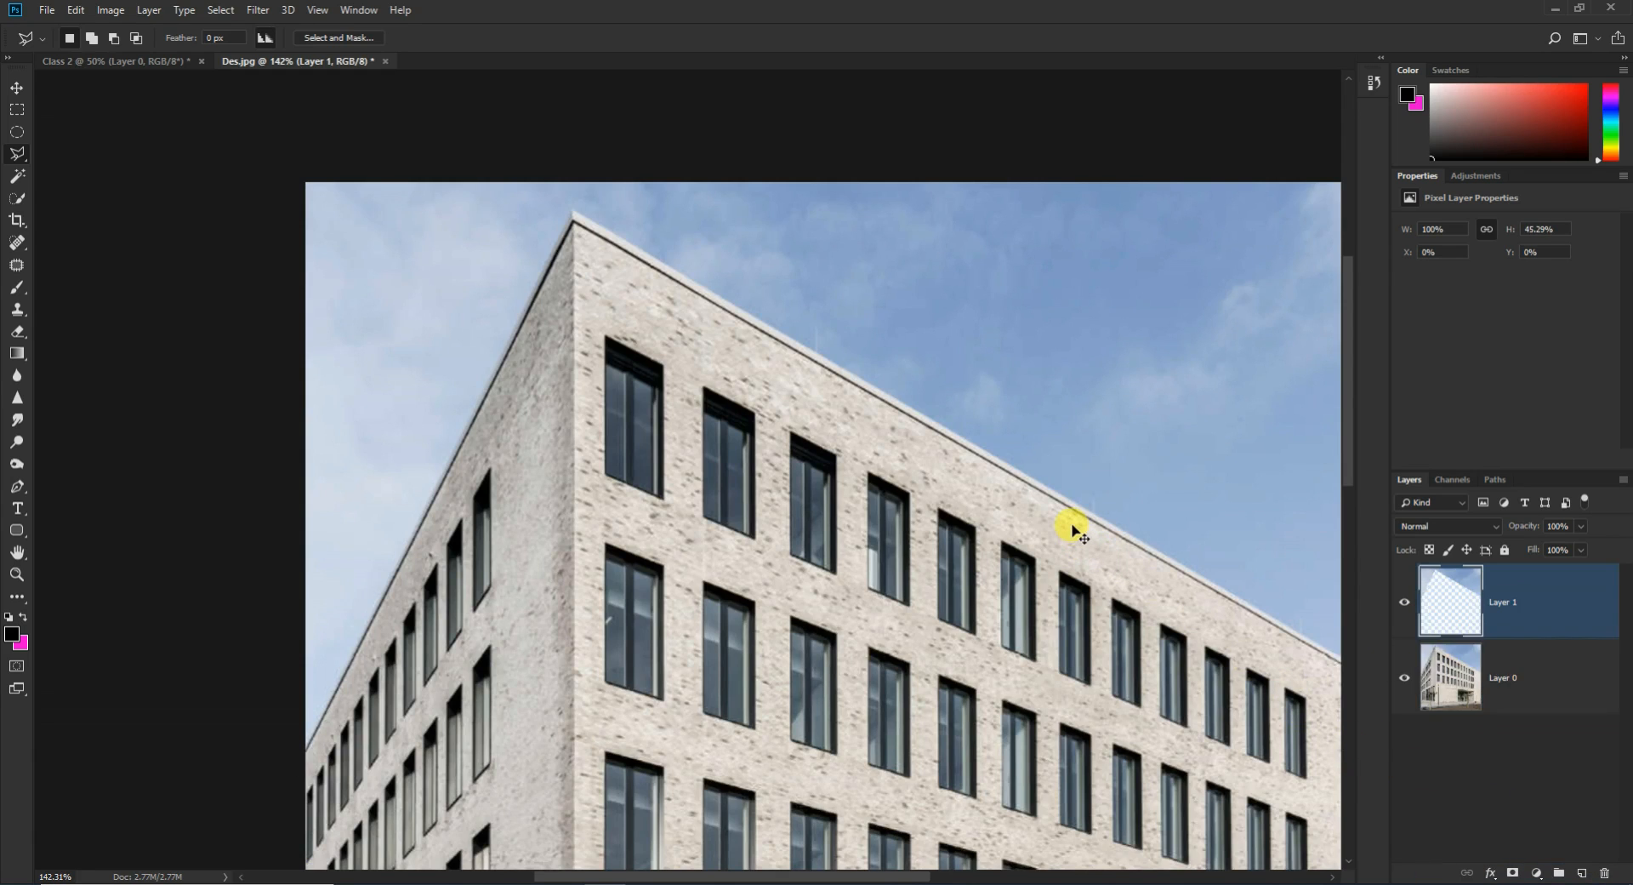
key("ctrl+alt+z")
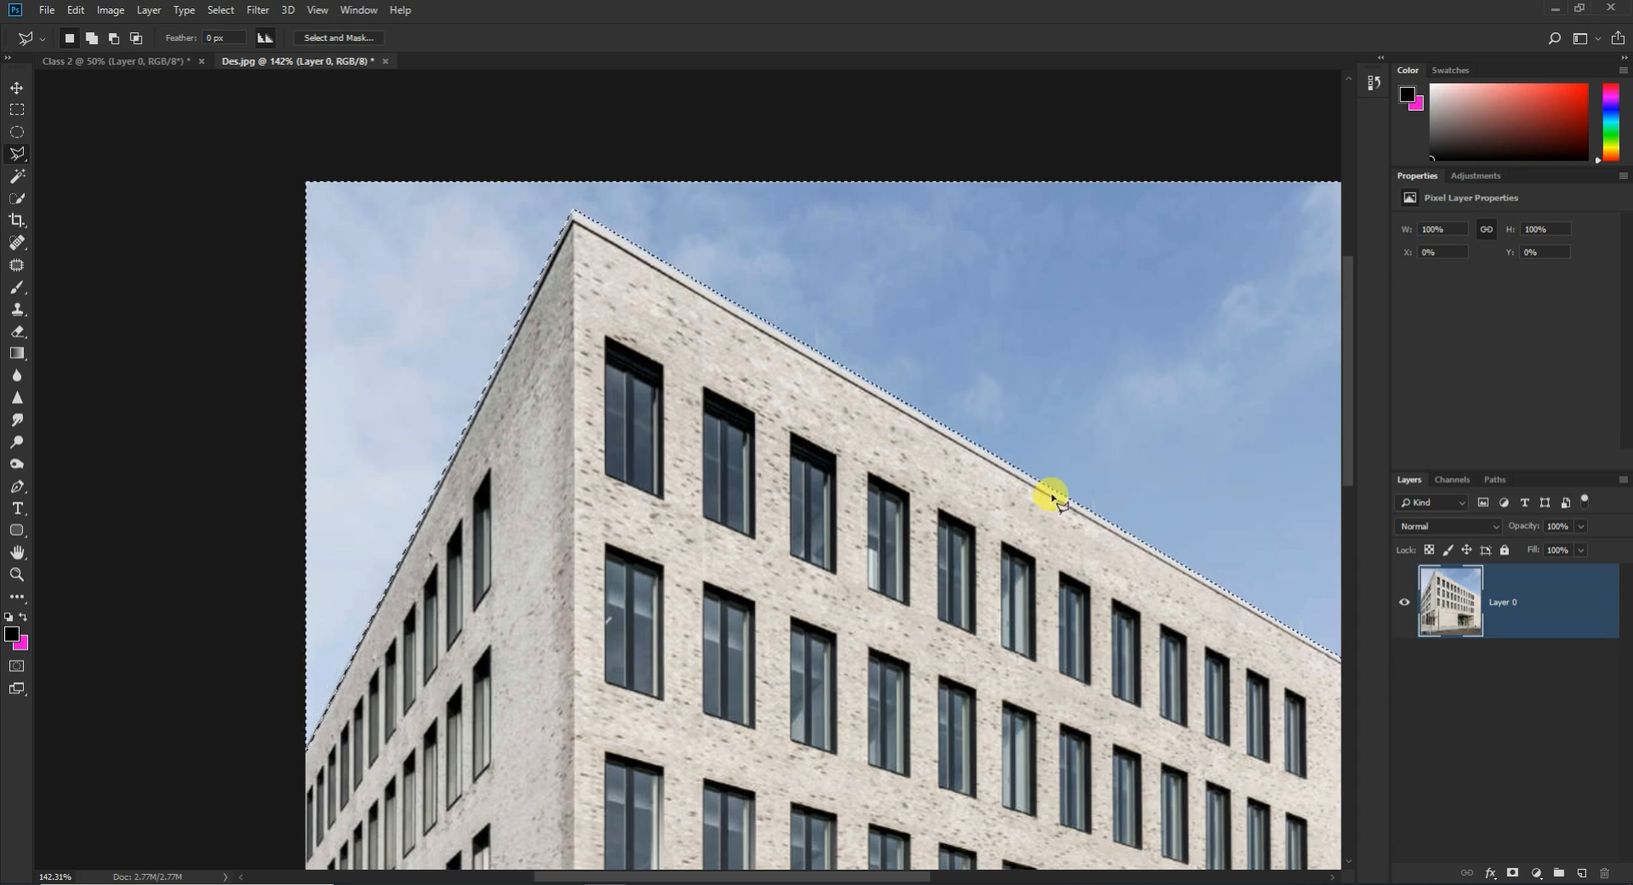
Step: Try Layer Via Cut on the selected sky, toggle each layer's visibility to inspect the separation, and undo the cut
right_click(960, 291)
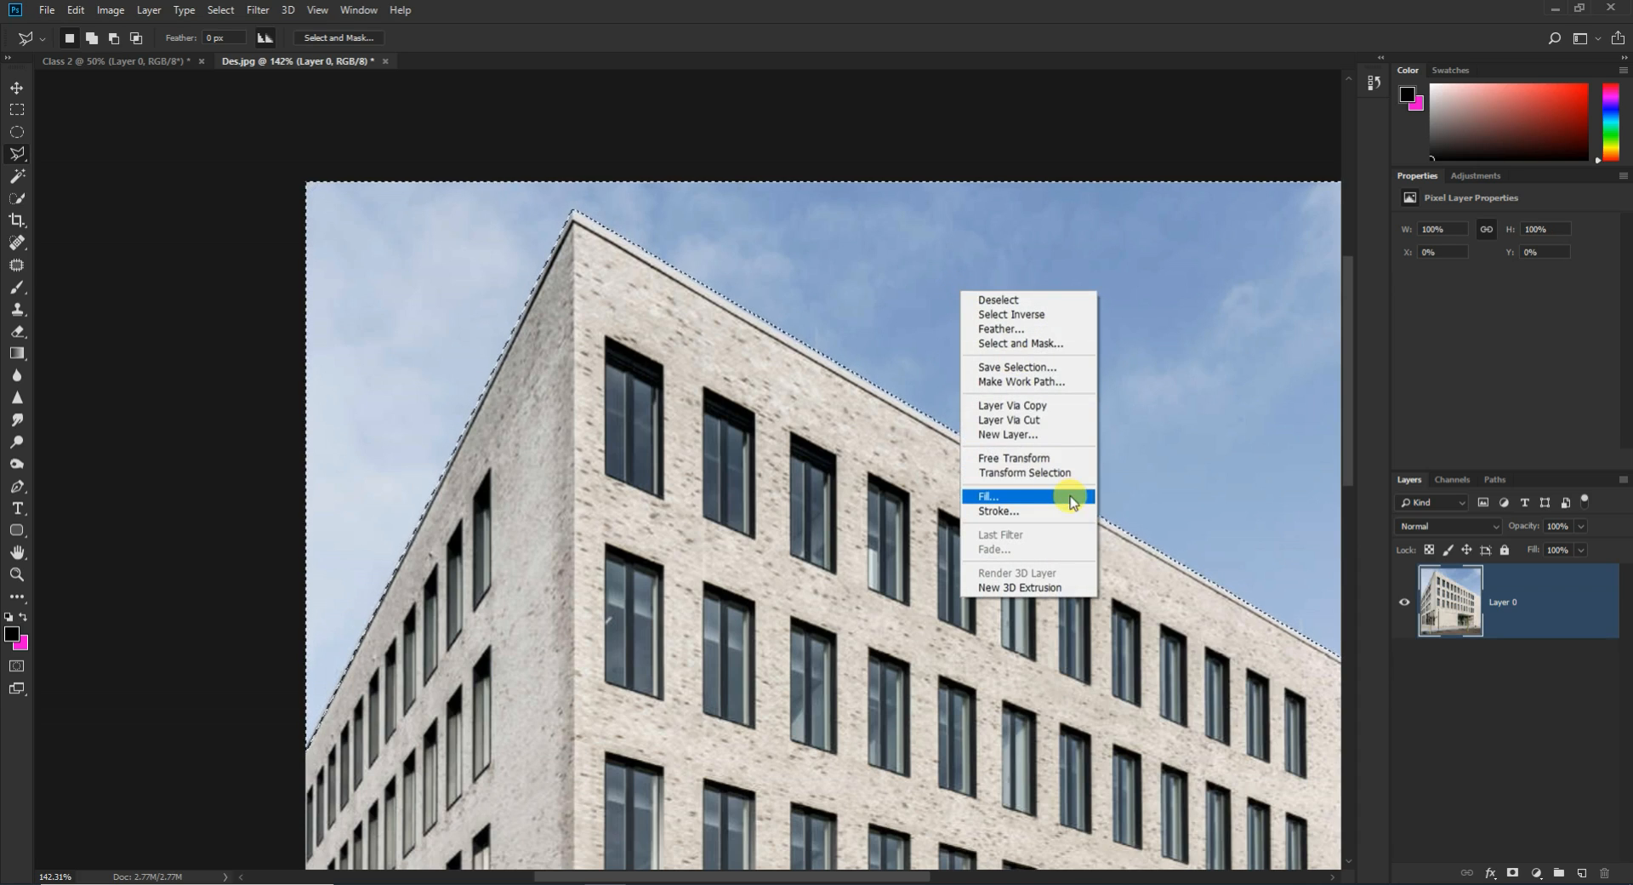
left_click(1008, 420)
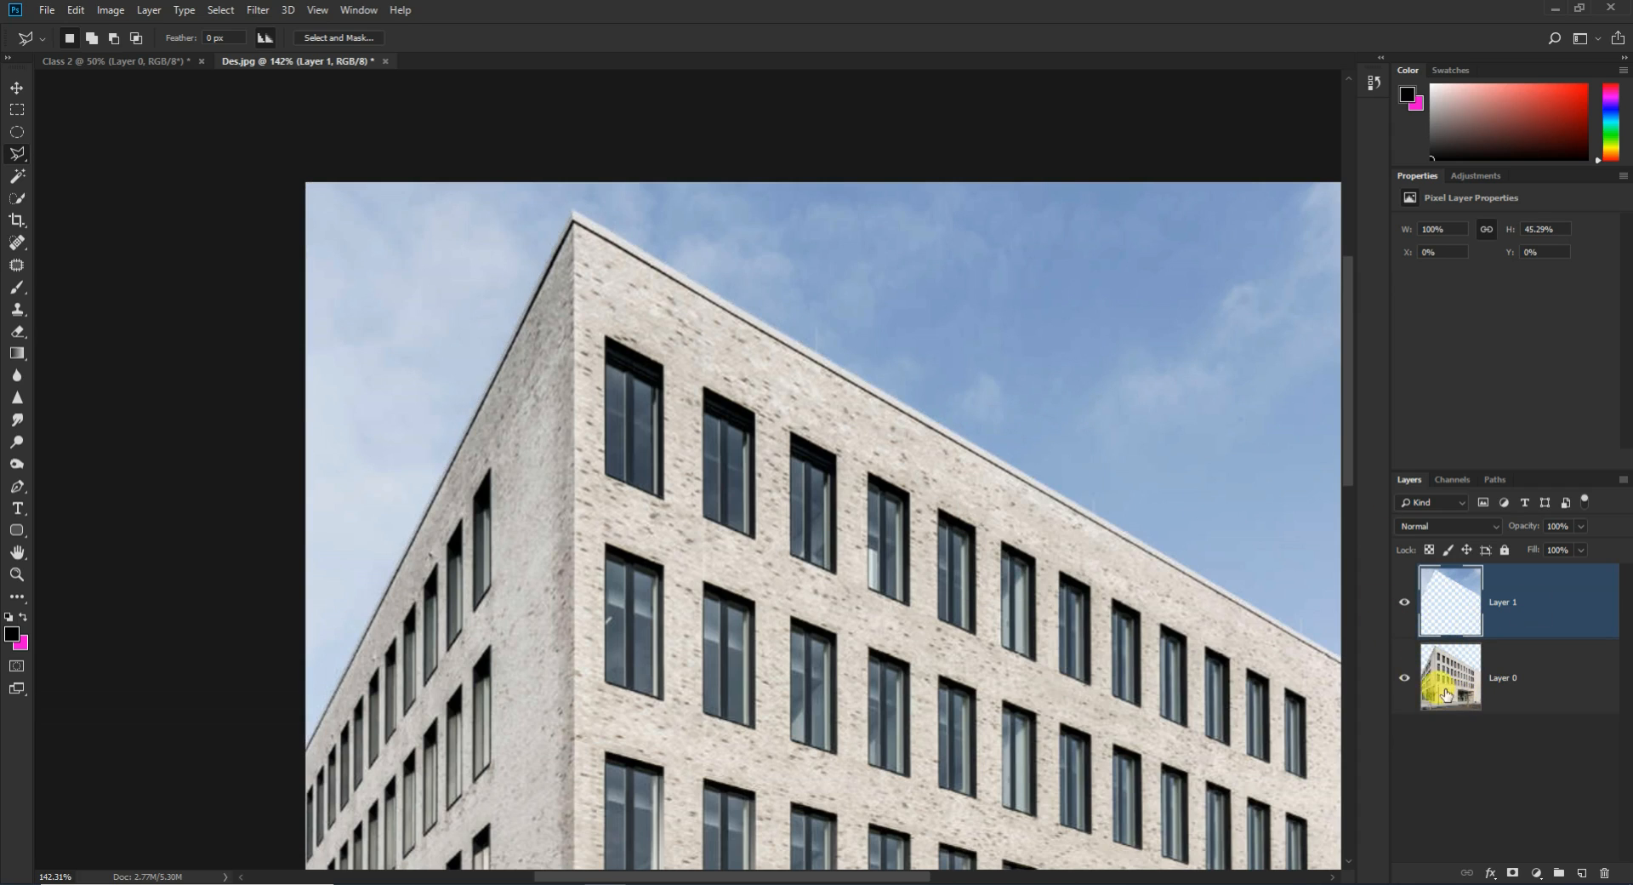
left_click(1404, 601)
left_click(1404, 601)
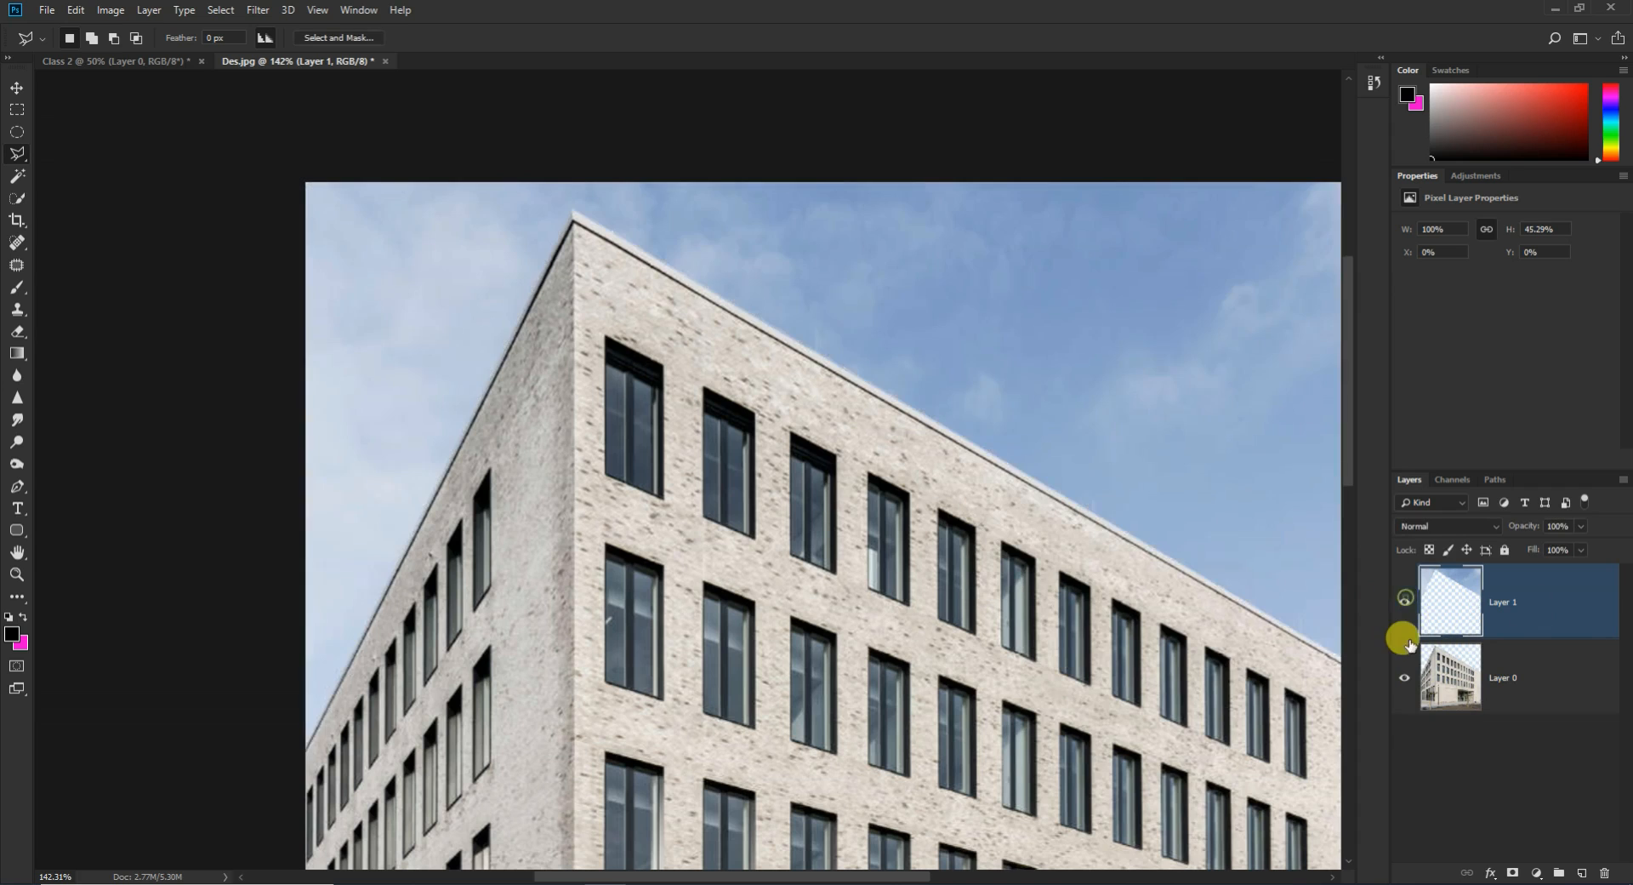
left_click(1404, 677)
left_click(1405, 678)
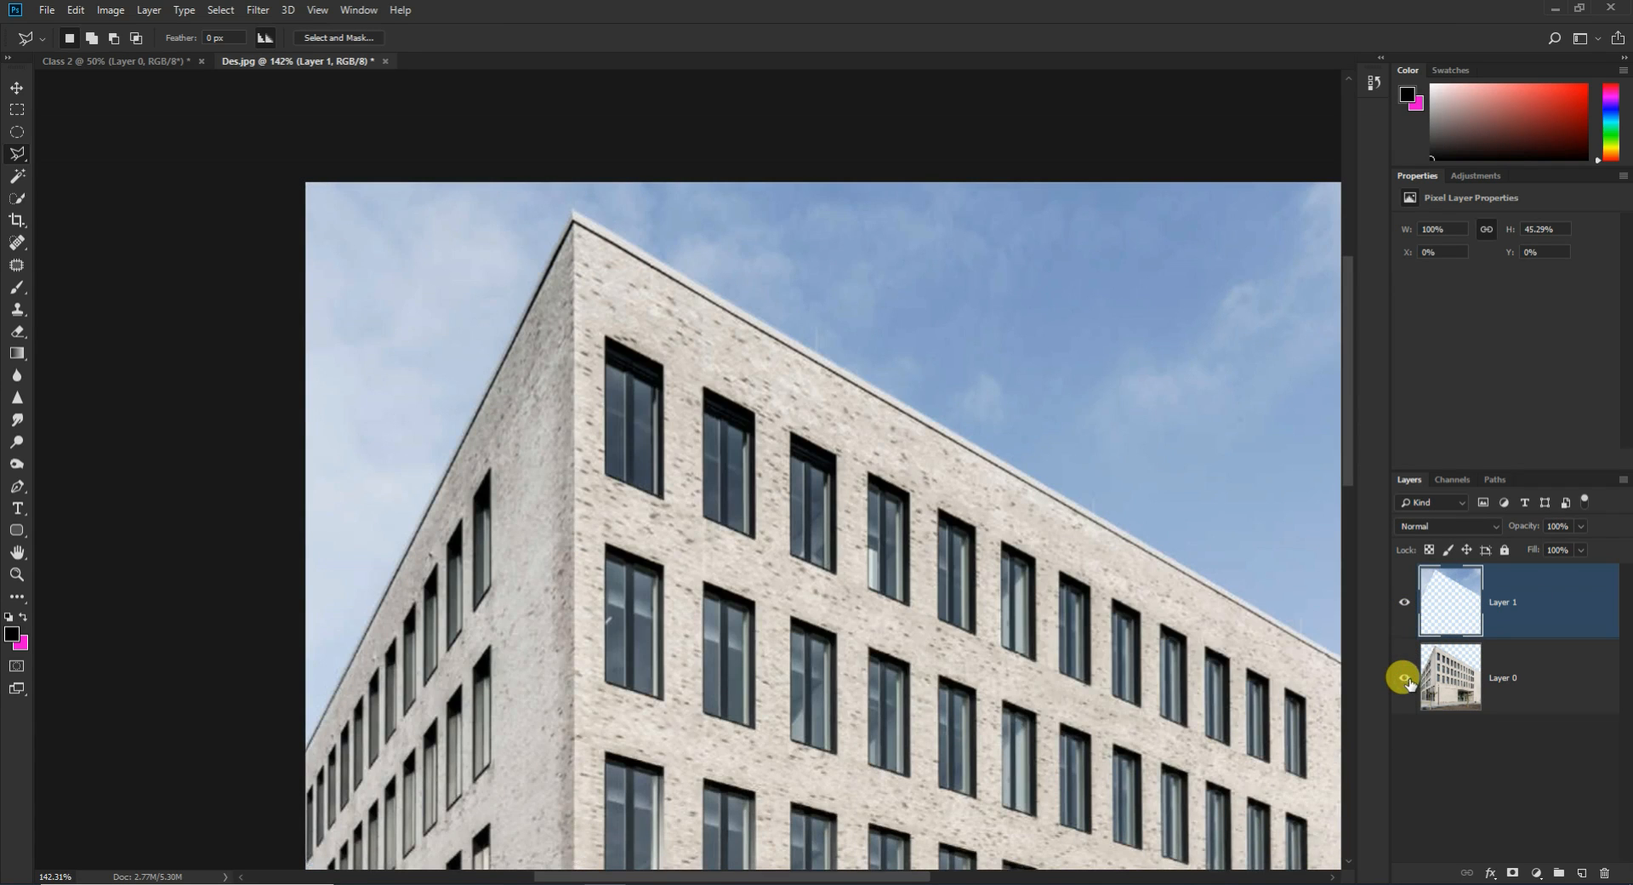
left_click(1404, 601)
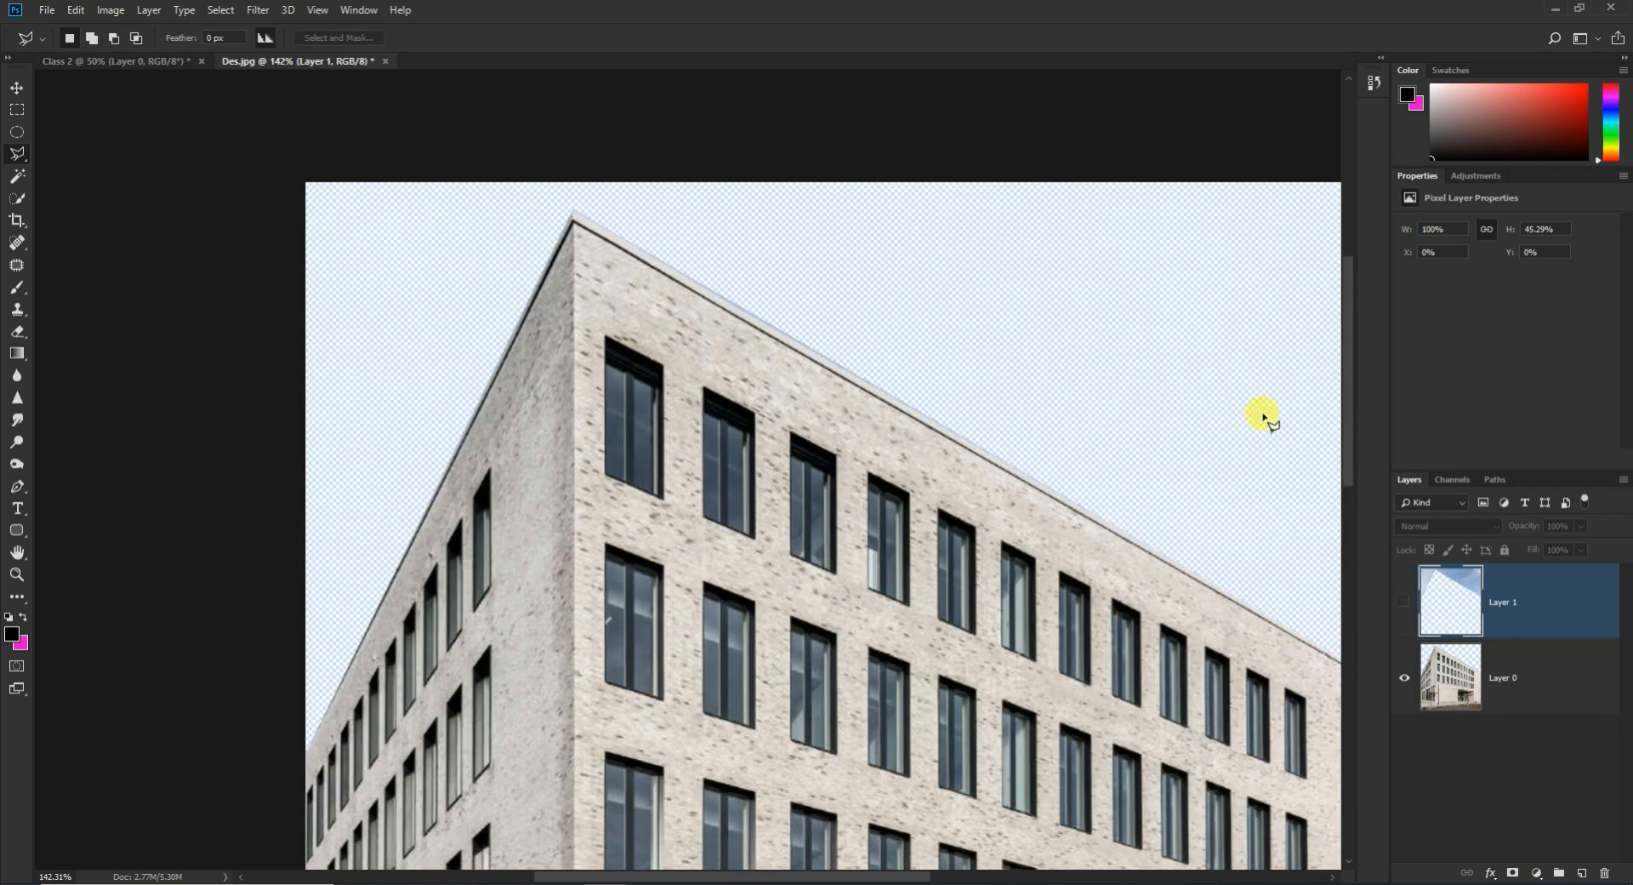
left_click(1405, 602)
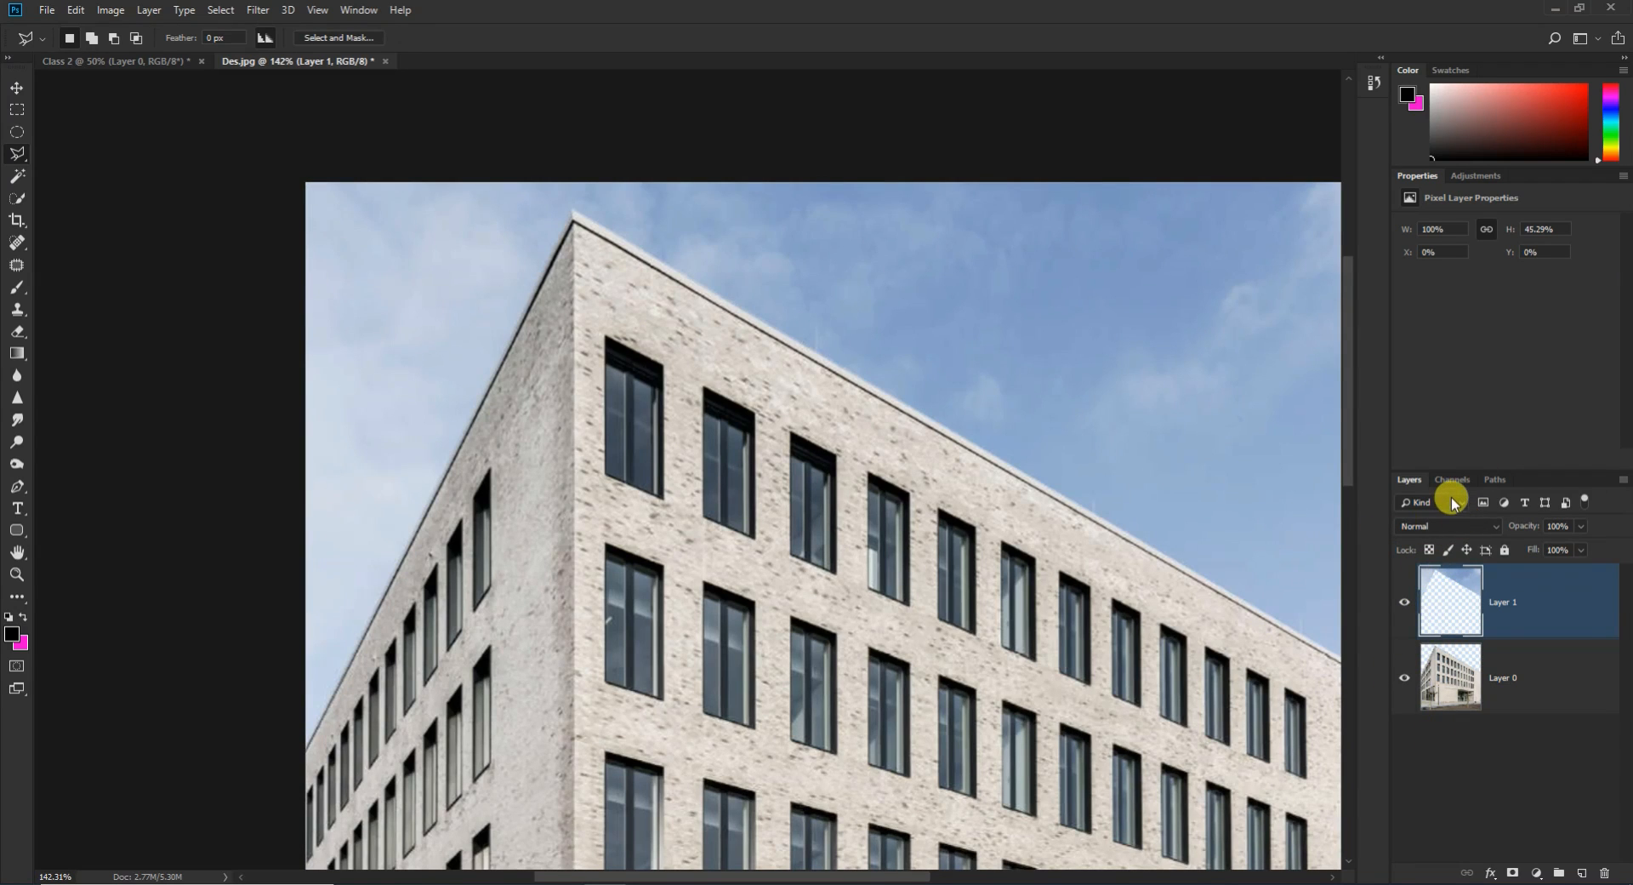
key("ctrl+e")
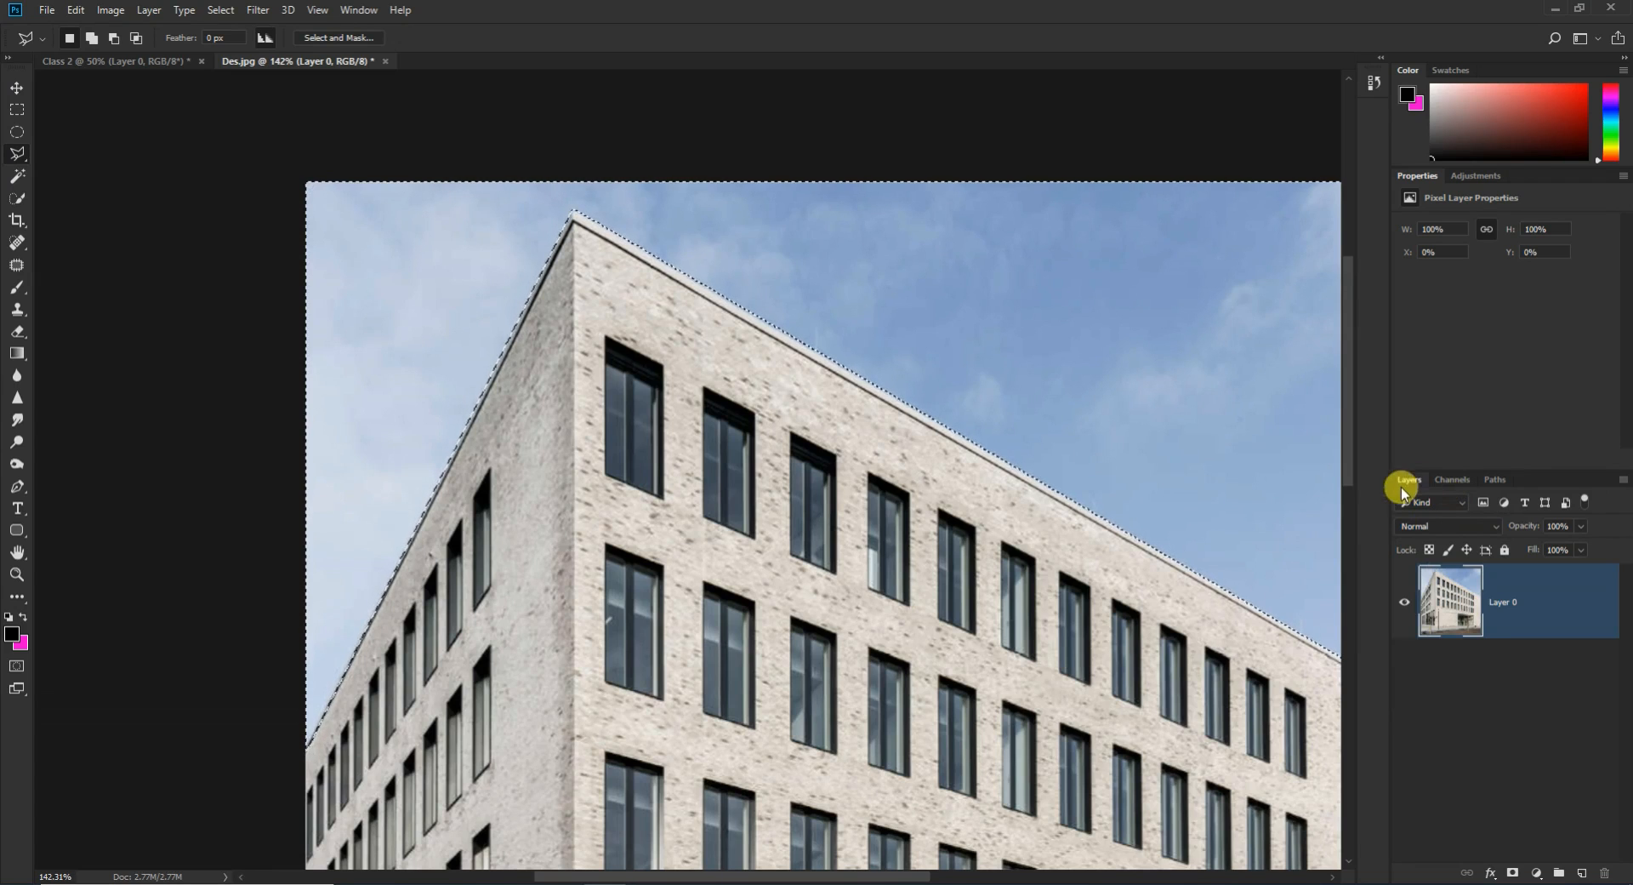
right_click(960, 284)
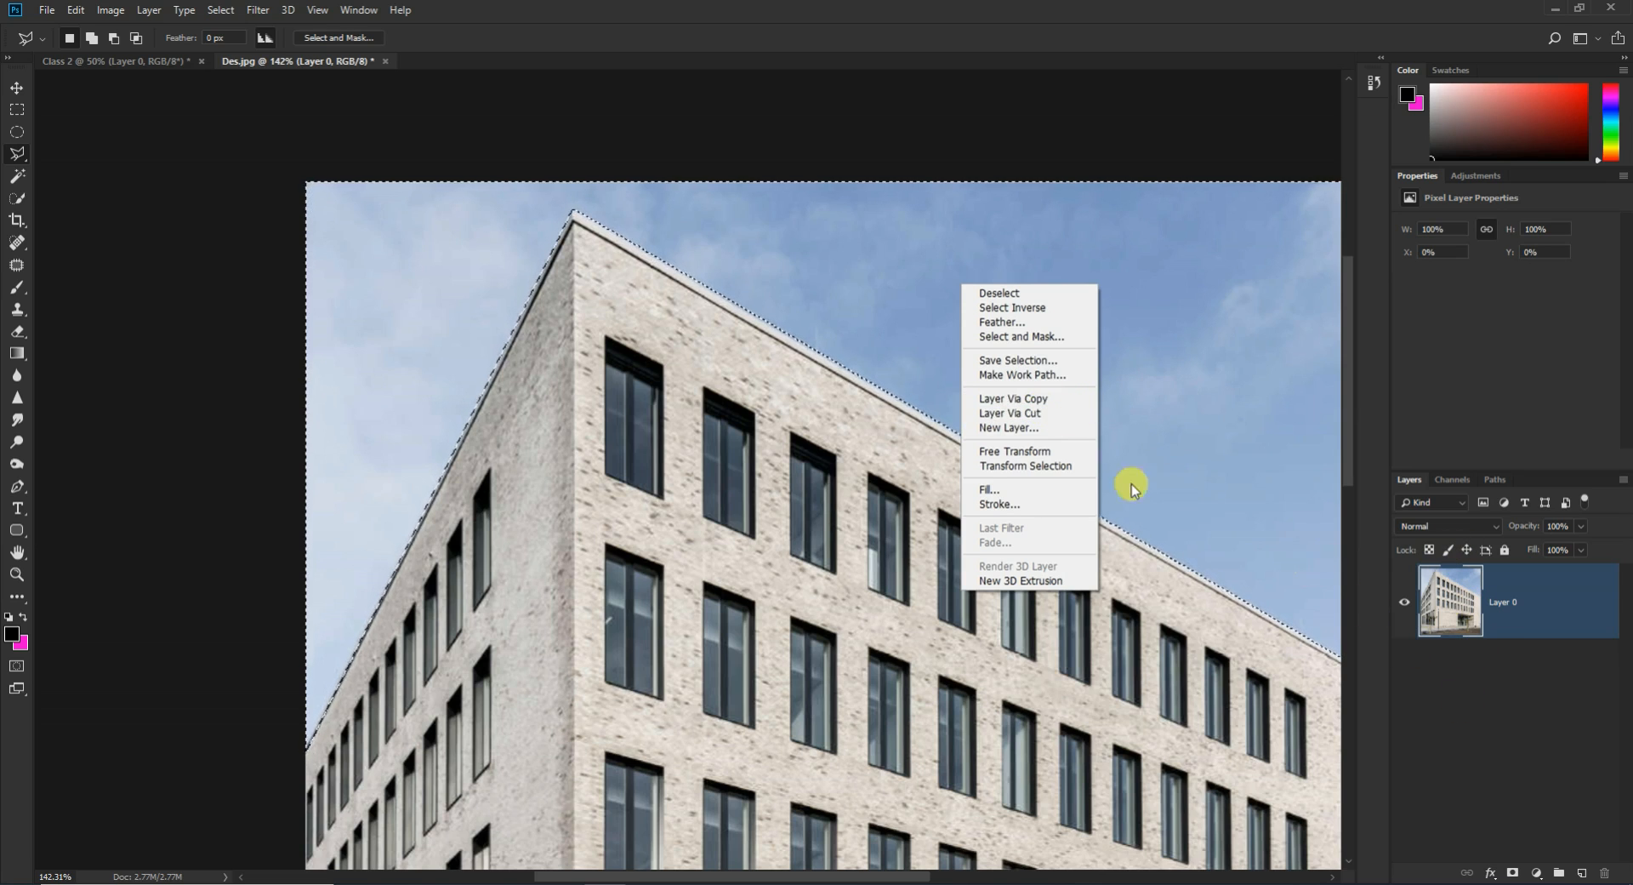
left_click(991, 428)
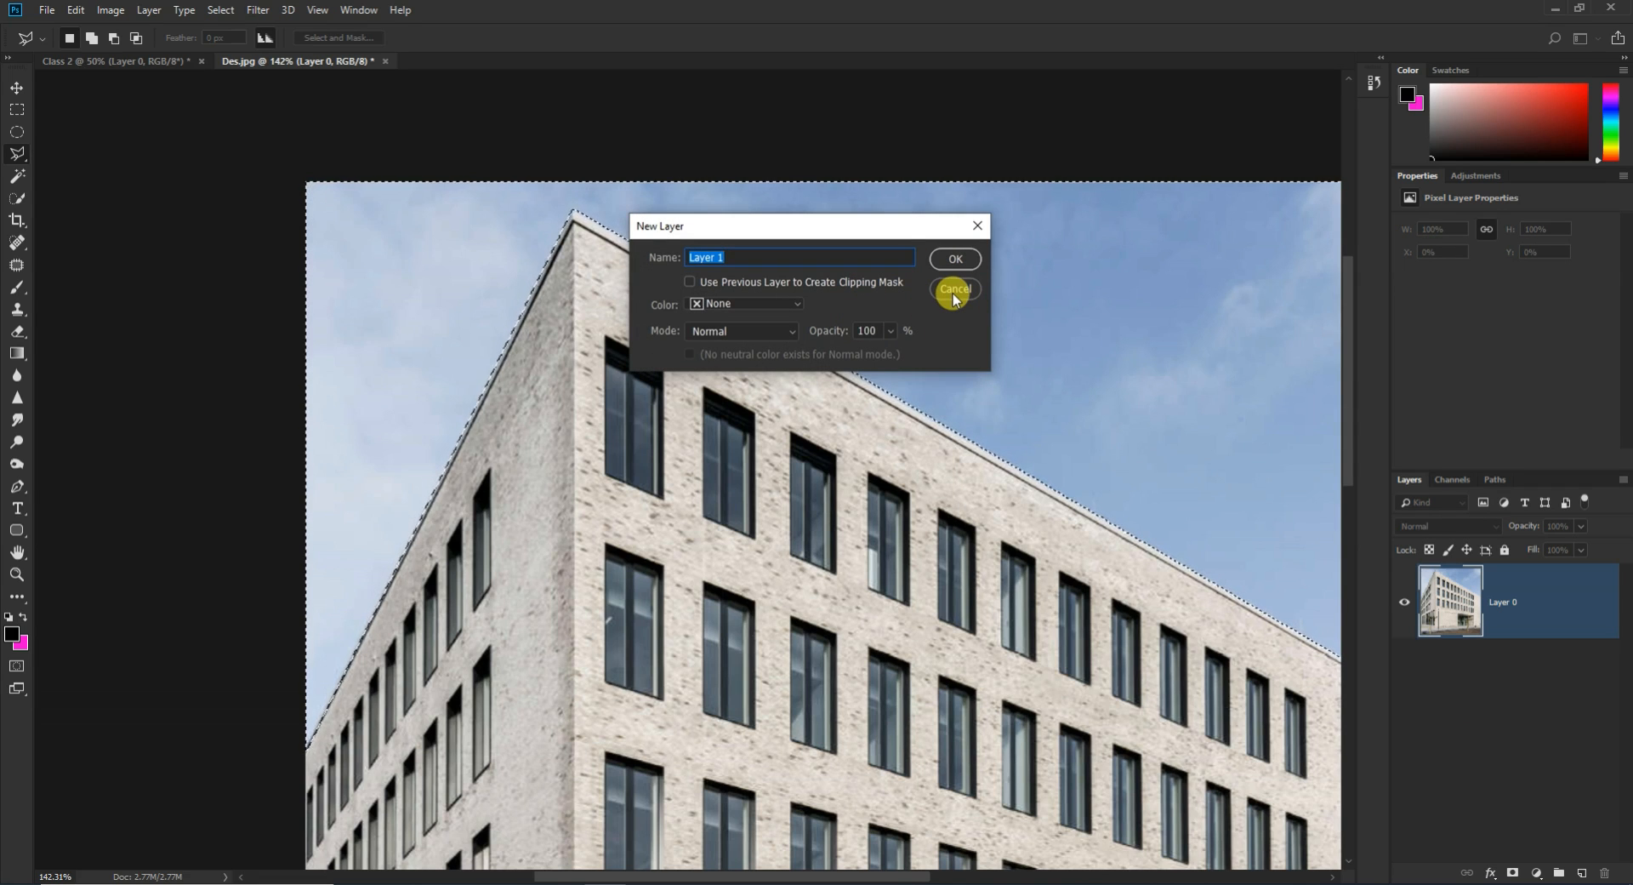
left_click(955, 289)
right_click(1048, 288)
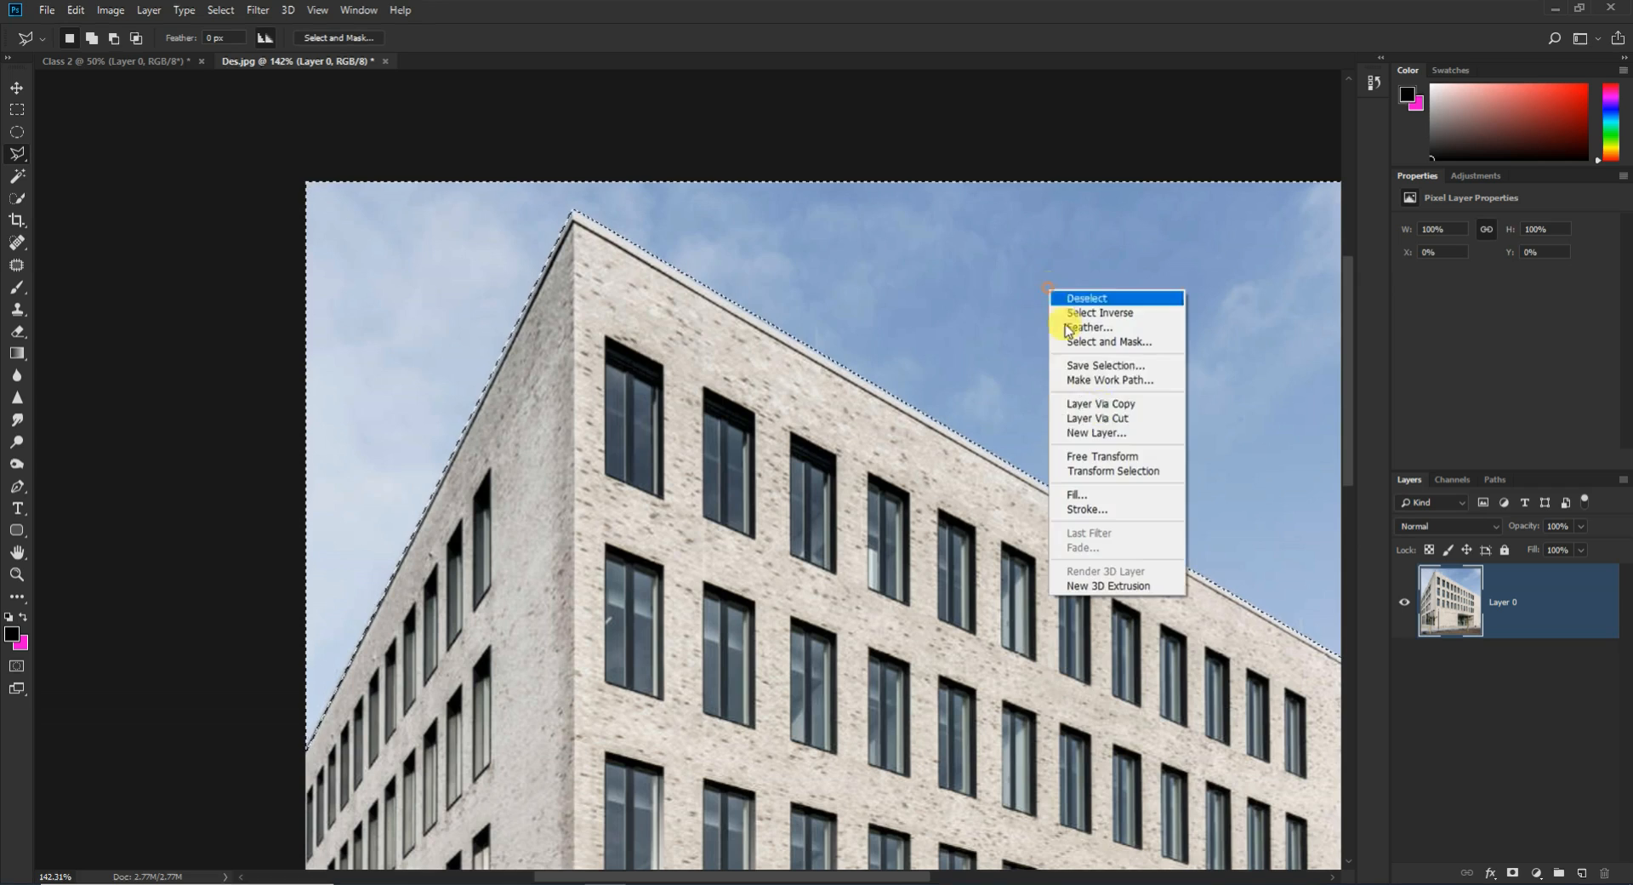
left_click(1245, 387)
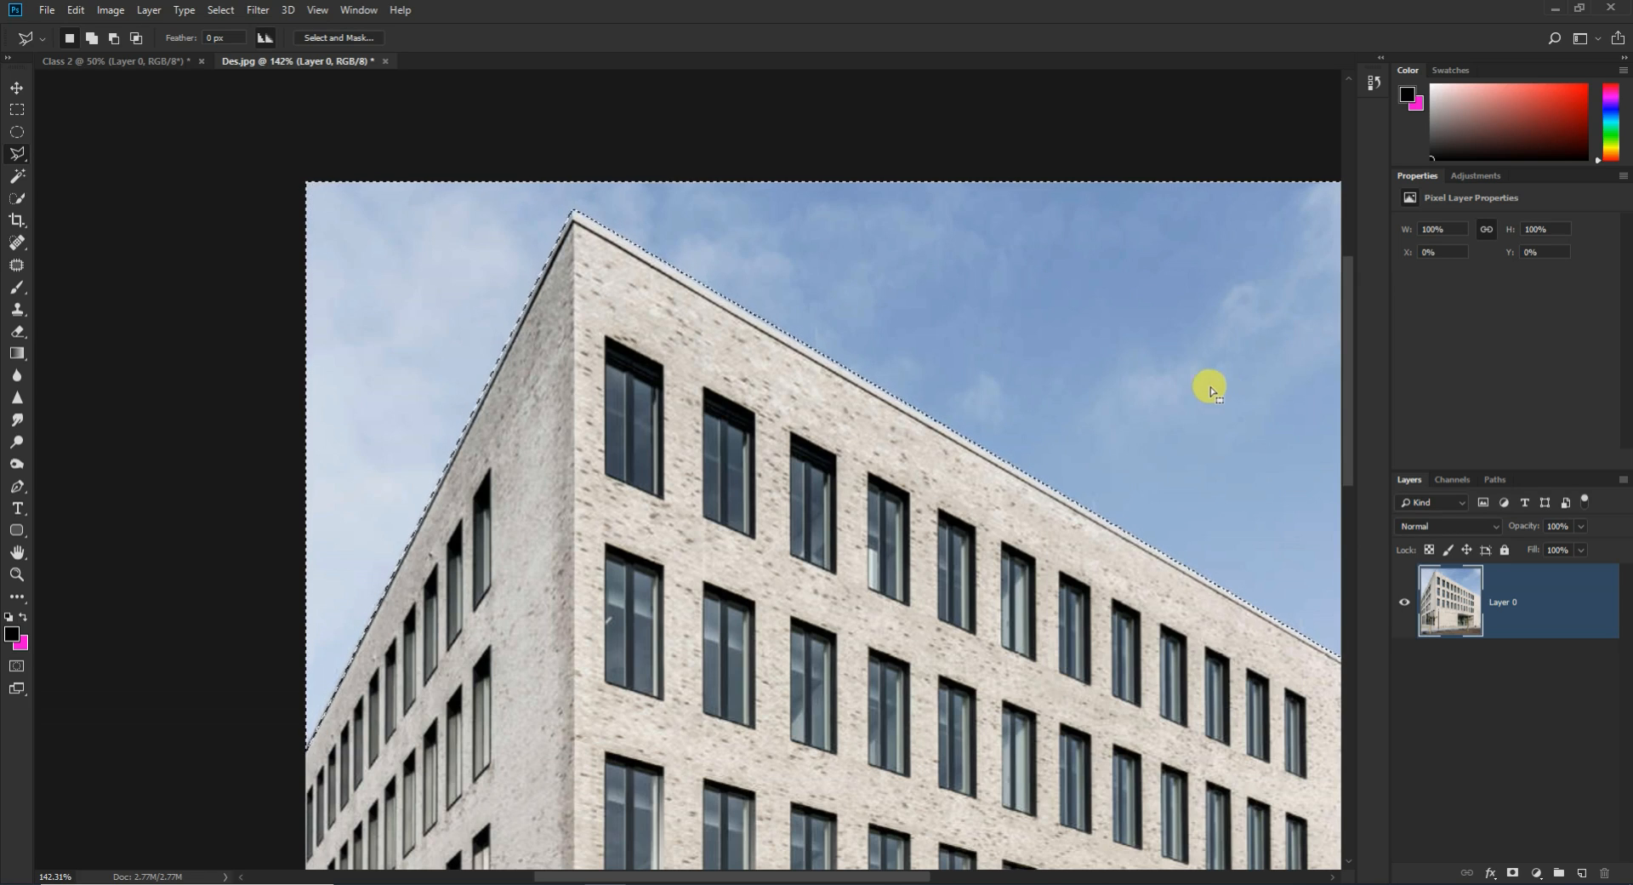
Step: Delete the selected sky from the building photo on Layer 0, keeping the selection active
key("Delete")
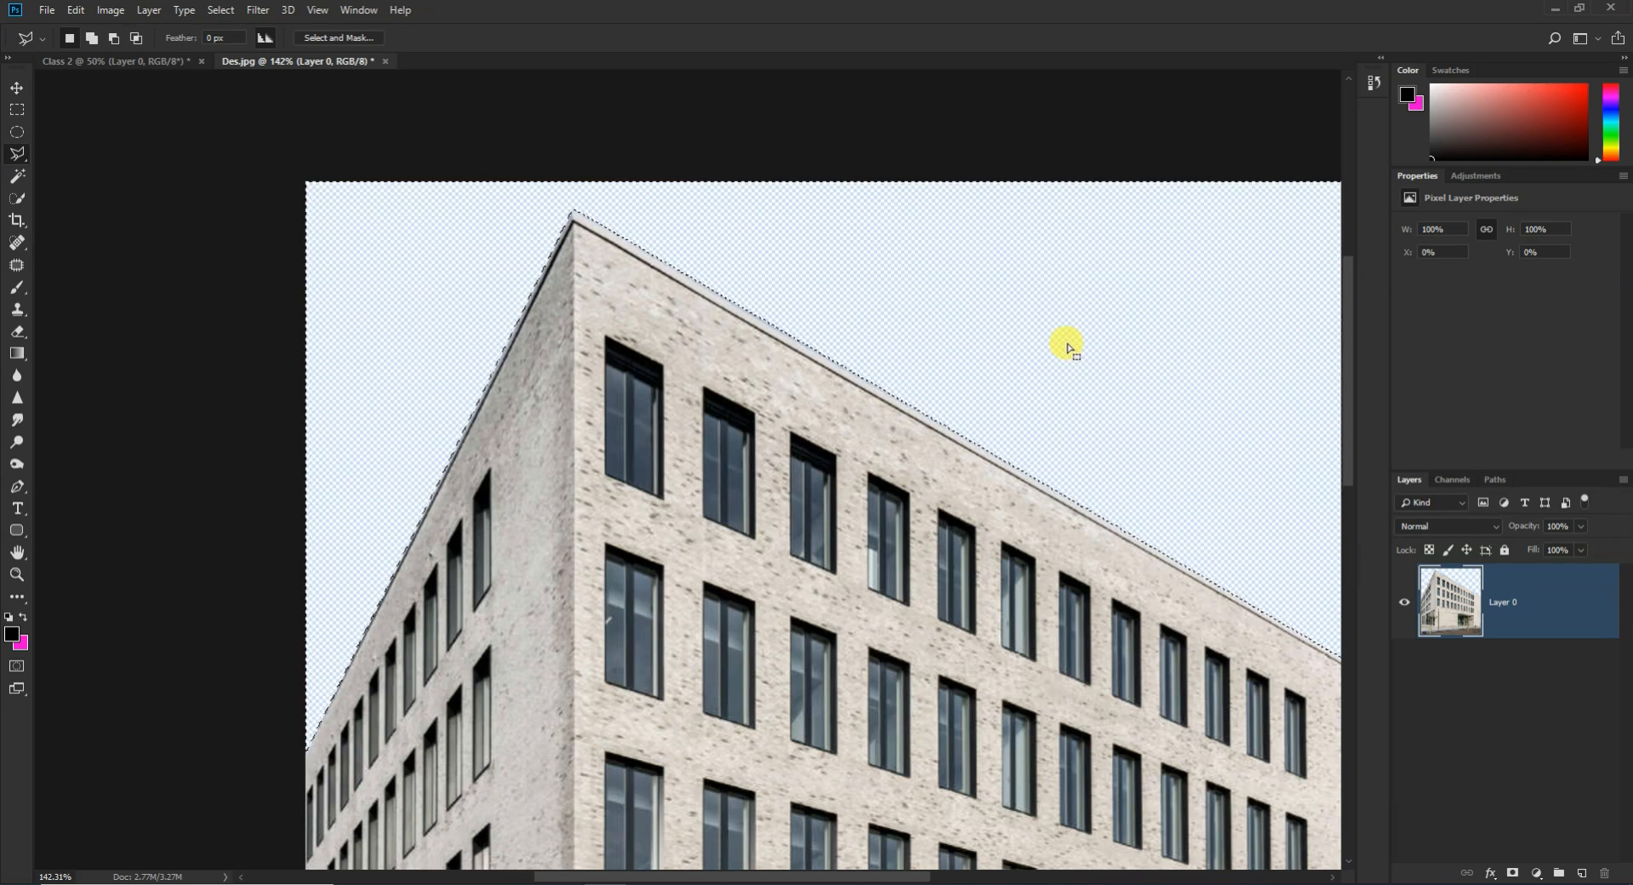
scroll(1063, 342, "down", 5)
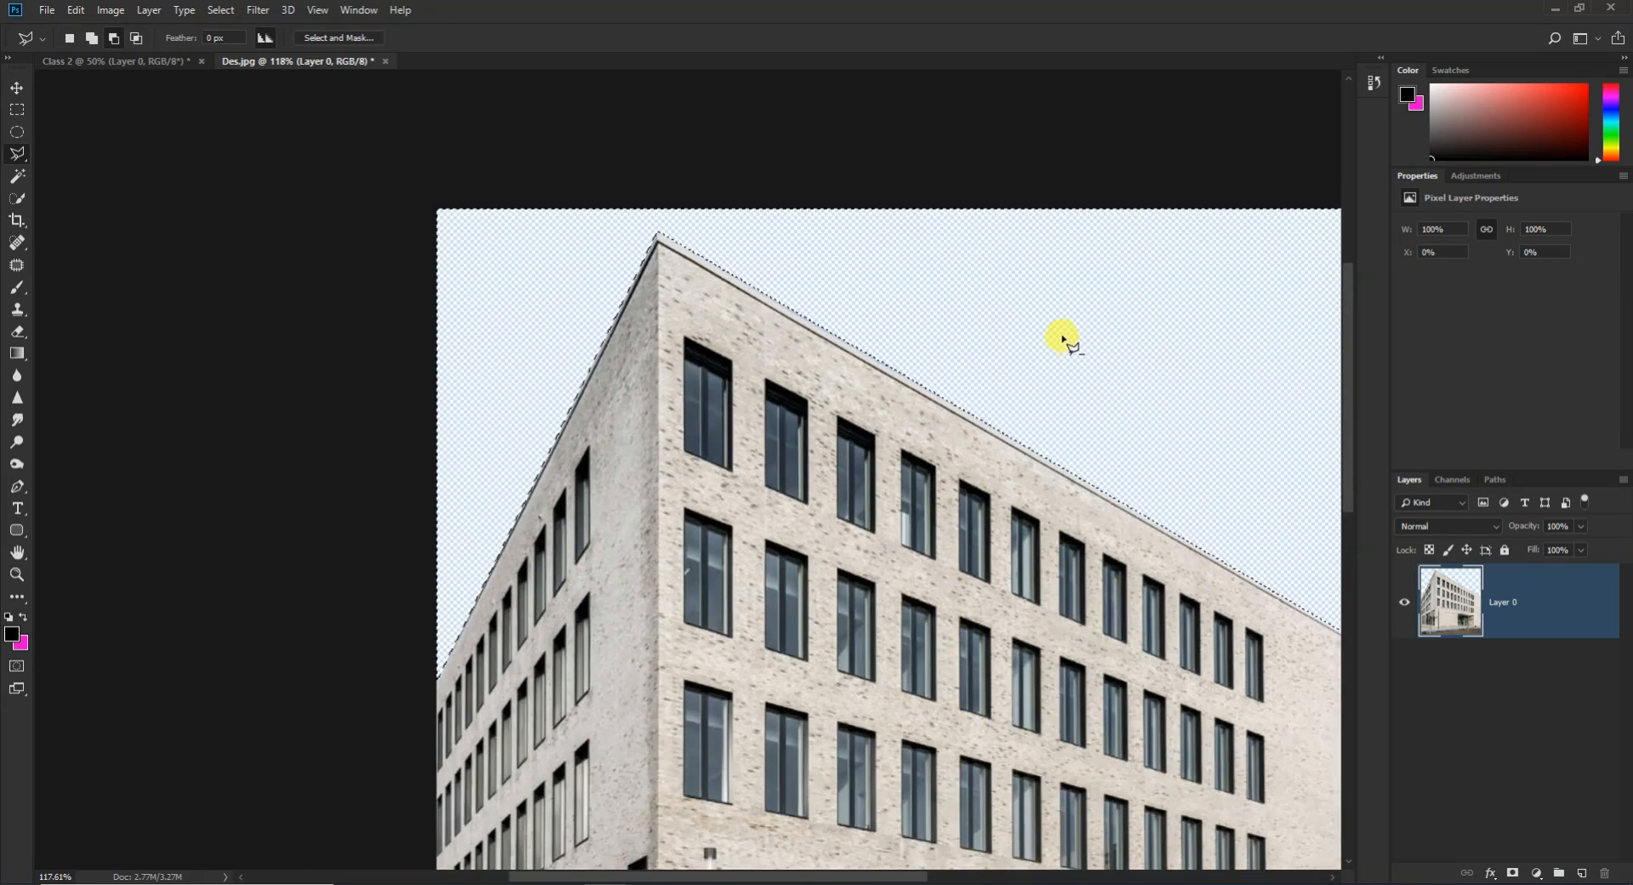
scroll(1063, 336, "down", 2)
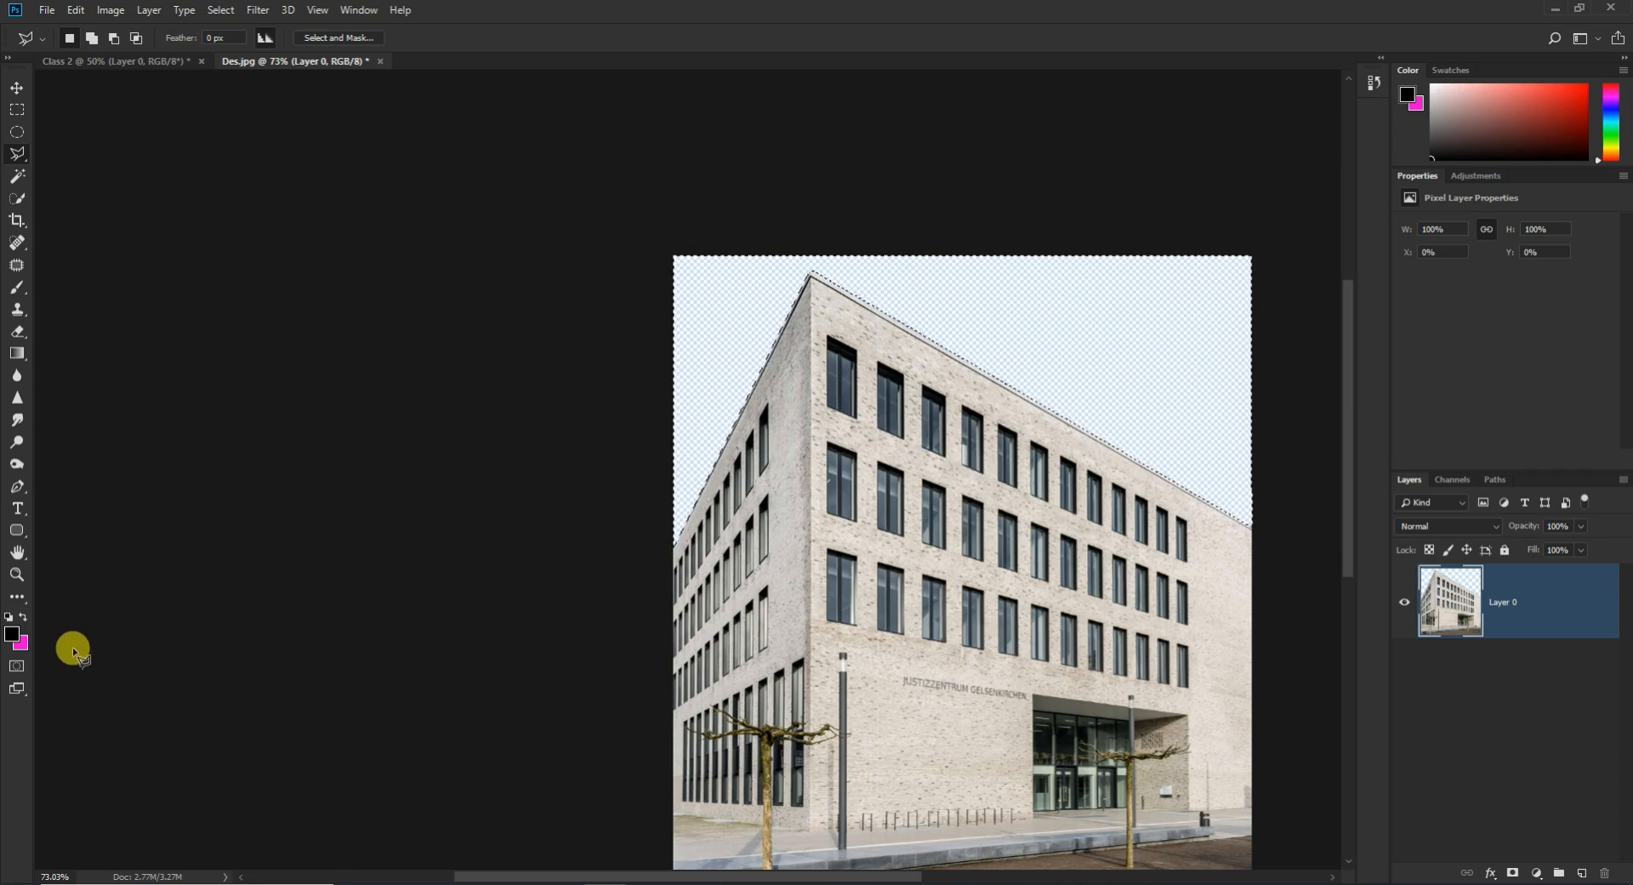
Step: Change the background color to light blue a9c2f6 and return to the Polygonal Lasso tool
left_click(19, 644)
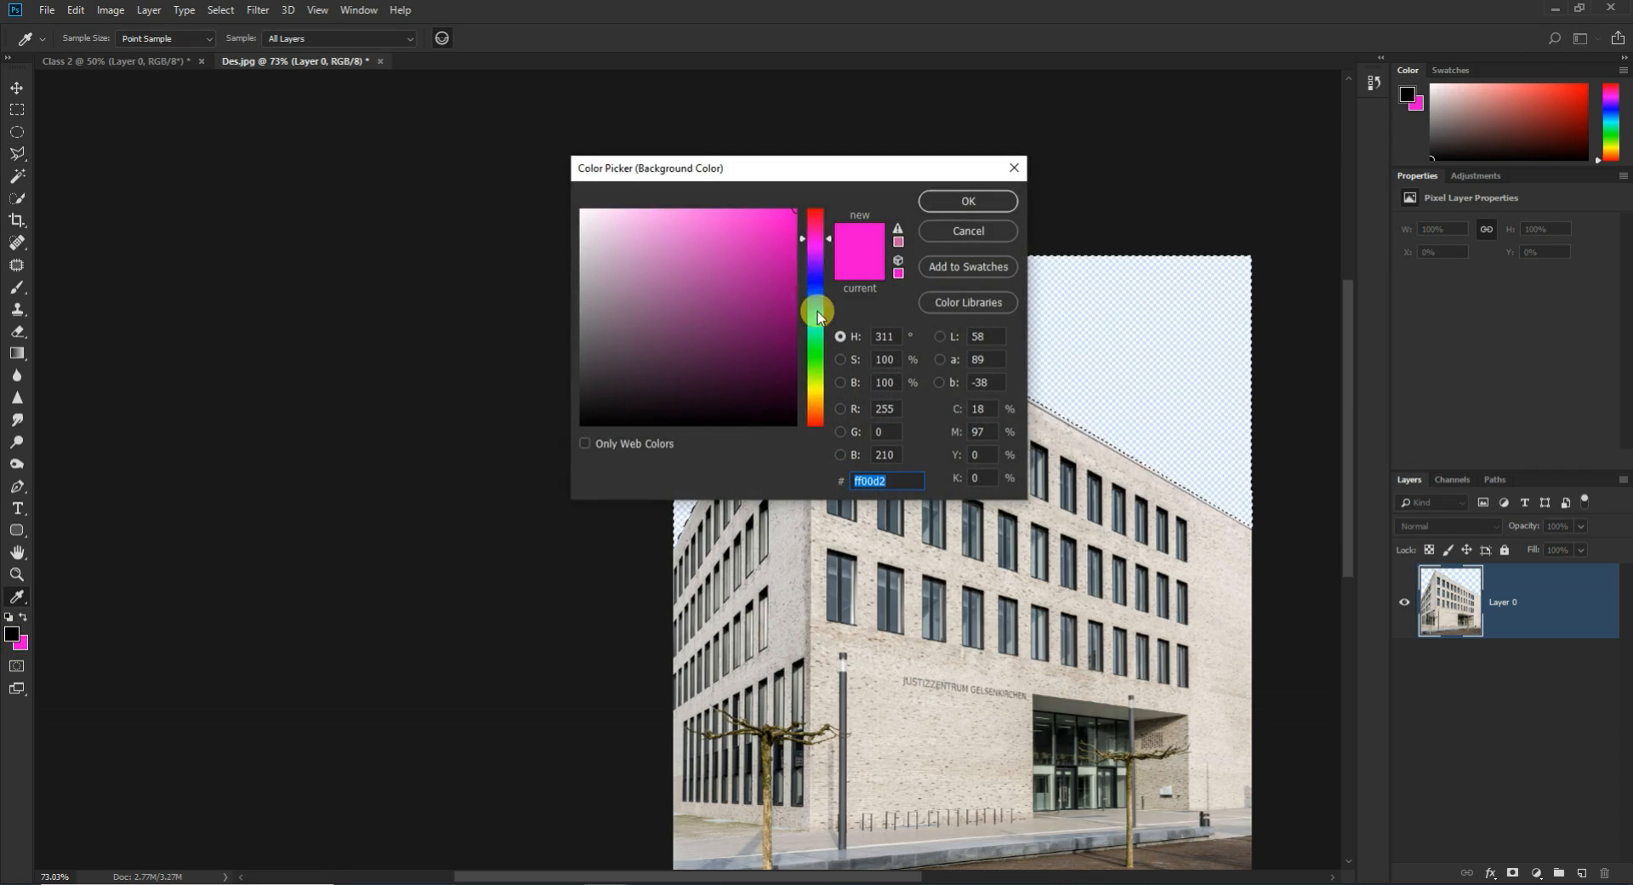
left_click_drag(805, 245, 802, 273)
left_click_drag(685, 242, 638, 212)
left_click_drag(802, 273, 803, 295)
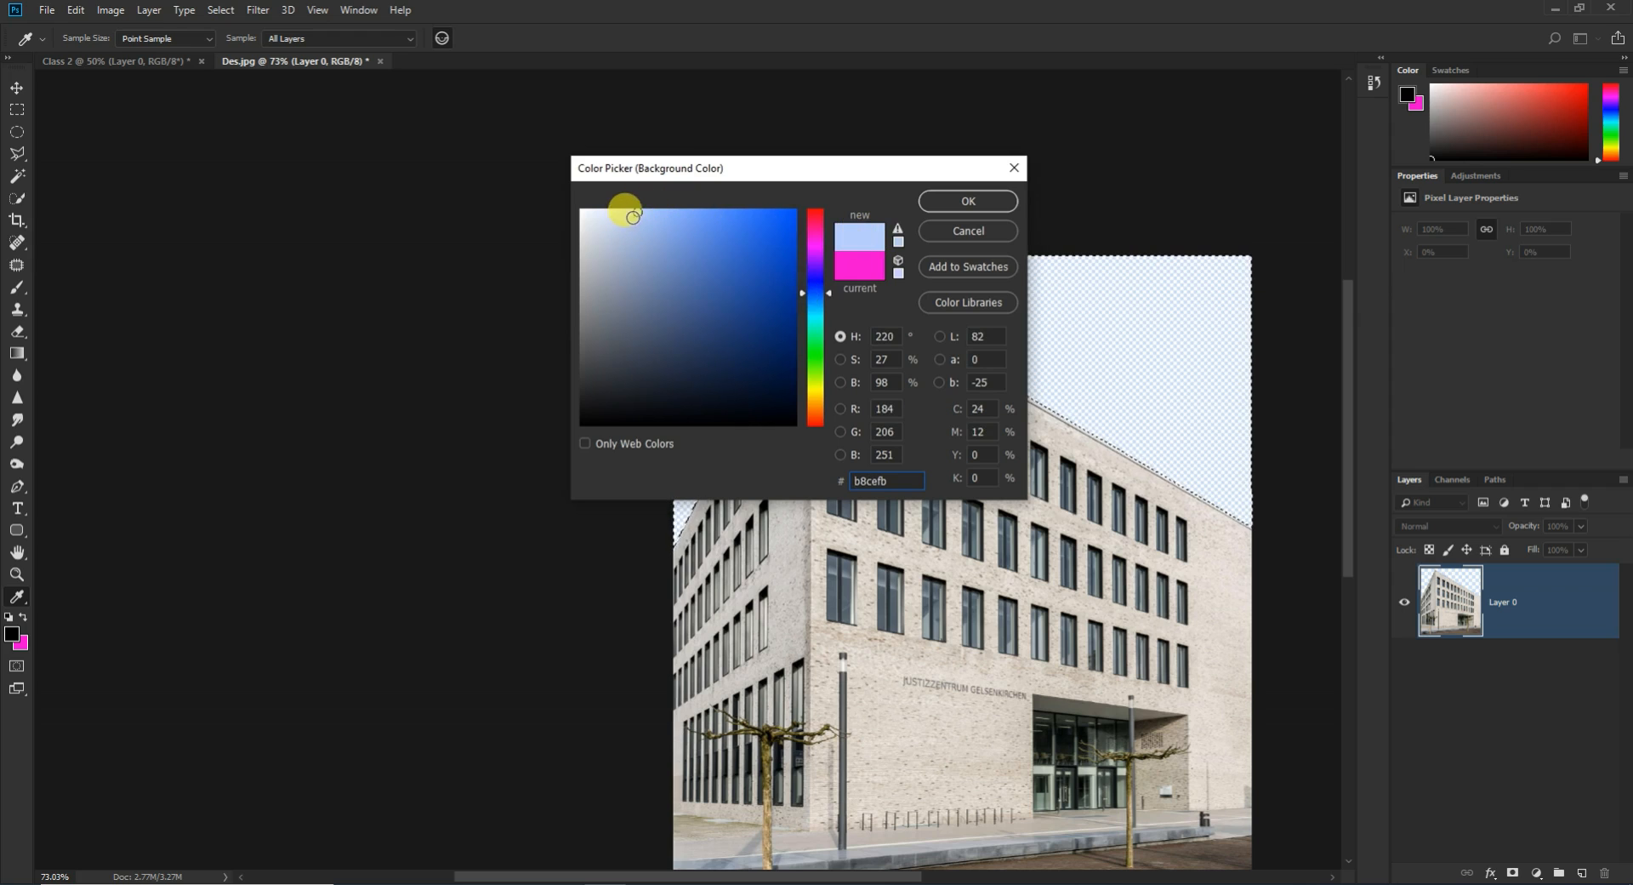
left_click_drag(640, 217, 647, 216)
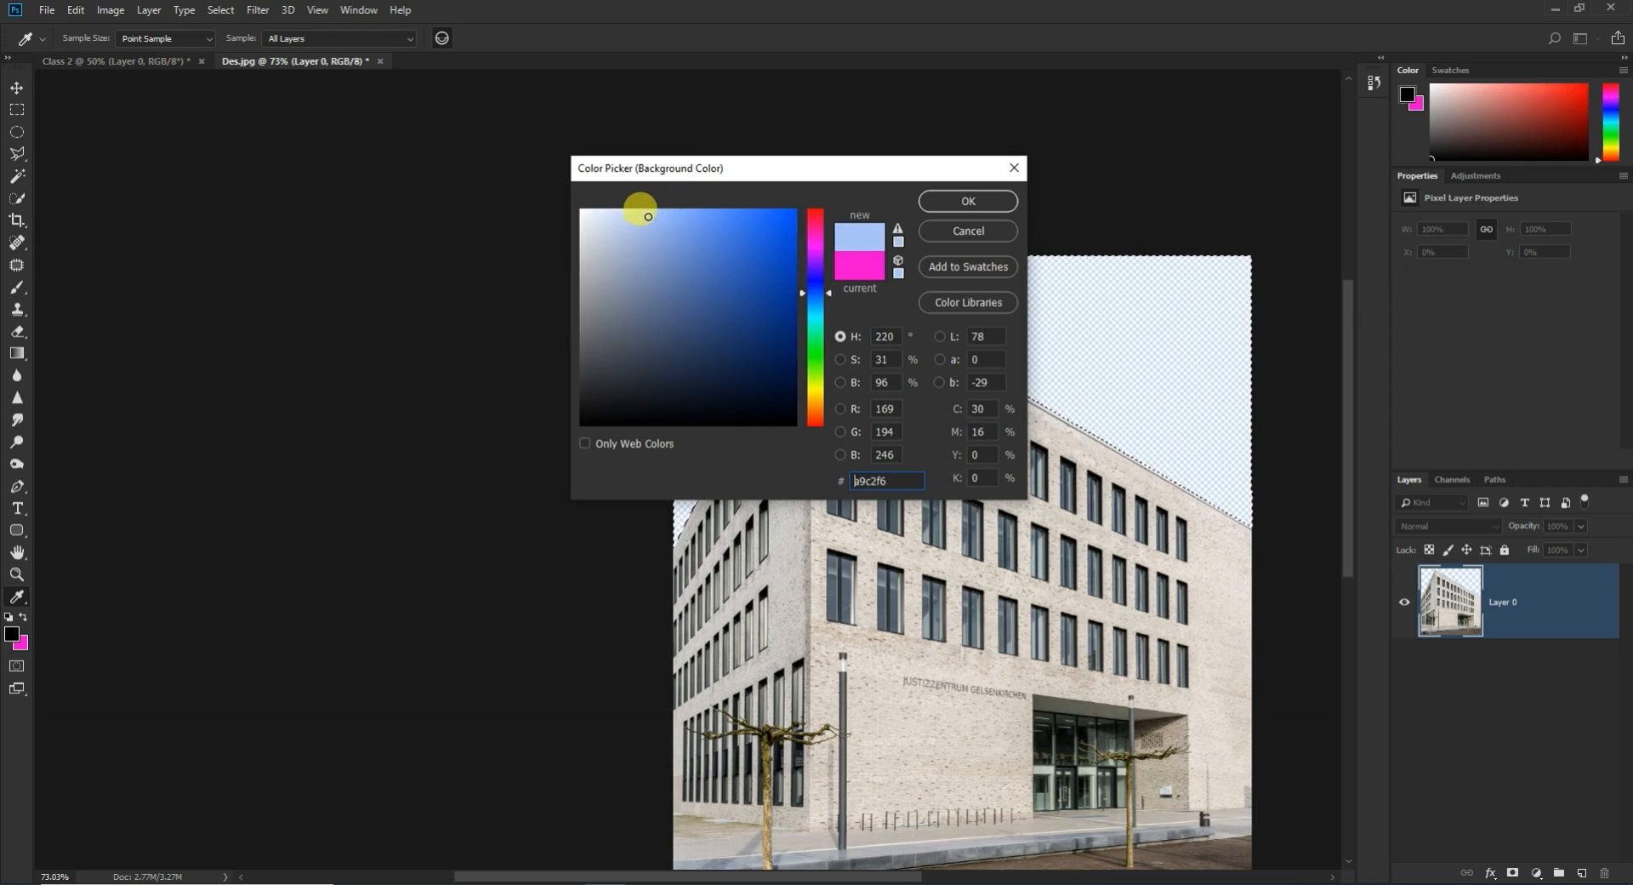
left_click(978, 201)
key("l")
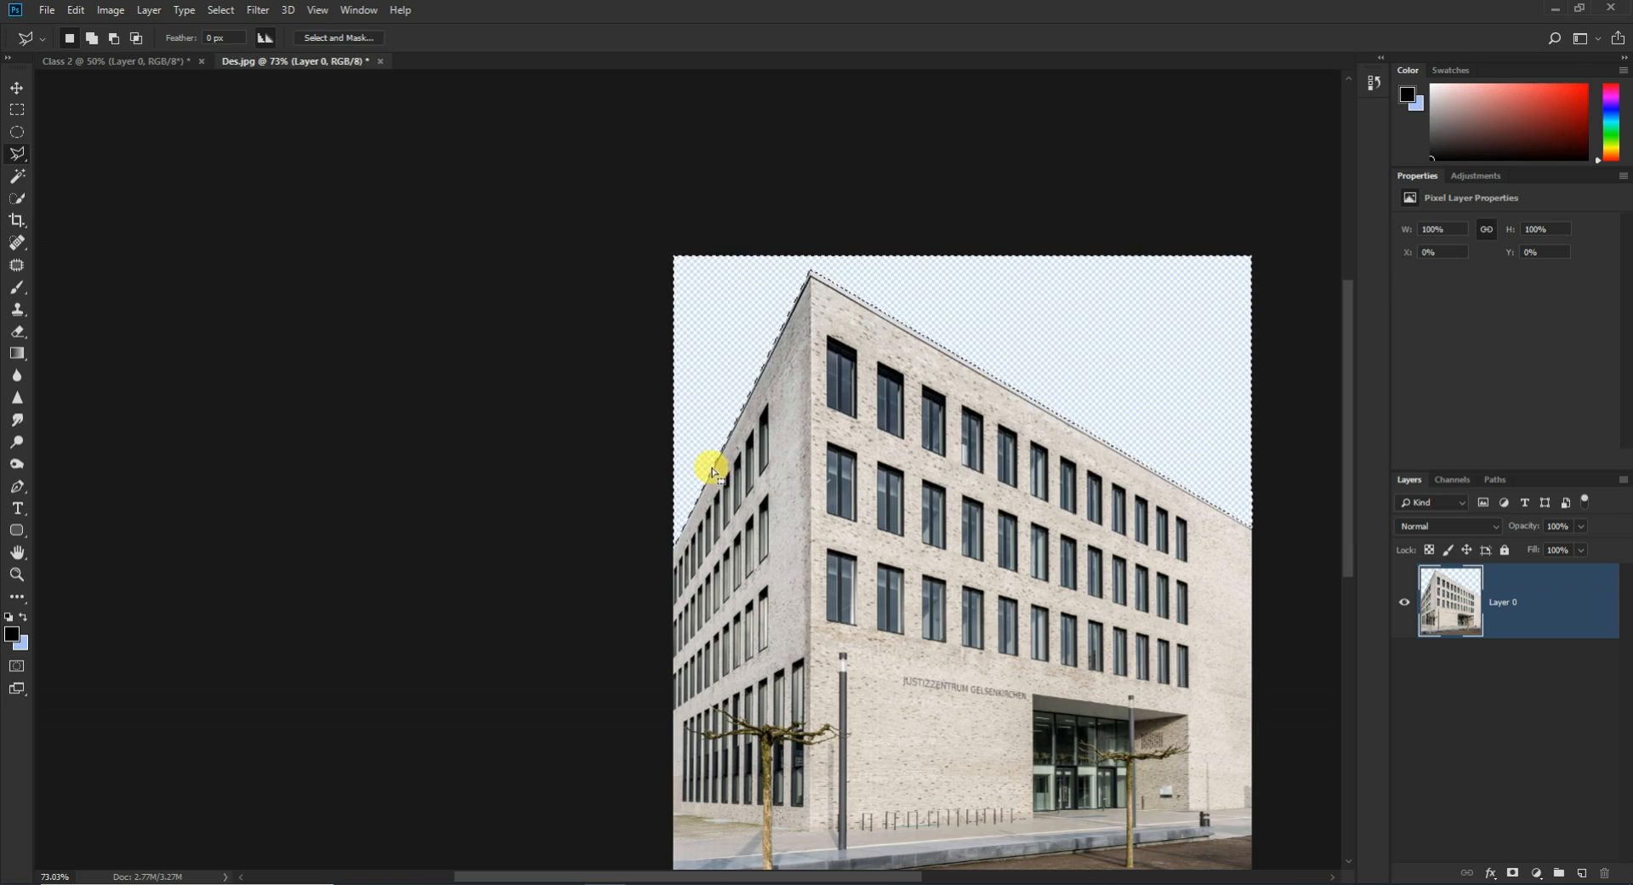
Step: Fill the selected sky area with the Background Color in Normal mode at 100% opacity, and deselect it
left_click(75, 10)
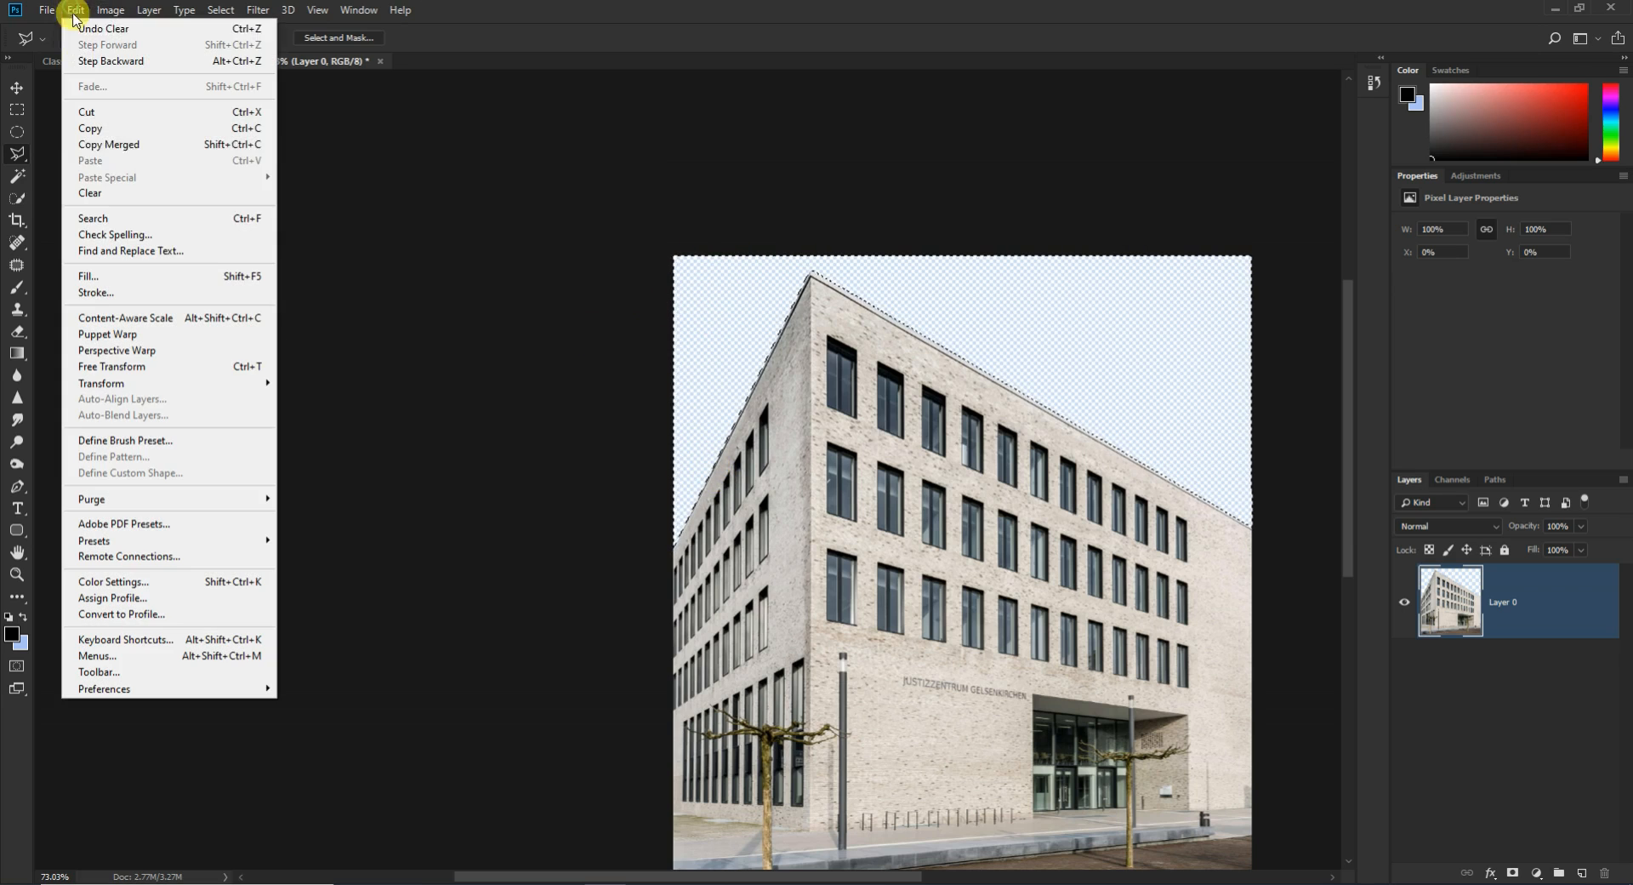
left_click(122, 270)
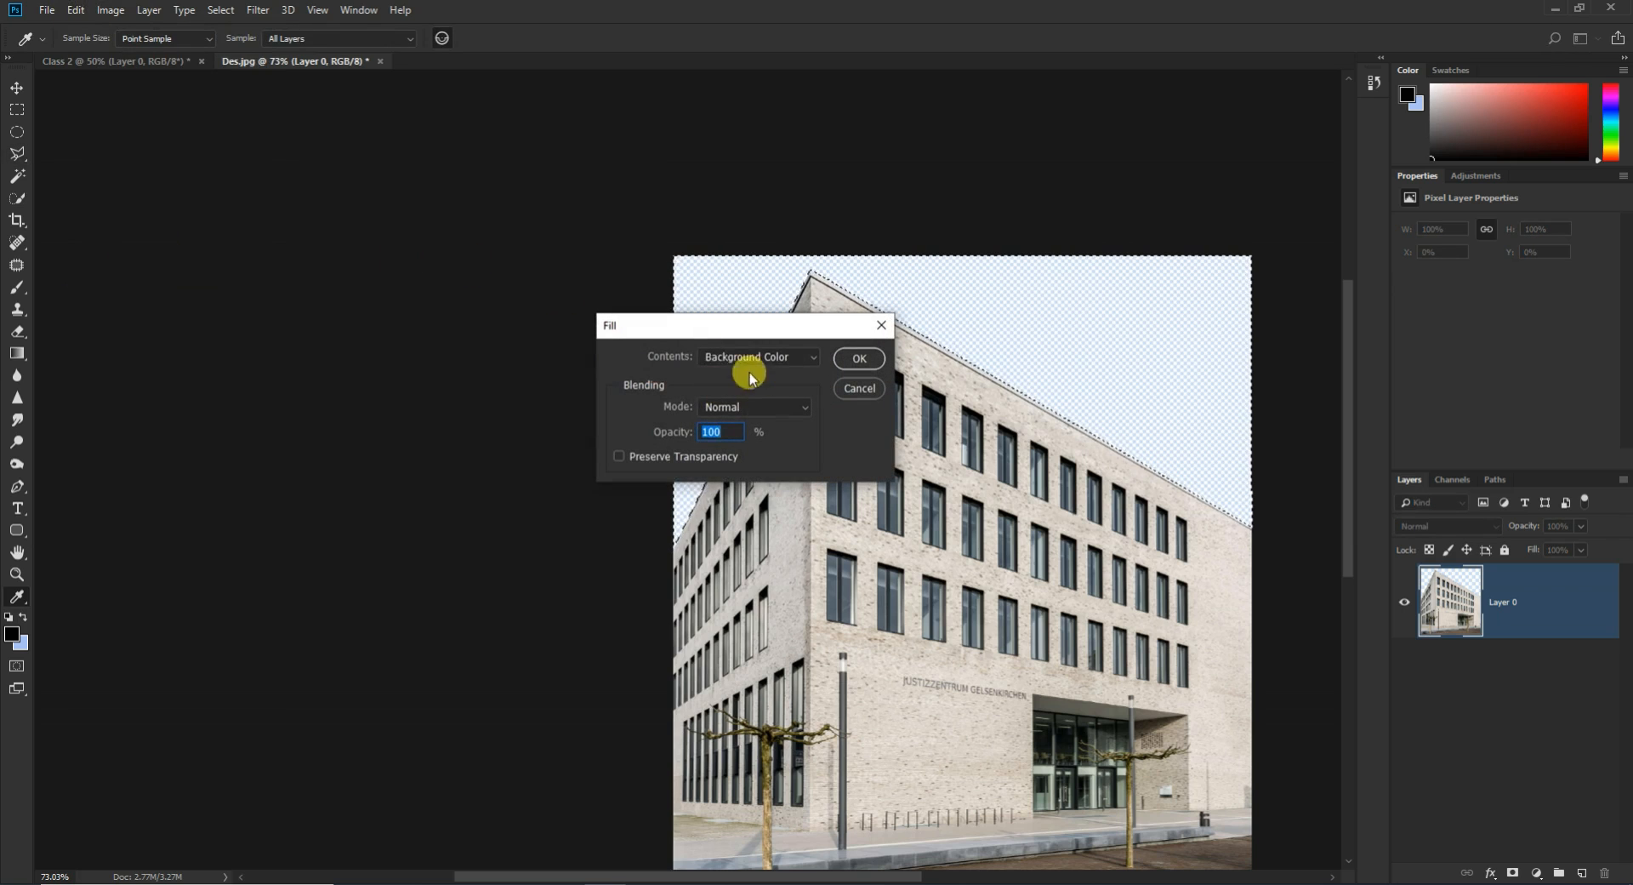
left_click(853, 361)
key("l")
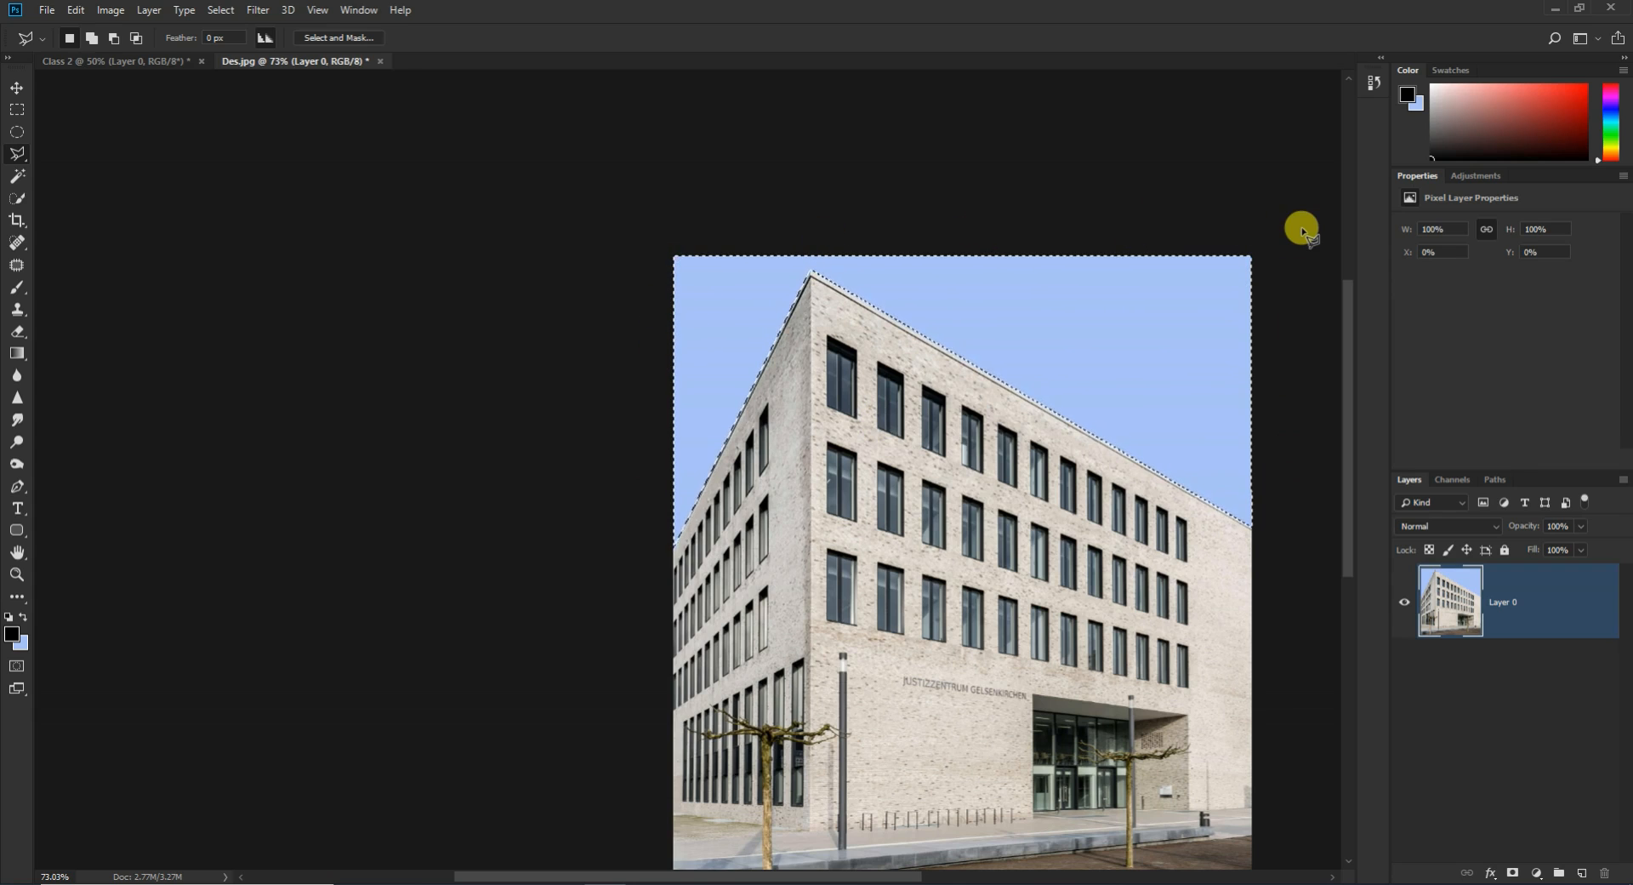
key("ctrl+d")
left_click(810, 275)
key("Escape")
Step: Open the orange photo mae-mu-U1iYwZ8Dx7k-unsplash from the images folder
left_click(47, 11)
left_click(49, 38)
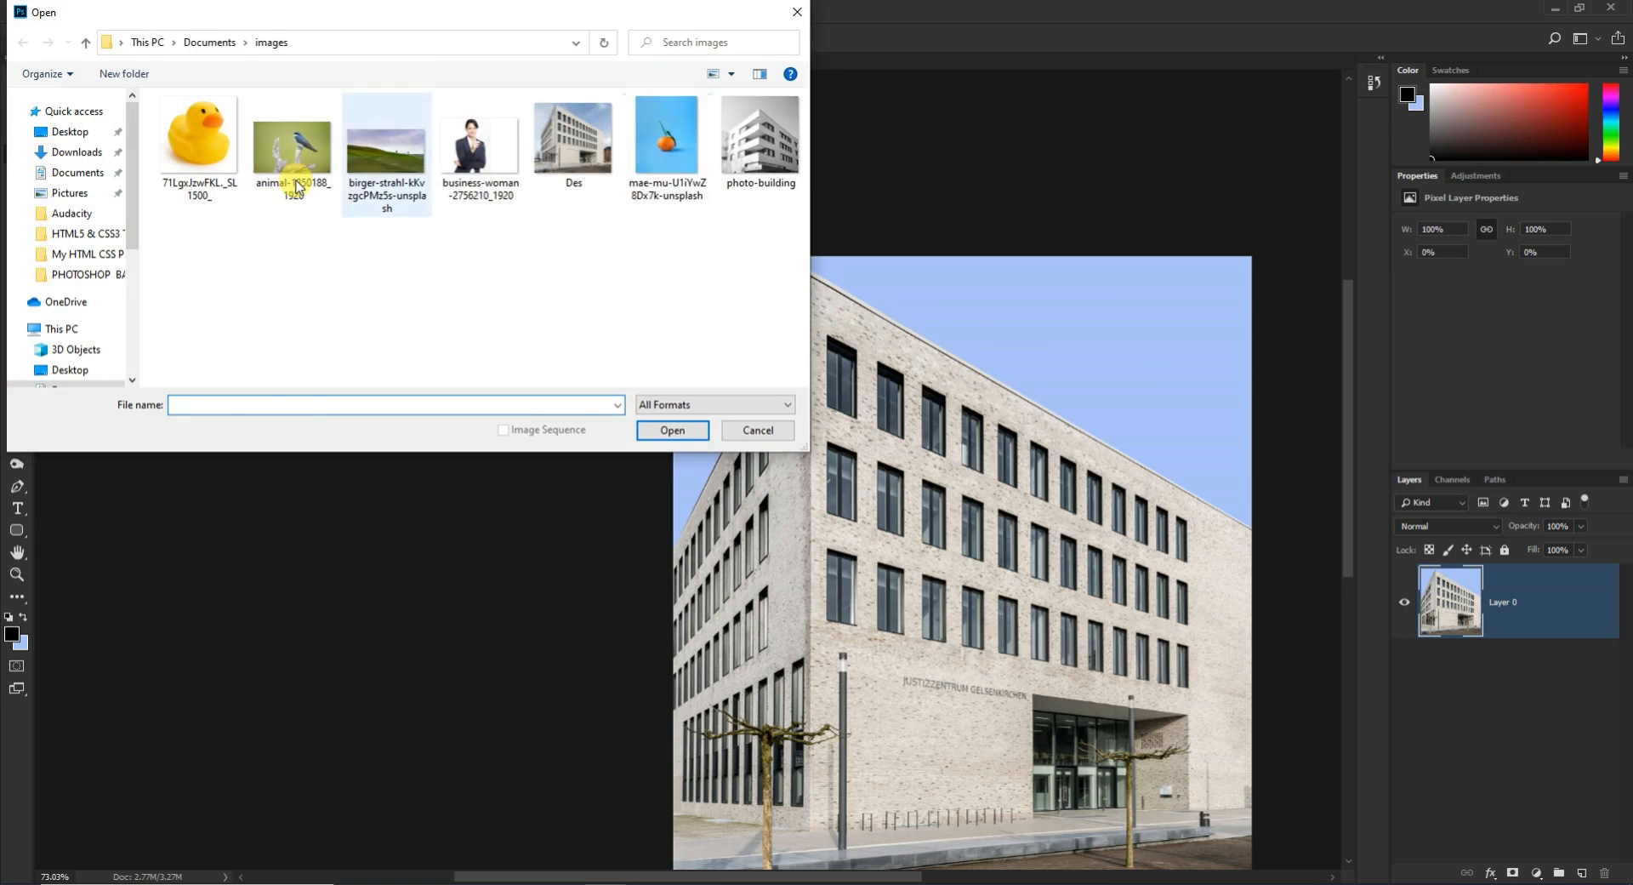
left_click(666, 141)
left_click(676, 427)
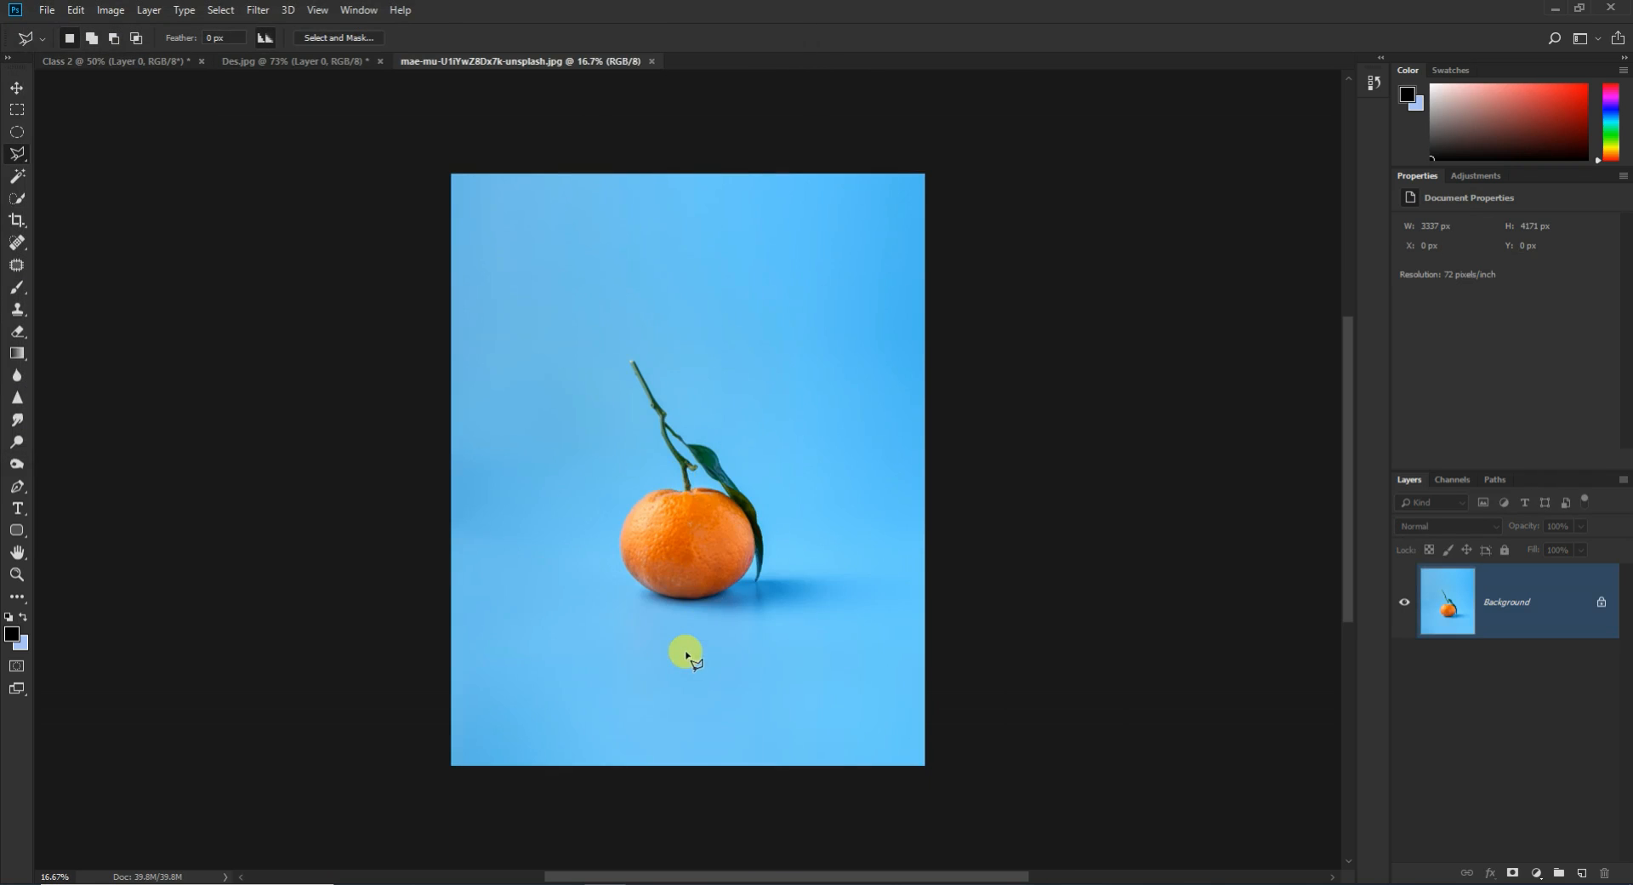
Step: Discard the polygonal selection started on the orange's edge and switch to the Magnetic Lasso tool
scroll(685, 655, "up", 5)
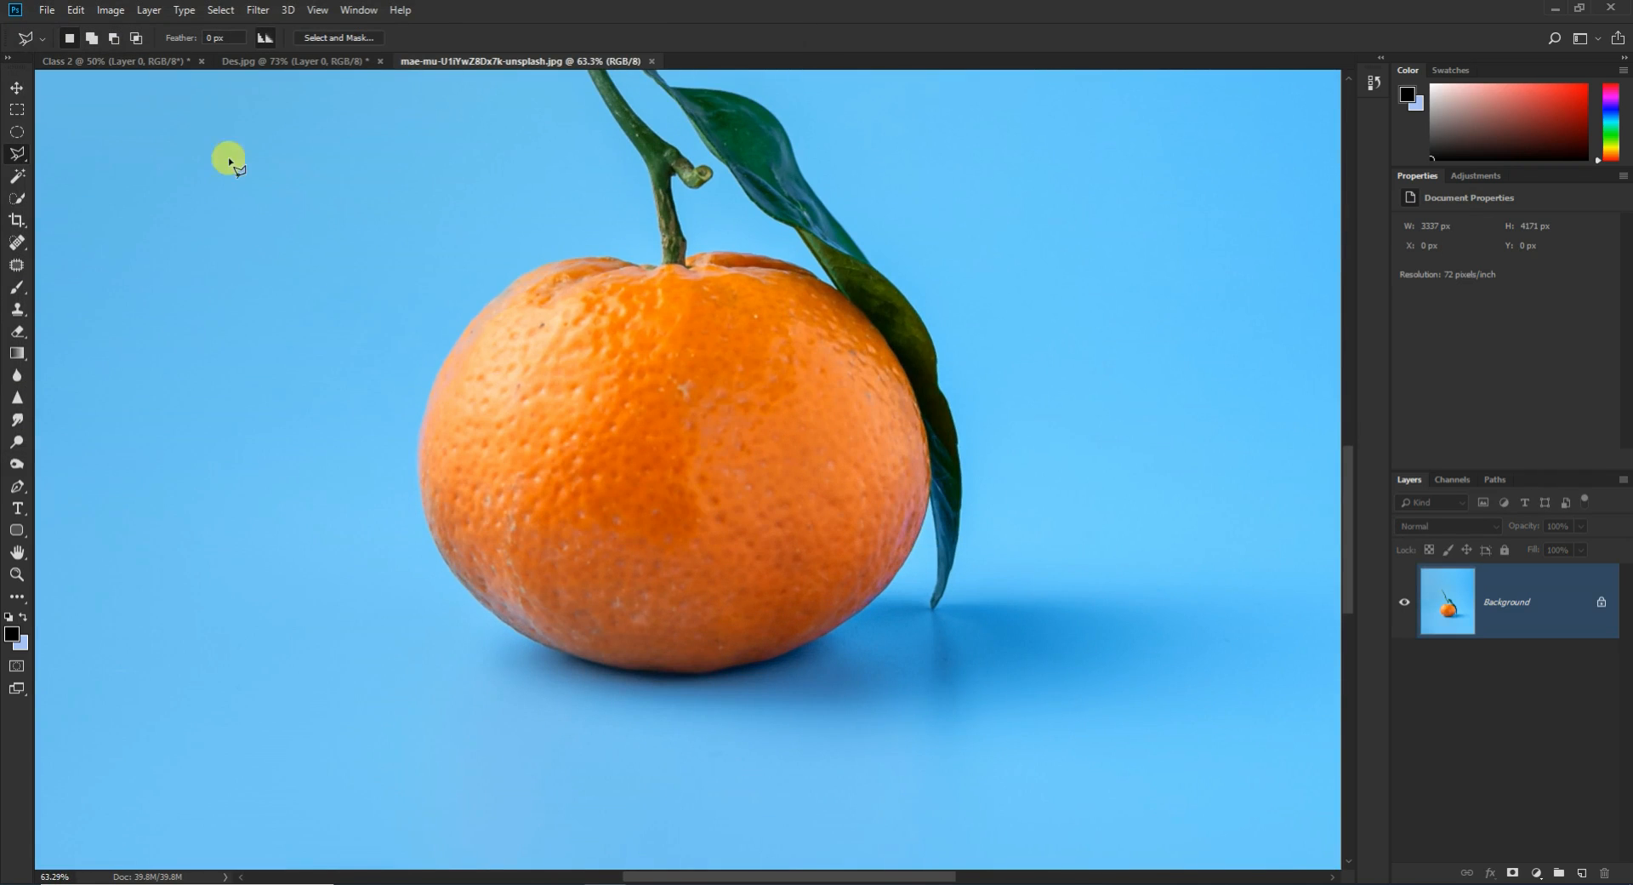
left_click(507, 292)
key("Escape")
right_click(18, 156)
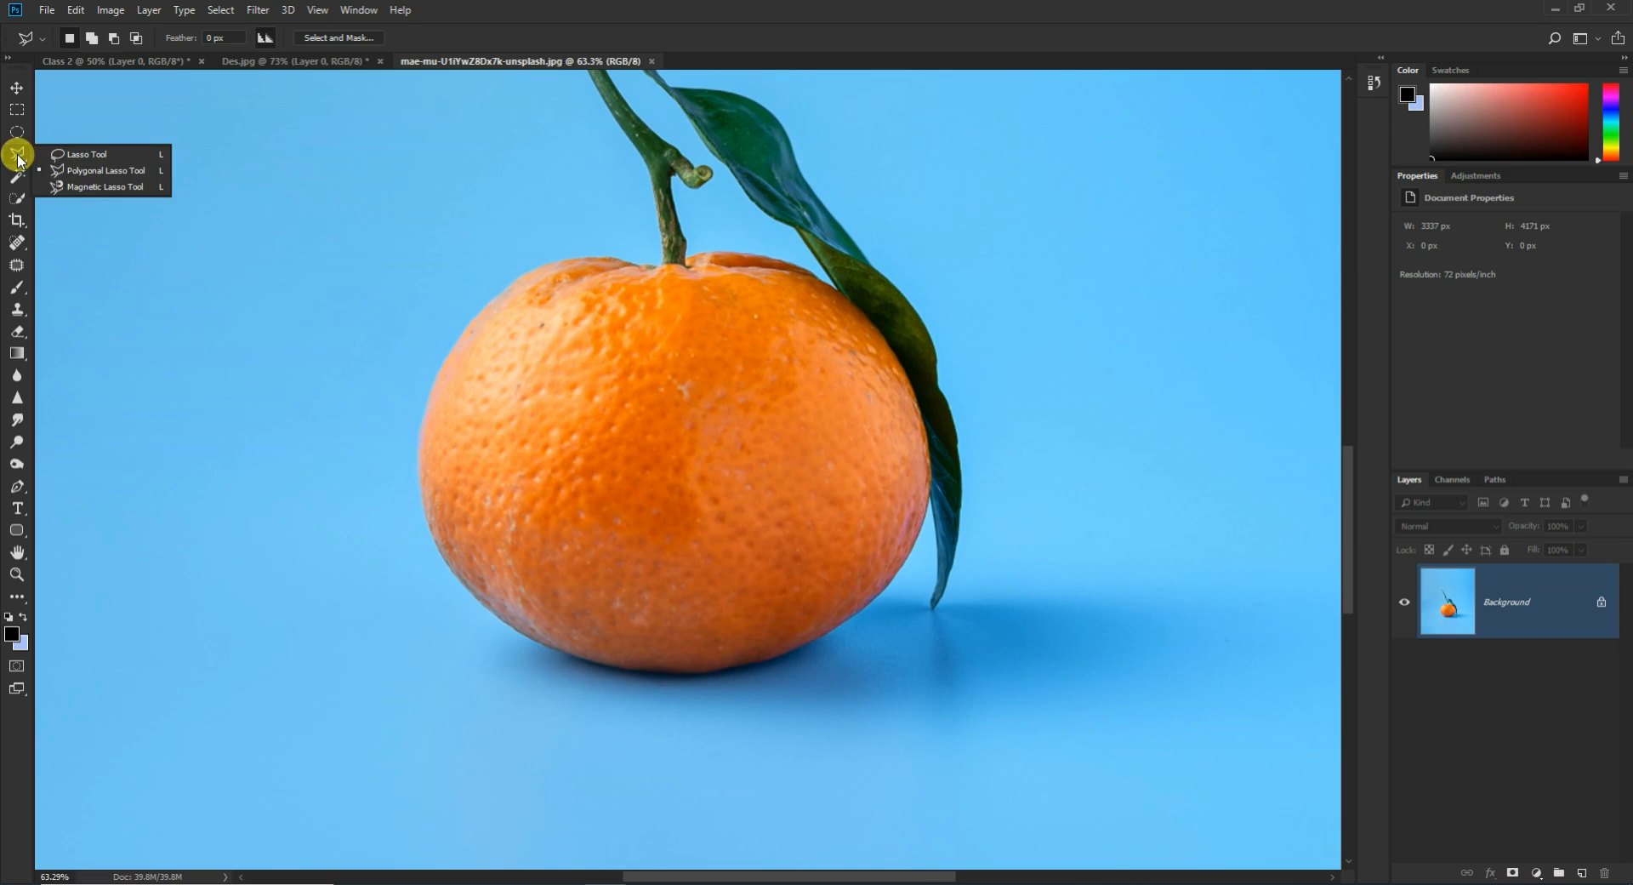
left_click(98, 188)
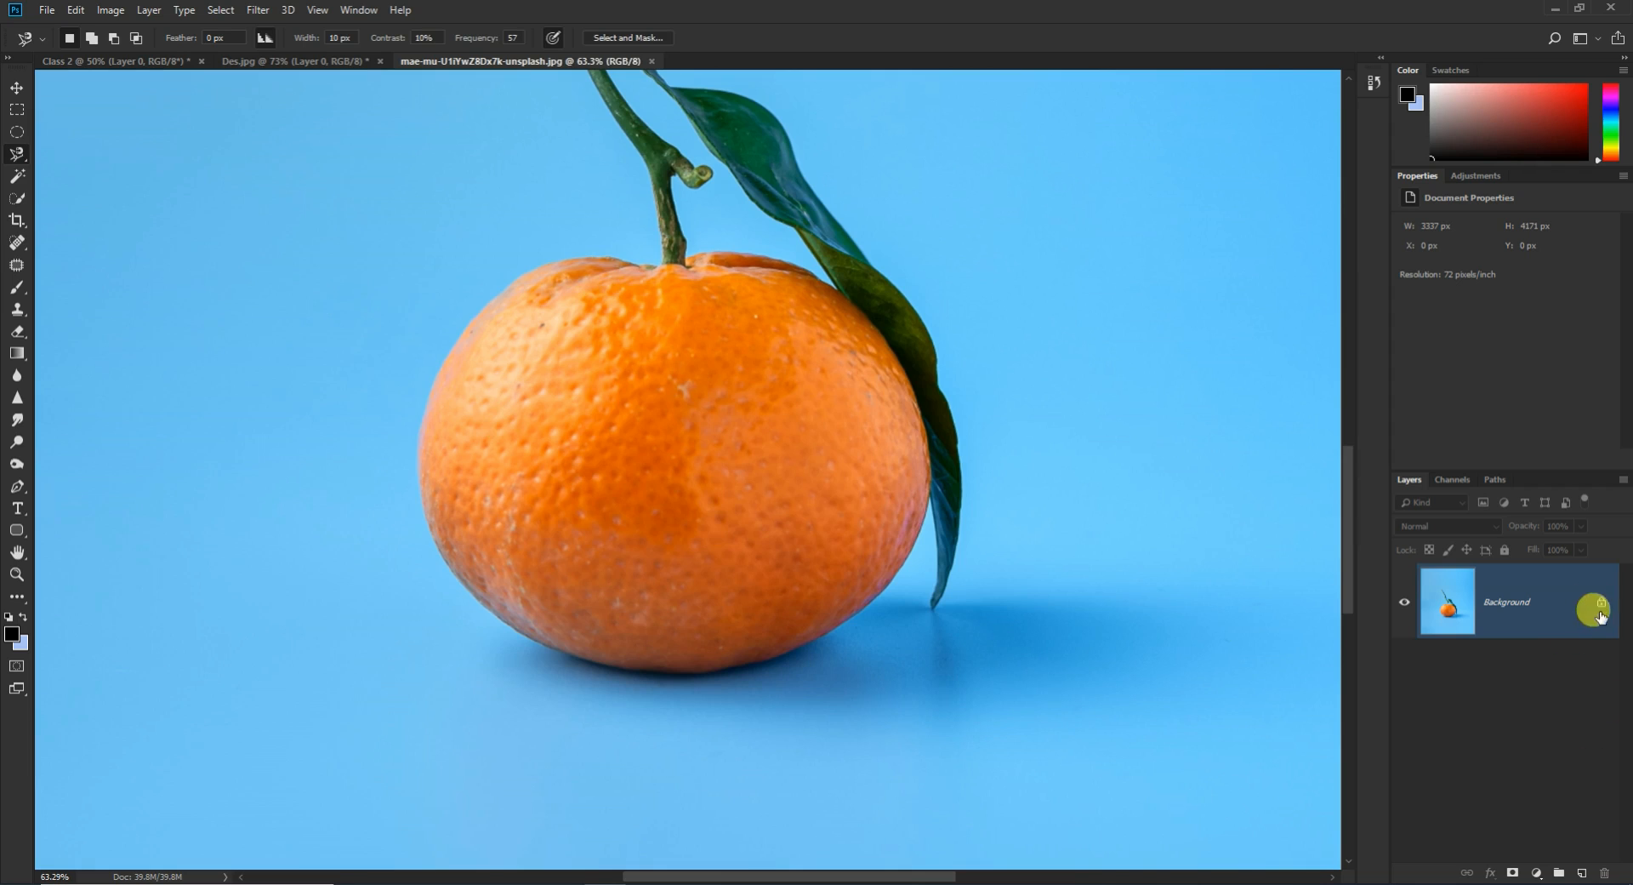
Step: Start a Magnetic Lasso outline at the orange's upper-left edge and trace it down the left side toward the underside
left_click(507, 289)
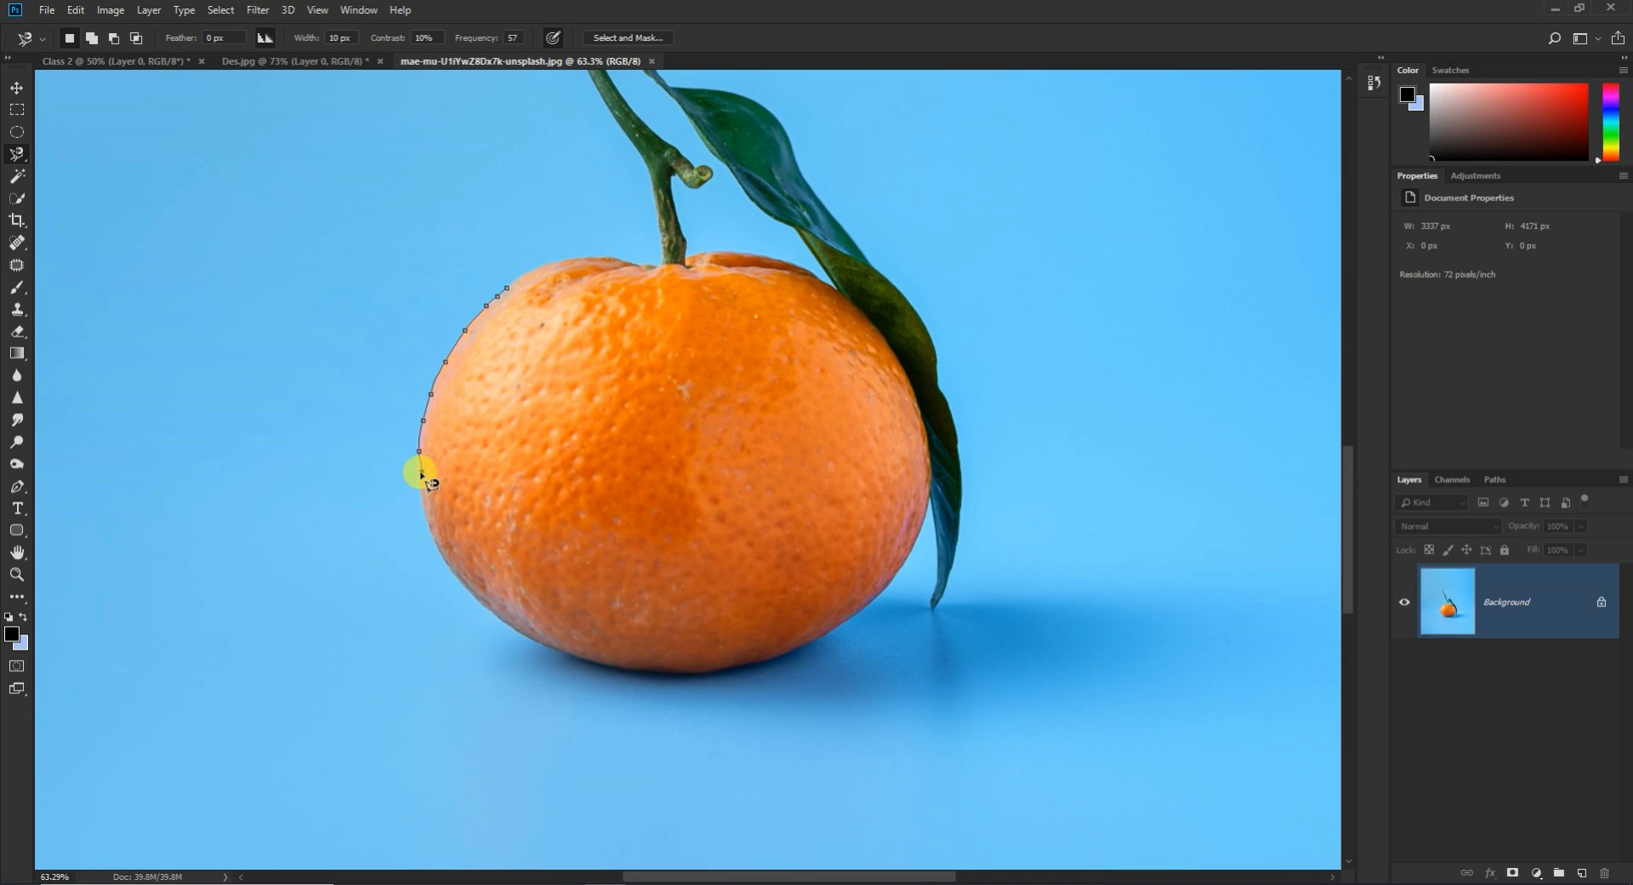
scroll(416, 481, "up", 10)
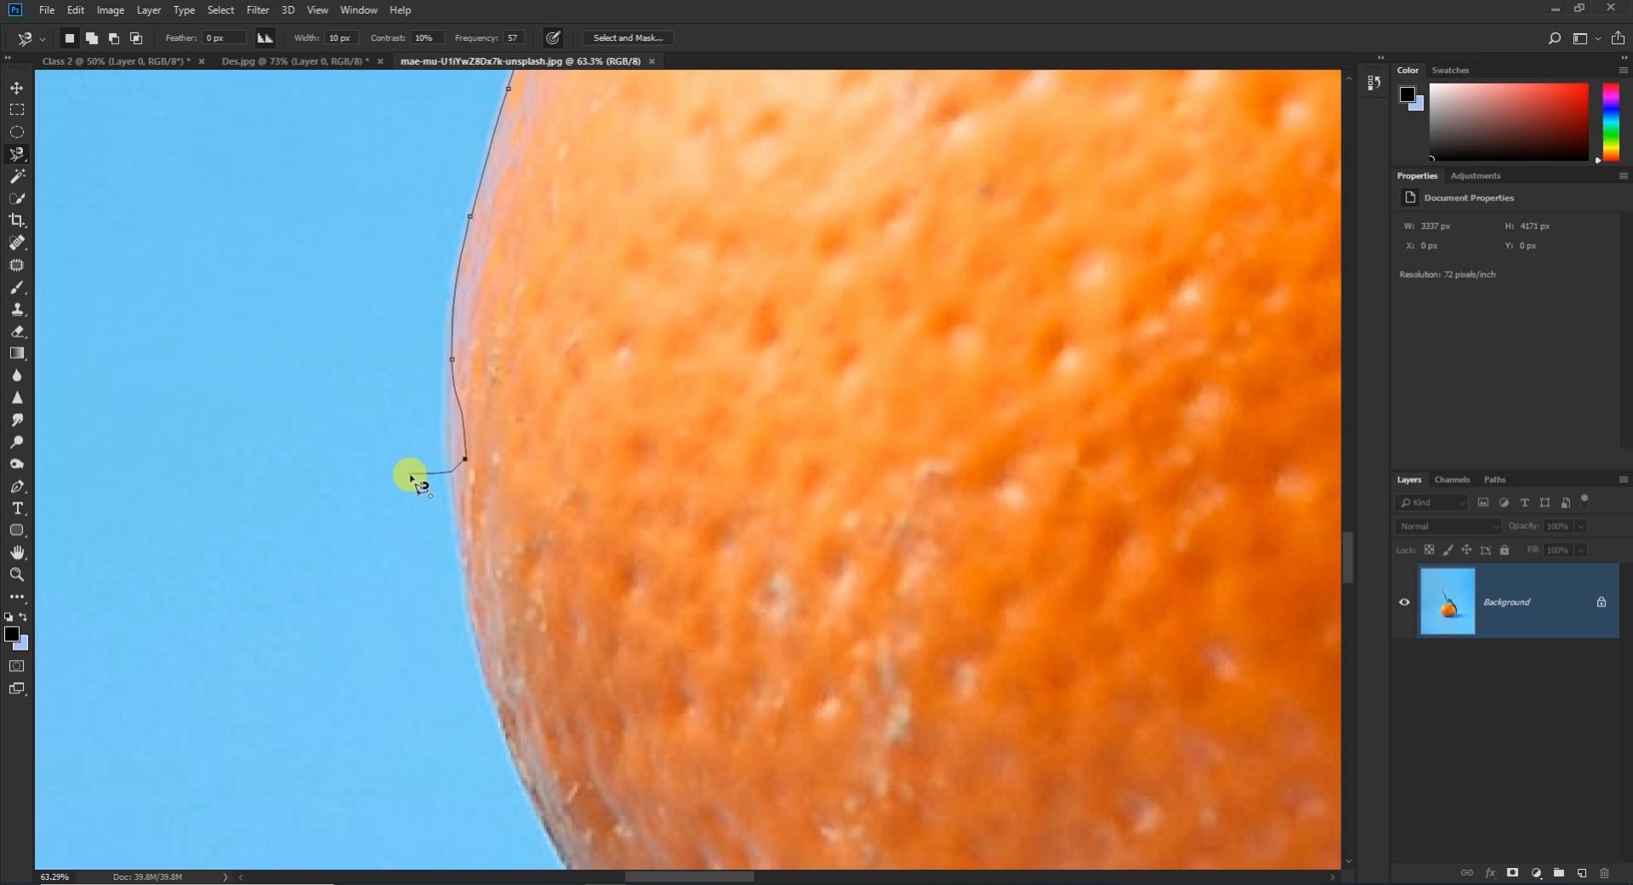
scroll(412, 475, "down", 10)
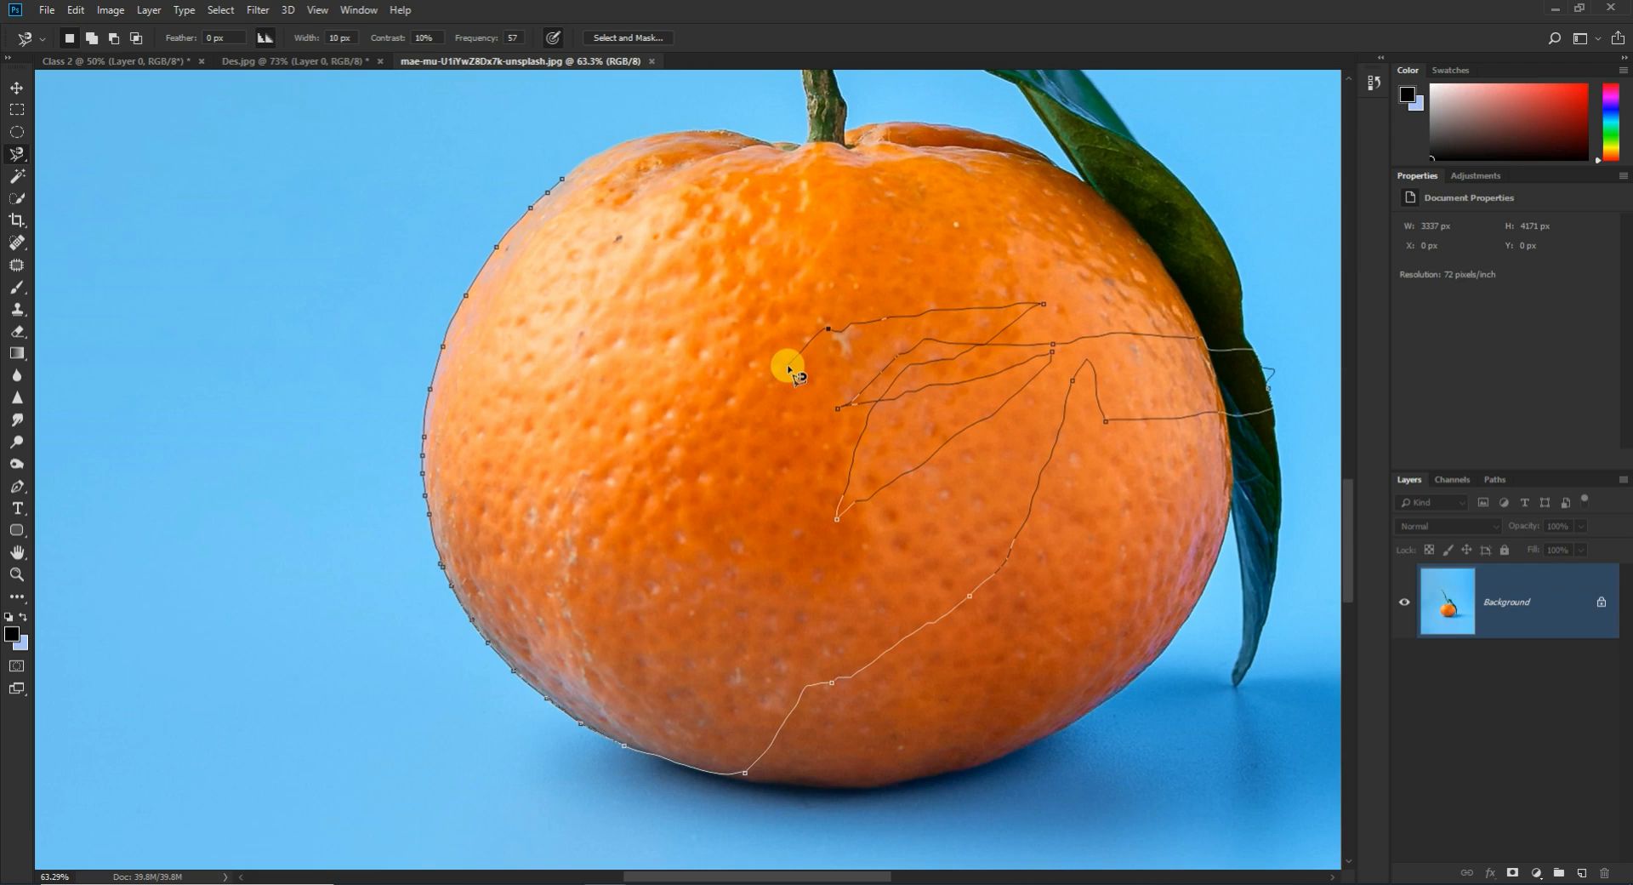
Step: Remove the stray Magnetic Lasso anchor points inside the orange, going back to the last good points on its lower-left edge
key("BackSpace")
key("BackSpace")
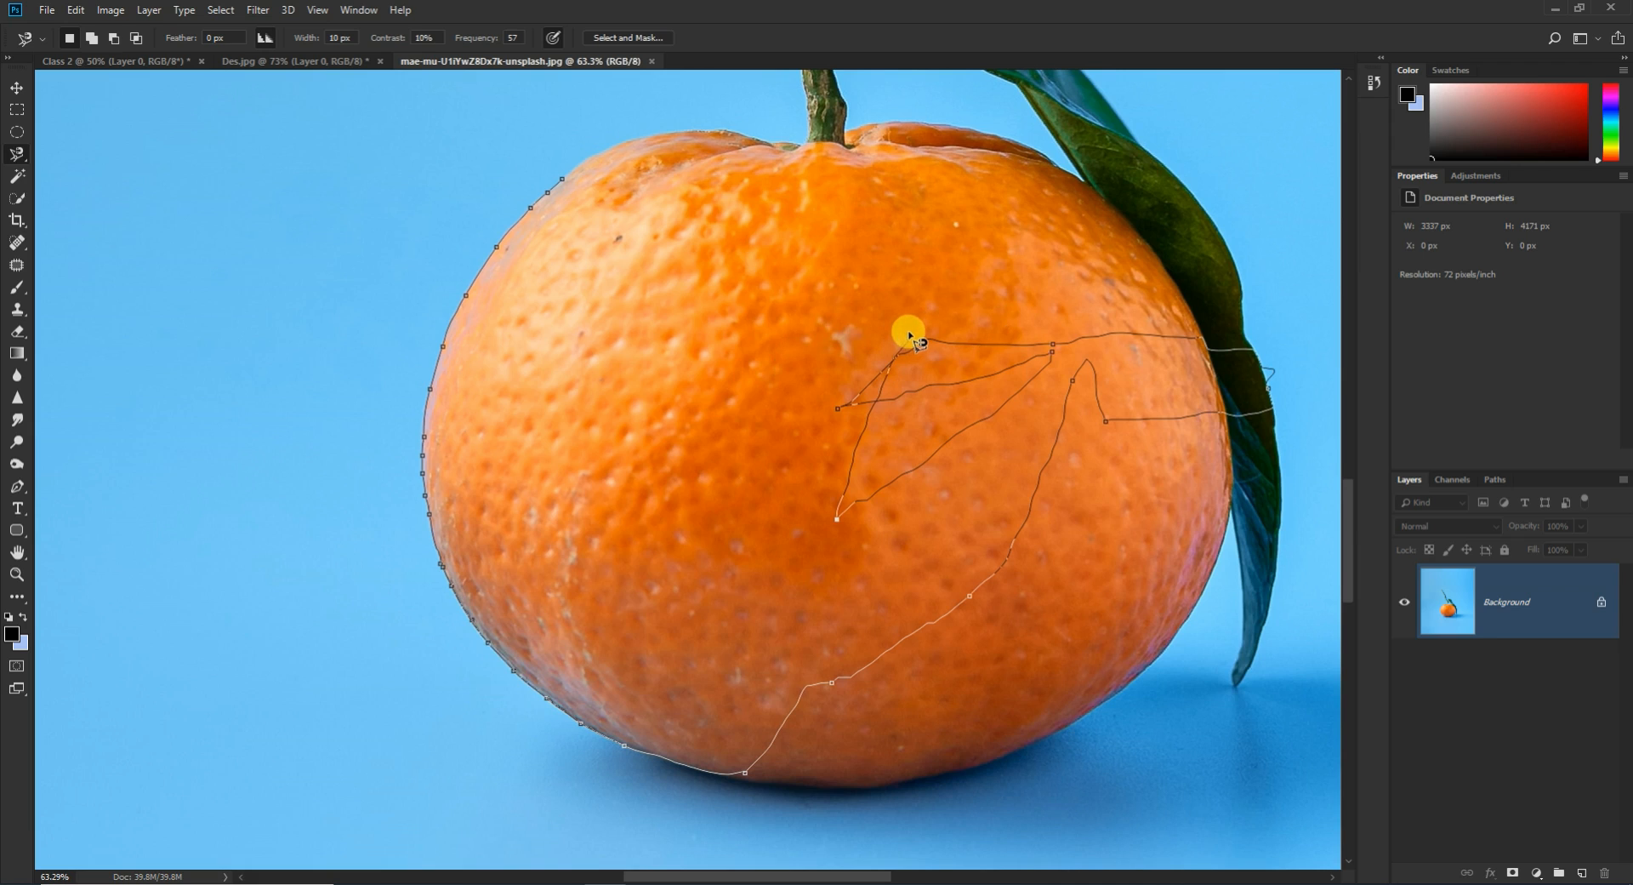
key("BackSpace")
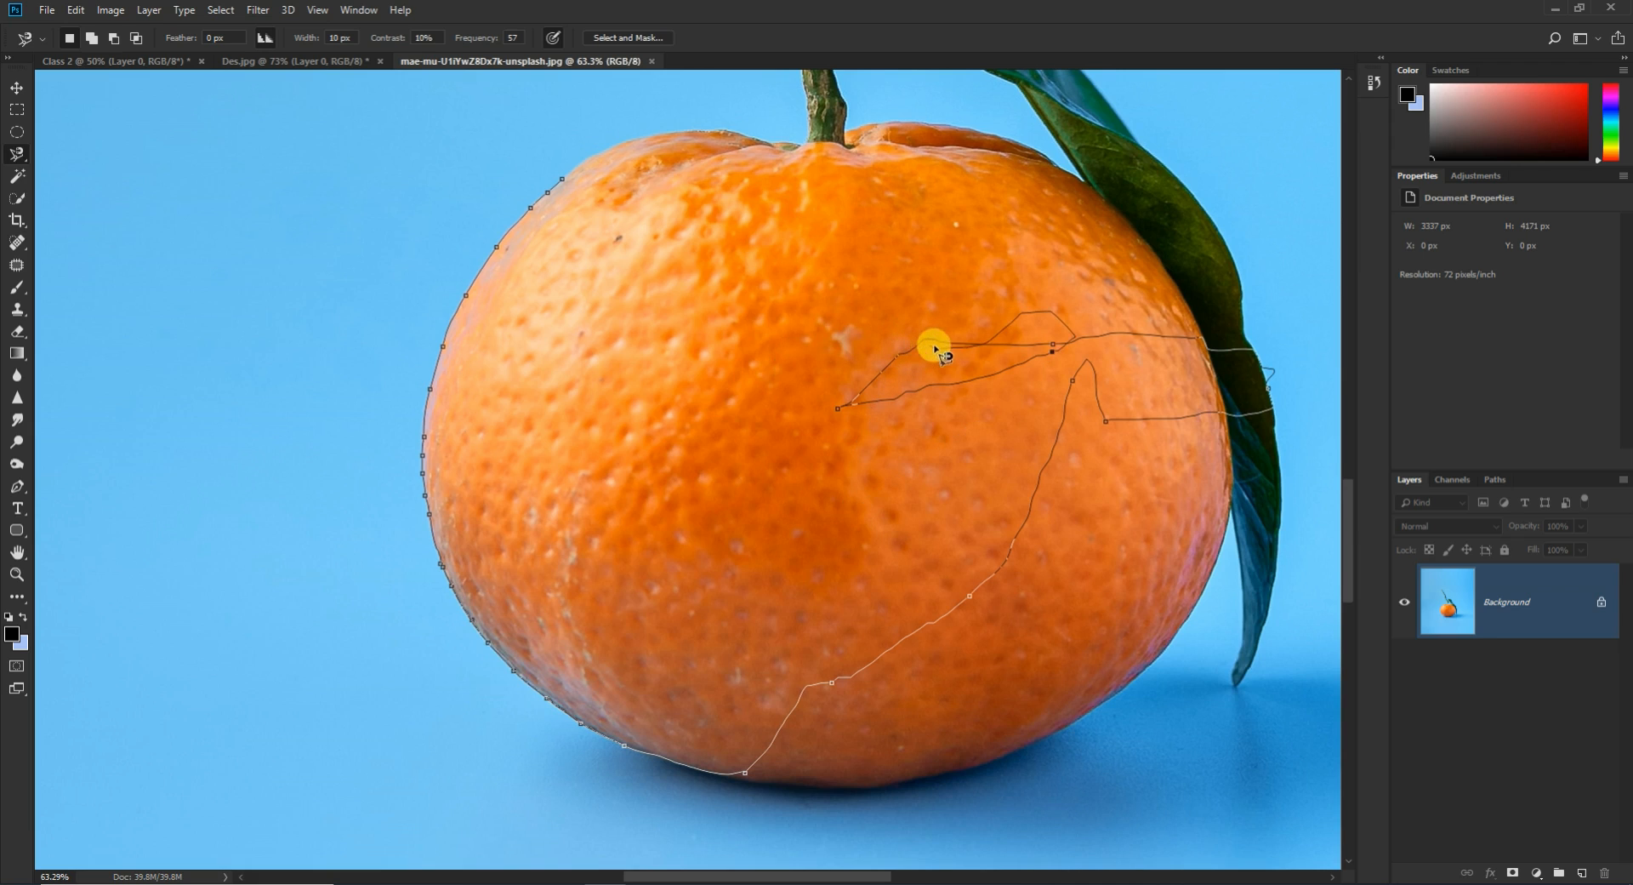
key("BackSpace")
key("BackSpace")
key("BackSpace")
key("BackSpace")
key("BackSpace")
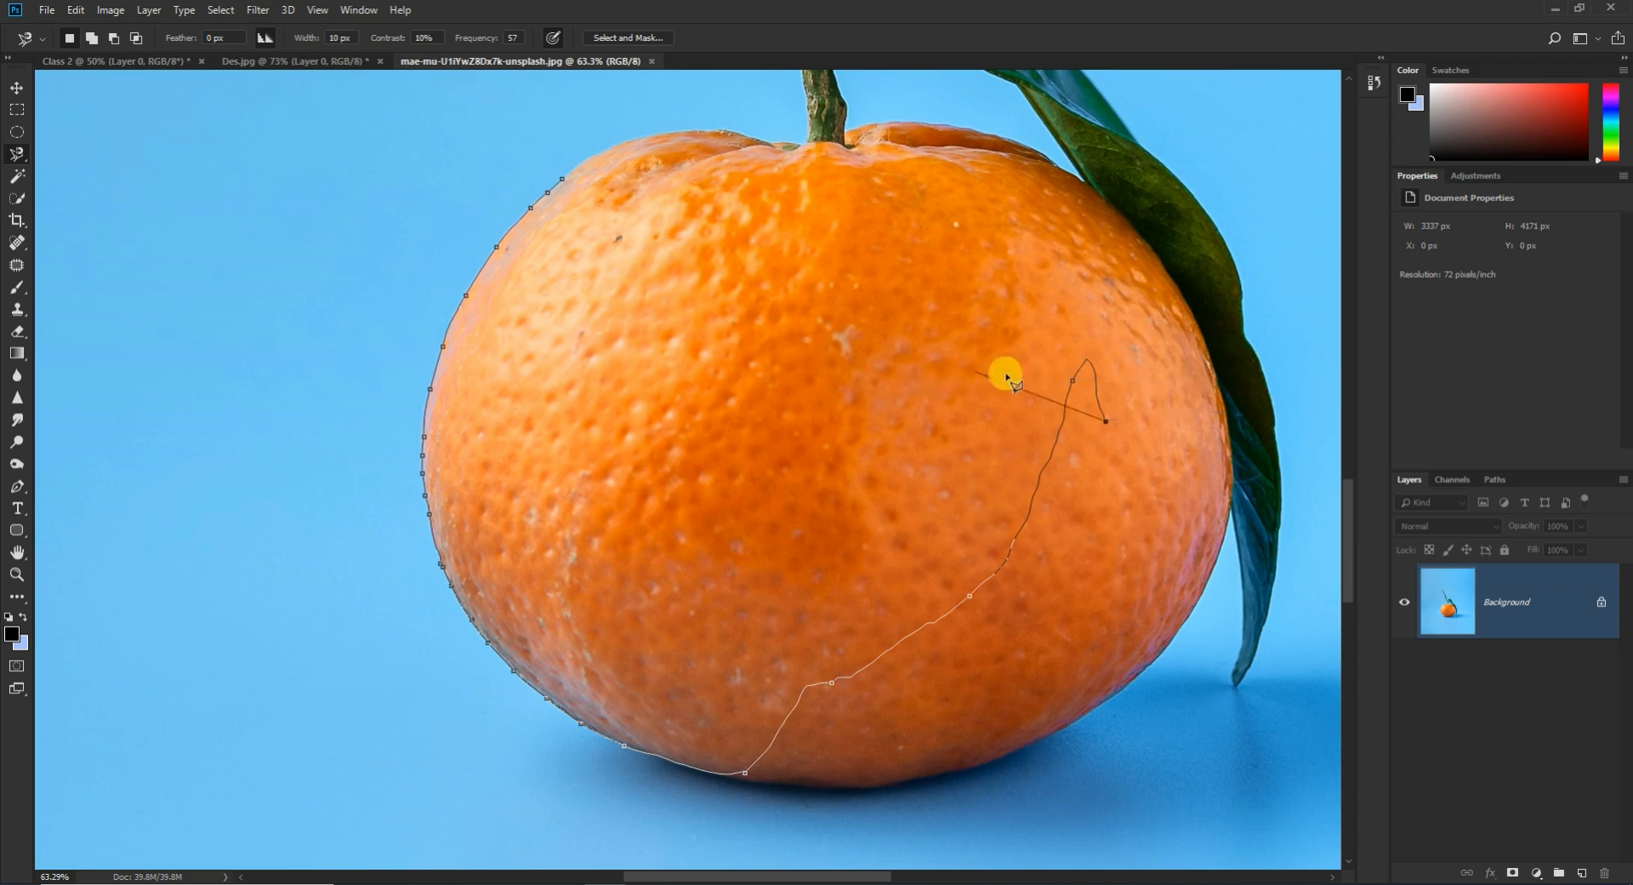
key("BackSpace")
key("BackSpace")
key("BackSpace")
key("BackSpace")
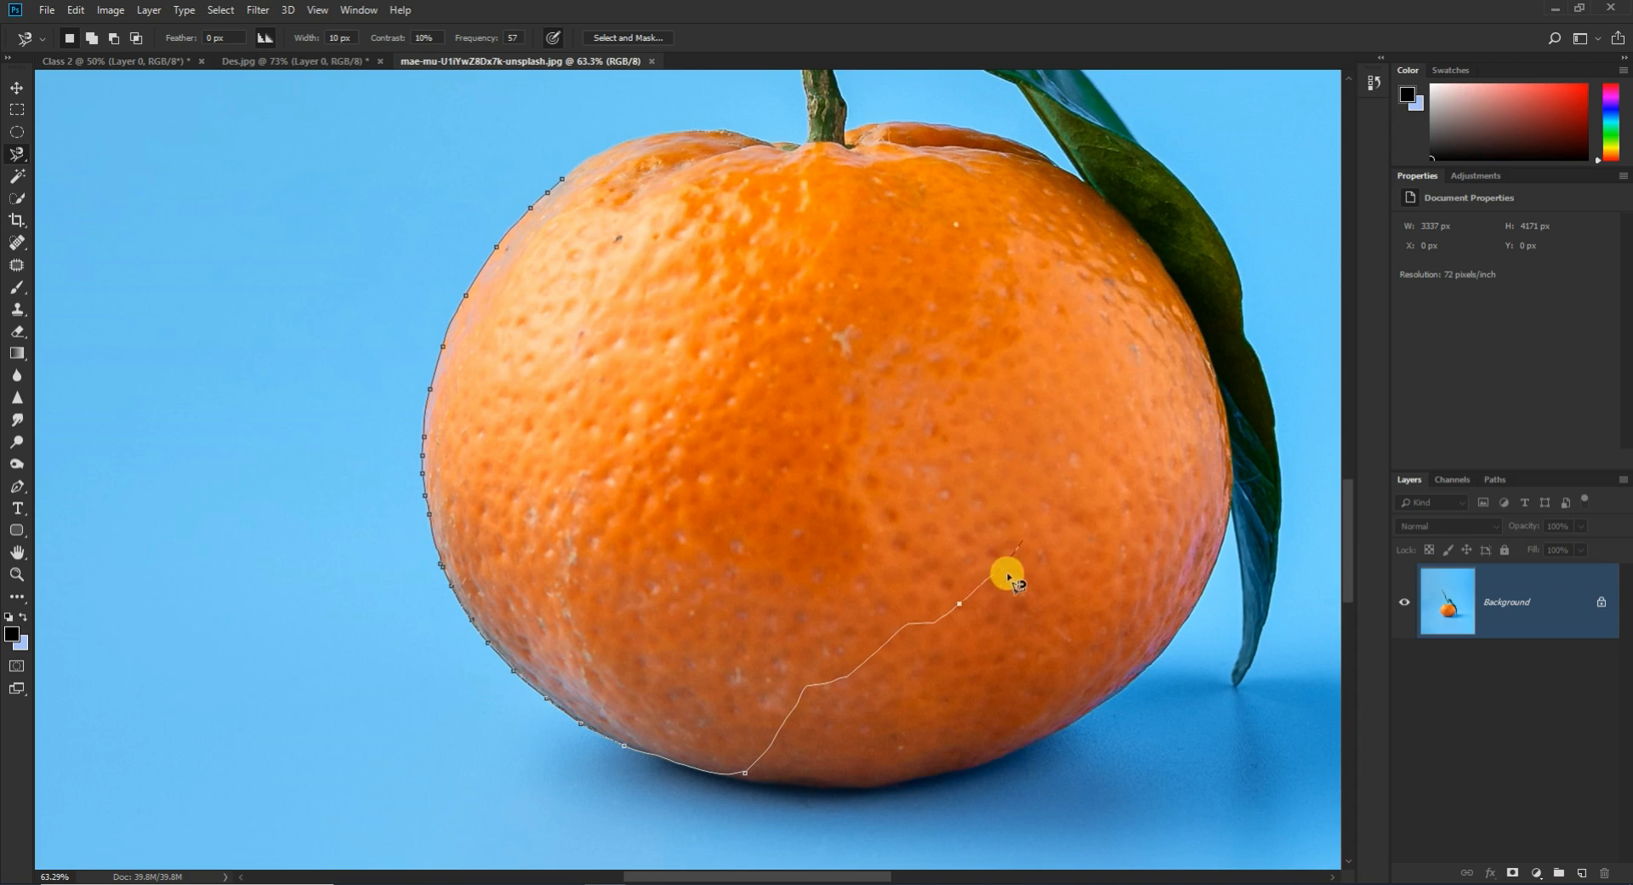
key("BackSpace")
key("BackSpace")
key("BackSpace")
key("BackSpace")
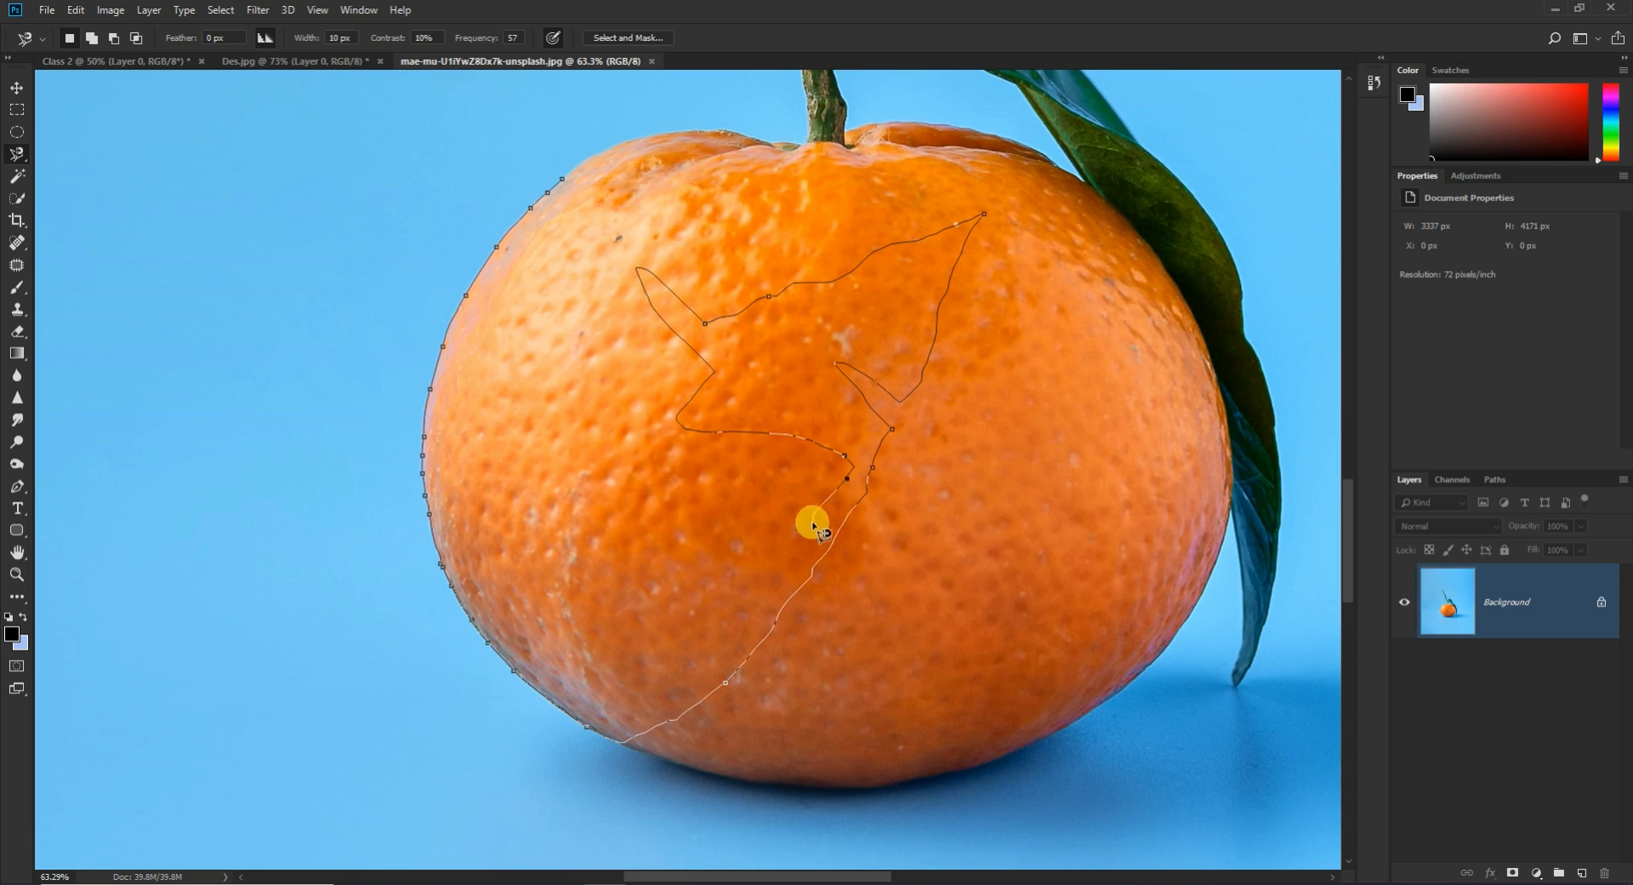
key("BackSpace")
key("BackSpace")
key("BackSpace")
key("BackSpace")
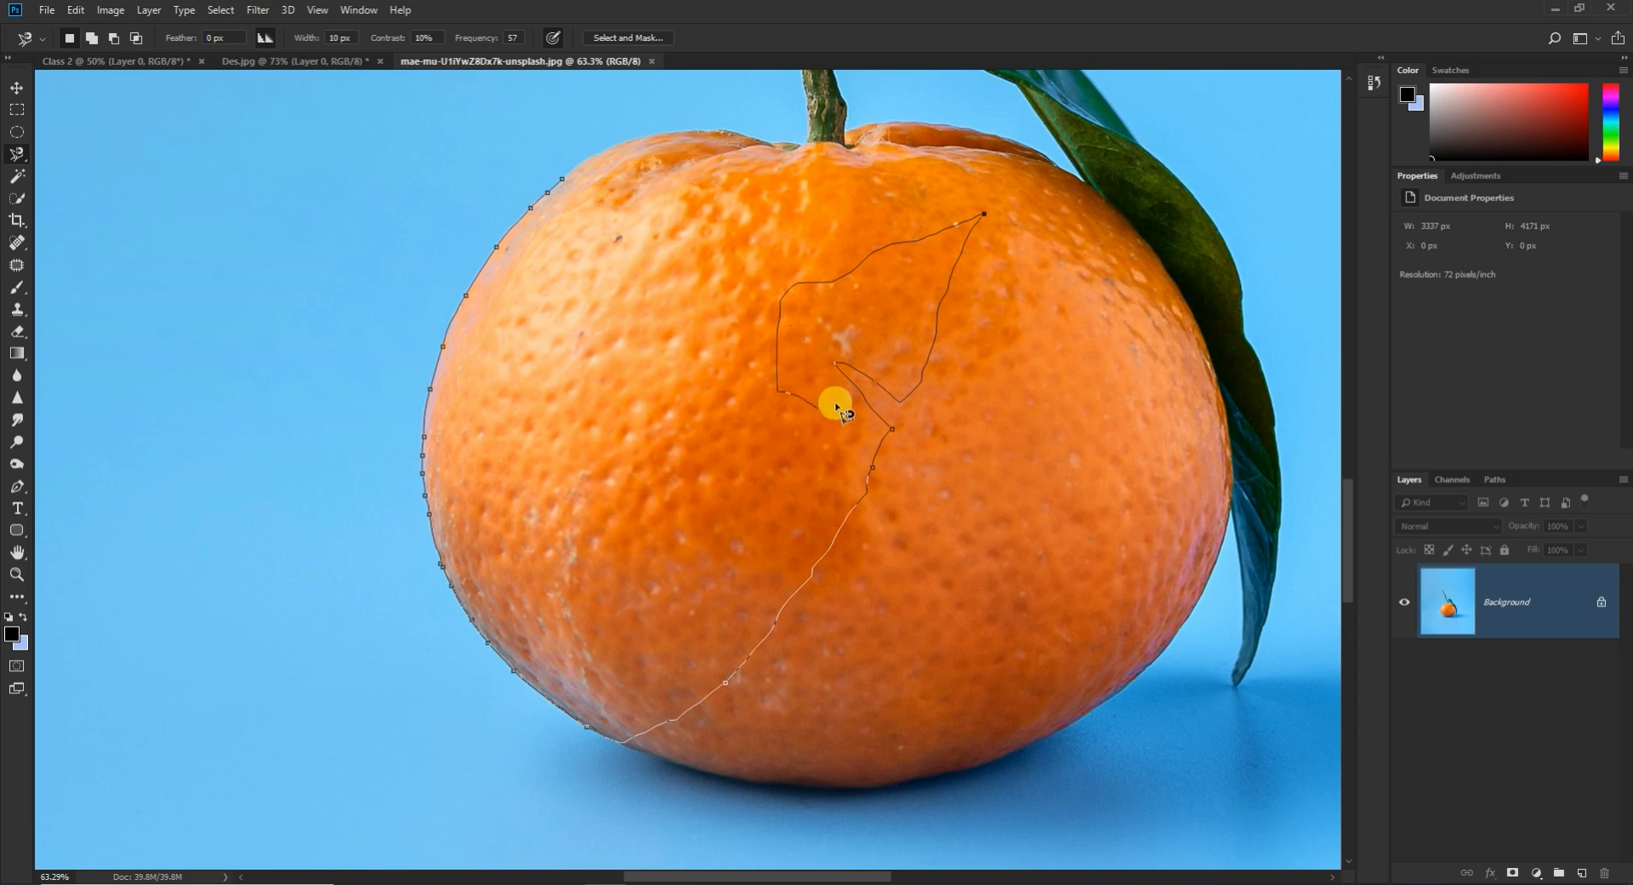
key("BackSpace")
key("BackSpace")
key("BackSpace")
key("BackSpace")
key("BackSpace")
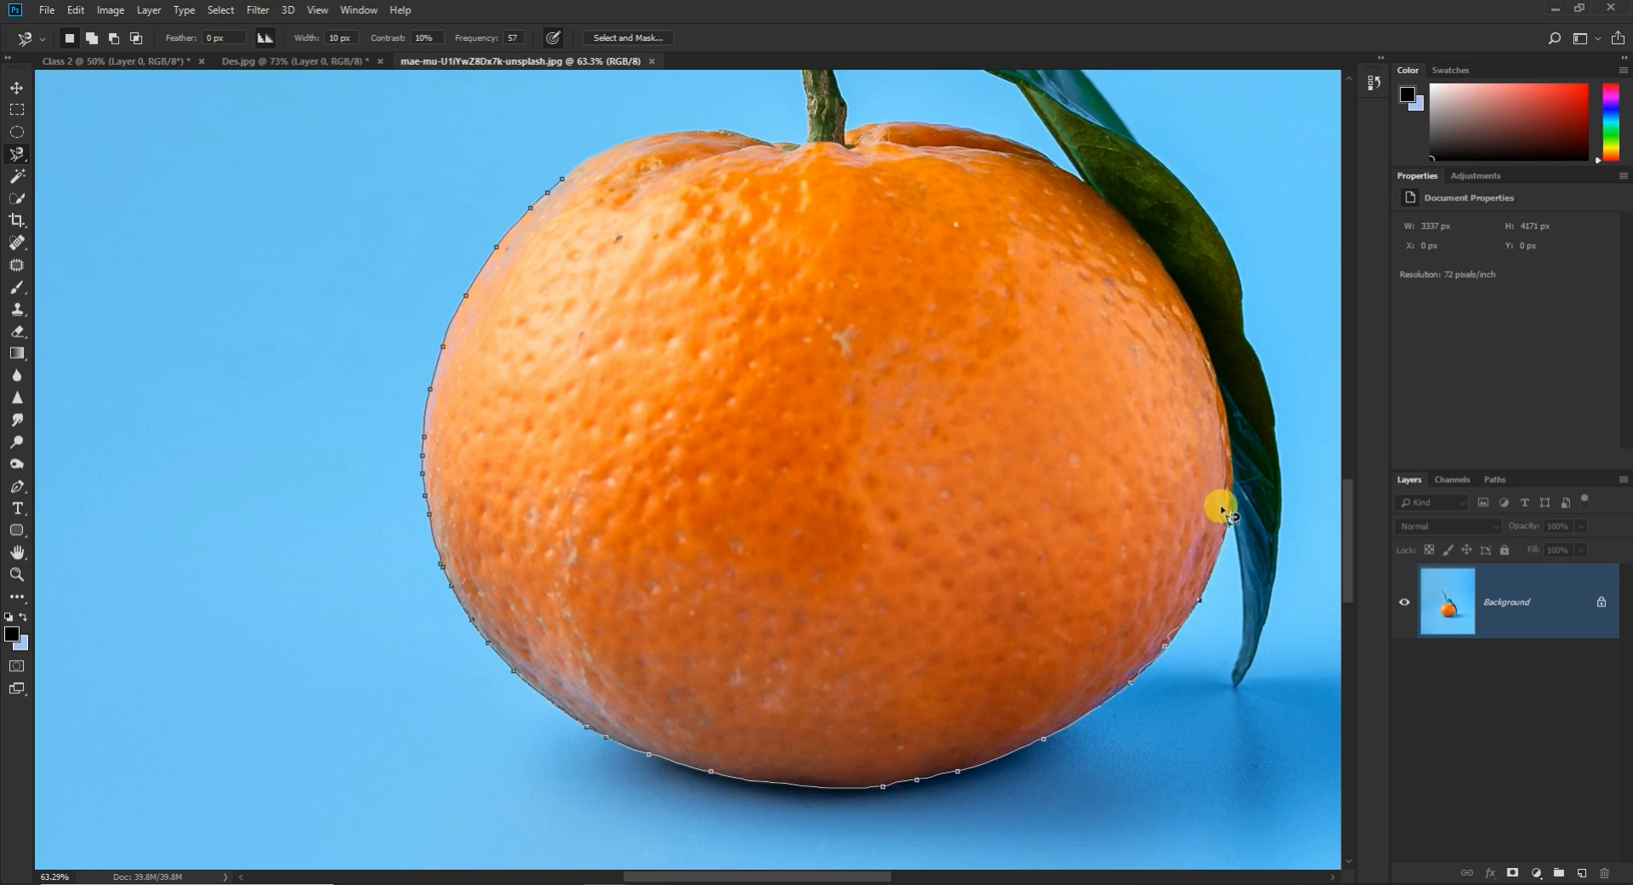
Step: Trace the rest of the orange's outline, removing misplaced anchor points, and close the Magnetic Lasso selection at its starting point
key("BackSpace")
key("BackSpace")
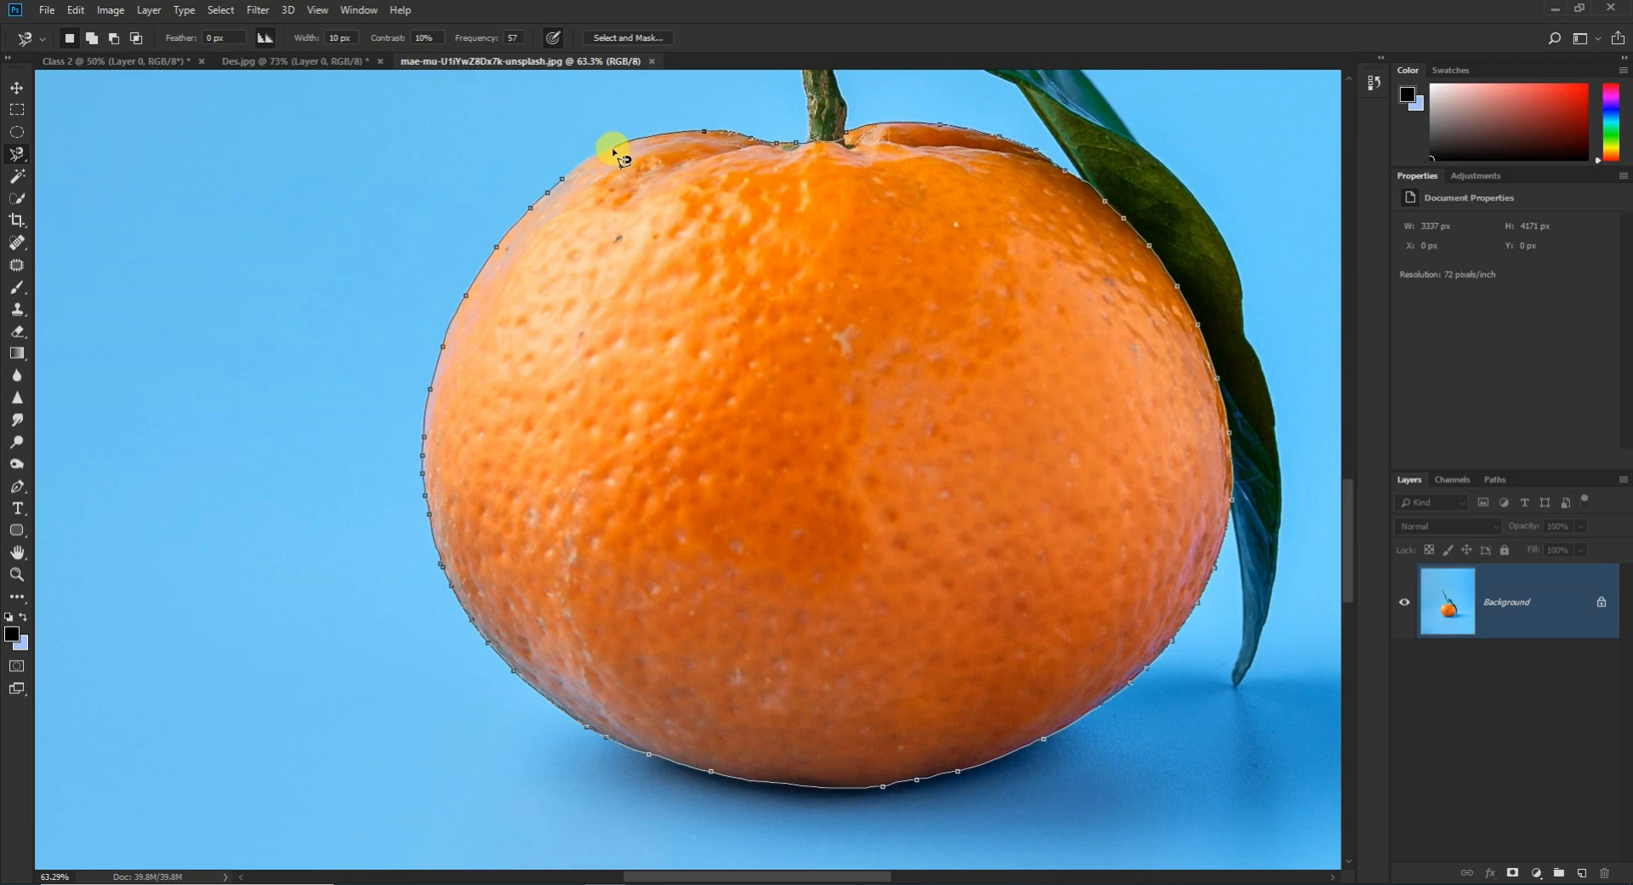
left_click(564, 182)
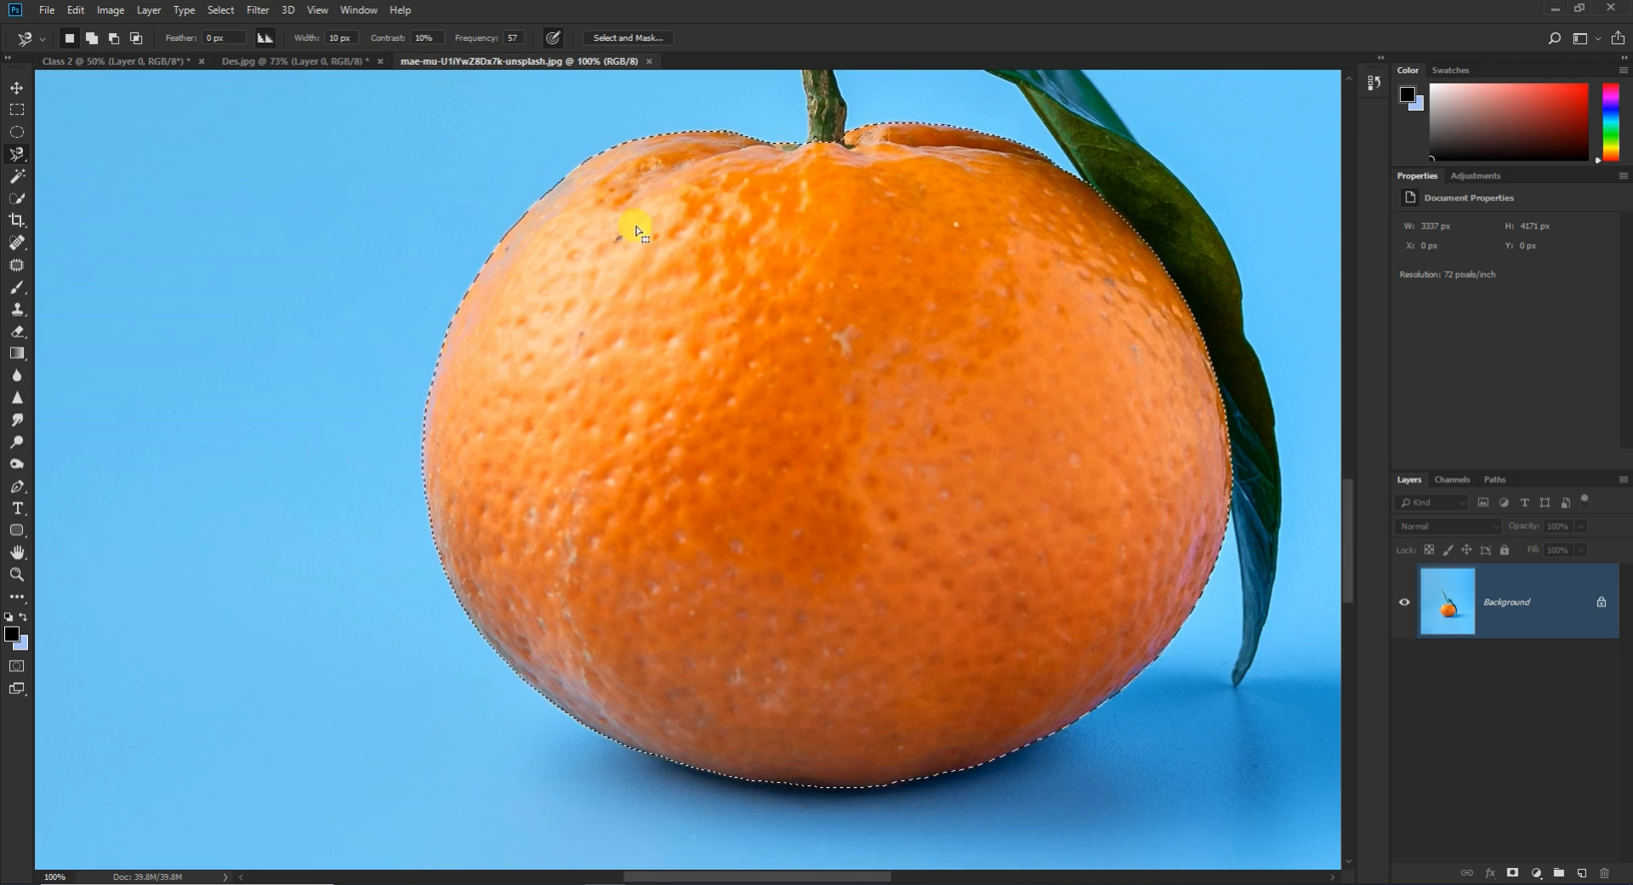
Step: Try Layer Via Copy on the selected orange, hide and show the Background layer to inspect the copy, and undo it
scroll(855, 274, "down", 5)
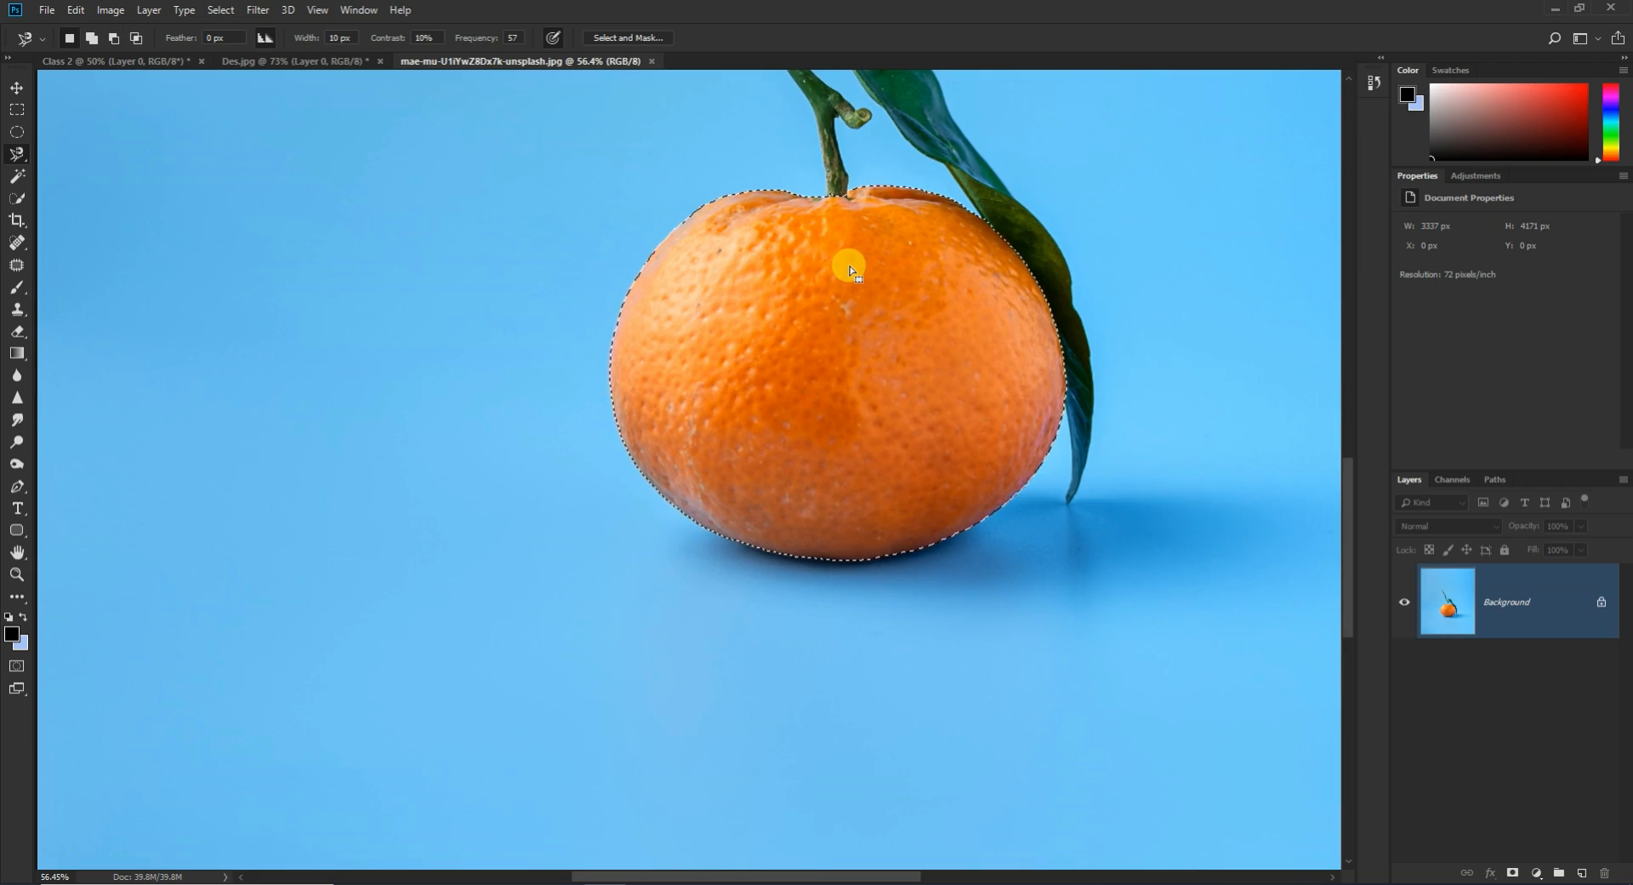
right_click(823, 302)
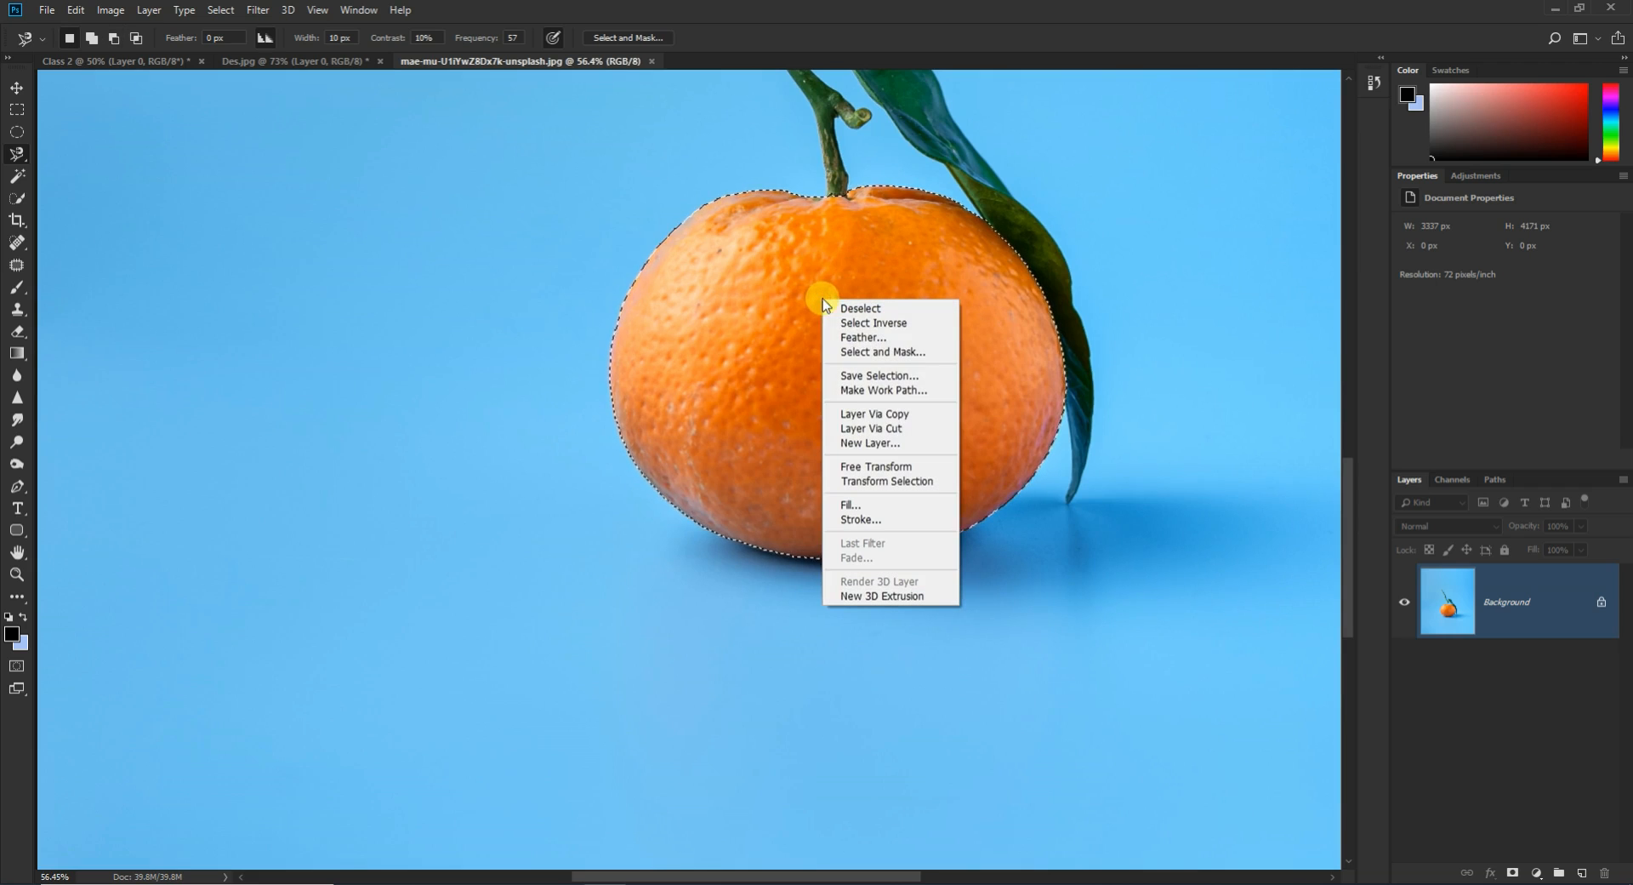
left_click(902, 415)
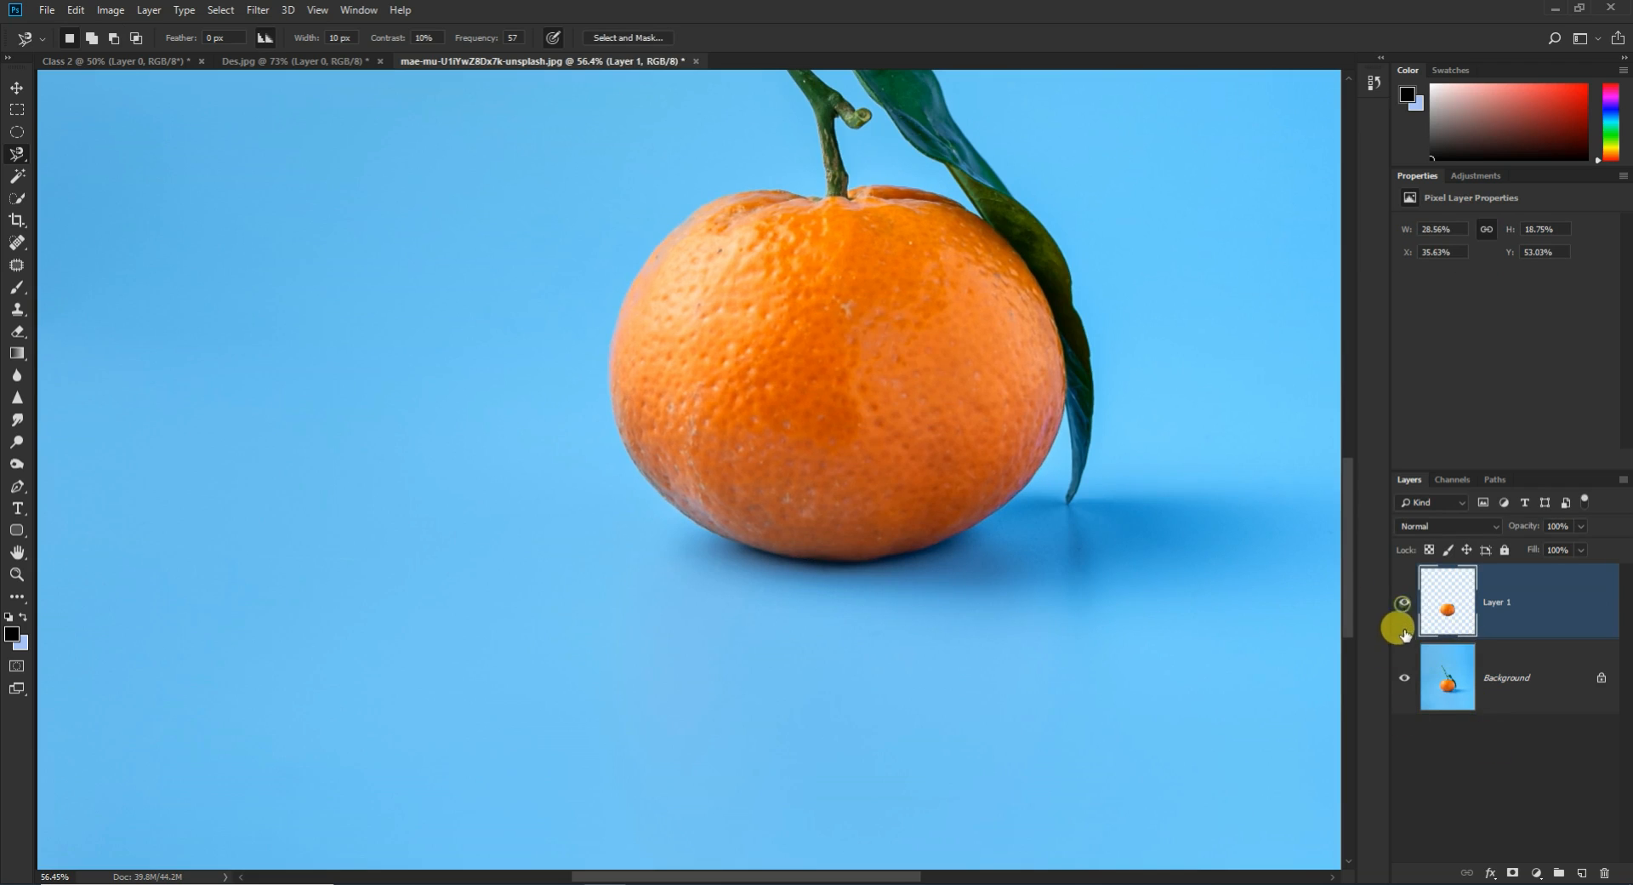
left_click(1404, 677)
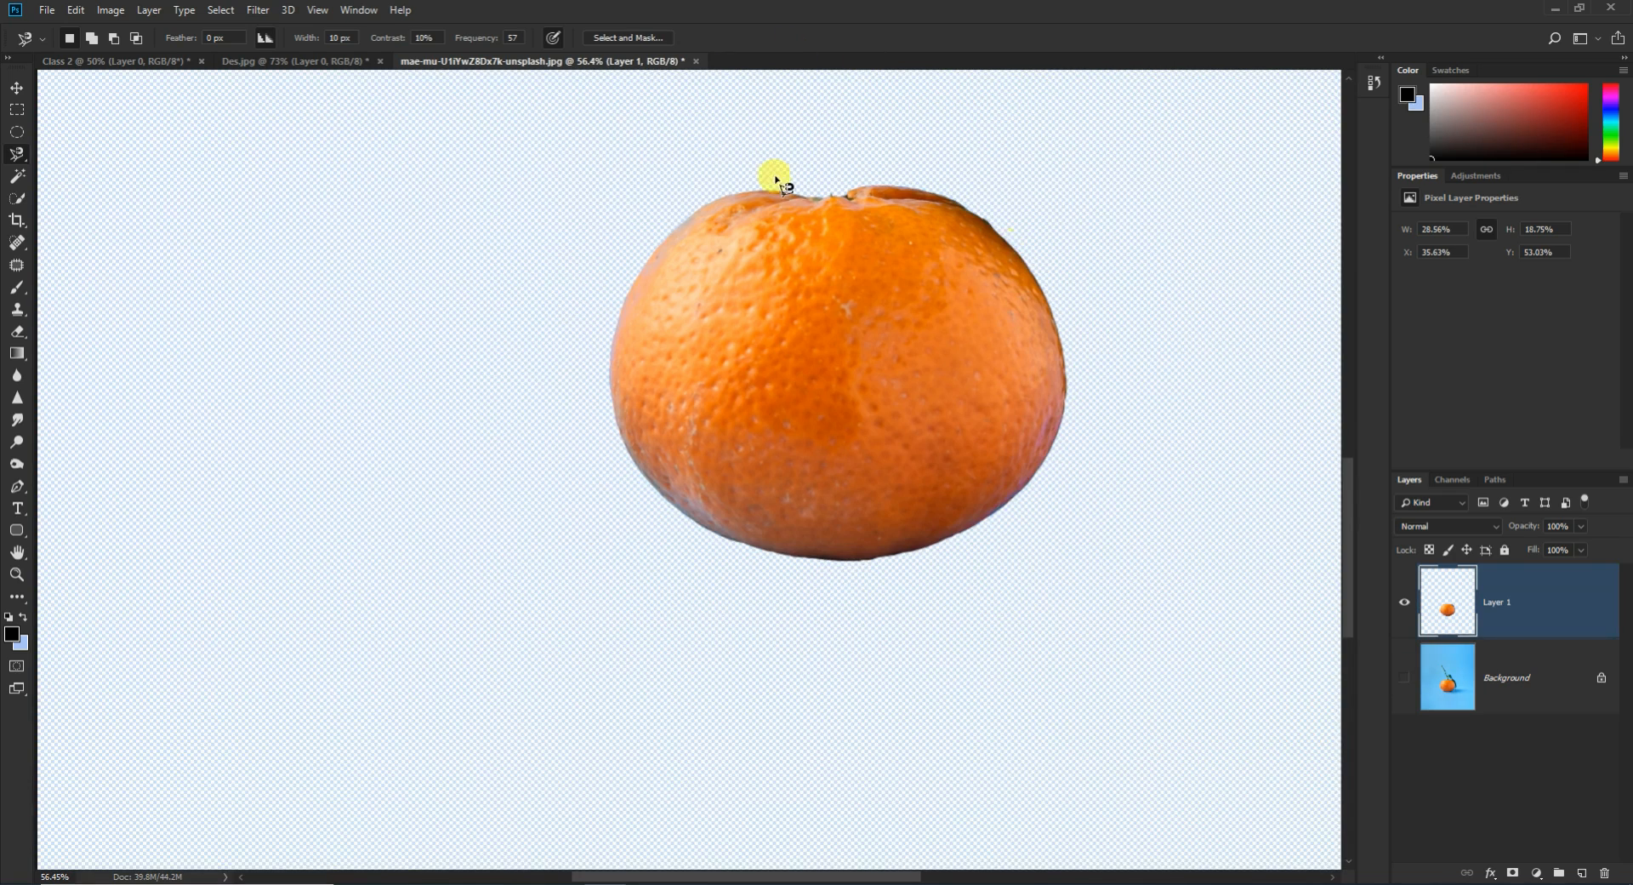
left_click(1404, 678)
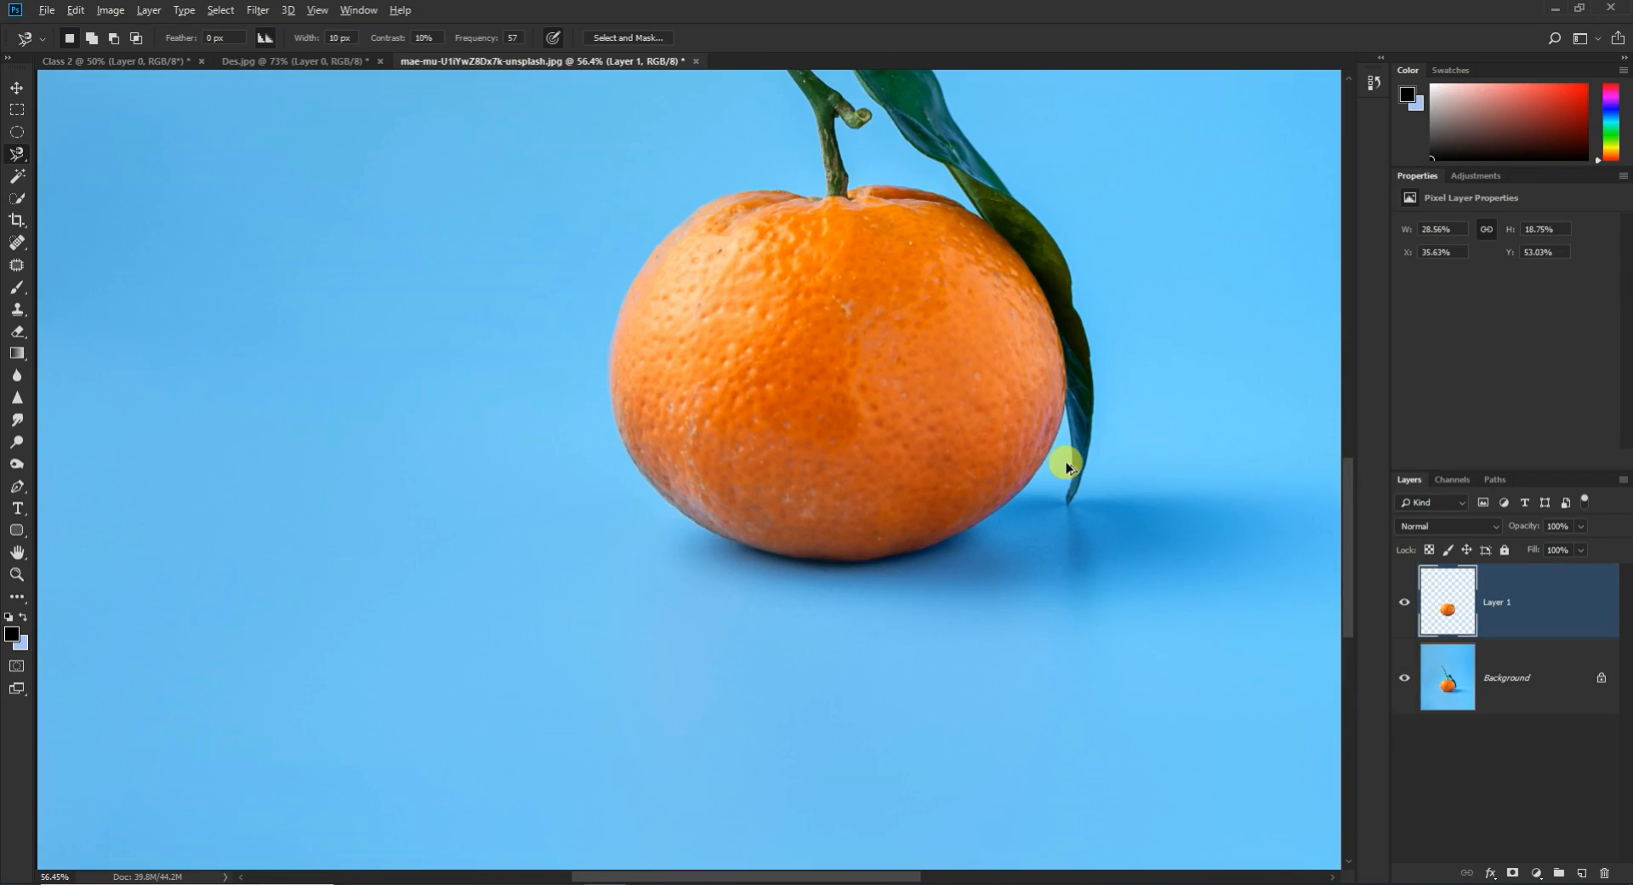
key("ctrl+z")
Step: Try Layer Via Cut on the selected orange and undo the cut
right_click(840, 345)
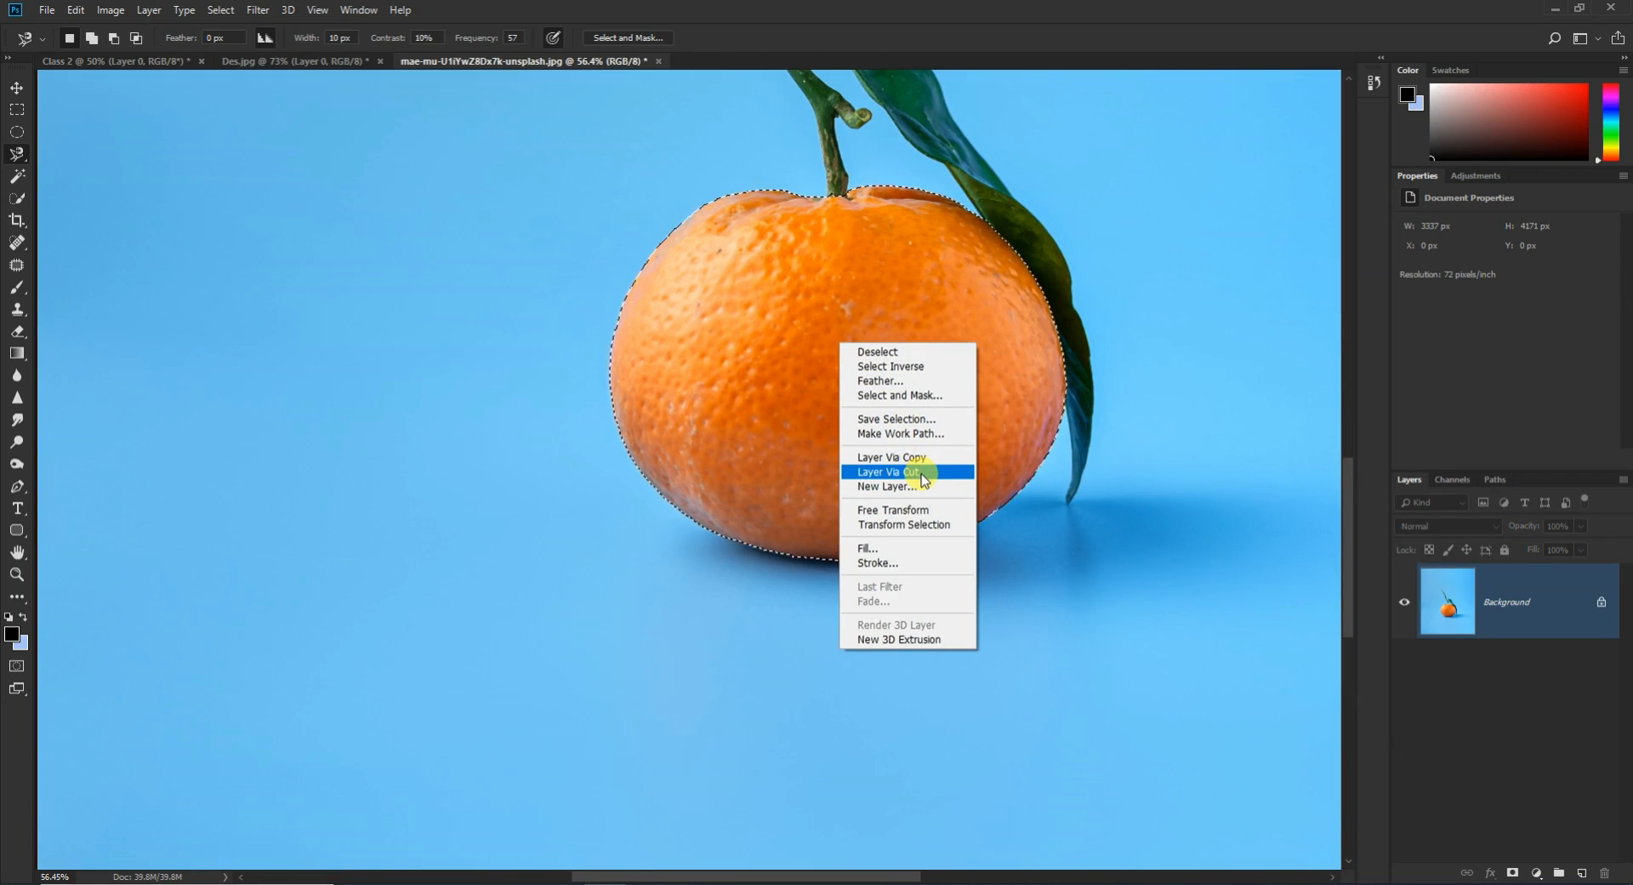
left_click(922, 474)
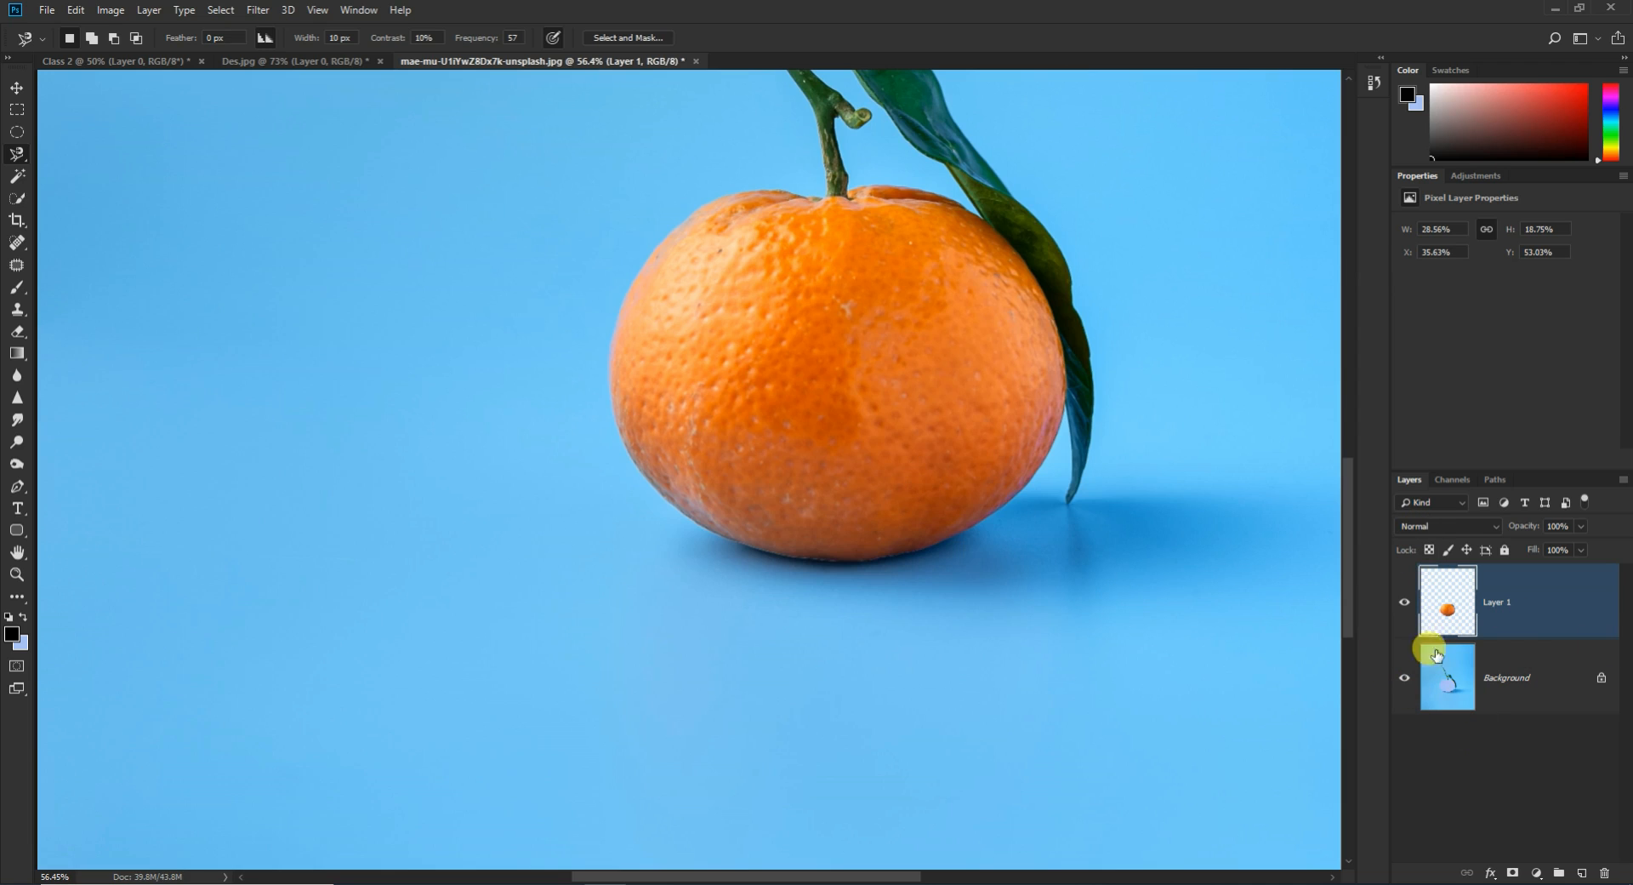
key("ctrl+z")
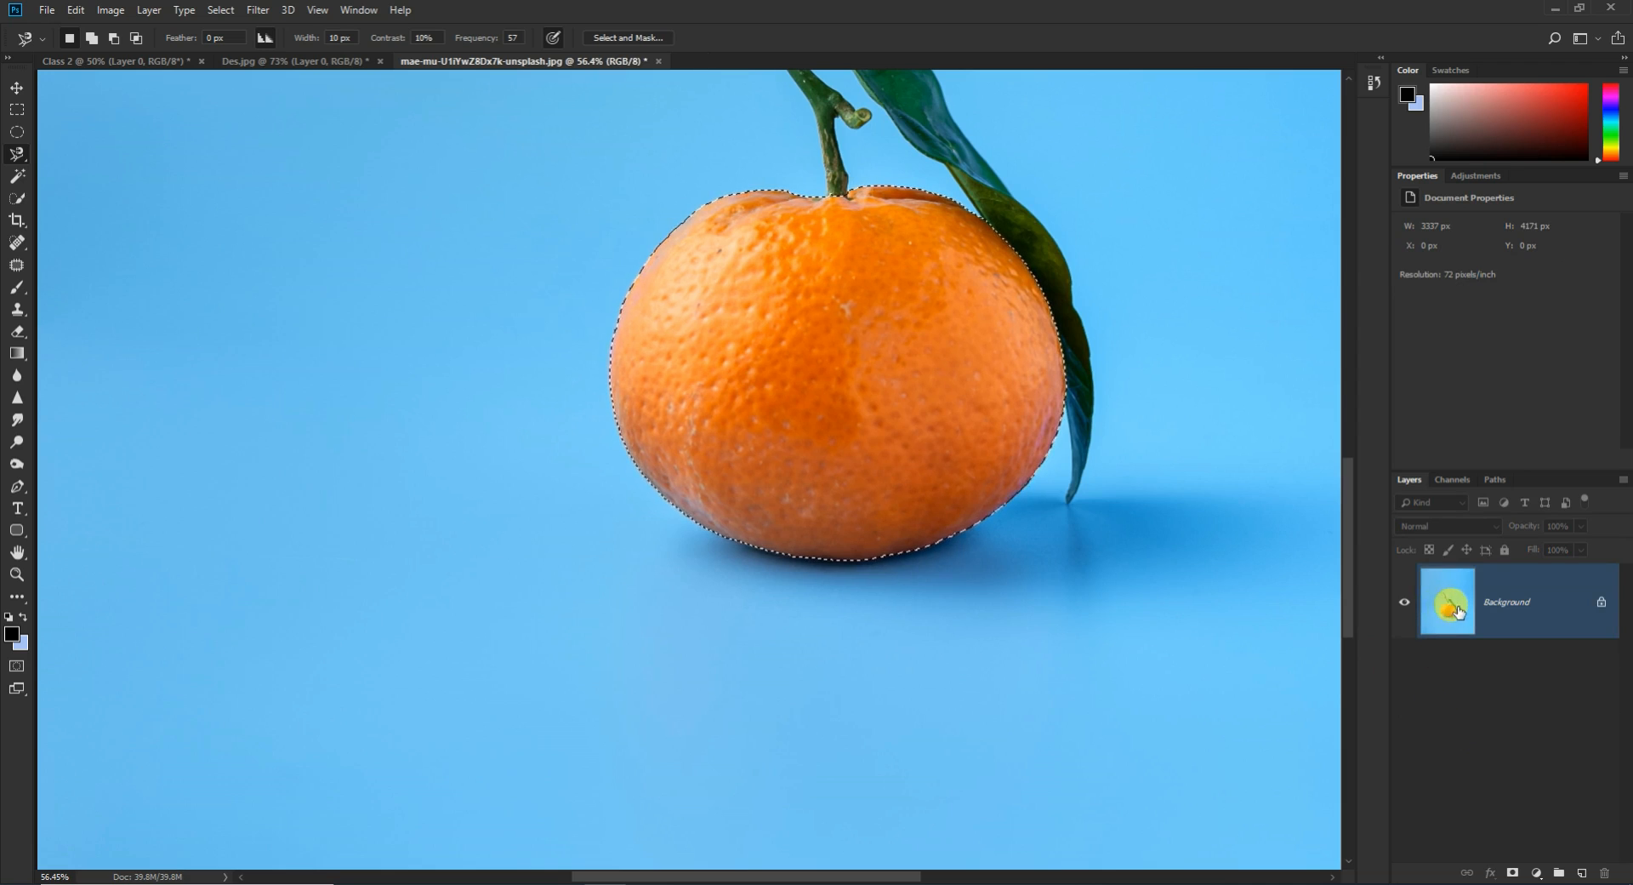
Step: Repeat Layer Via Cut on the orange, toggle the visibility of Layer 1 and Background to inspect the separation, and undo the cut
right_click(791, 312)
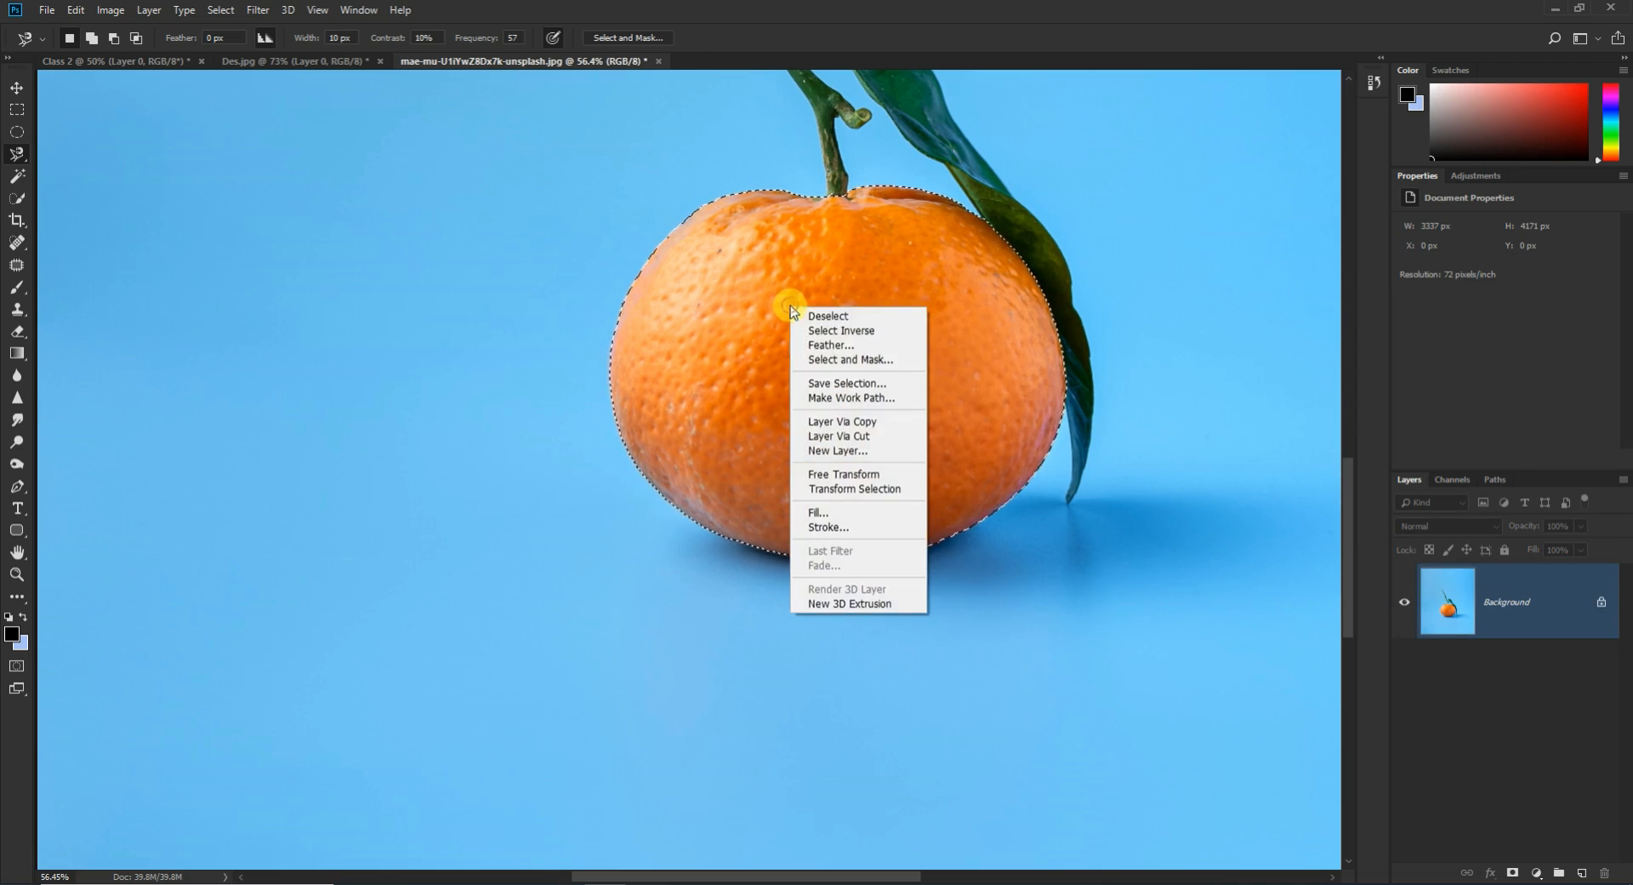
left_click(876, 437)
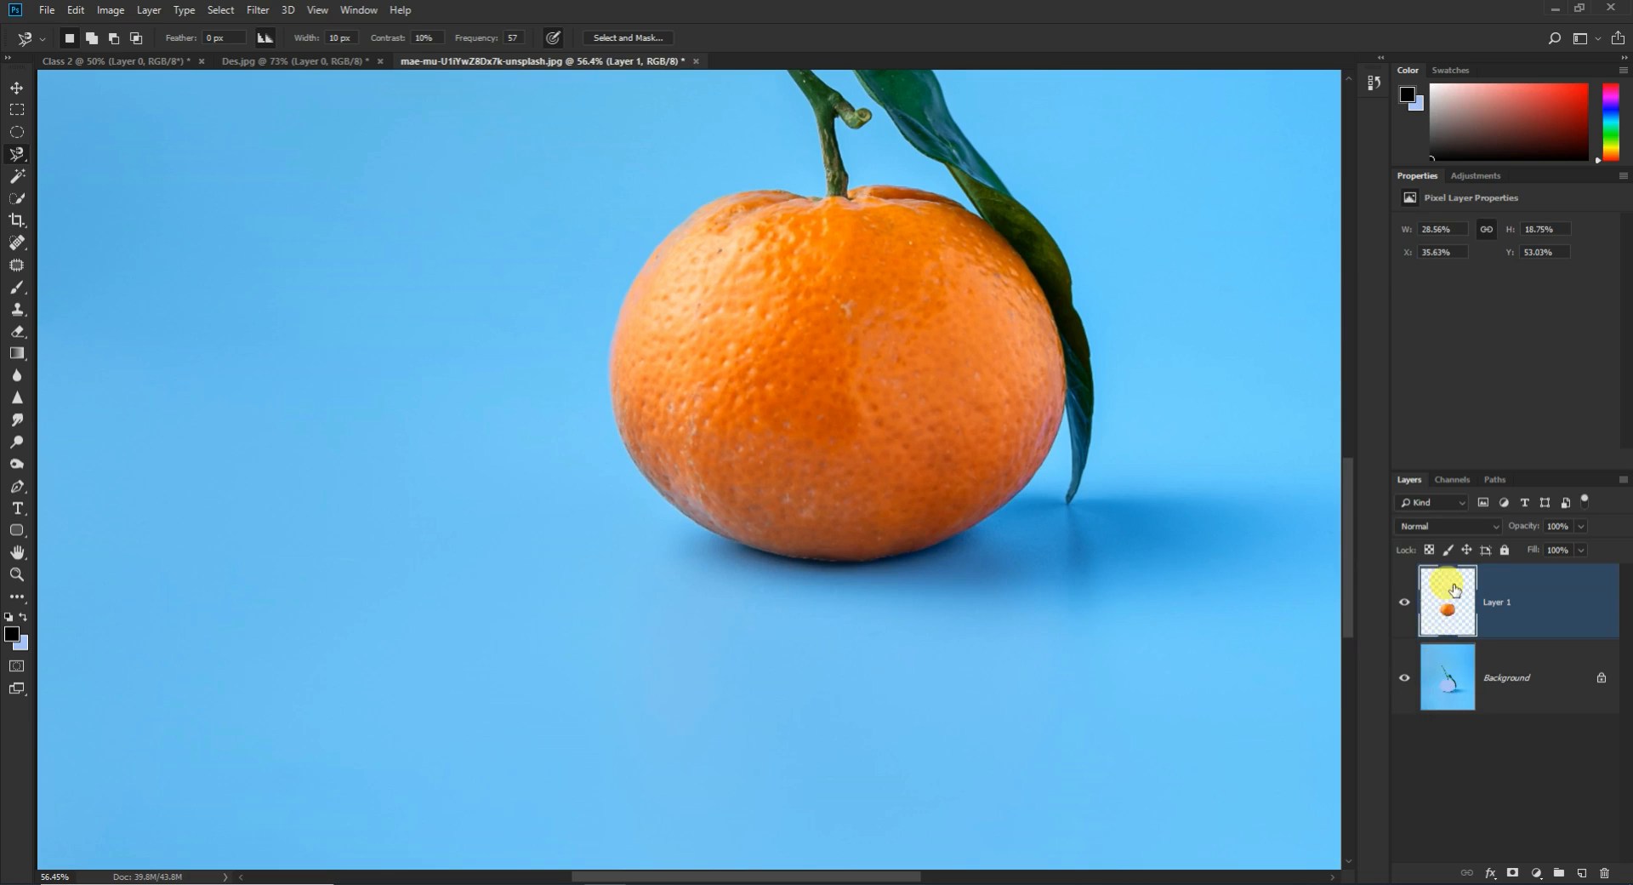
left_click(1405, 603)
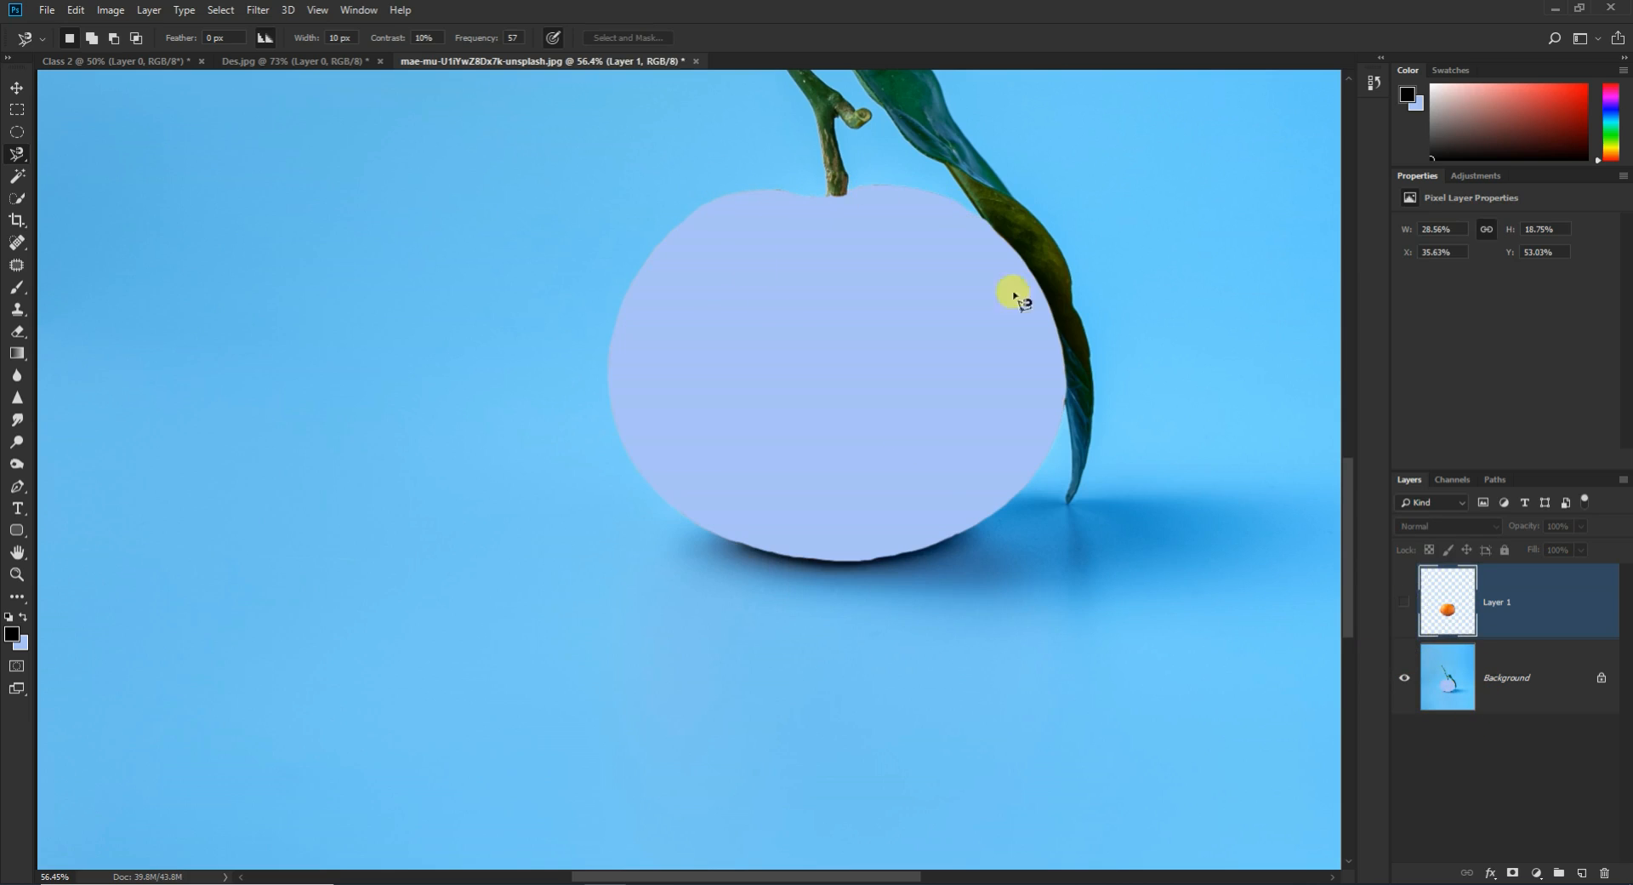
left_click(1403, 603)
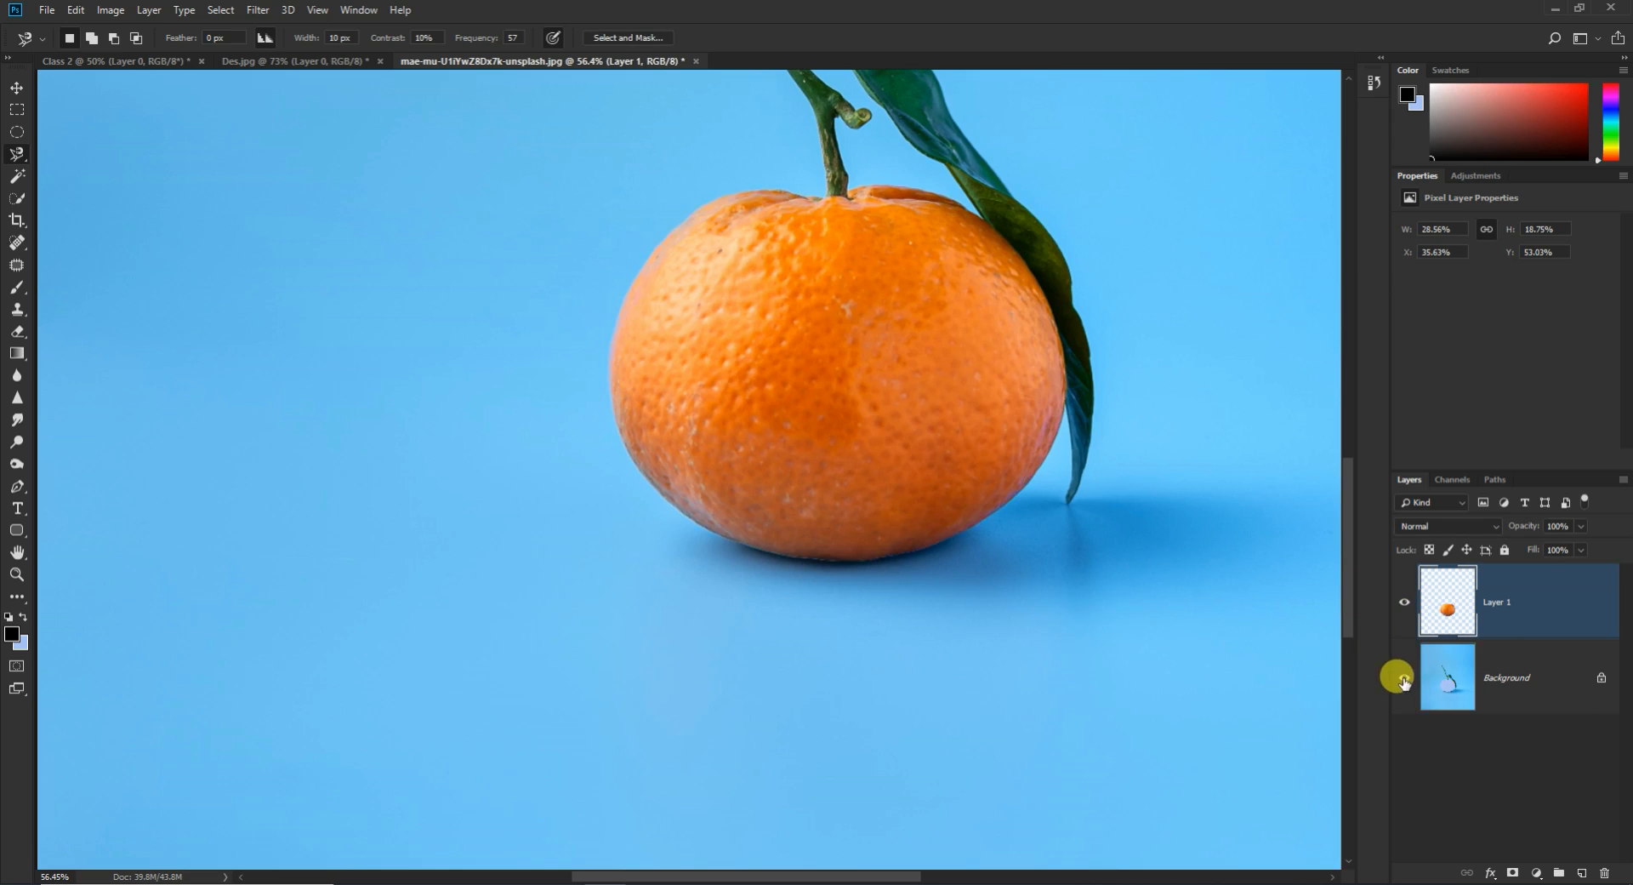
left_click(1403, 678)
left_click(1403, 678)
key("ctrl+z")
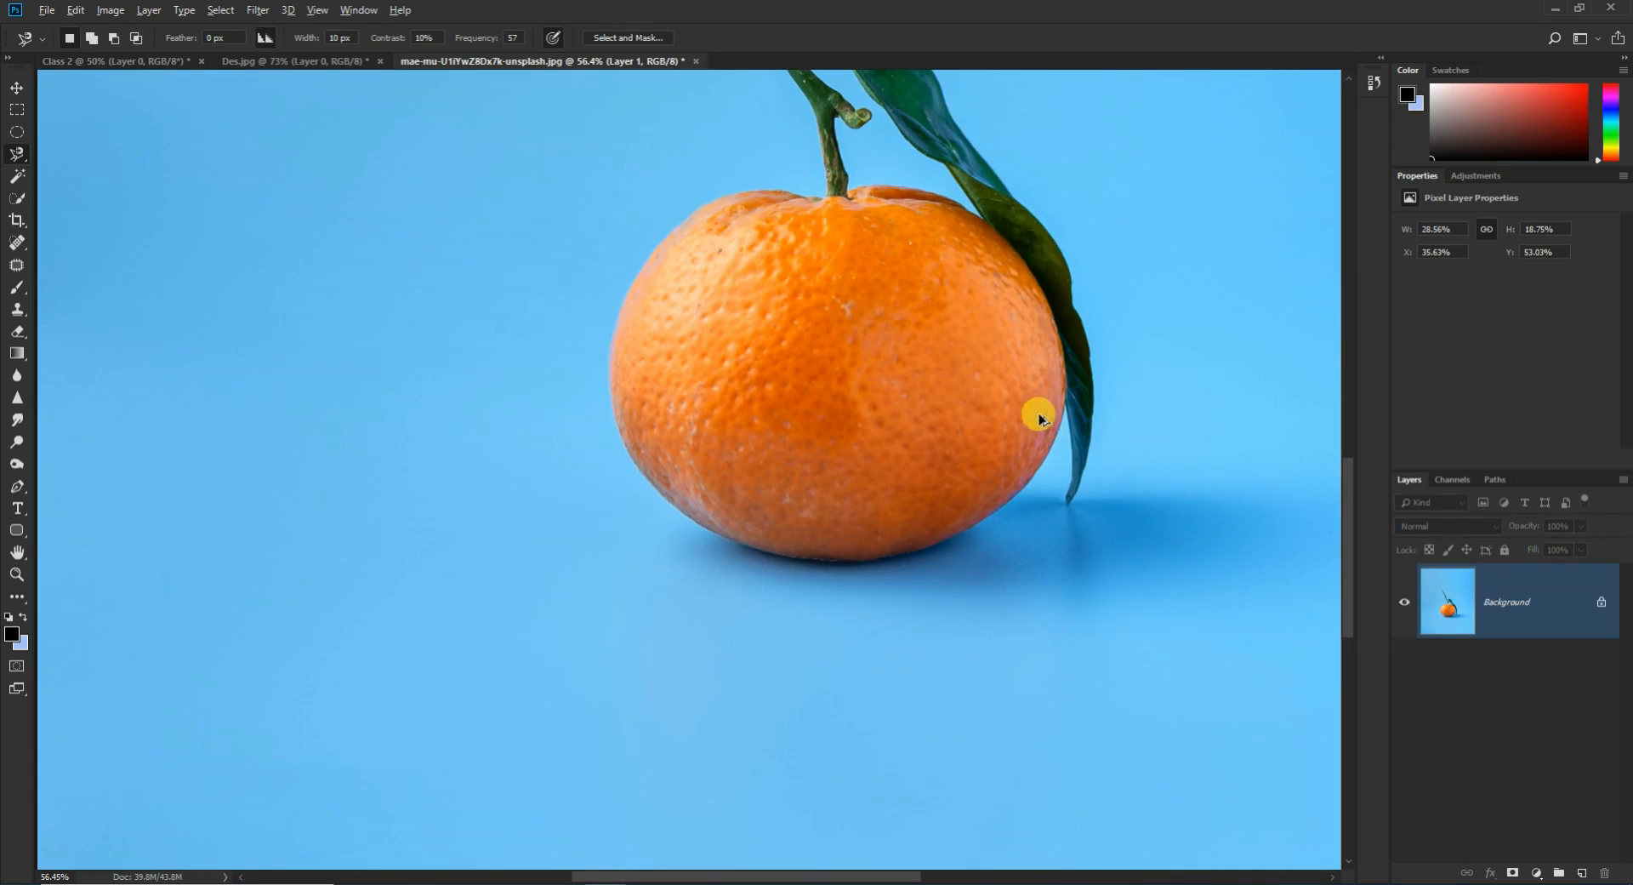
Step: Try Layer Via Copy on the orange again, toggle the Background layer's visibility for comparison, and undo the copy
right_click(798, 349)
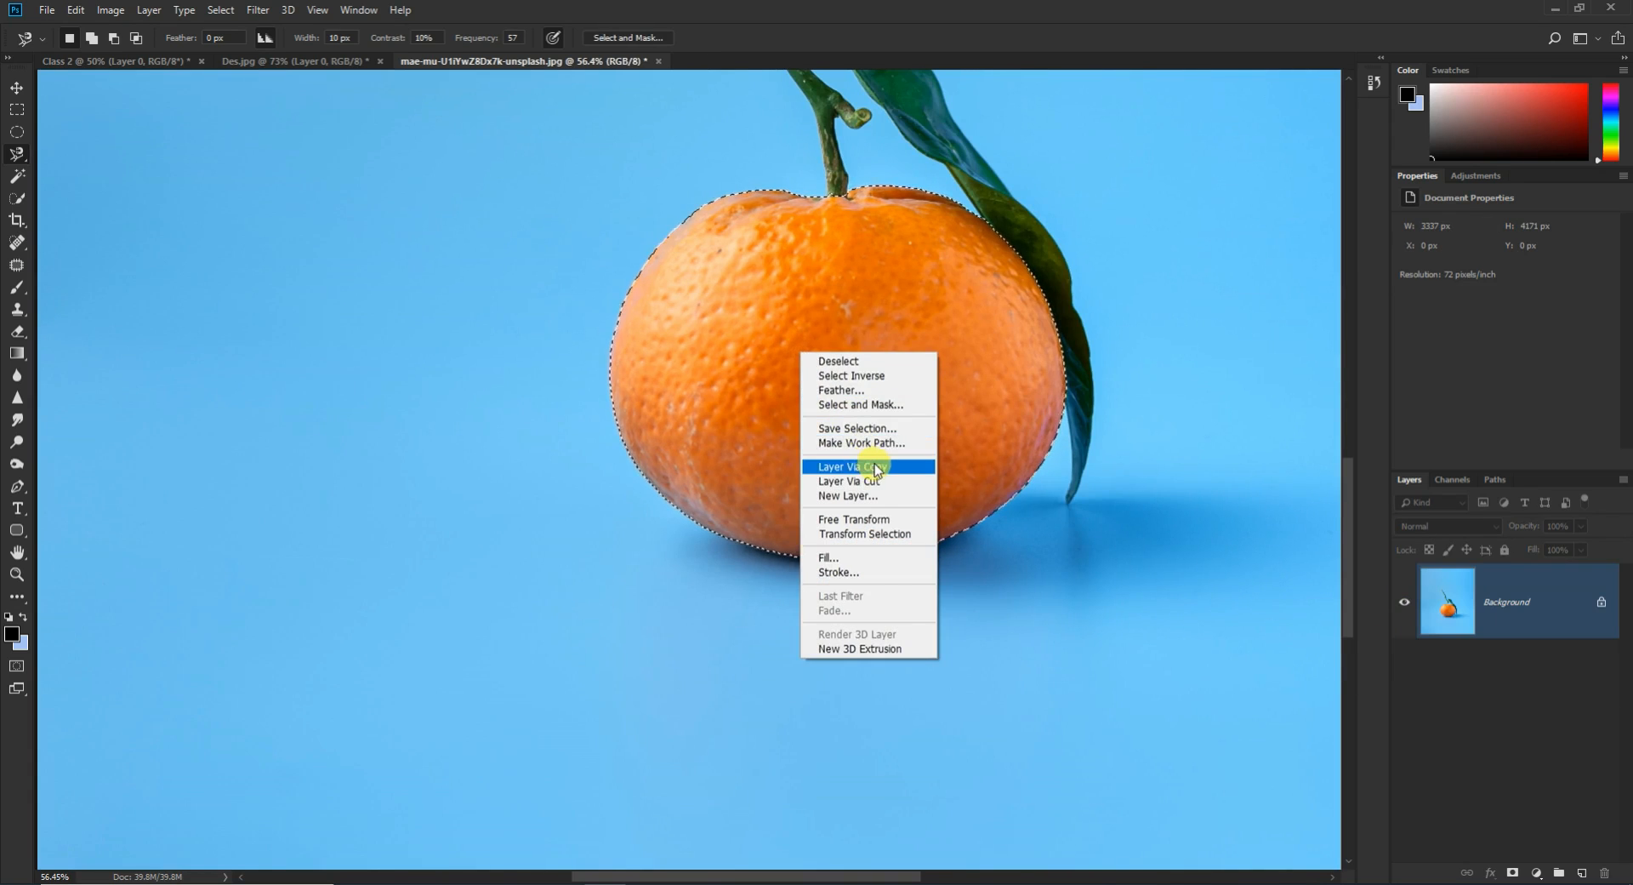
left_click(868, 467)
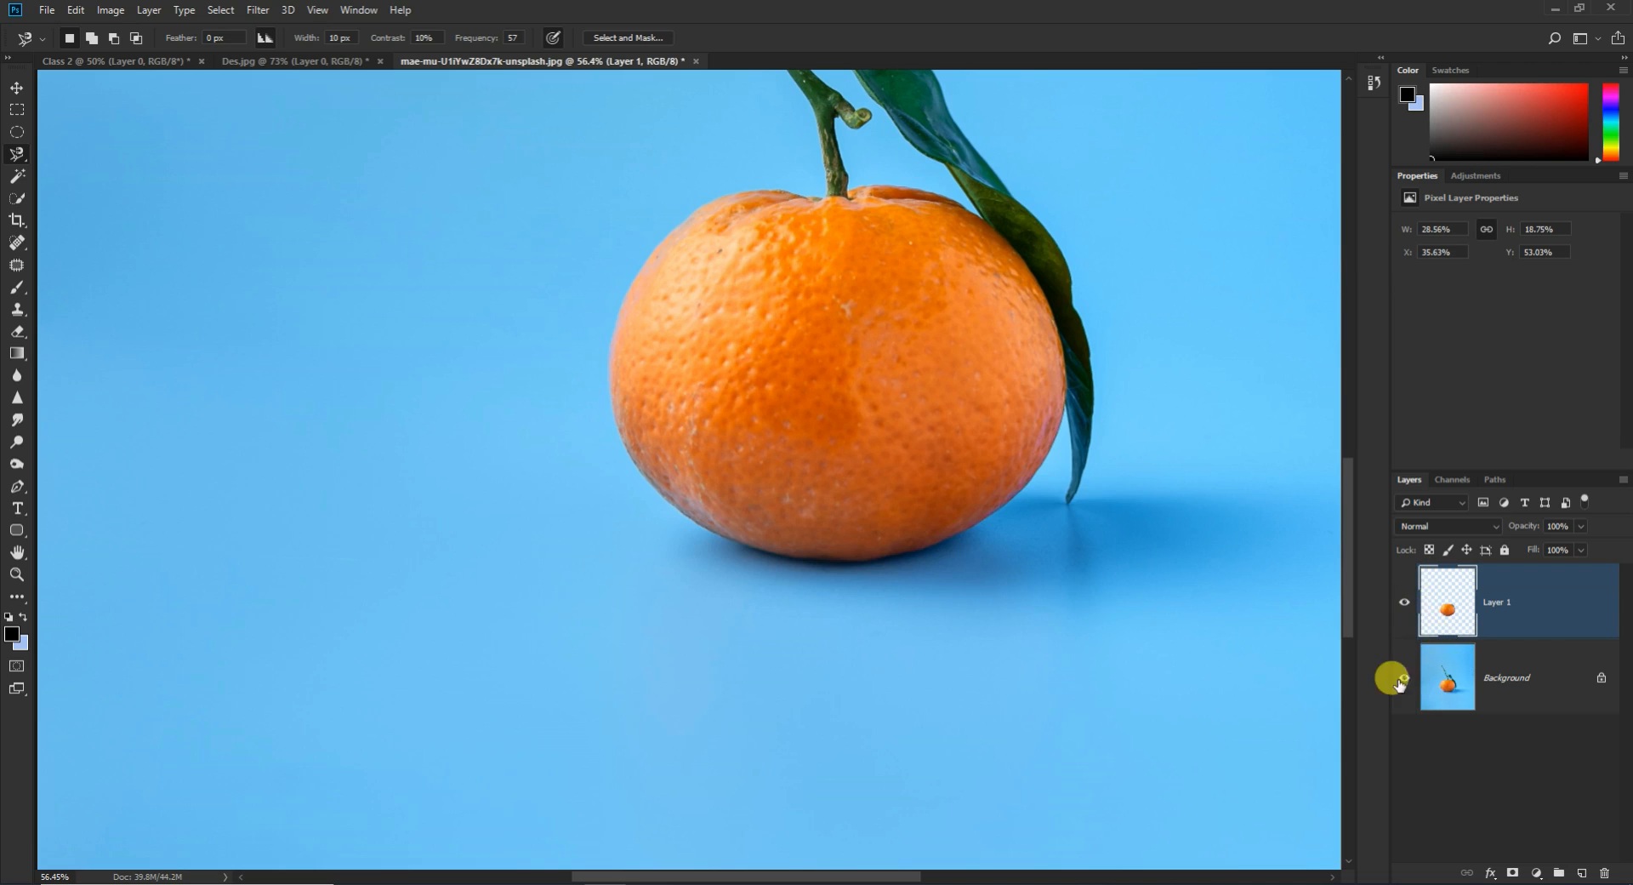
left_click(1402, 678)
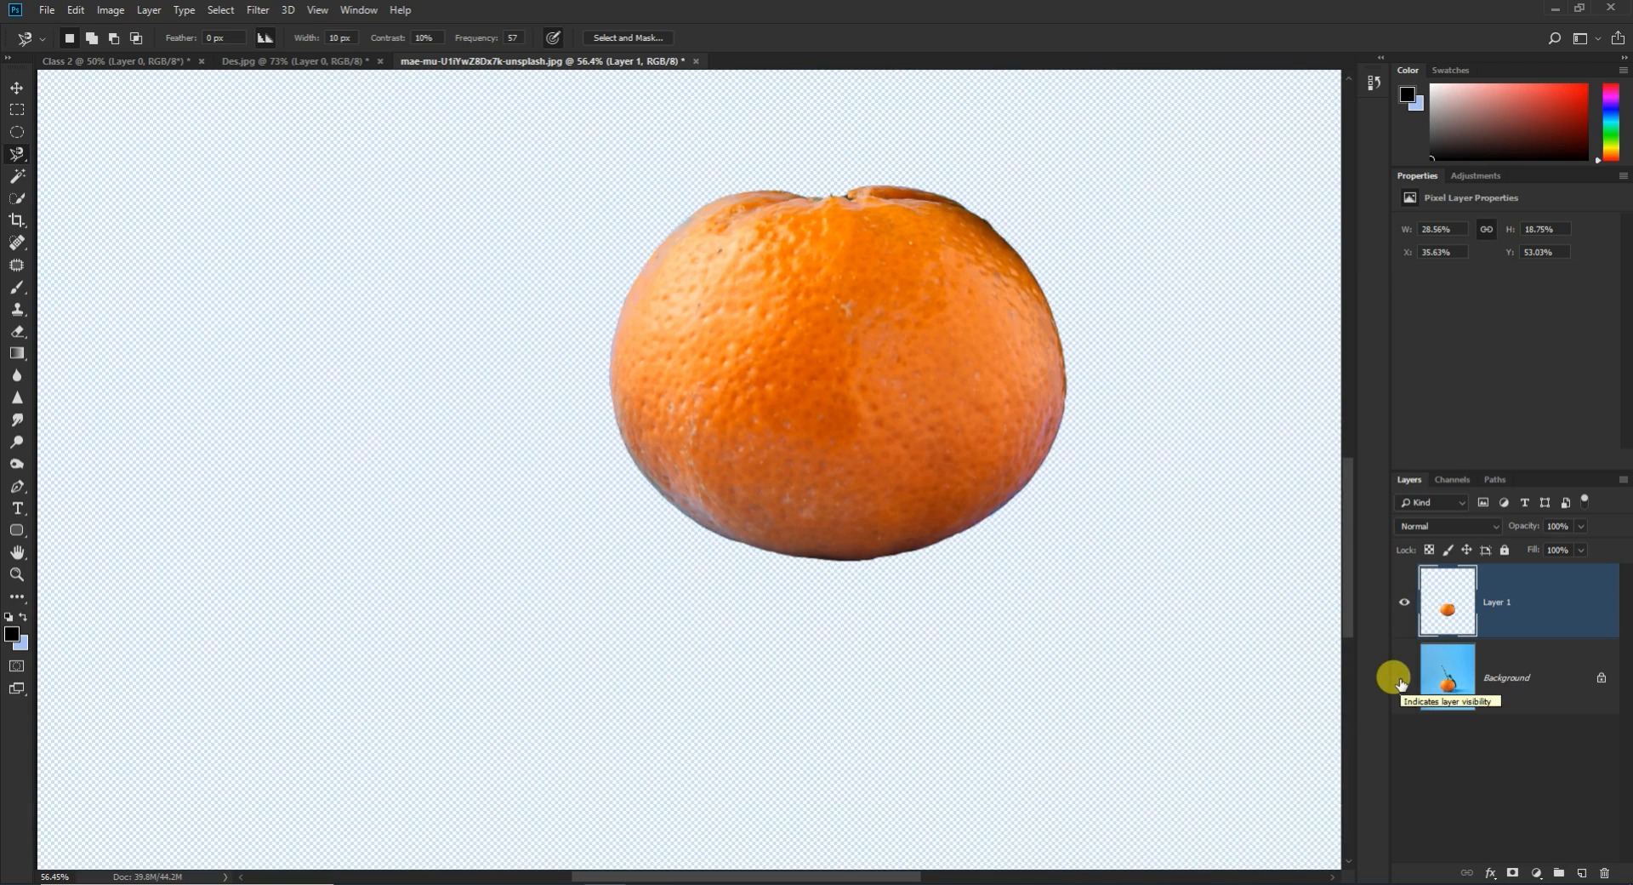
left_click(1402, 678)
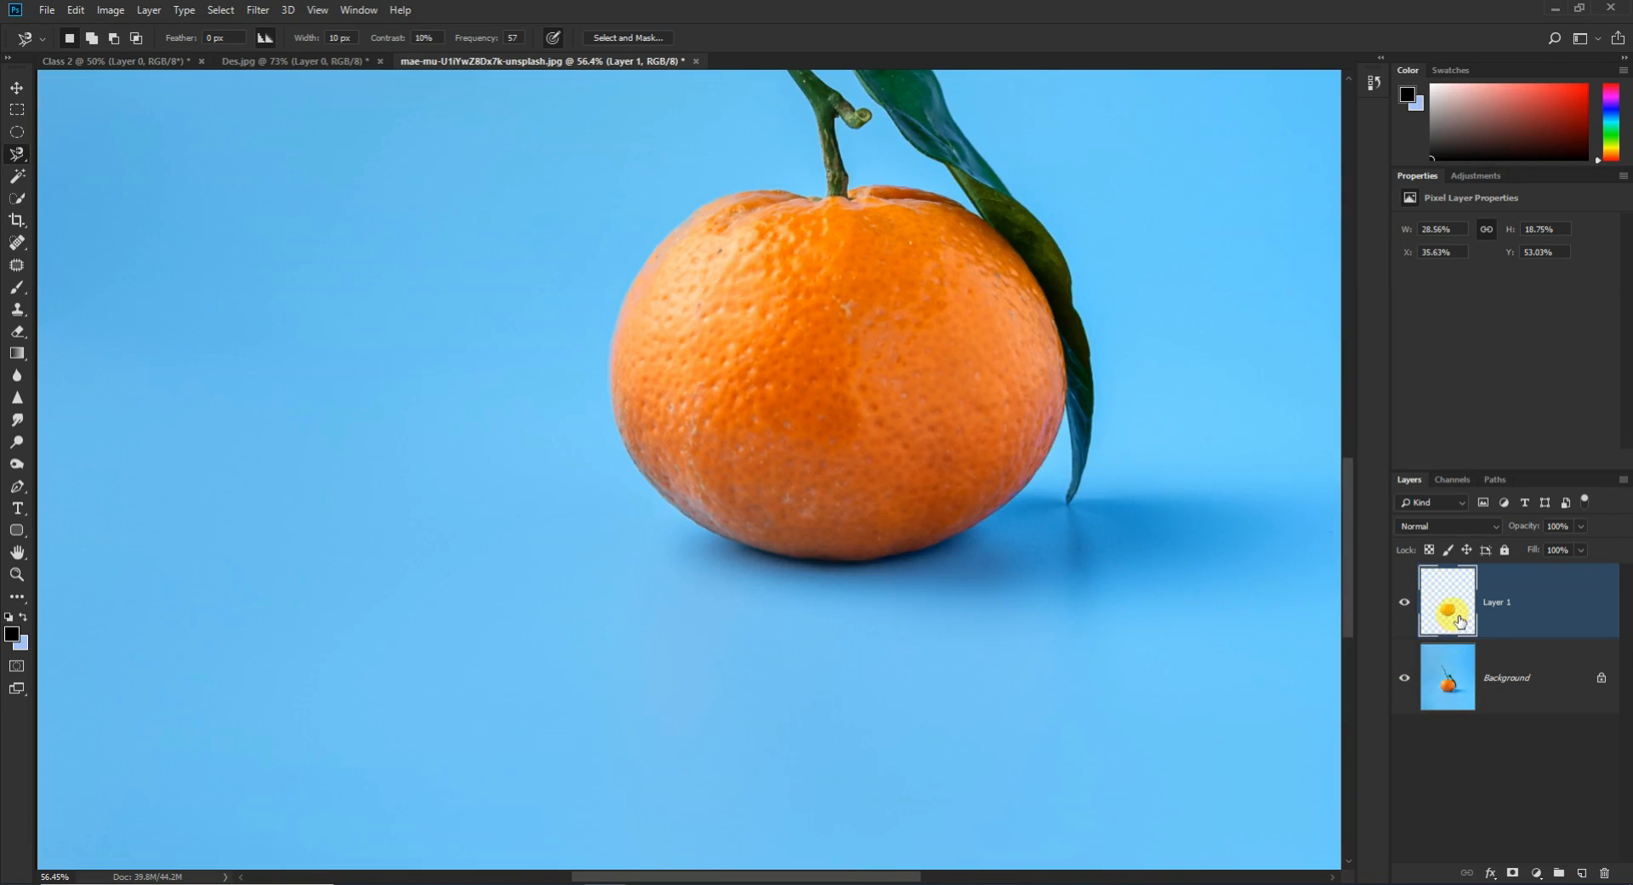
key("ctrl+z")
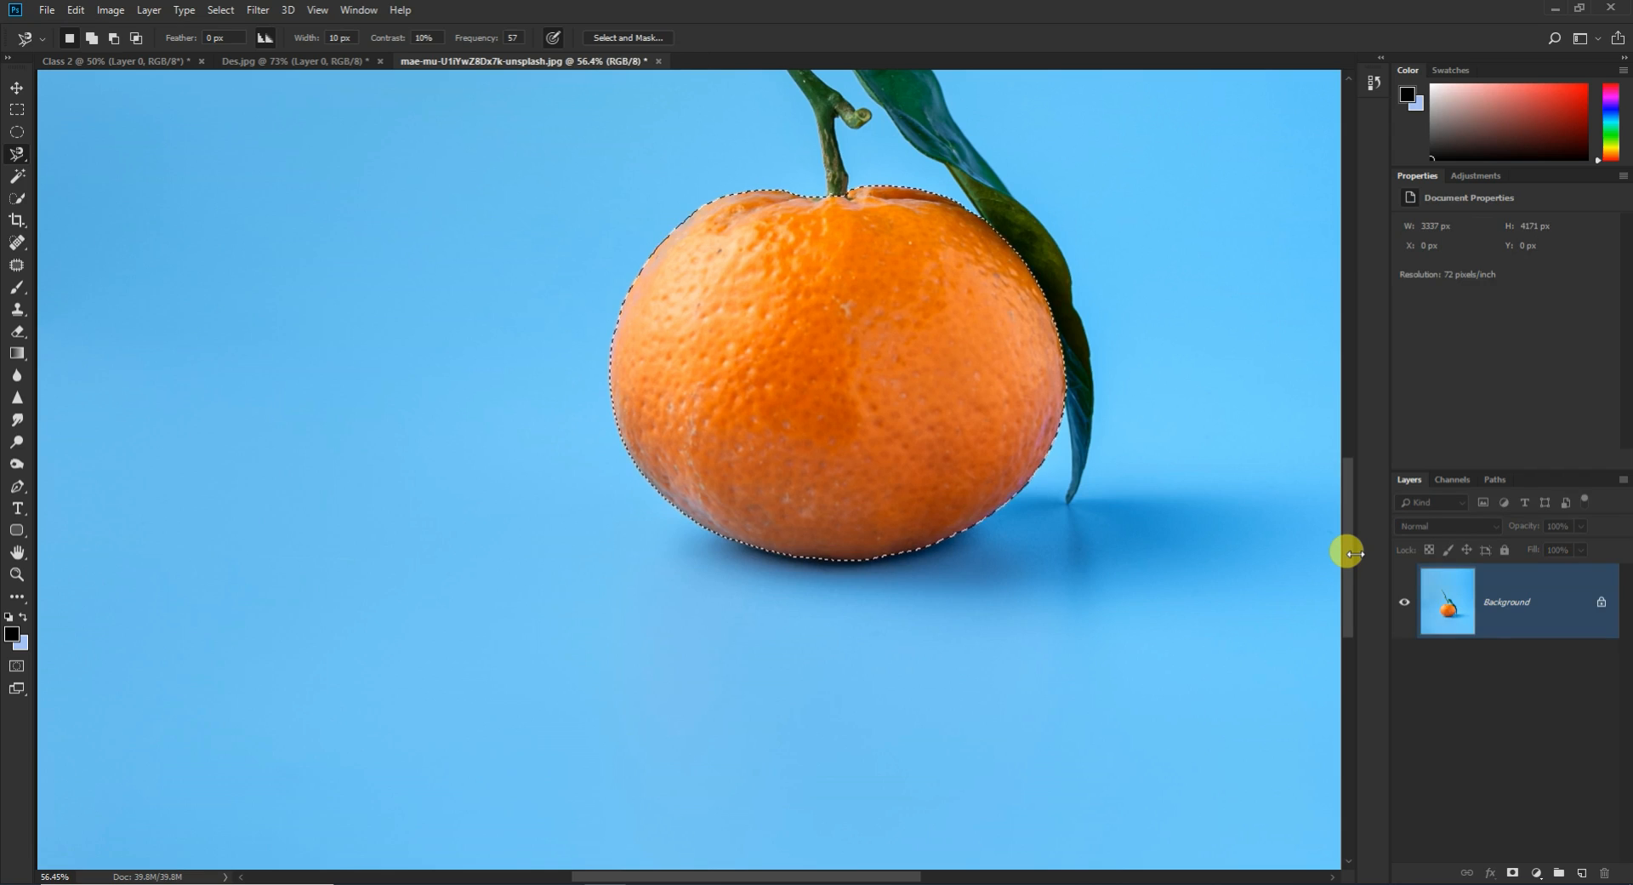
right_click(860, 387)
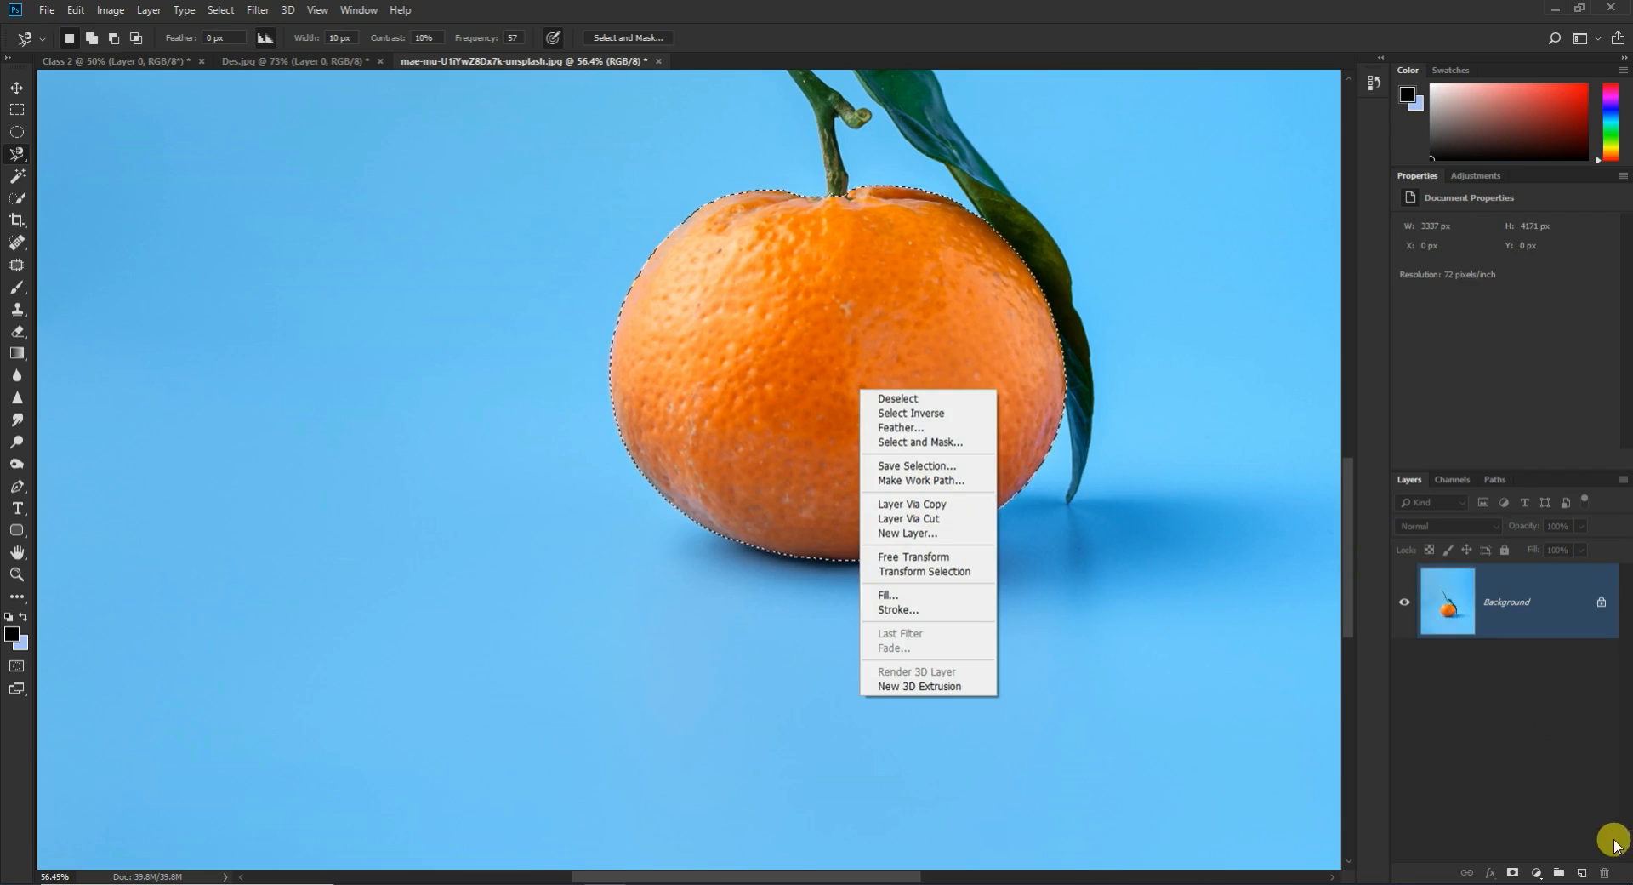
left_click(791, 346)
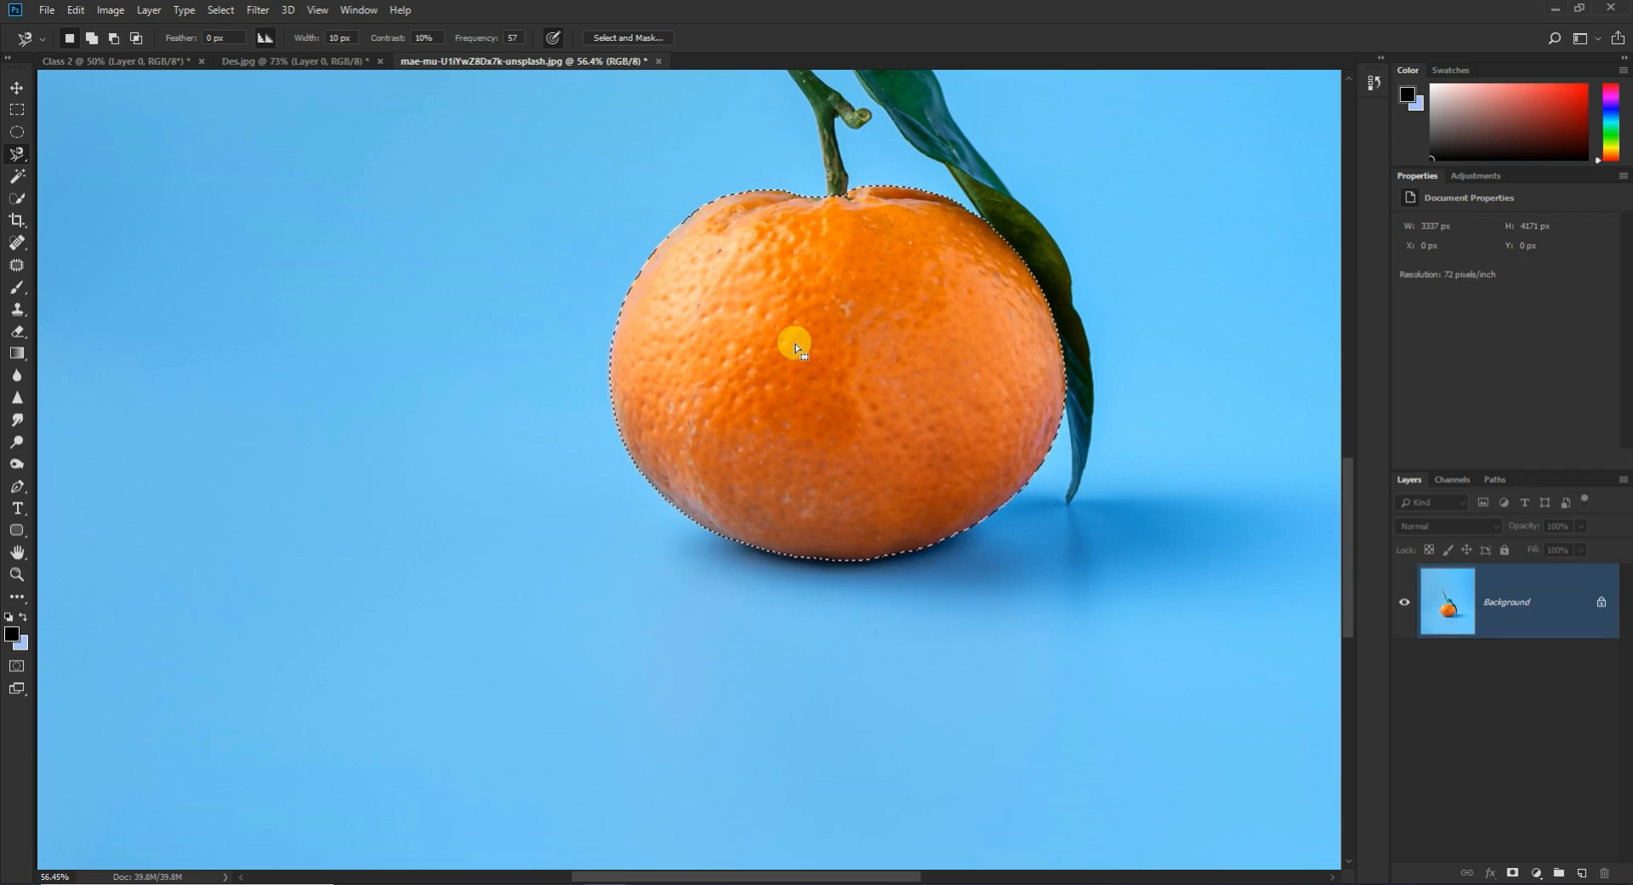
right_click(795, 346)
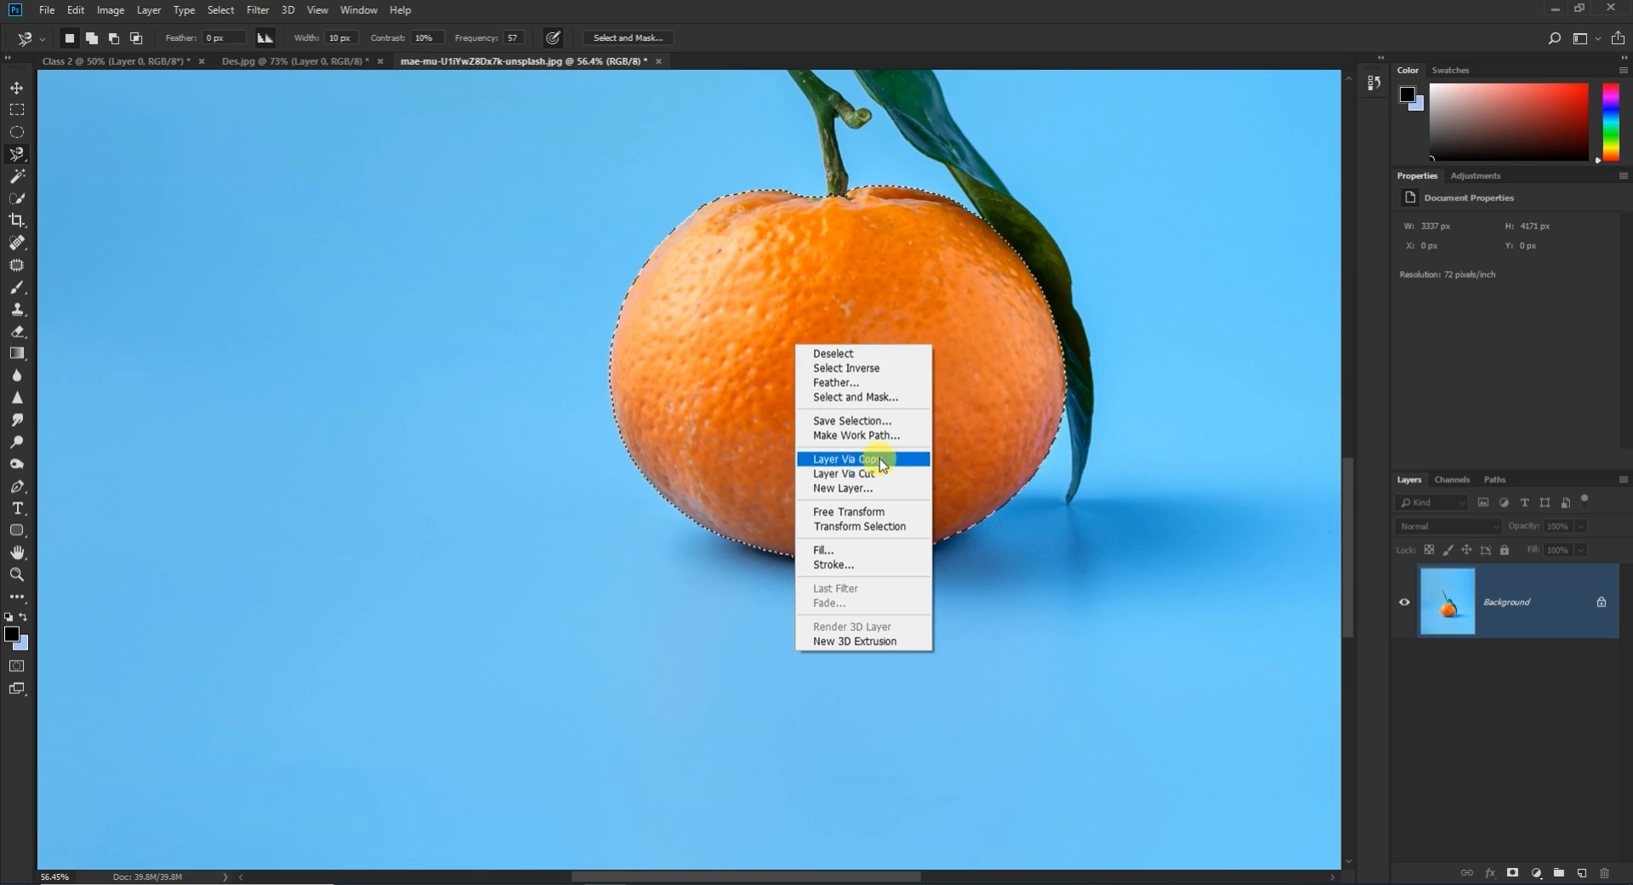
left_click(963, 364)
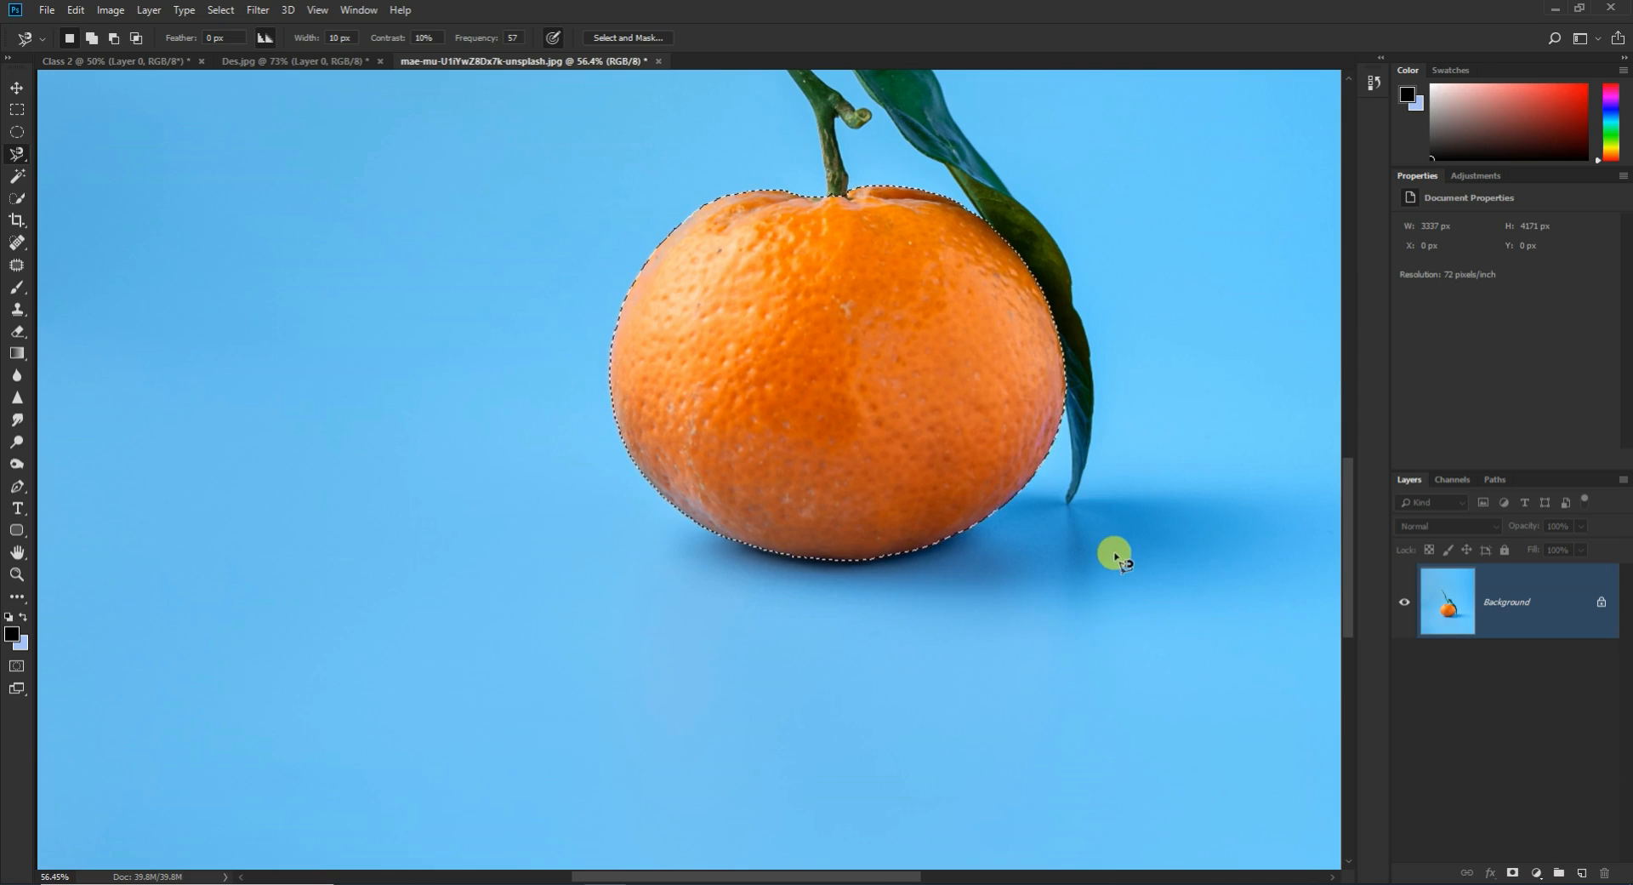
Step: Unlock the Background layer to convert it into a regular layer, leaving its layer style options unchanged
left_click(1600, 604)
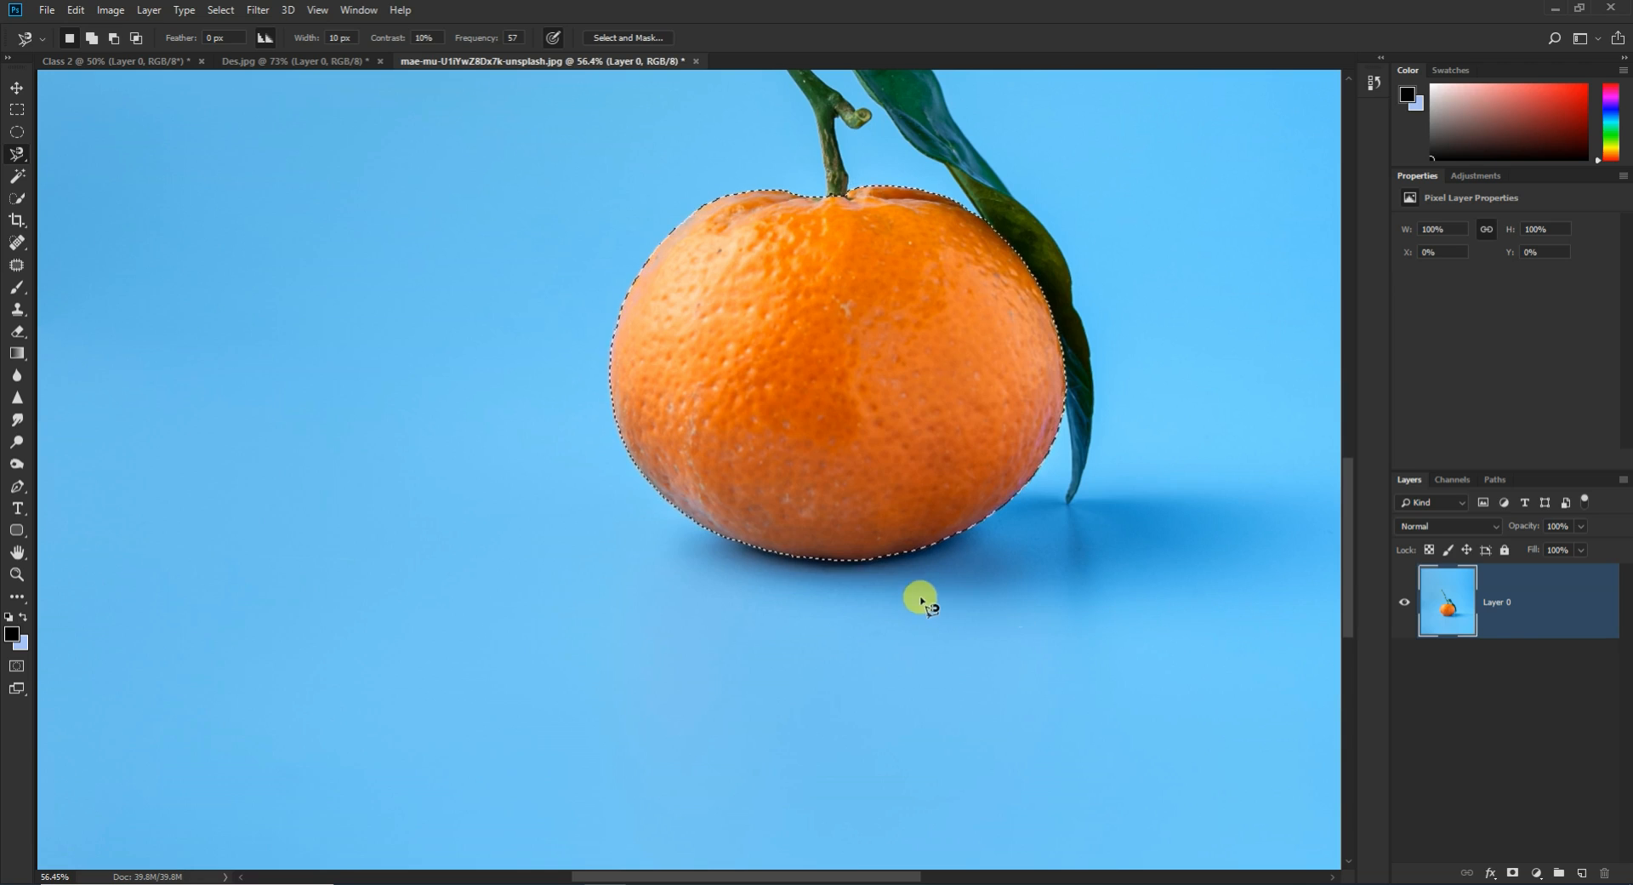
double_click(1505, 621)
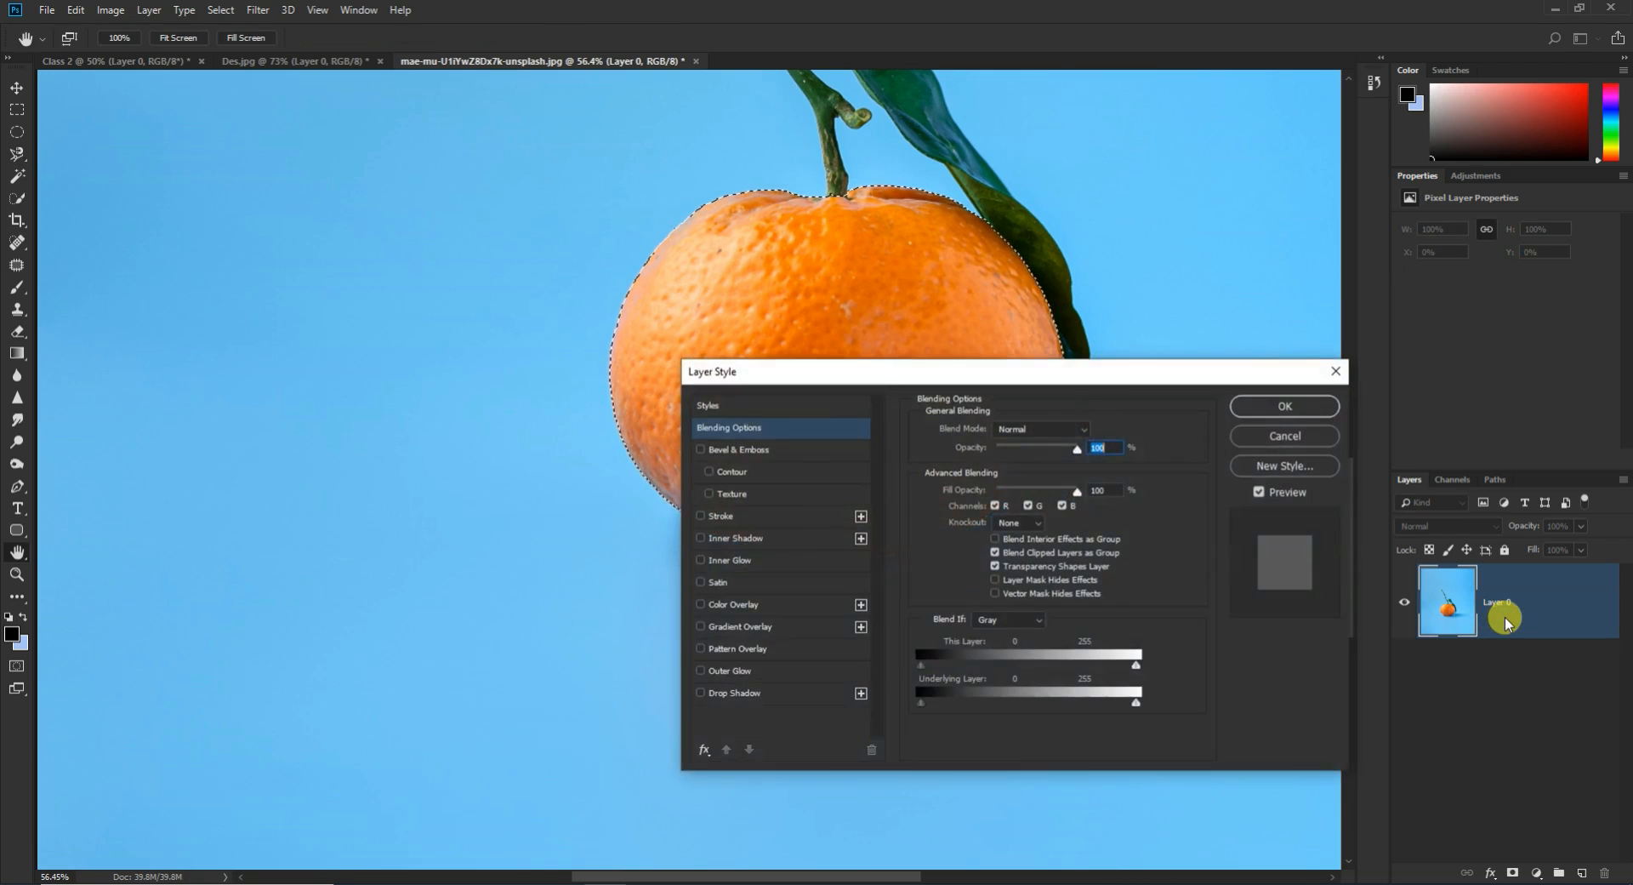
left_click(1338, 373)
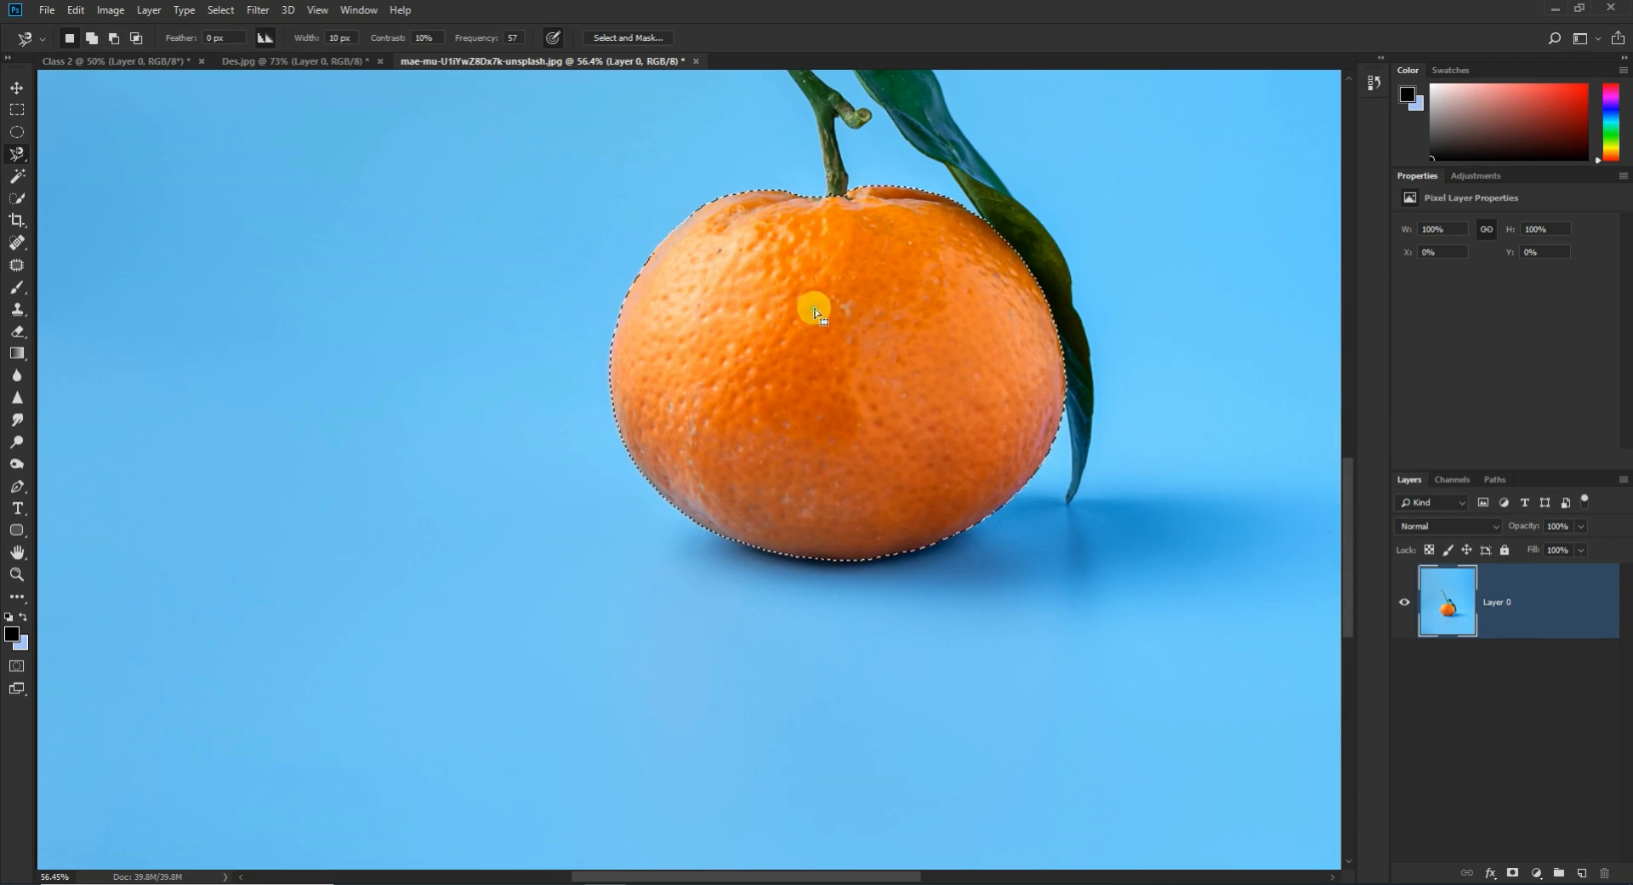
Step: Try Layer Via Copy on the orange from the unlocked layer, toggle Layer 0's visibility to inspect the copy, and undo it
right_click(815, 380)
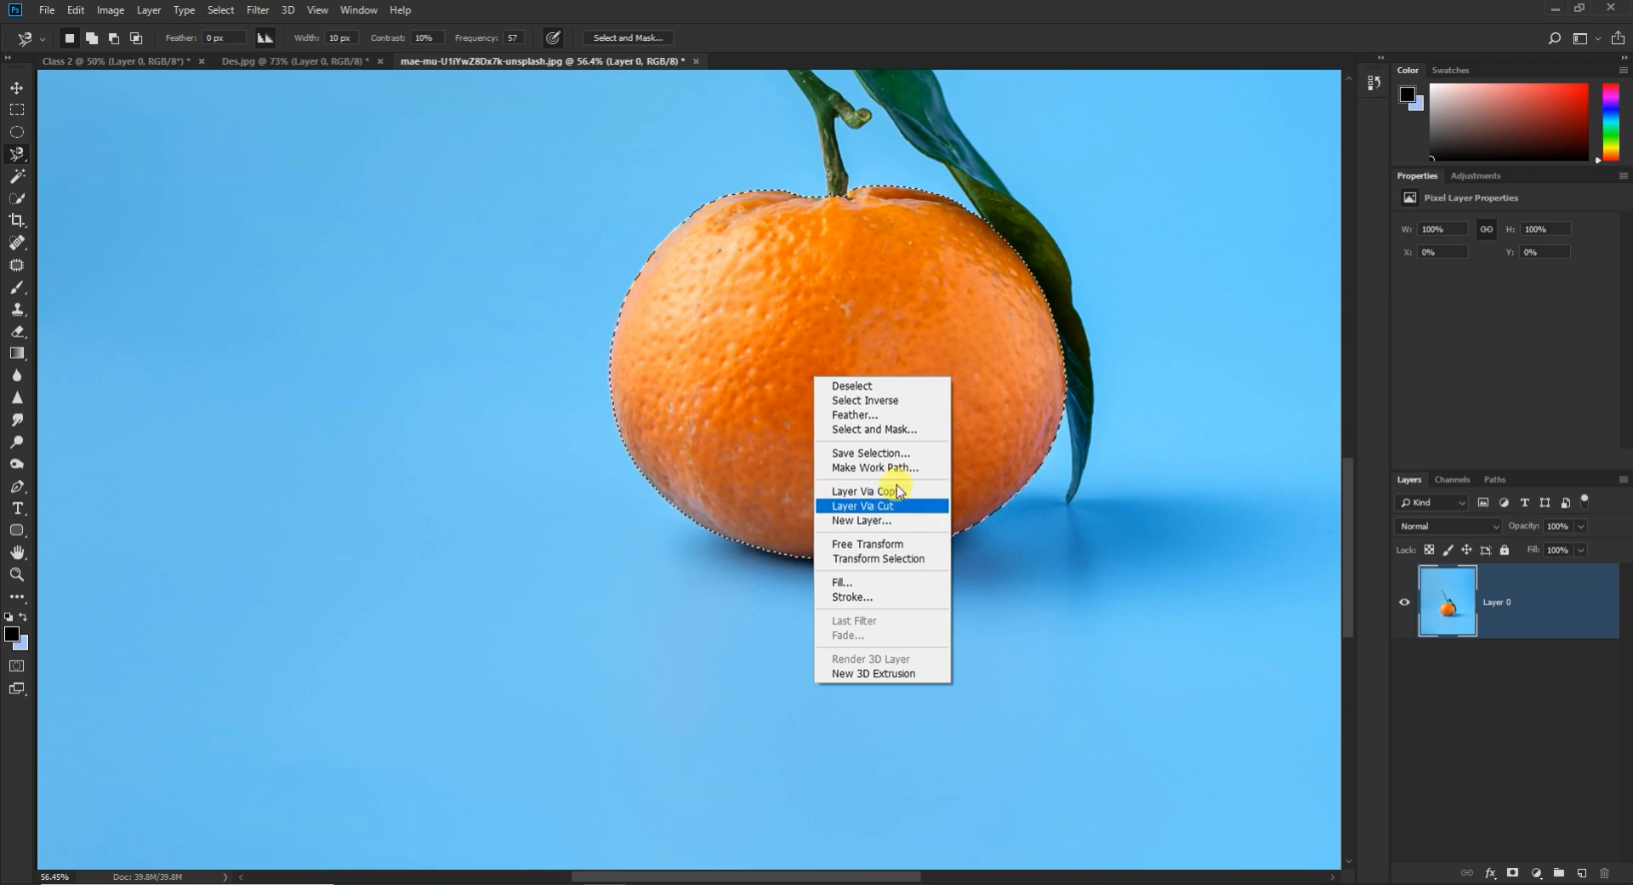
left_click(856, 492)
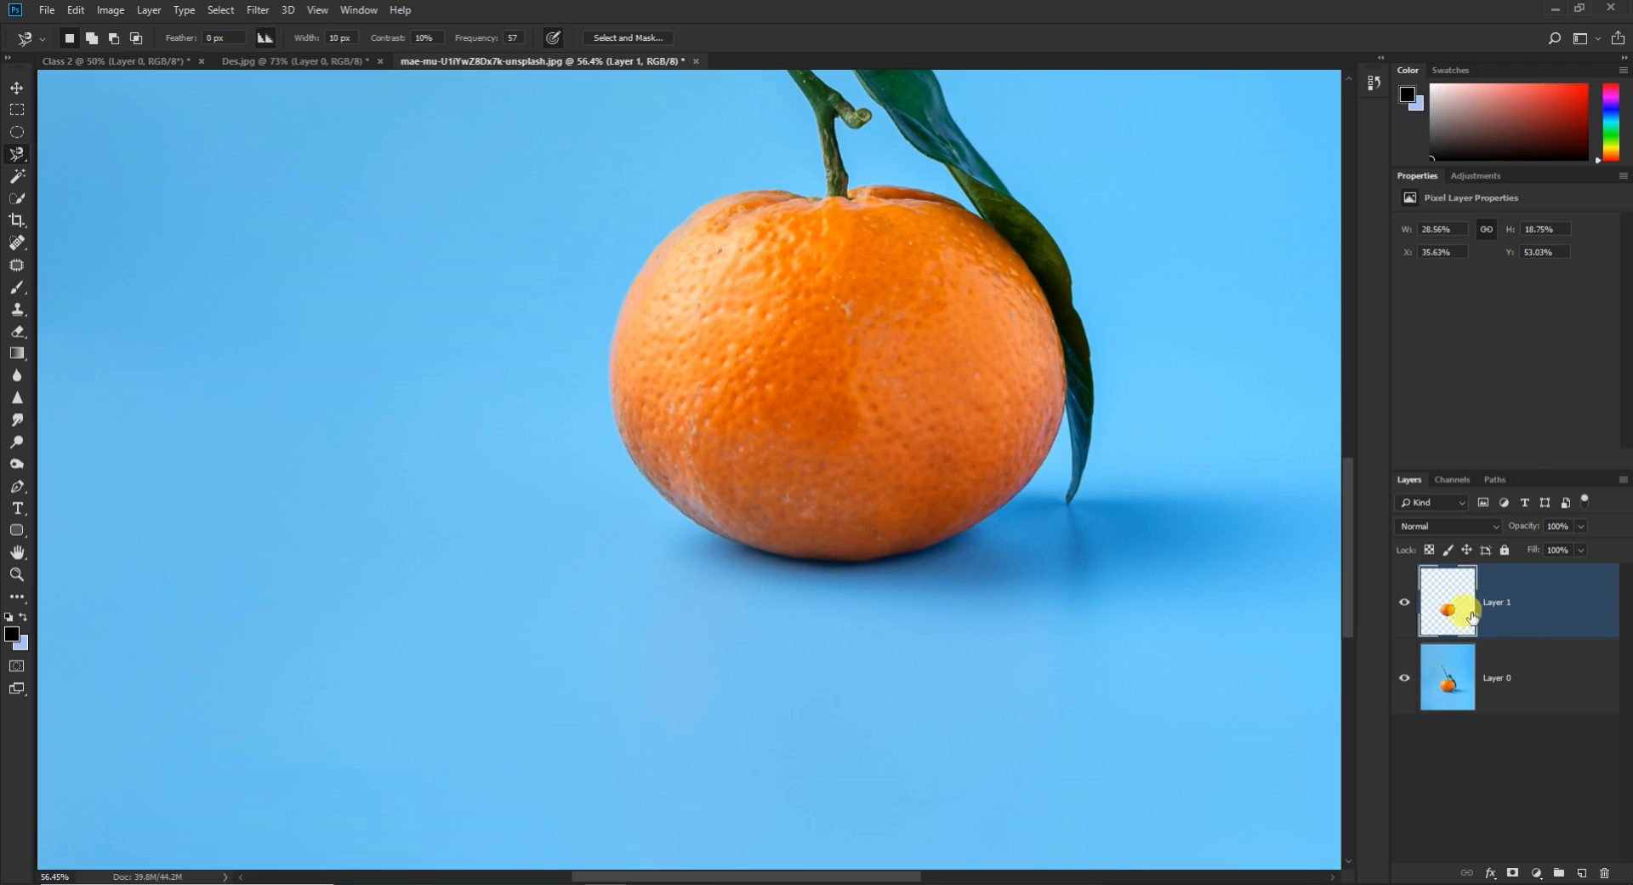
left_click(1402, 680)
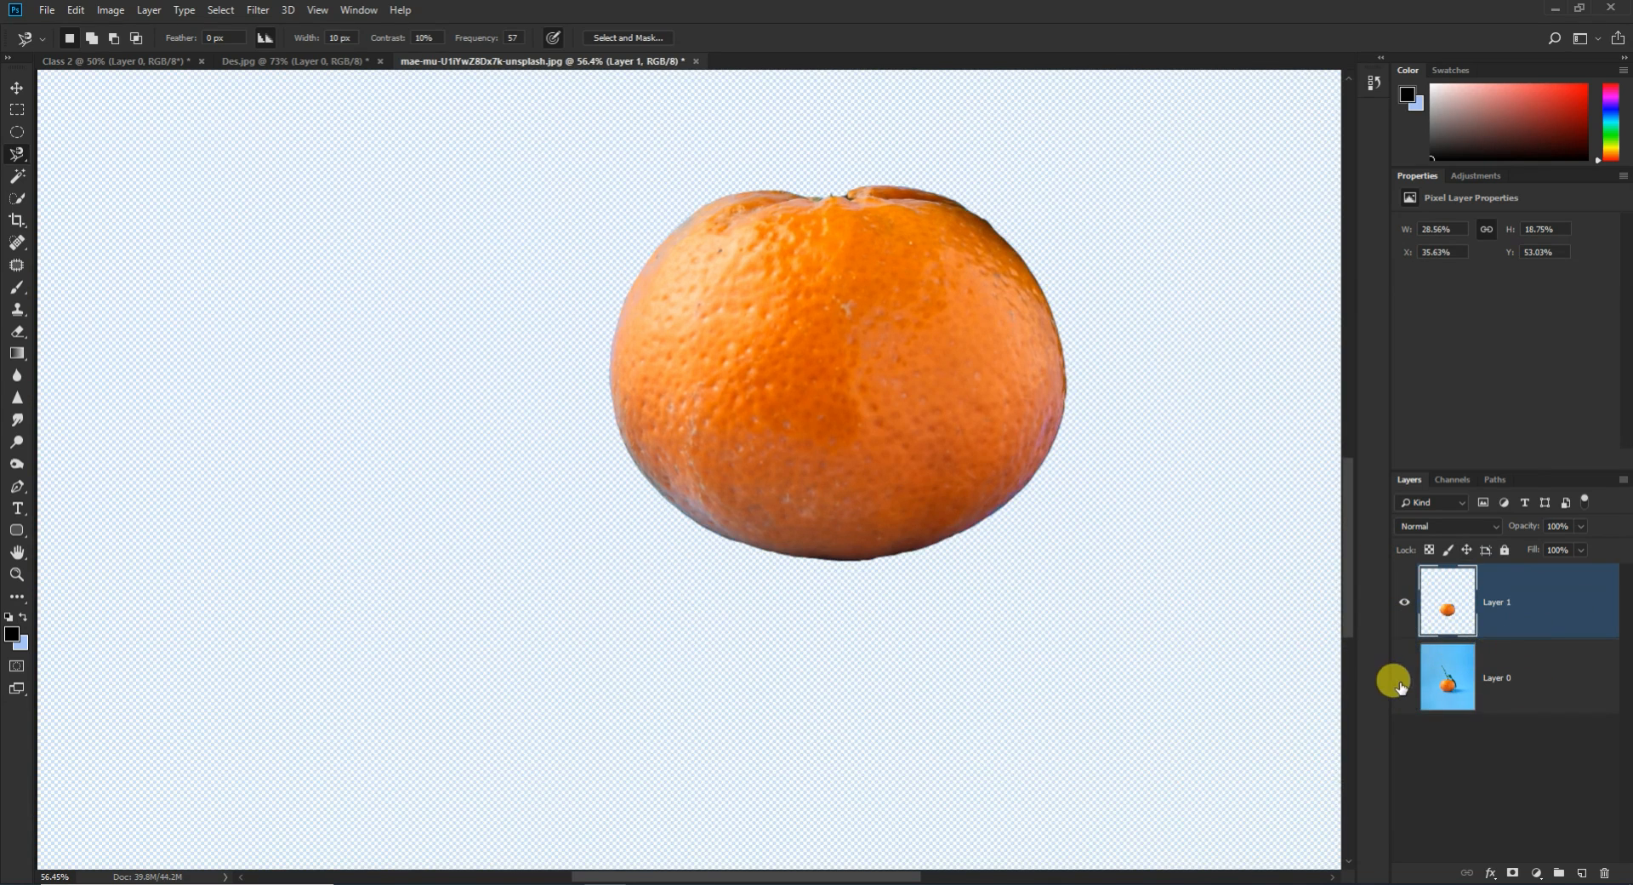
left_click(1402, 681)
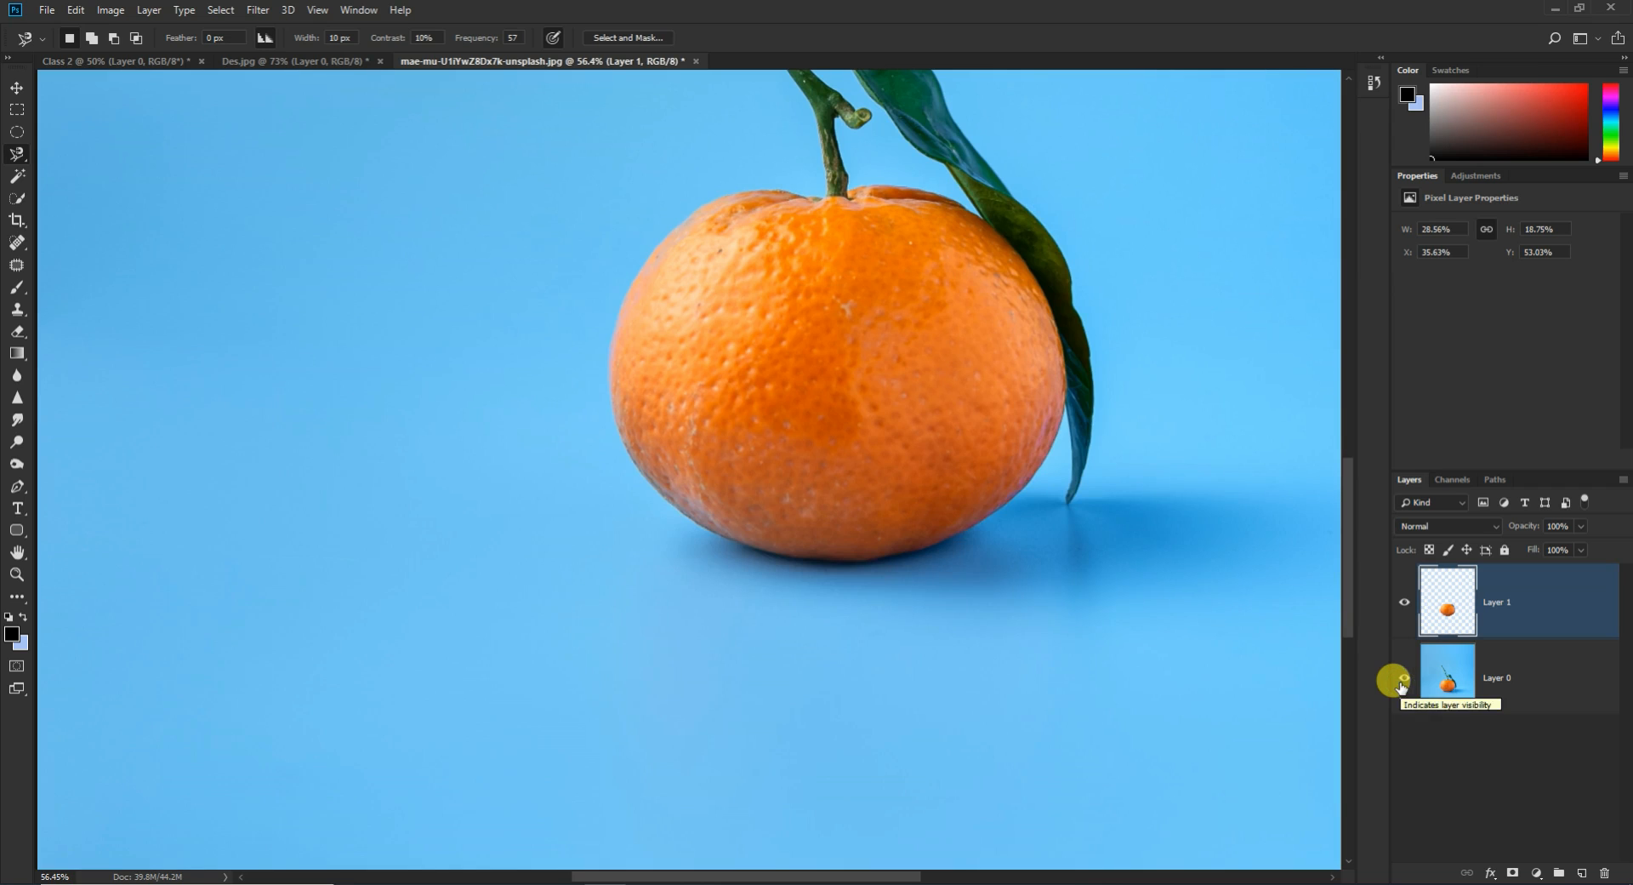
key("ctrl+z")
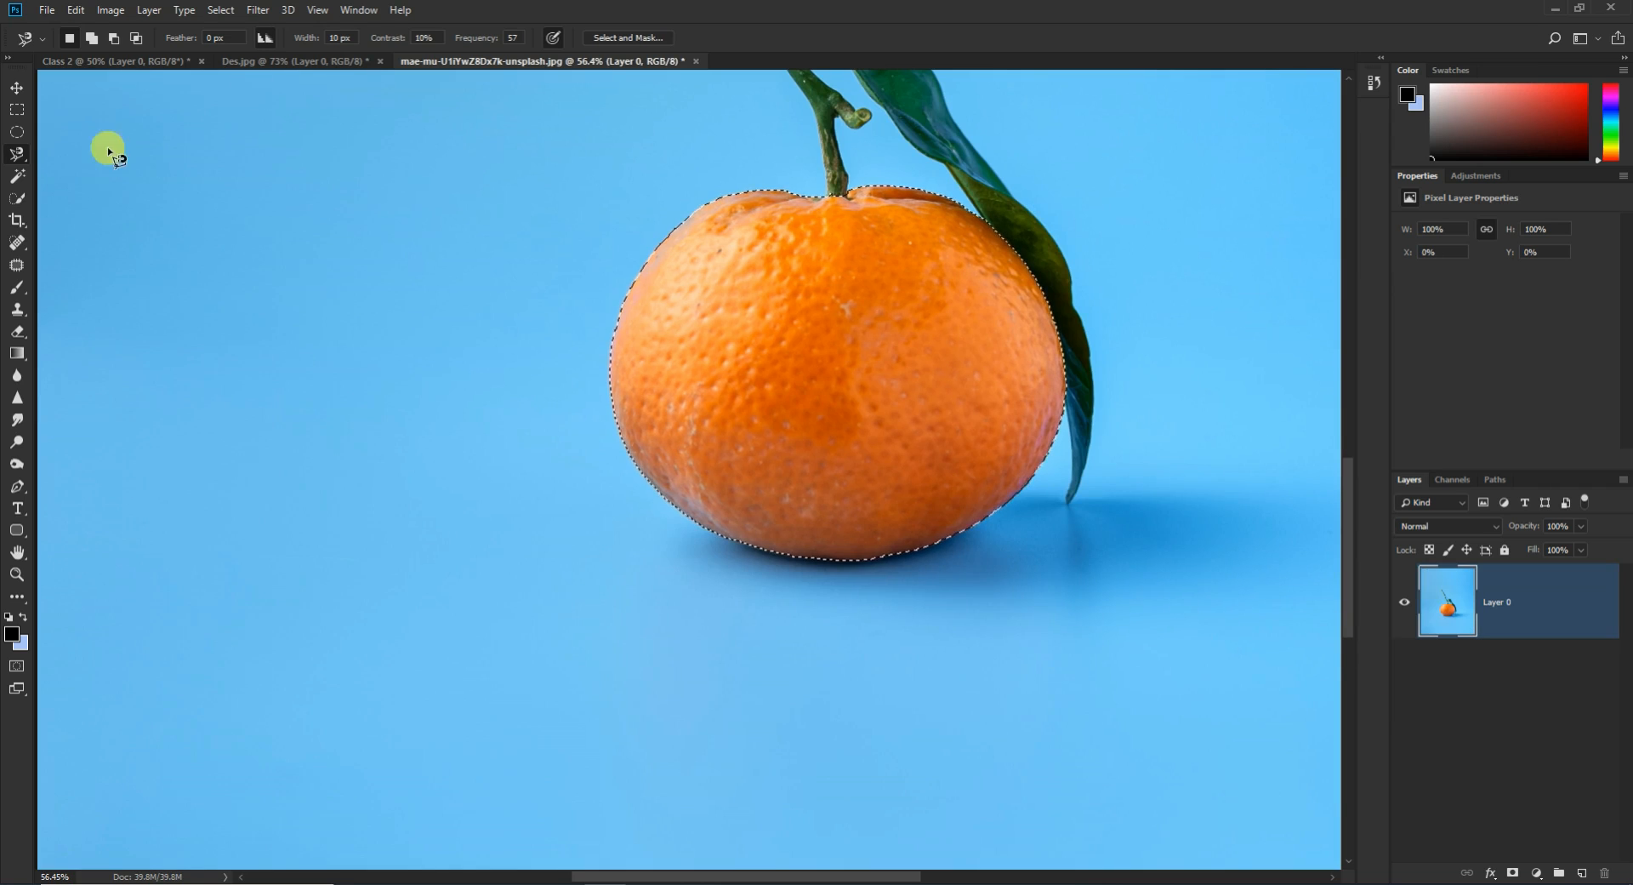
Step: Choose the Magnetic Lasso tool again and deselect the orange
right_click(17, 156)
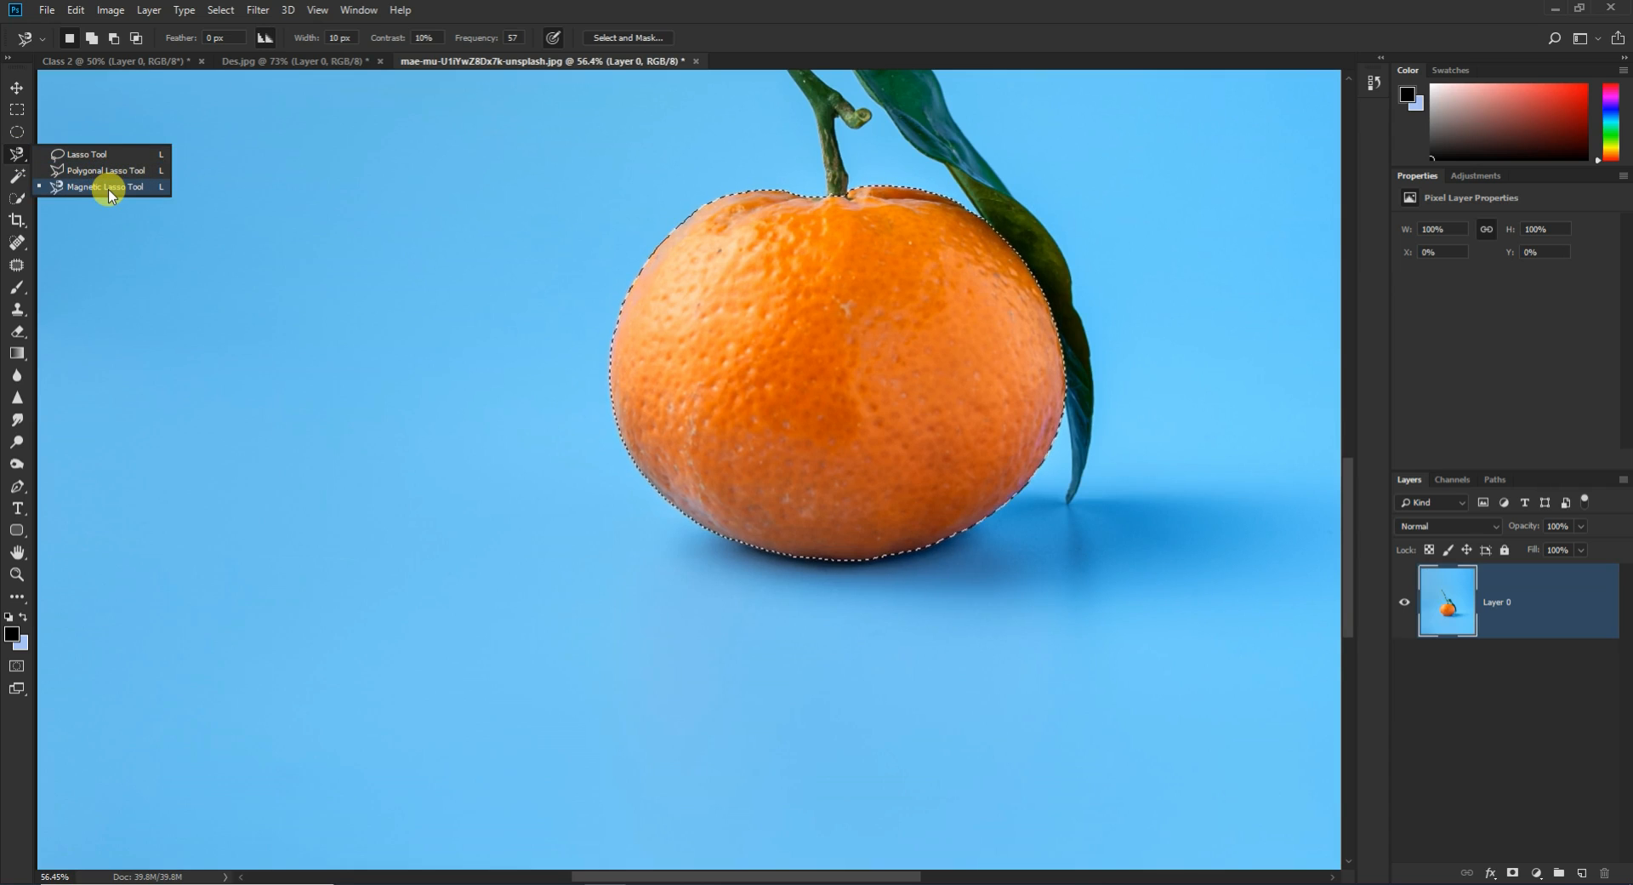
left_click(108, 188)
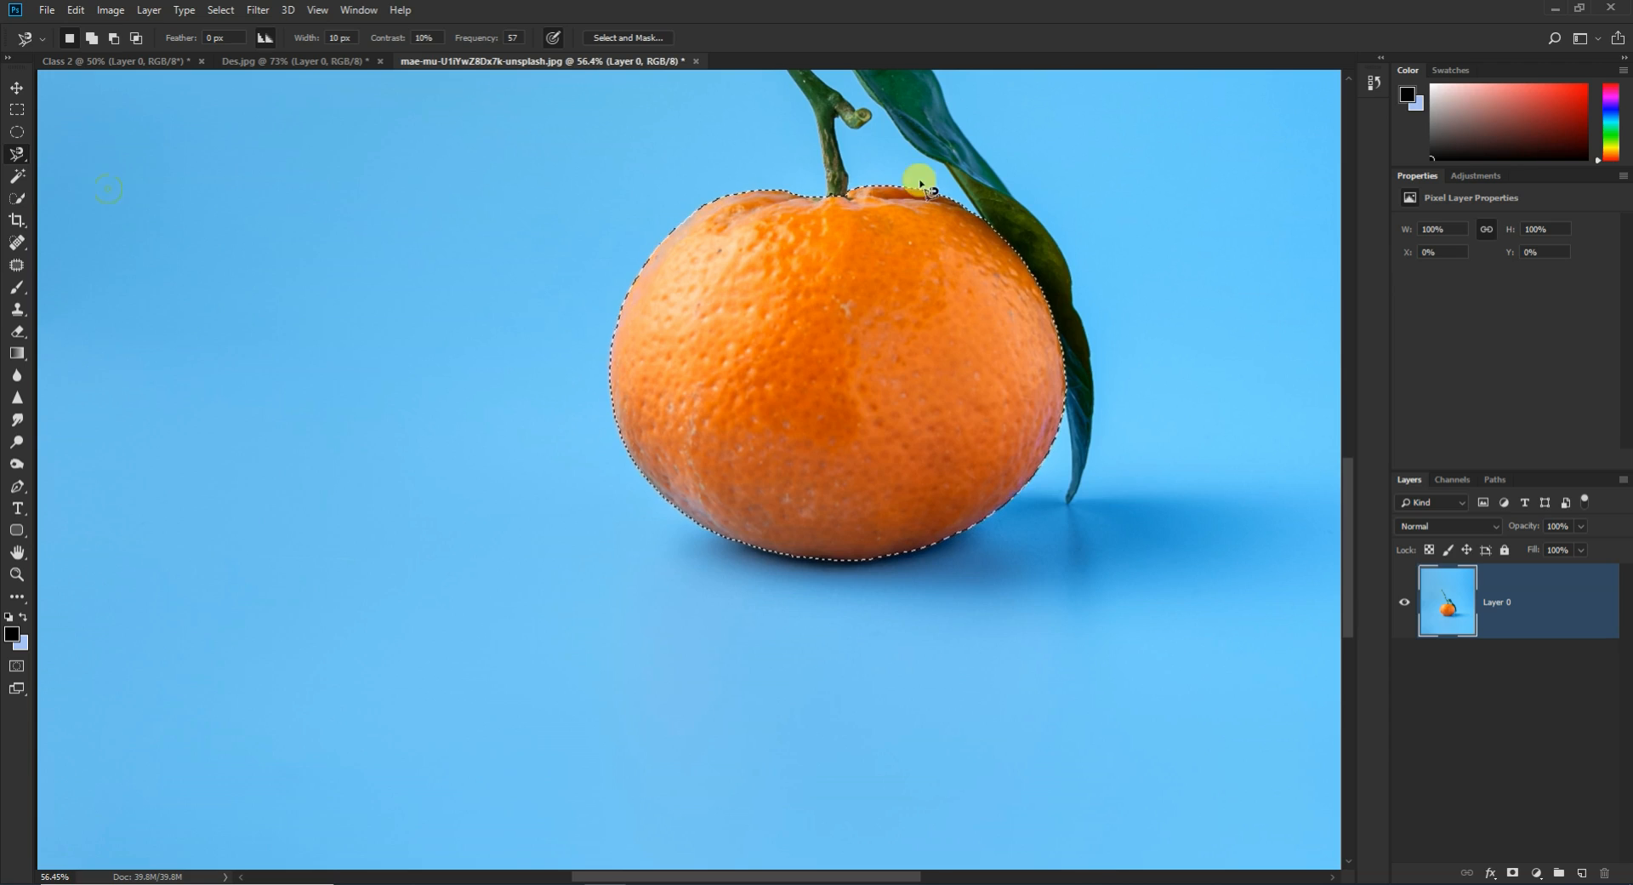
scroll(950, 396, "down", 2)
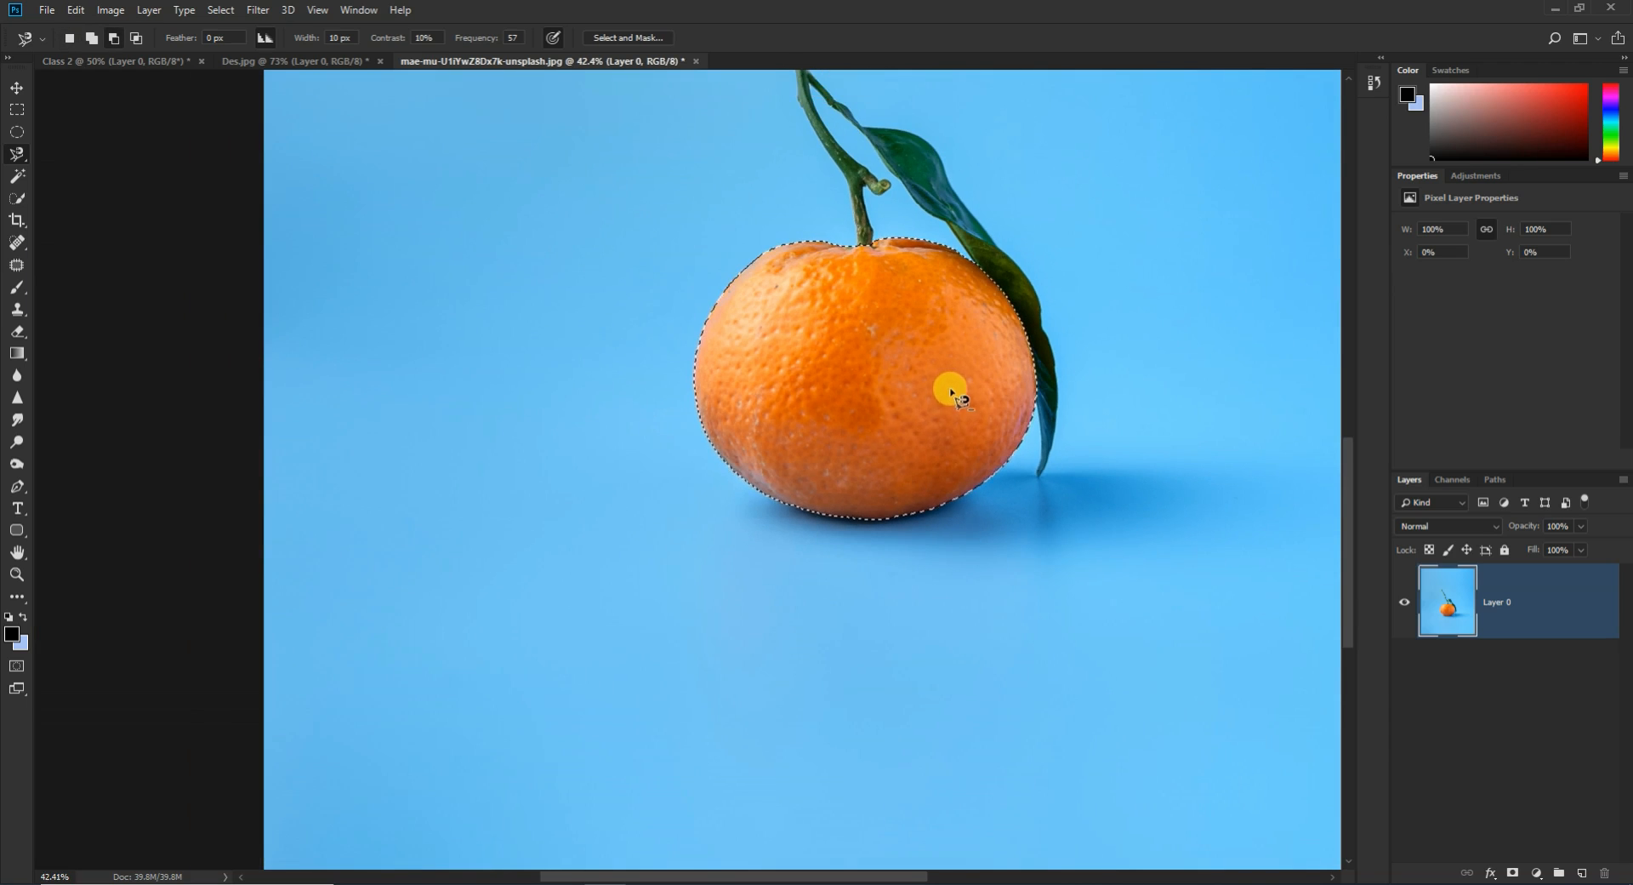
key("ctrl+d")
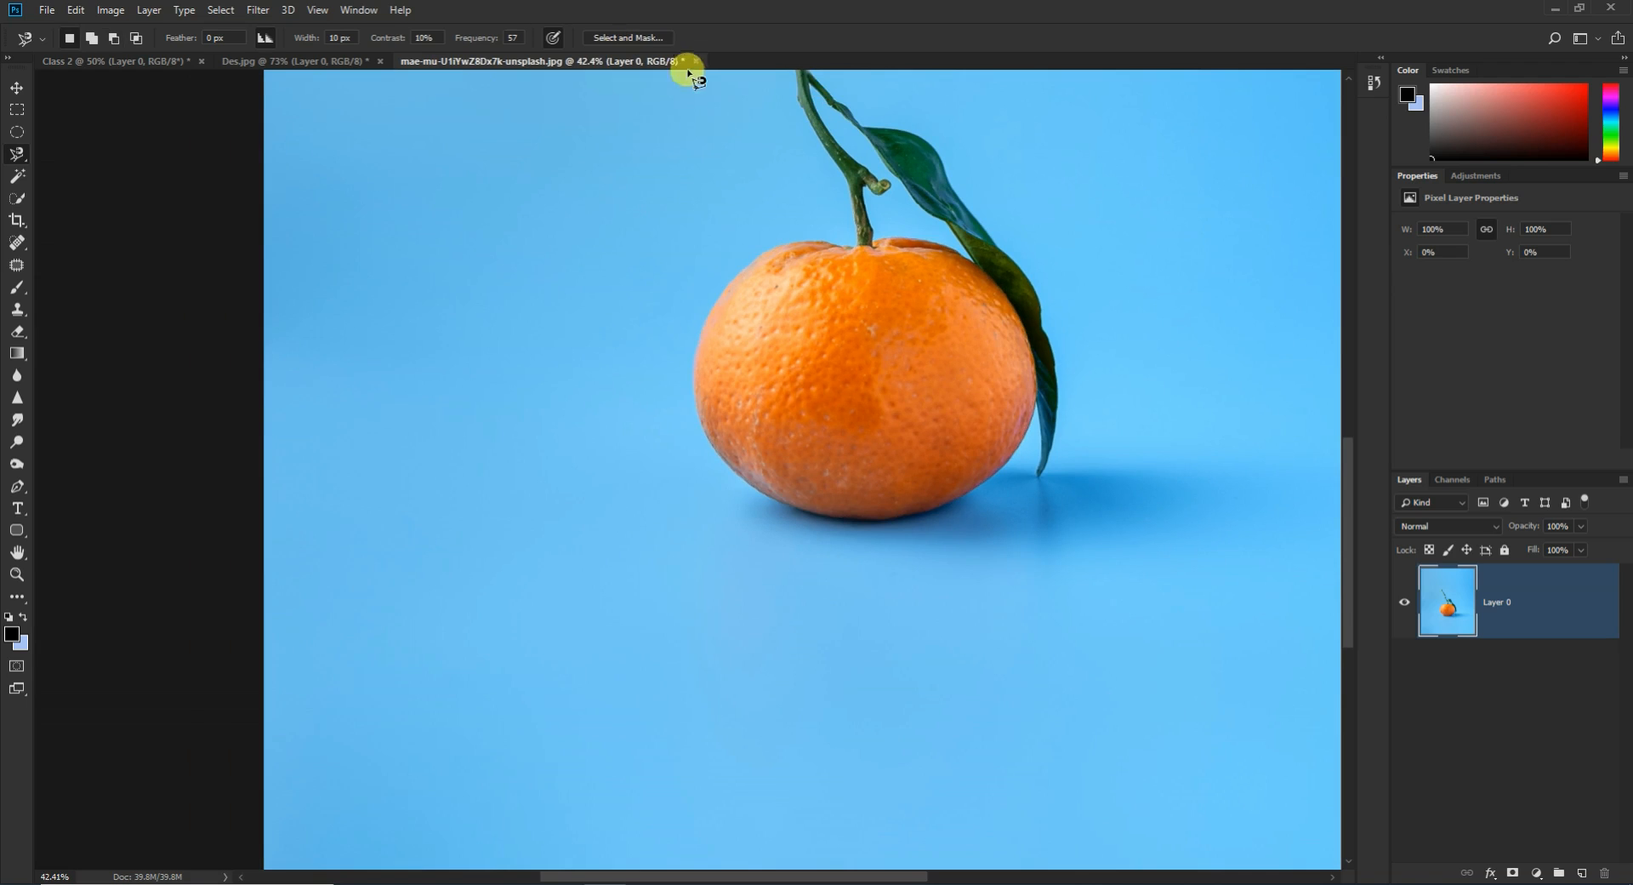
Step: Open the rubber duck image 71LgxJzwFKL._SL1500_ from the images folder
left_click(47, 10)
left_click(64, 49)
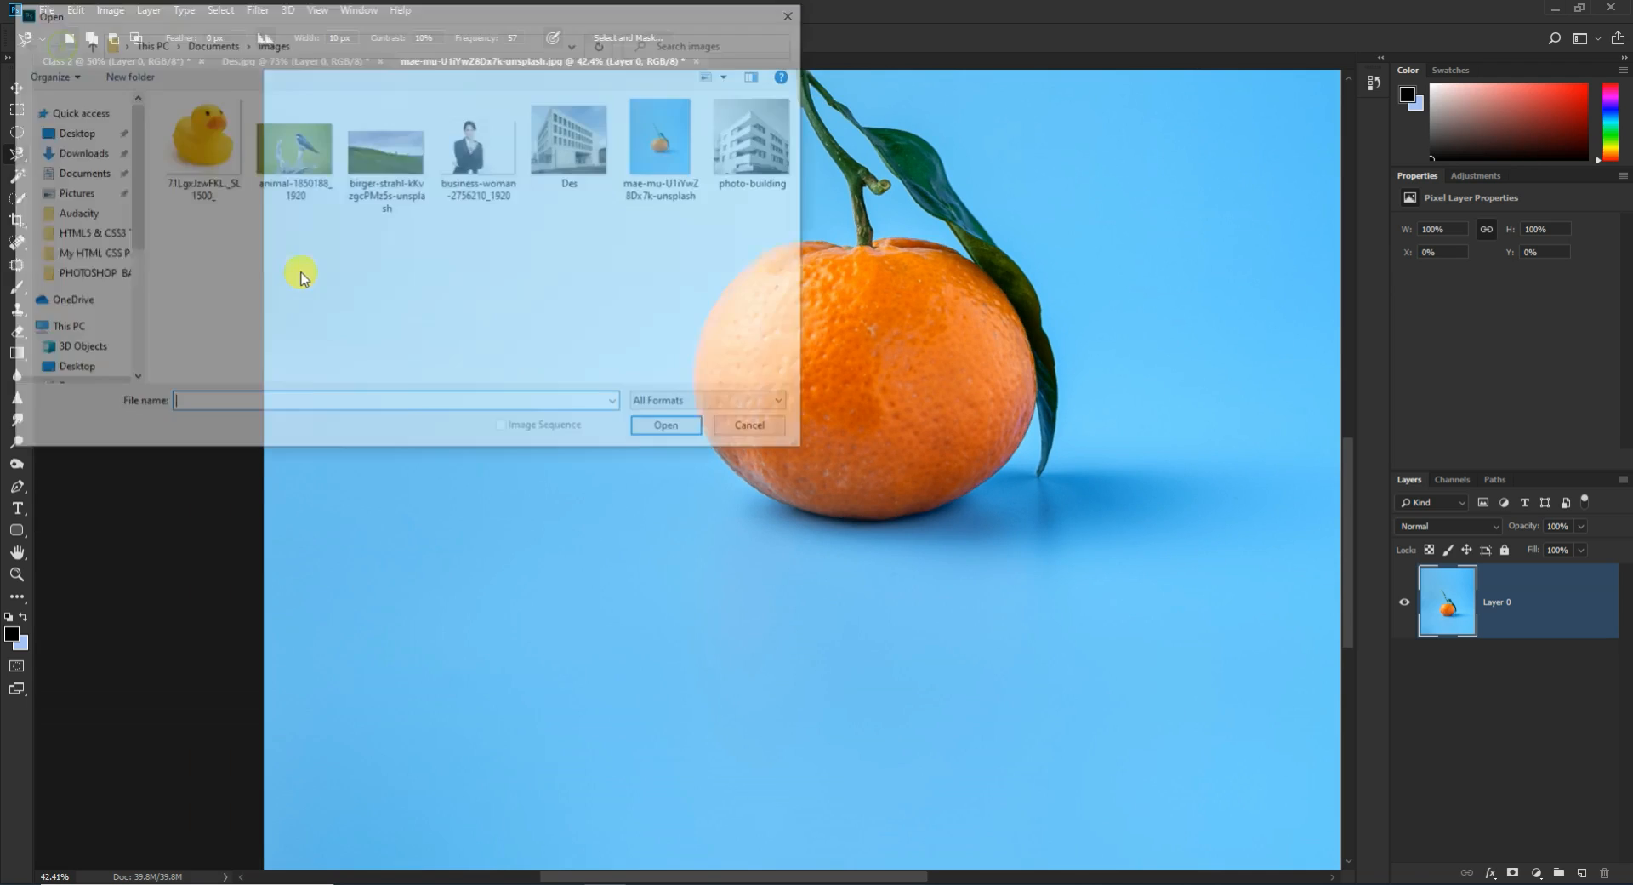
left_click(204, 143)
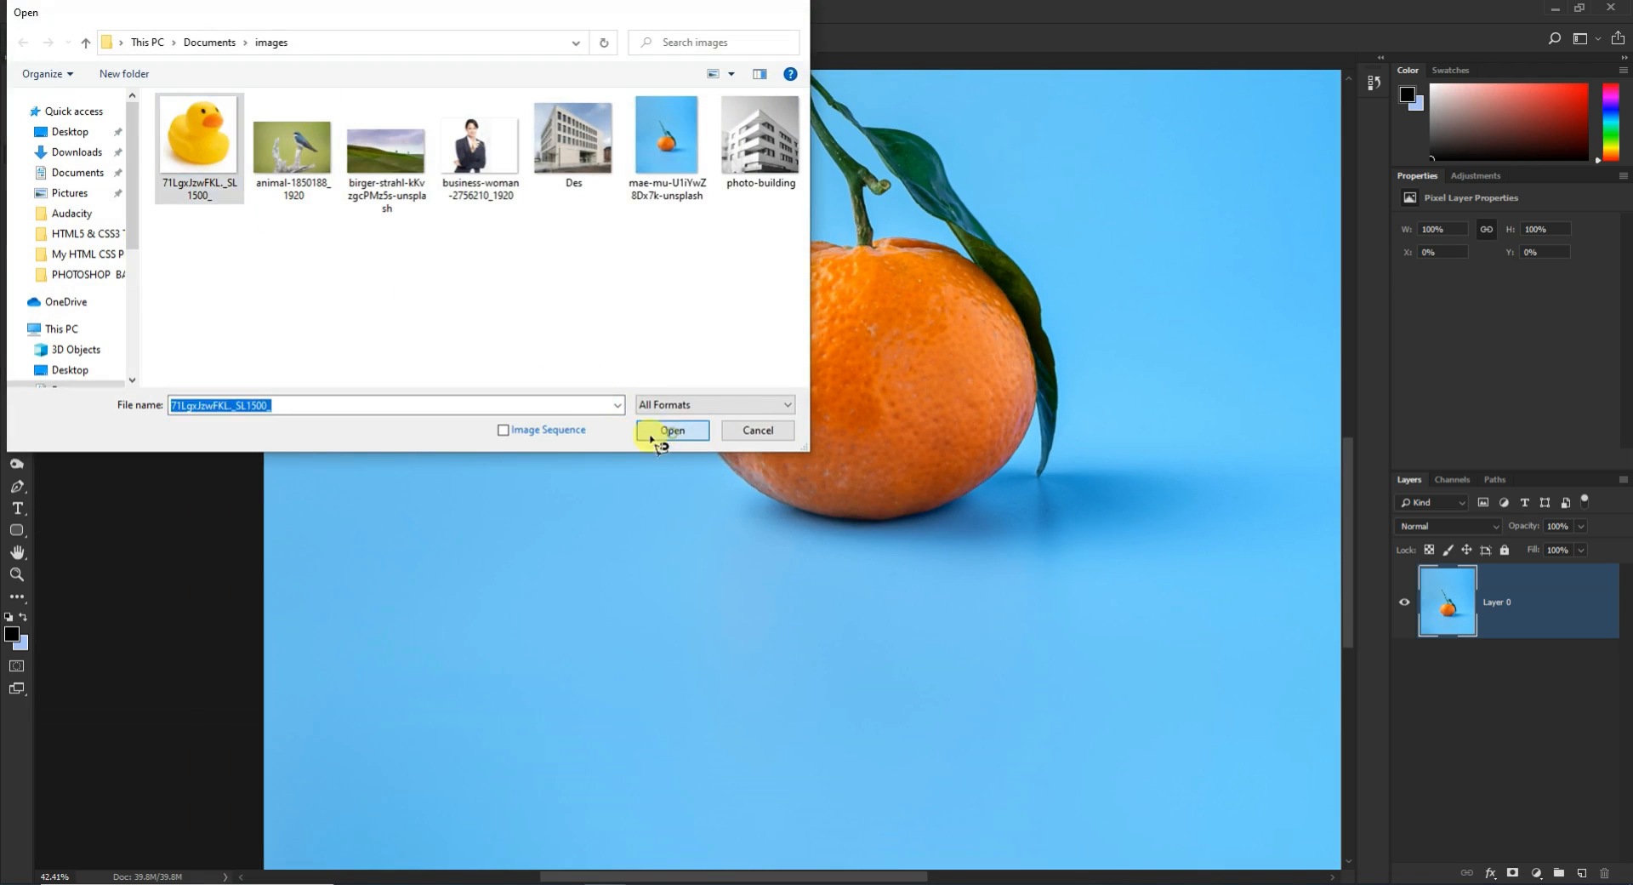
left_click(653, 438)
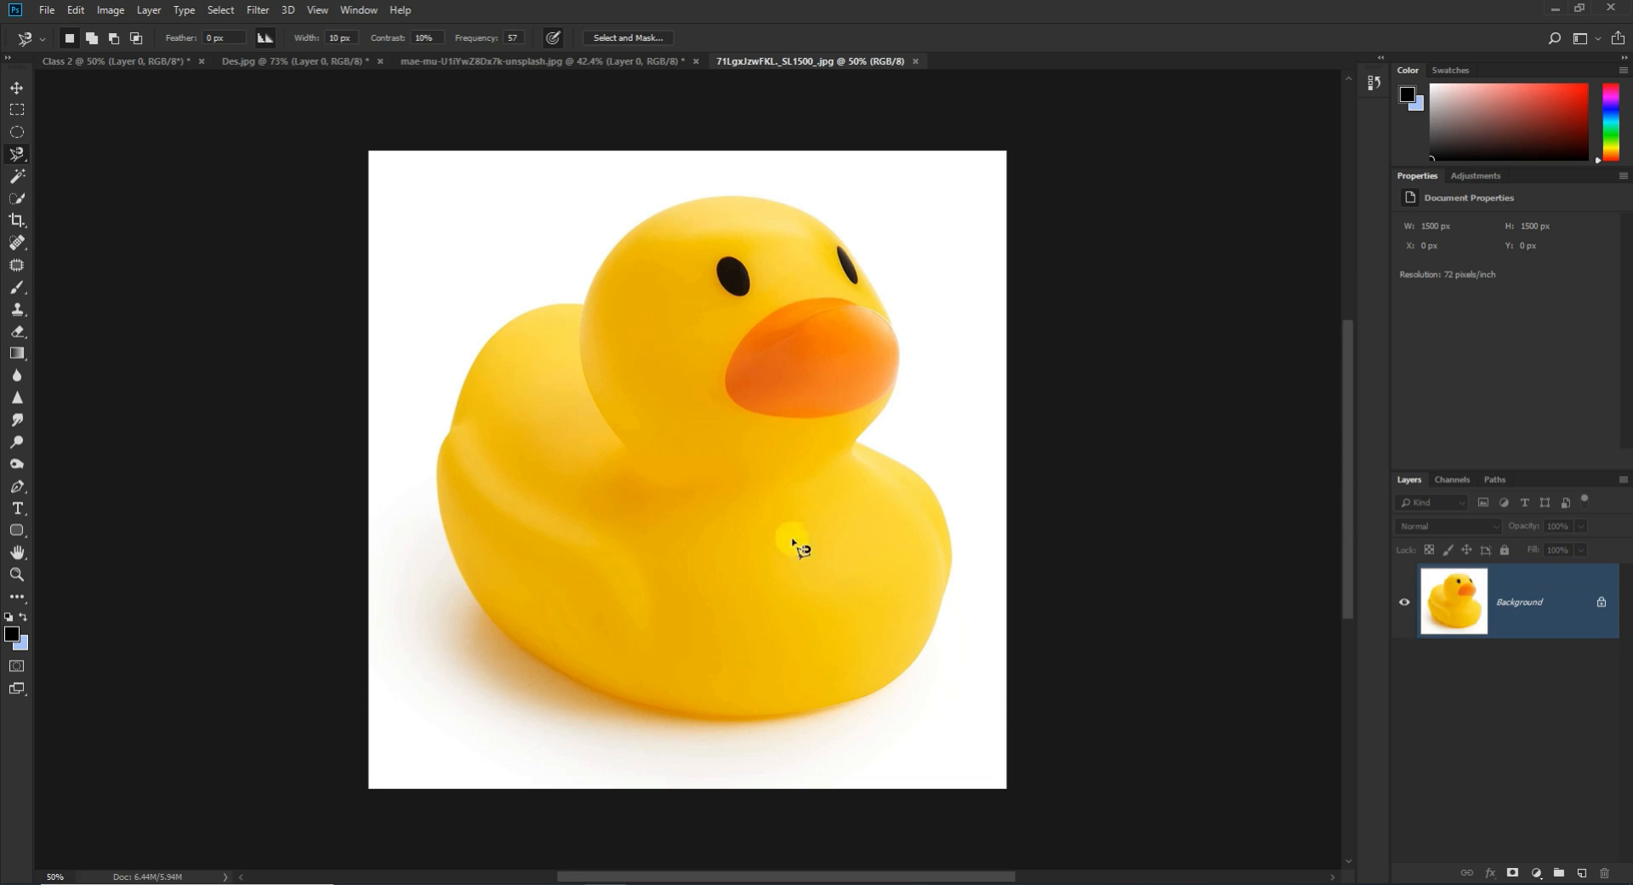
Step: Start a Magnetic Lasso outline at the top of the duck's head and trace the head's edge down to the beak
scroll(474, 354, "up", 2)
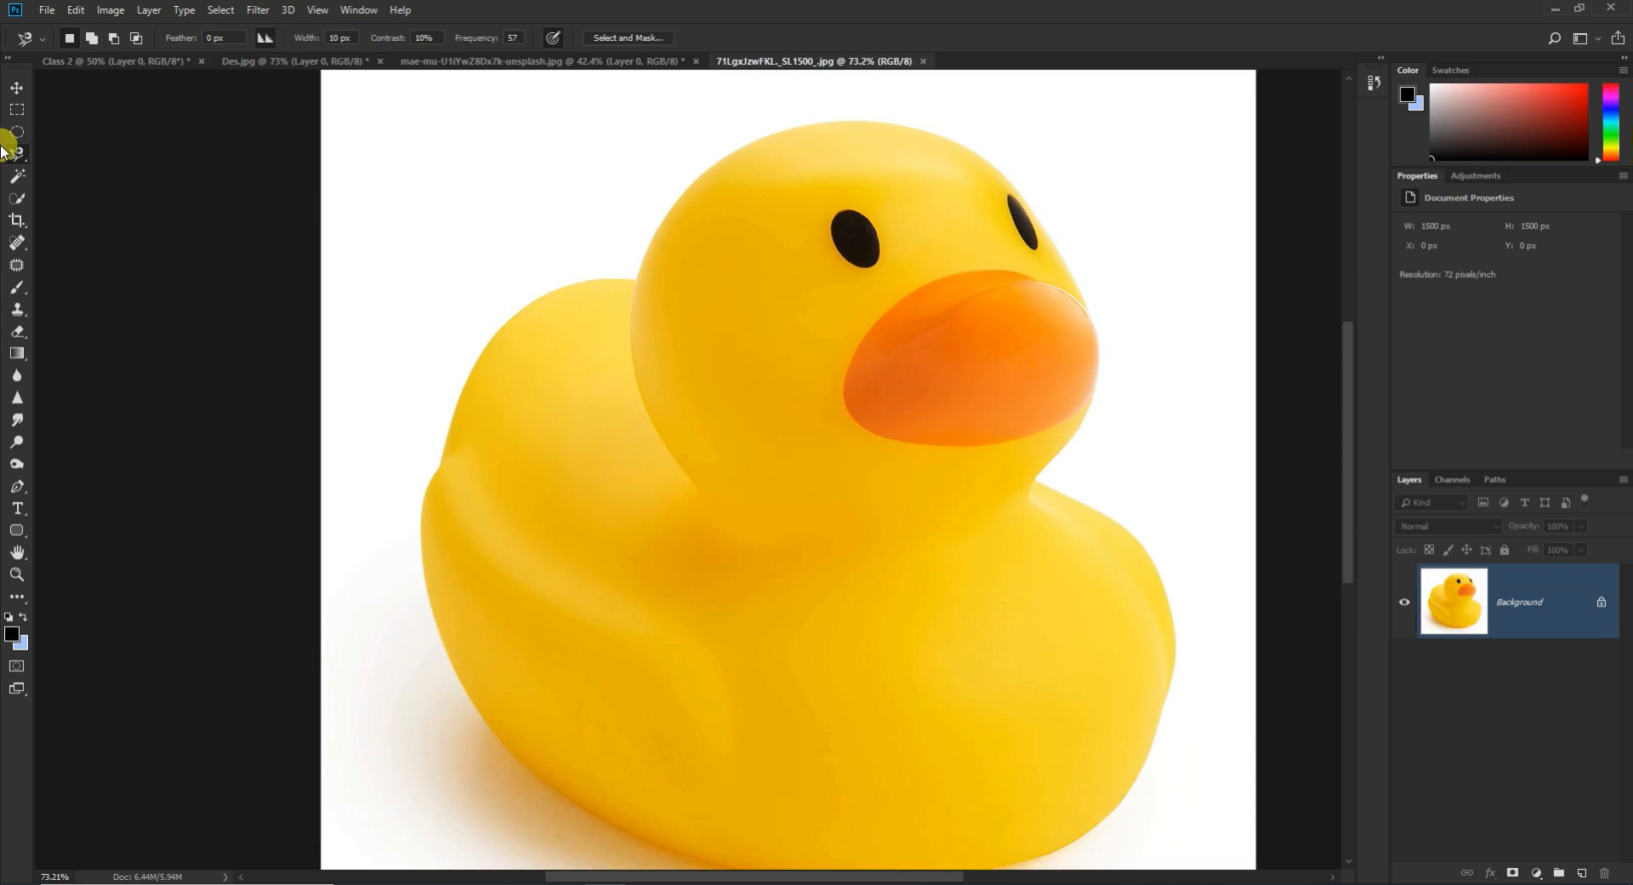
mouse_move(12, 154)
left_mouse_down()
mouse_move(73, 154)
mouse_move(89, 186)
left_mouse_up()
scroll(907, 150, "up", 3)
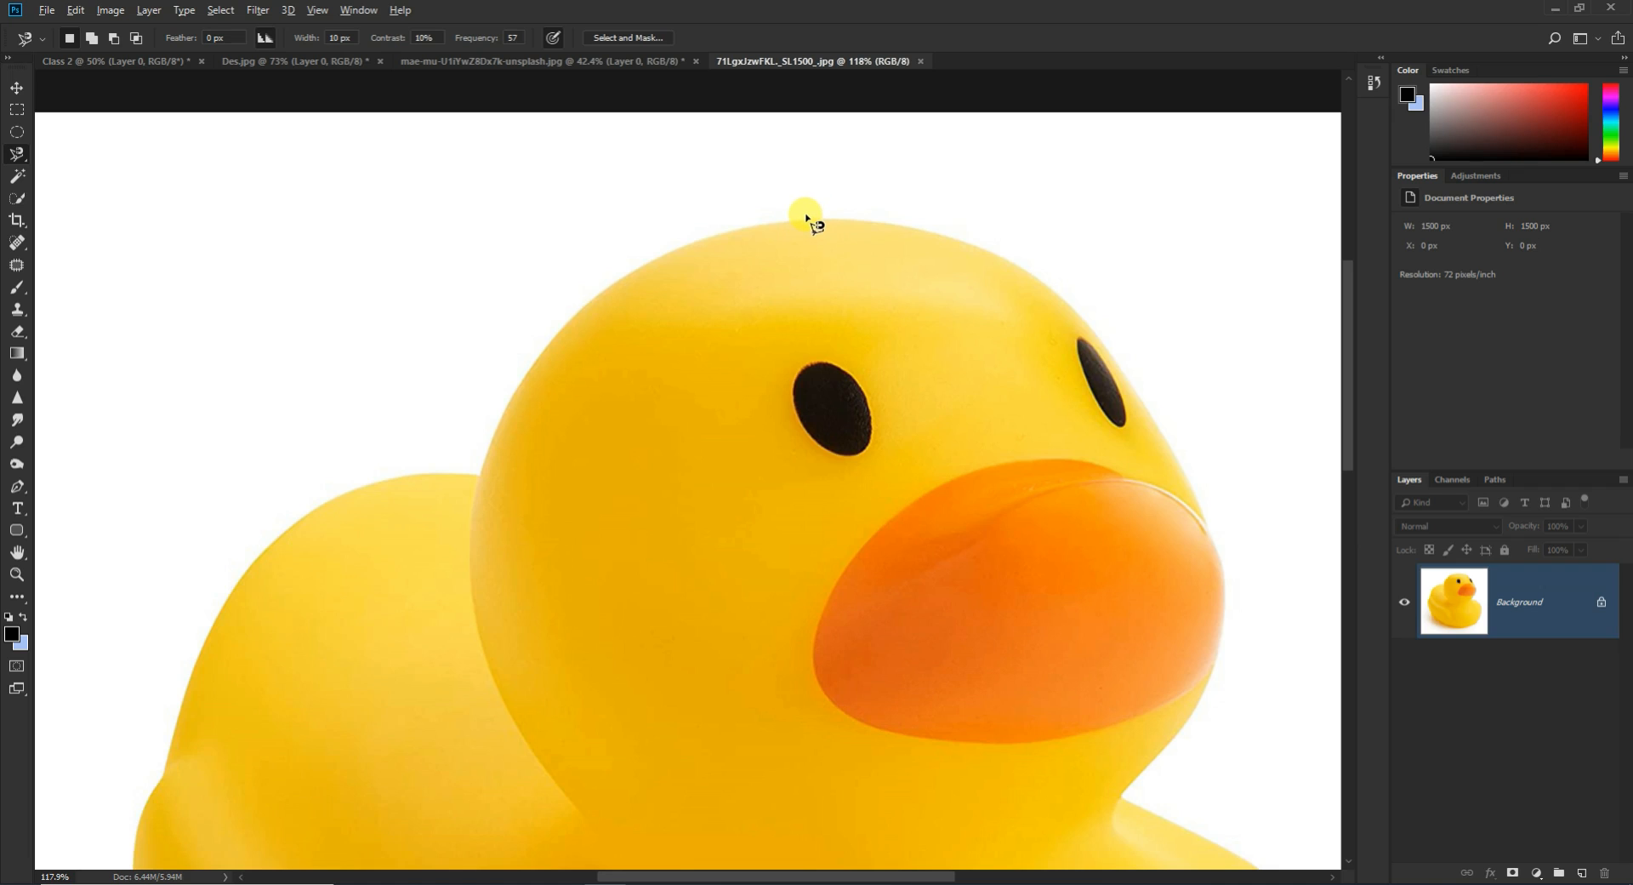
scroll(806, 218, "up", 2)
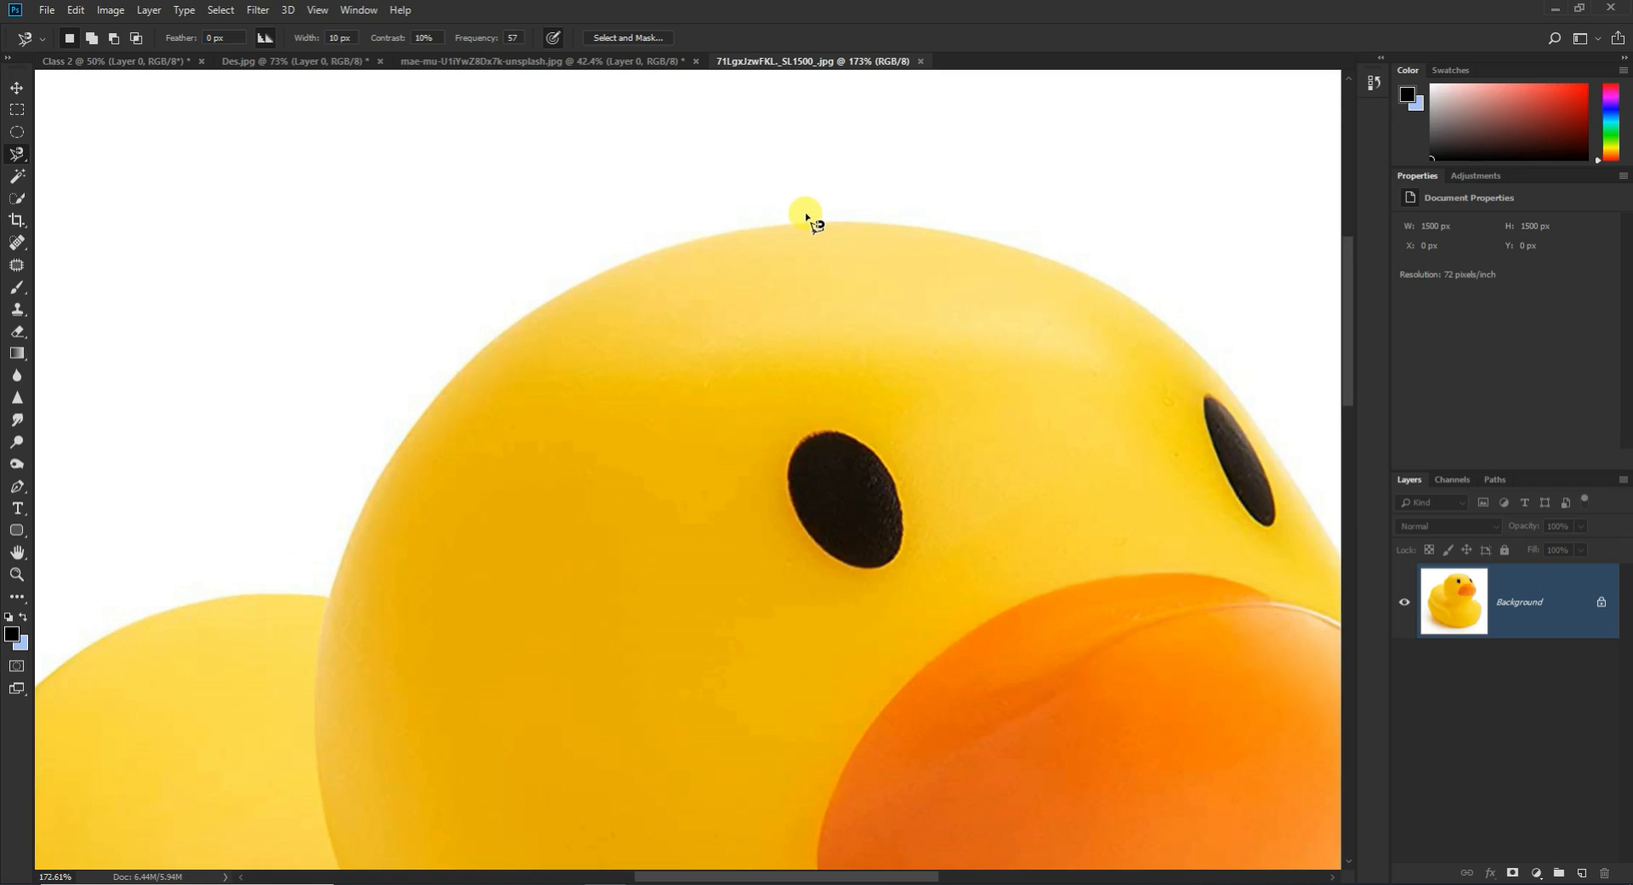
scroll(806, 217, "up", 1)
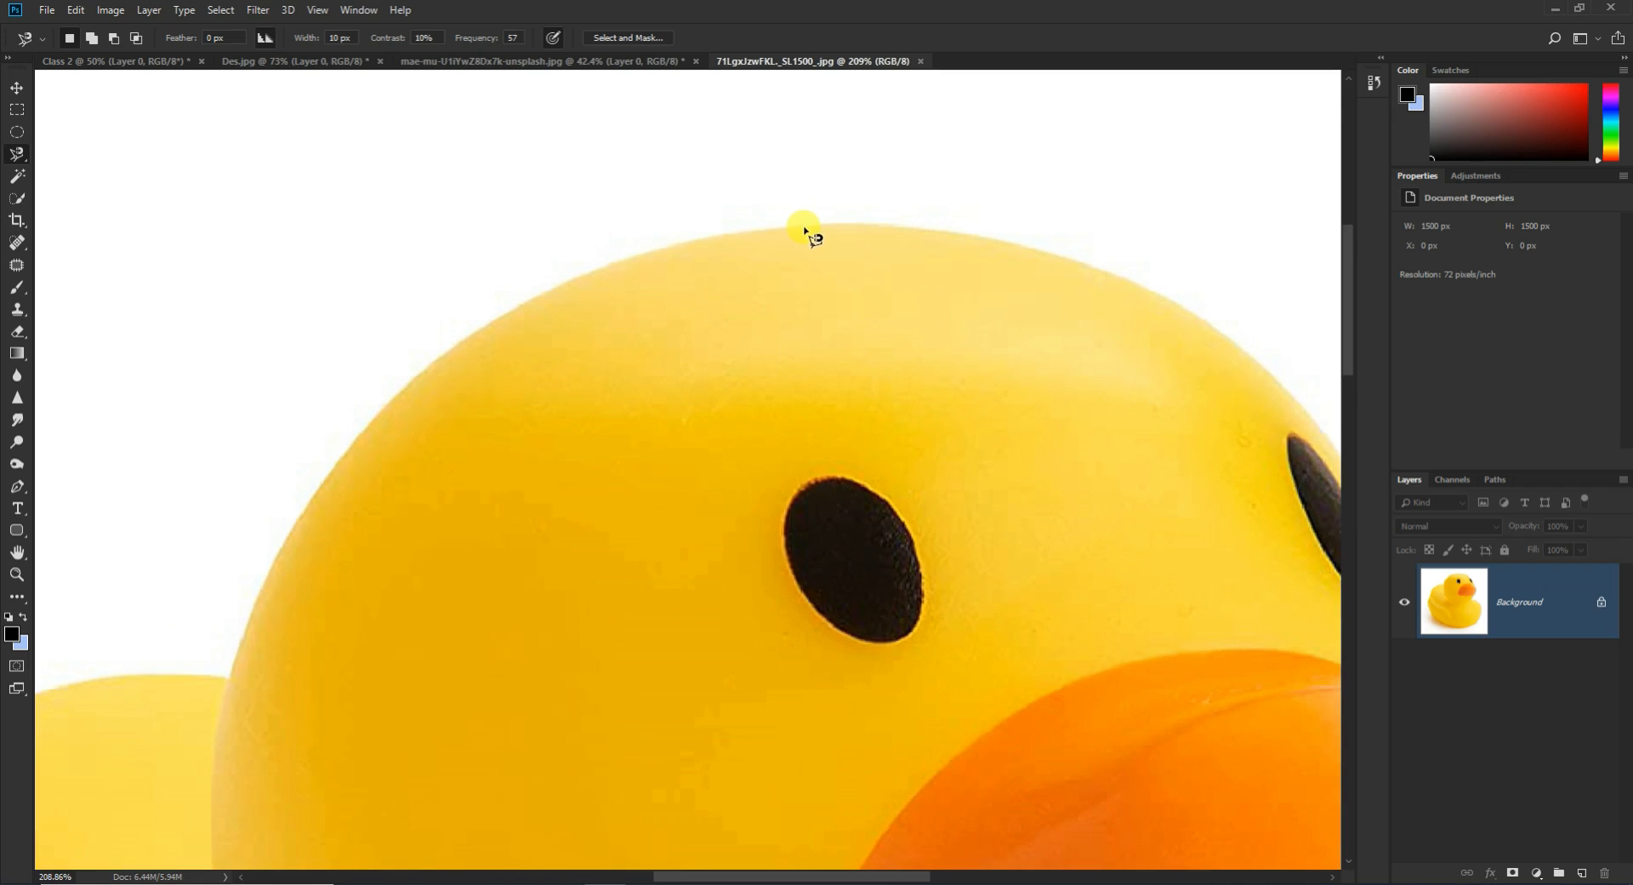
mouse_move(807, 226)
left_mouse_down()
mouse_move(985, 238)
mouse_move(1096, 276)
mouse_move(871, 170)
mouse_move(659, 101)
mouse_move(725, 119)
mouse_move(883, 239)
left_mouse_up()
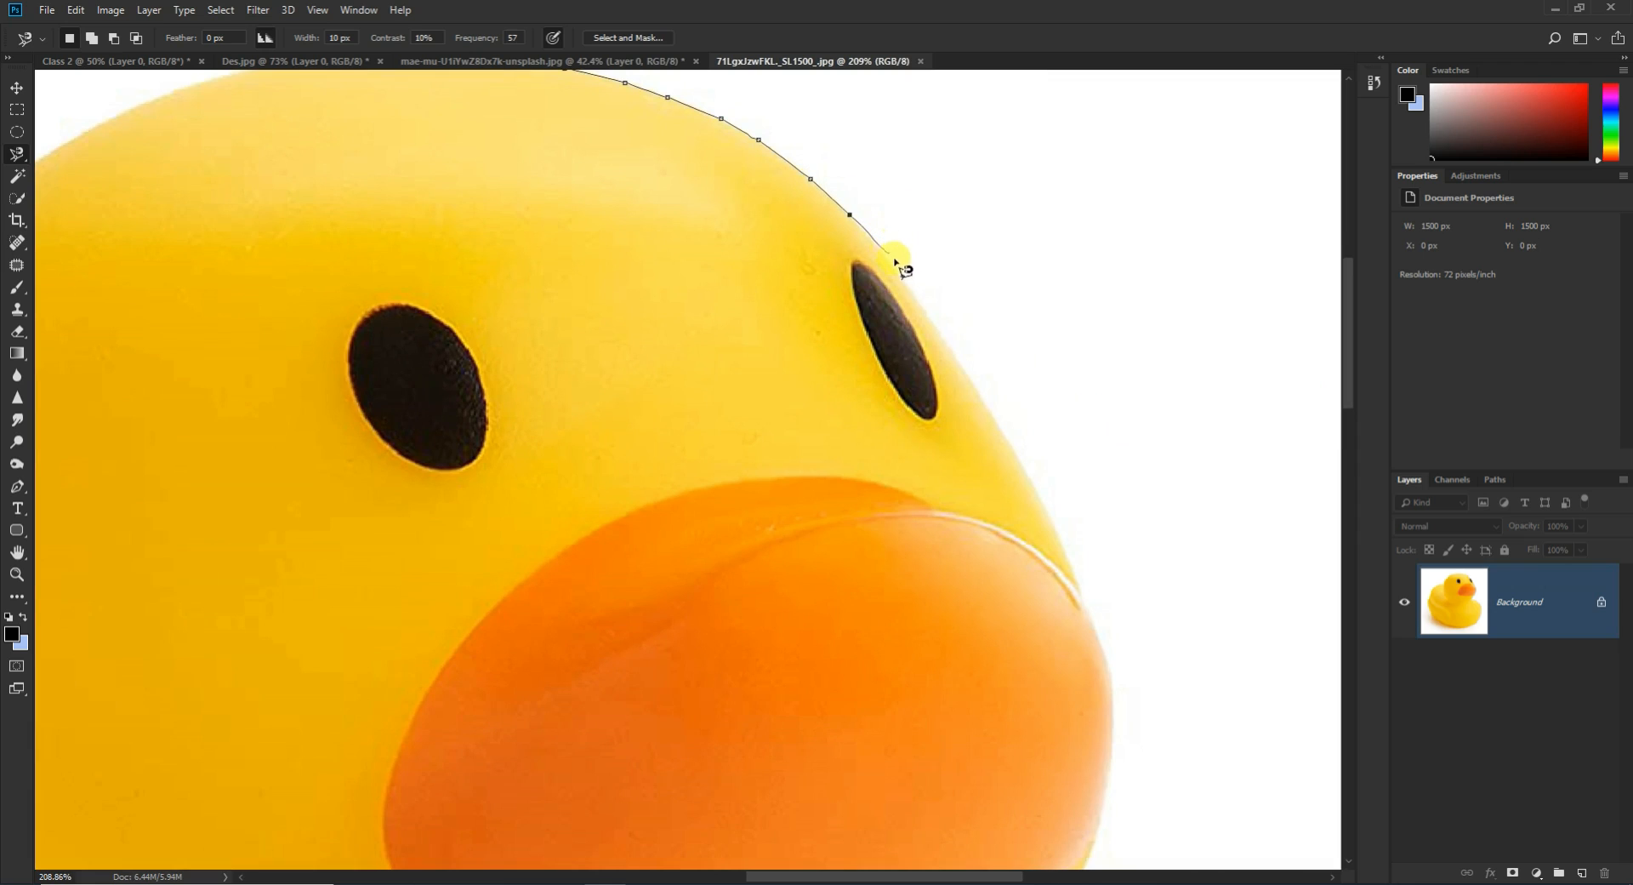
left_click_drag(916, 296, 957, 349)
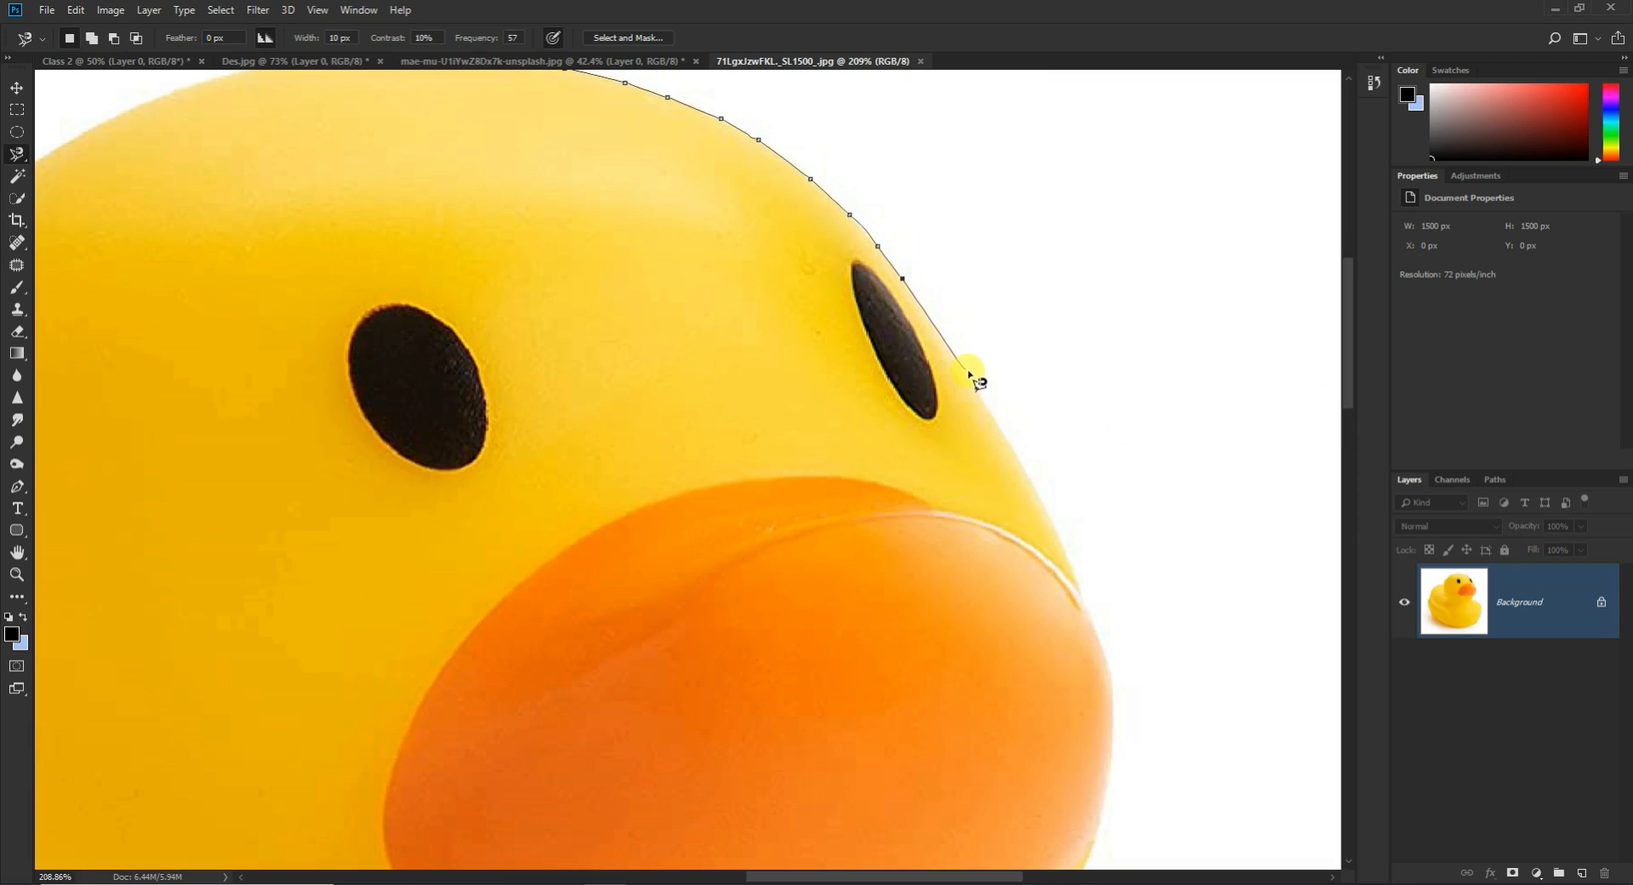
mouse_move(985, 402)
left_mouse_down()
mouse_move(1029, 467)
mouse_move(988, 441)
mouse_move(888, 259)
mouse_move(957, 394)
left_mouse_up()
key("space")
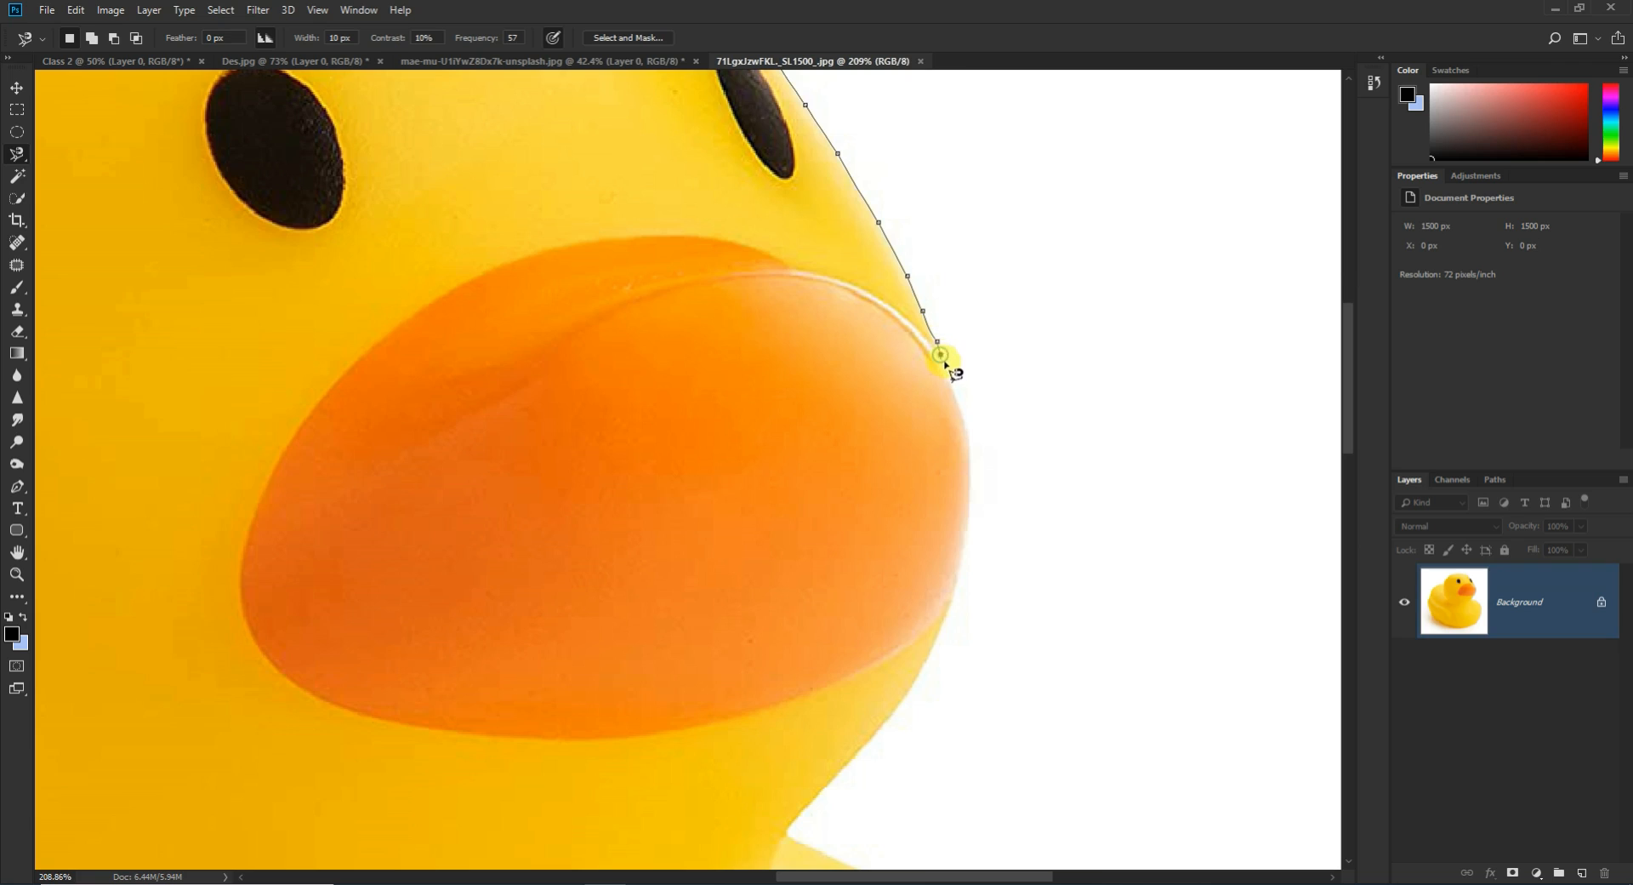
Step: Continue the Magnetic Lasso outline around the beak, adding manual anchor points, and down to the notch at the neck
left_click(955, 383)
left_click(966, 432)
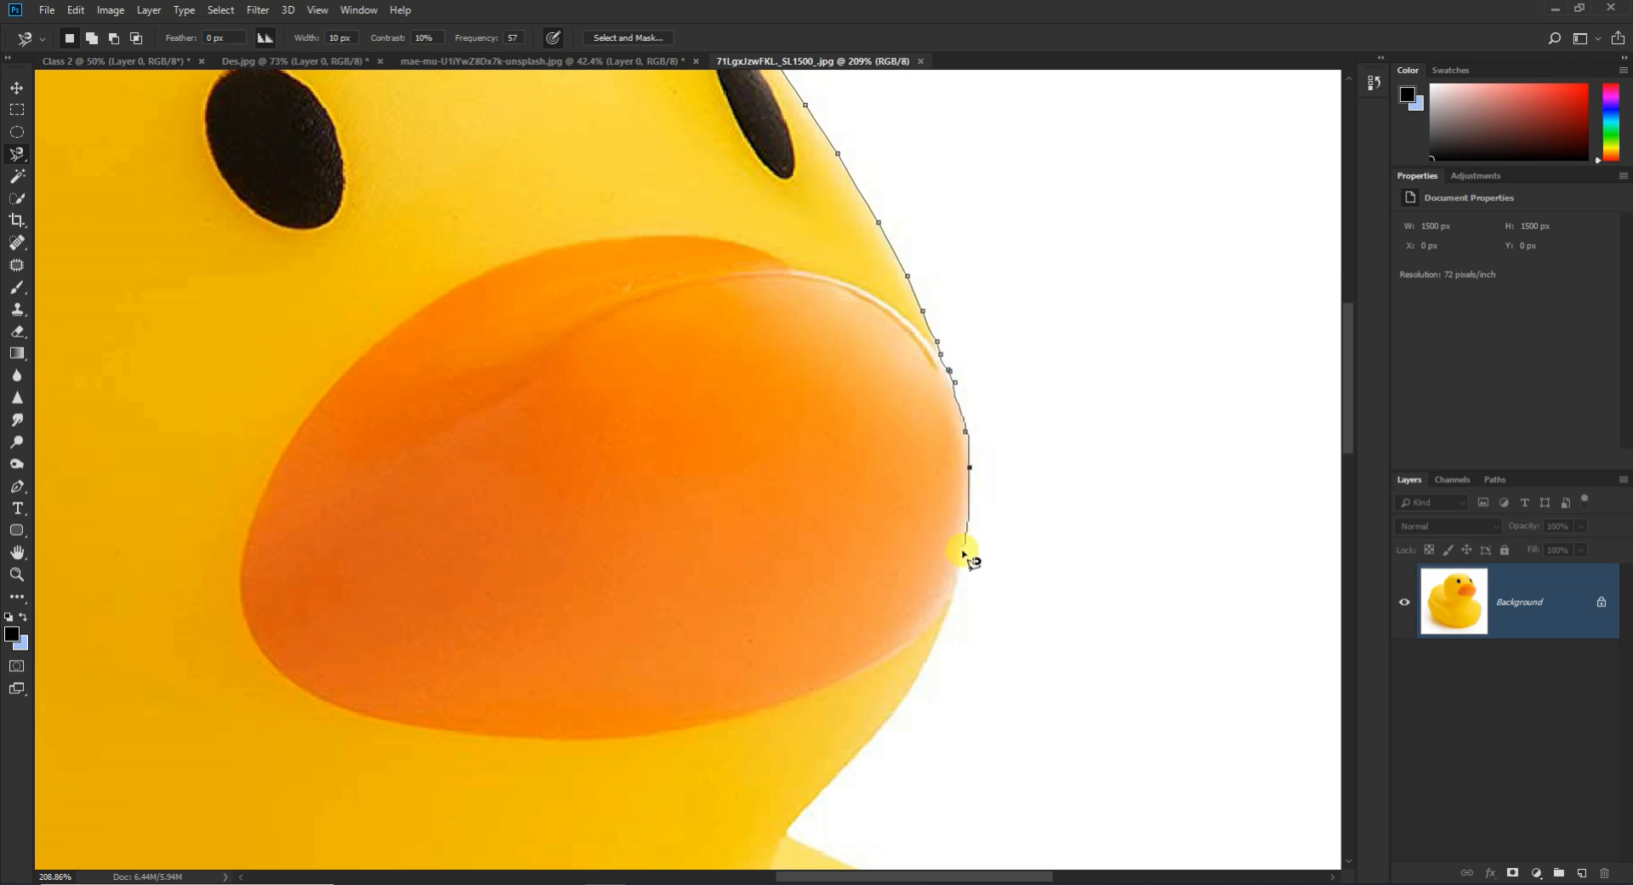
left_click_drag(933, 623, 884, 358)
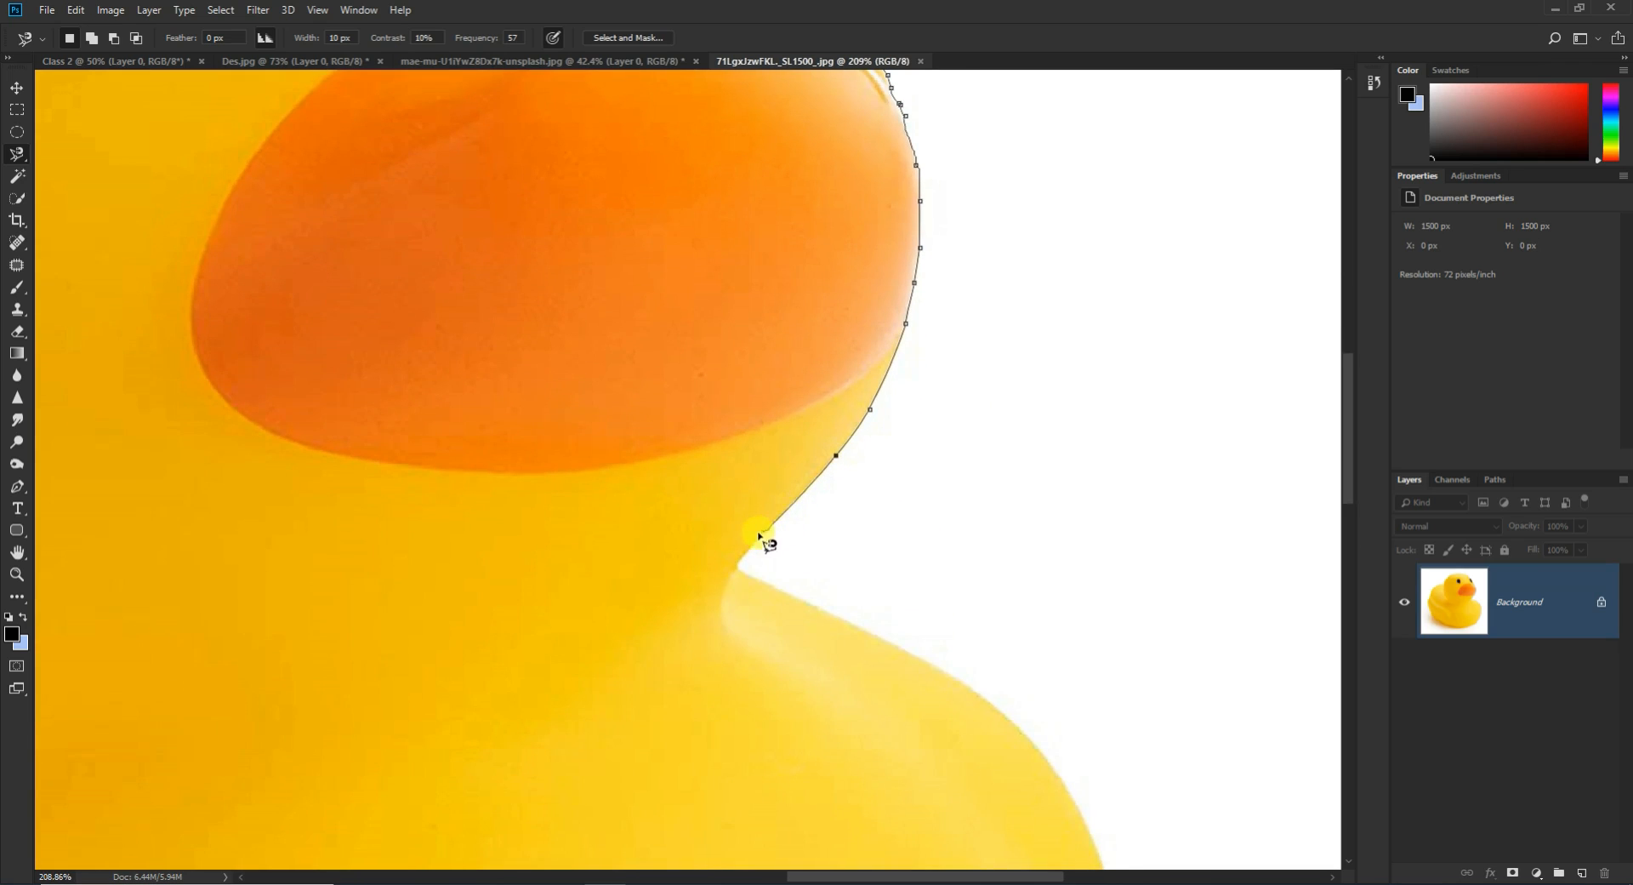
left_click(737, 563)
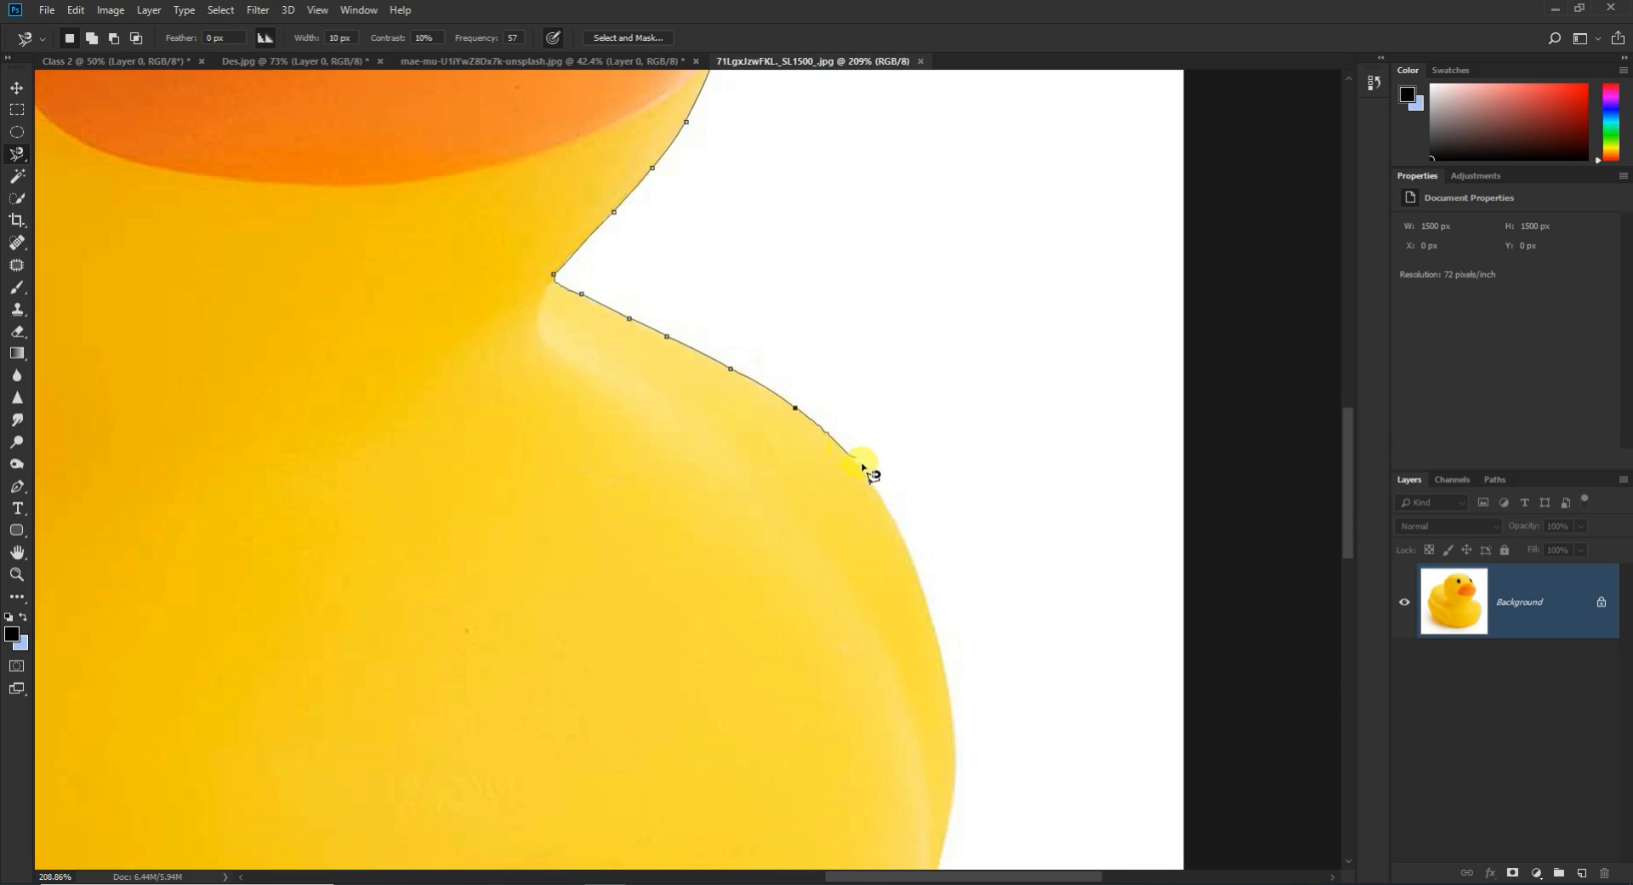
Step: Continue the Magnetic Lasso outline from the neck notch down the duck's chest and along its lower edge to the underside
mouse_move(933, 581)
left_mouse_down()
mouse_move(806, 368)
mouse_move(742, 196)
left_mouse_up()
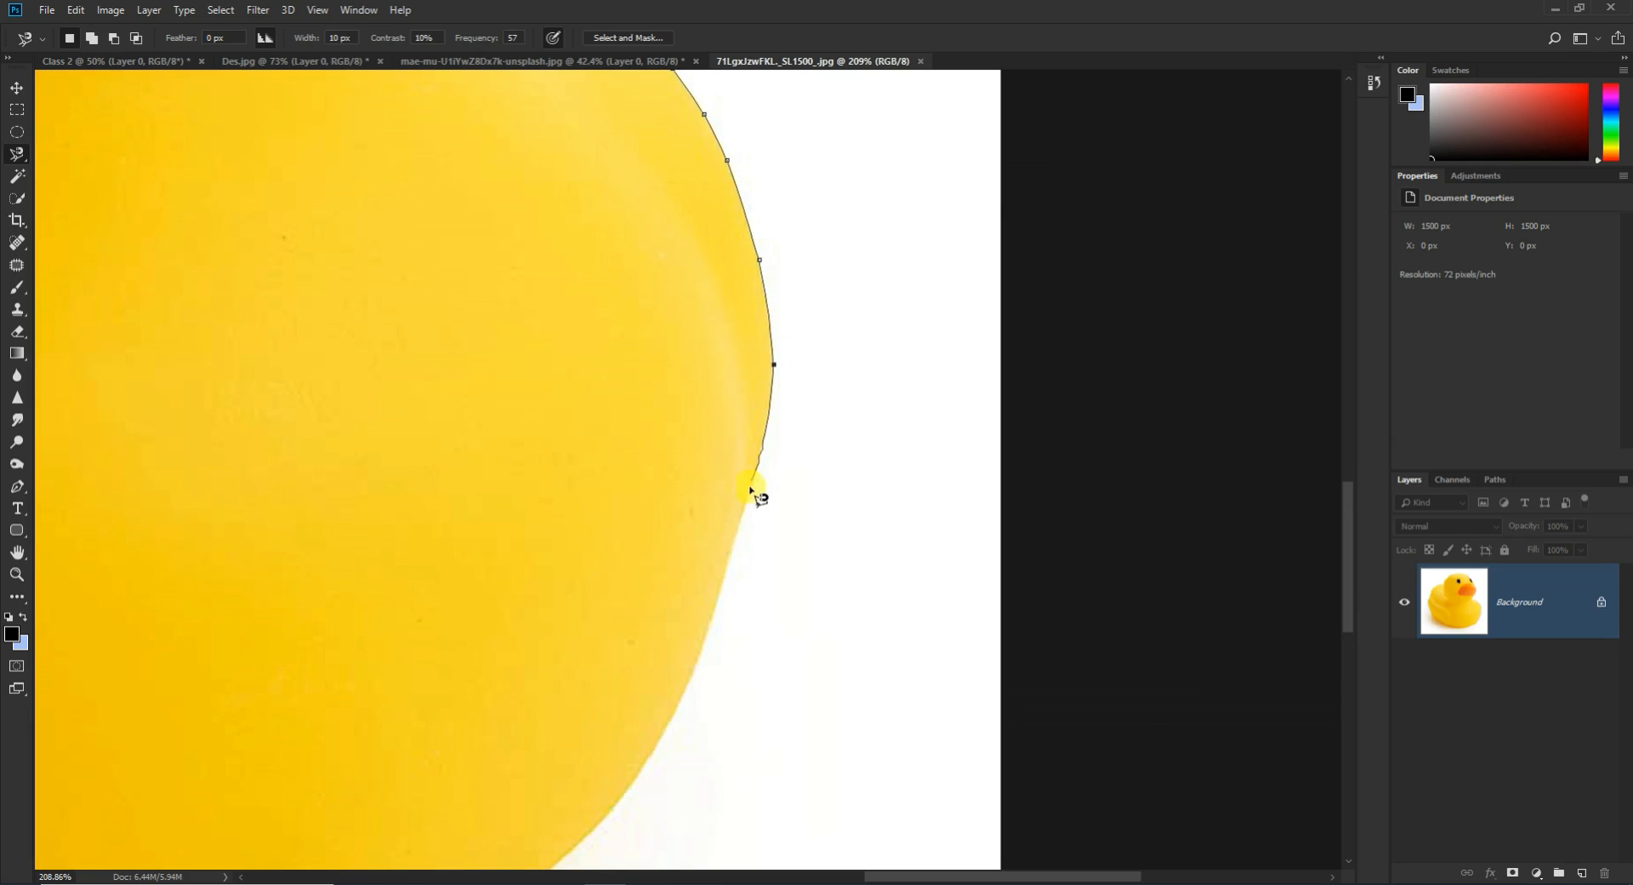
left_click_drag(682, 638, 789, 307)
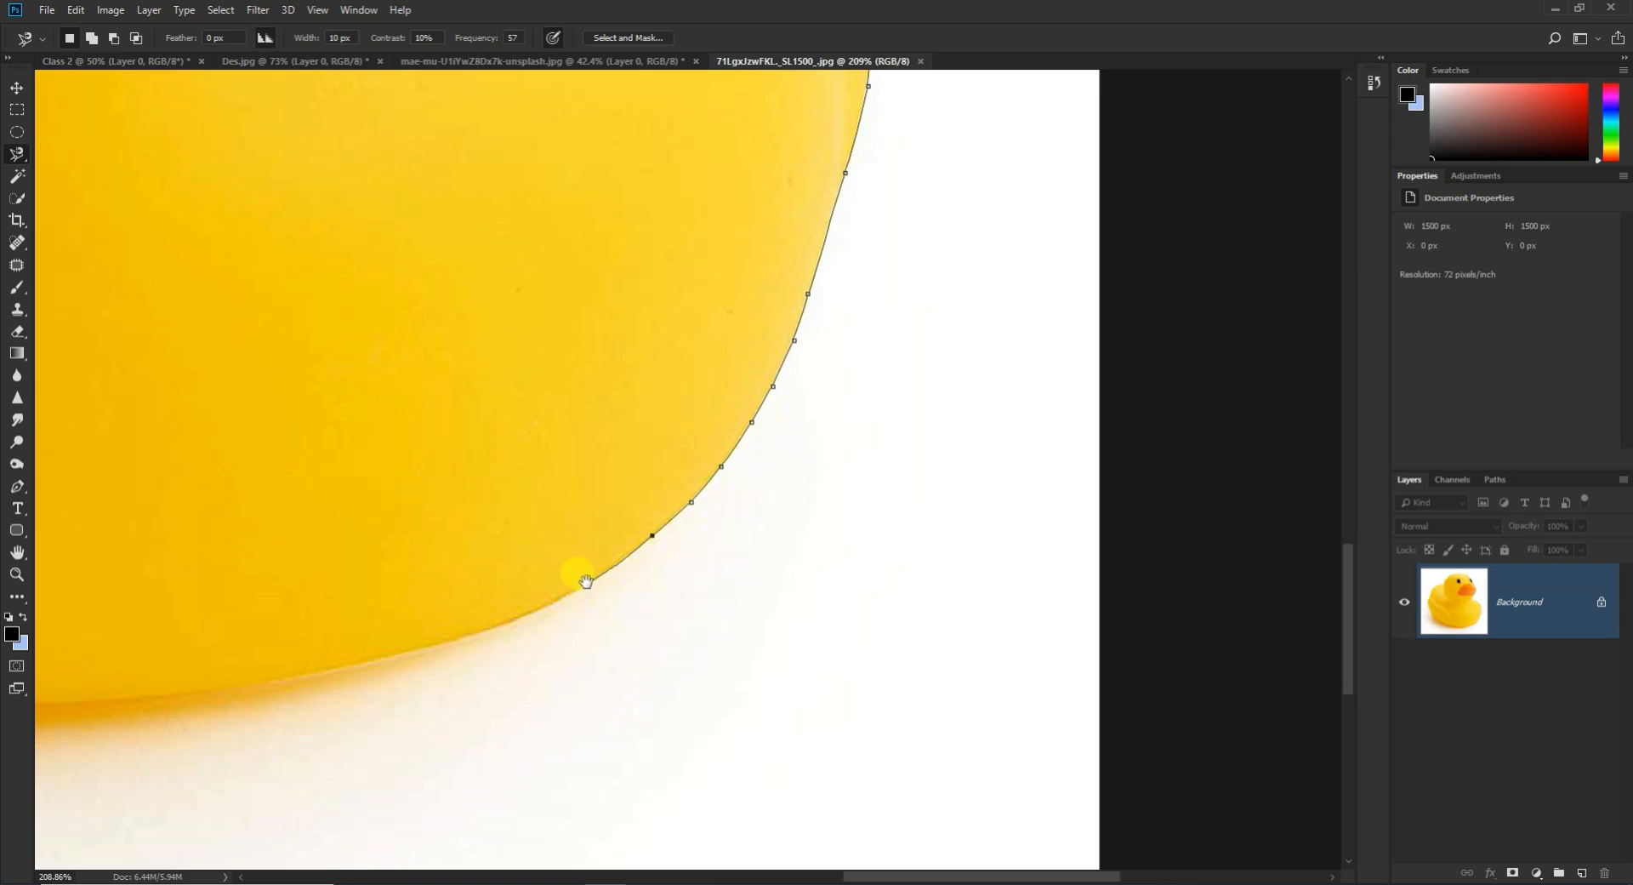
left_click_drag(521, 540, 769, 327)
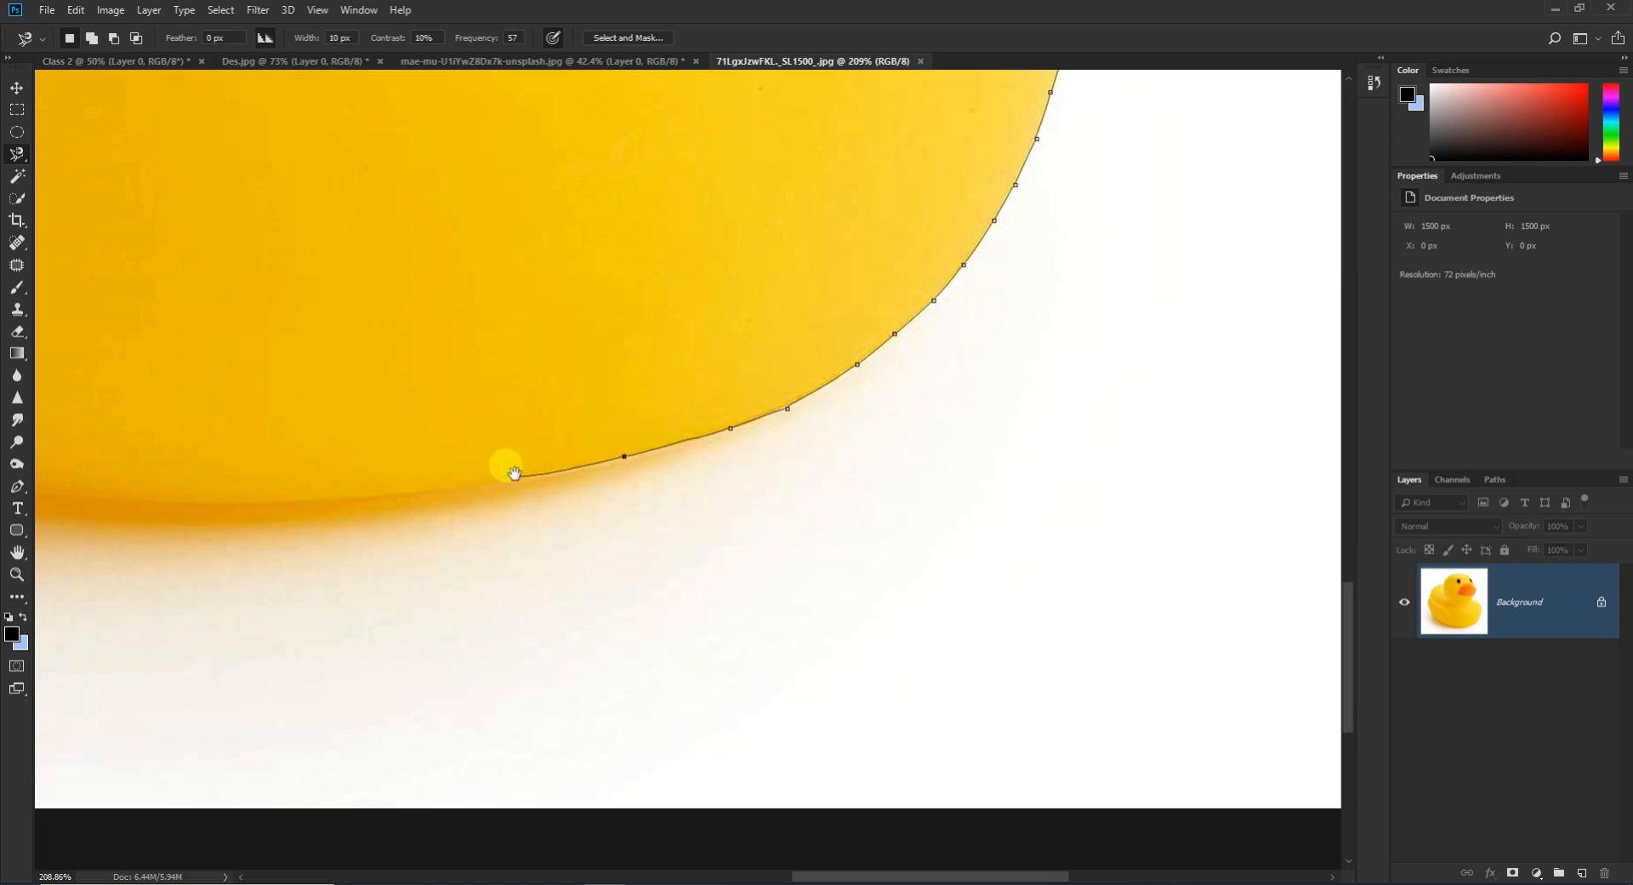
left_click_drag(513, 473, 836, 354)
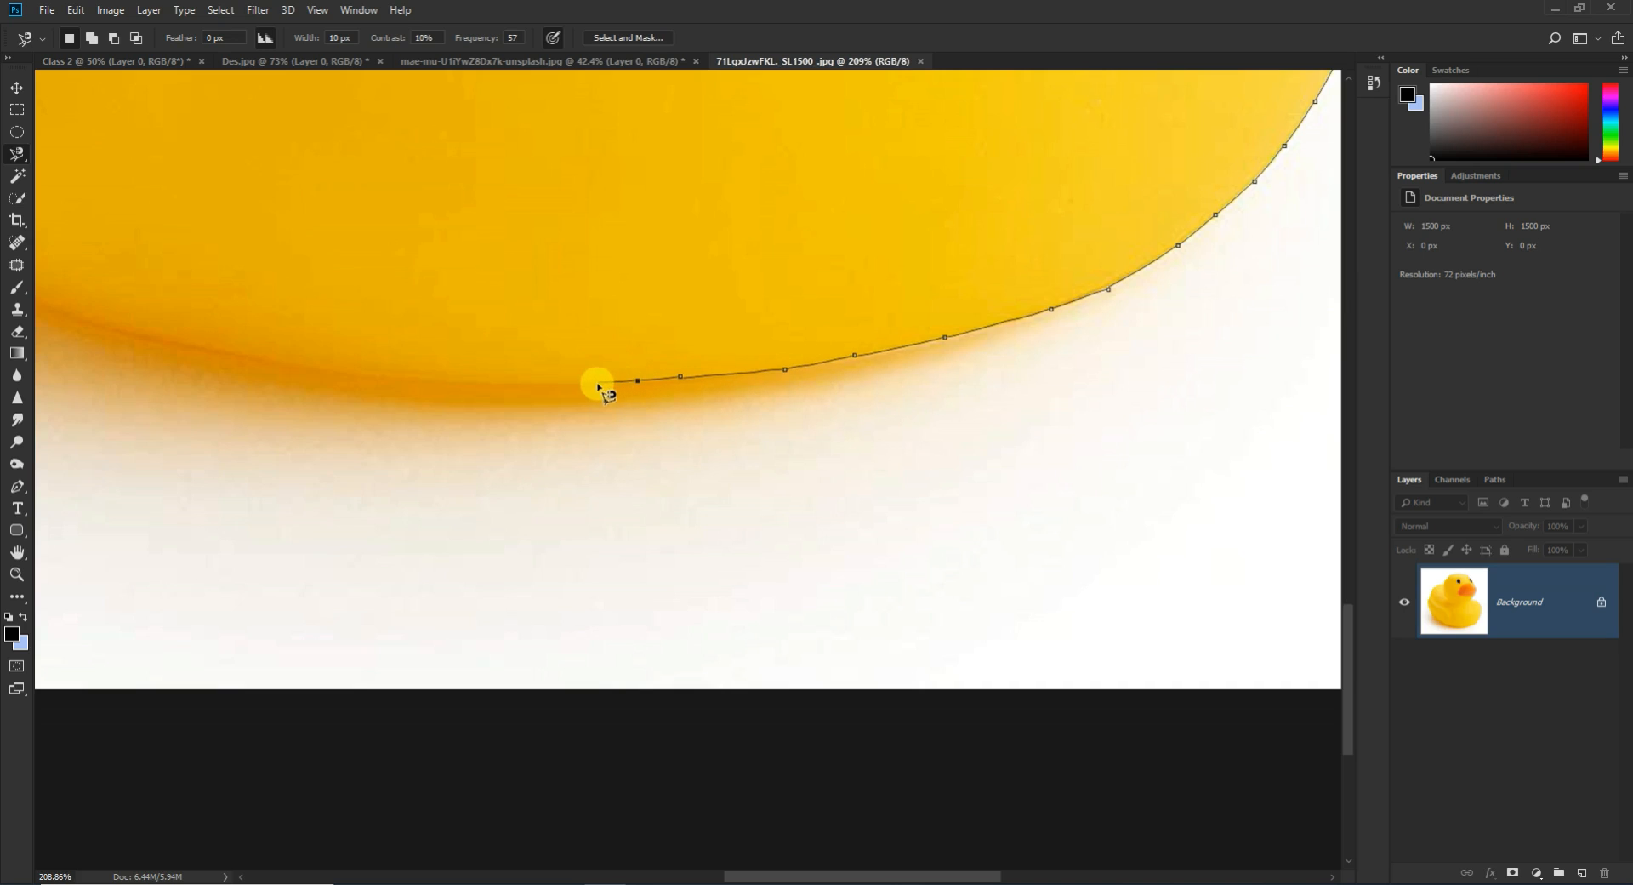
Step: Trace the duck's shadowed underside with the Magnetic Lasso, removing the stray anchor points and retracing that stretch of the edge
left_click_drag(355, 282, 654, 334)
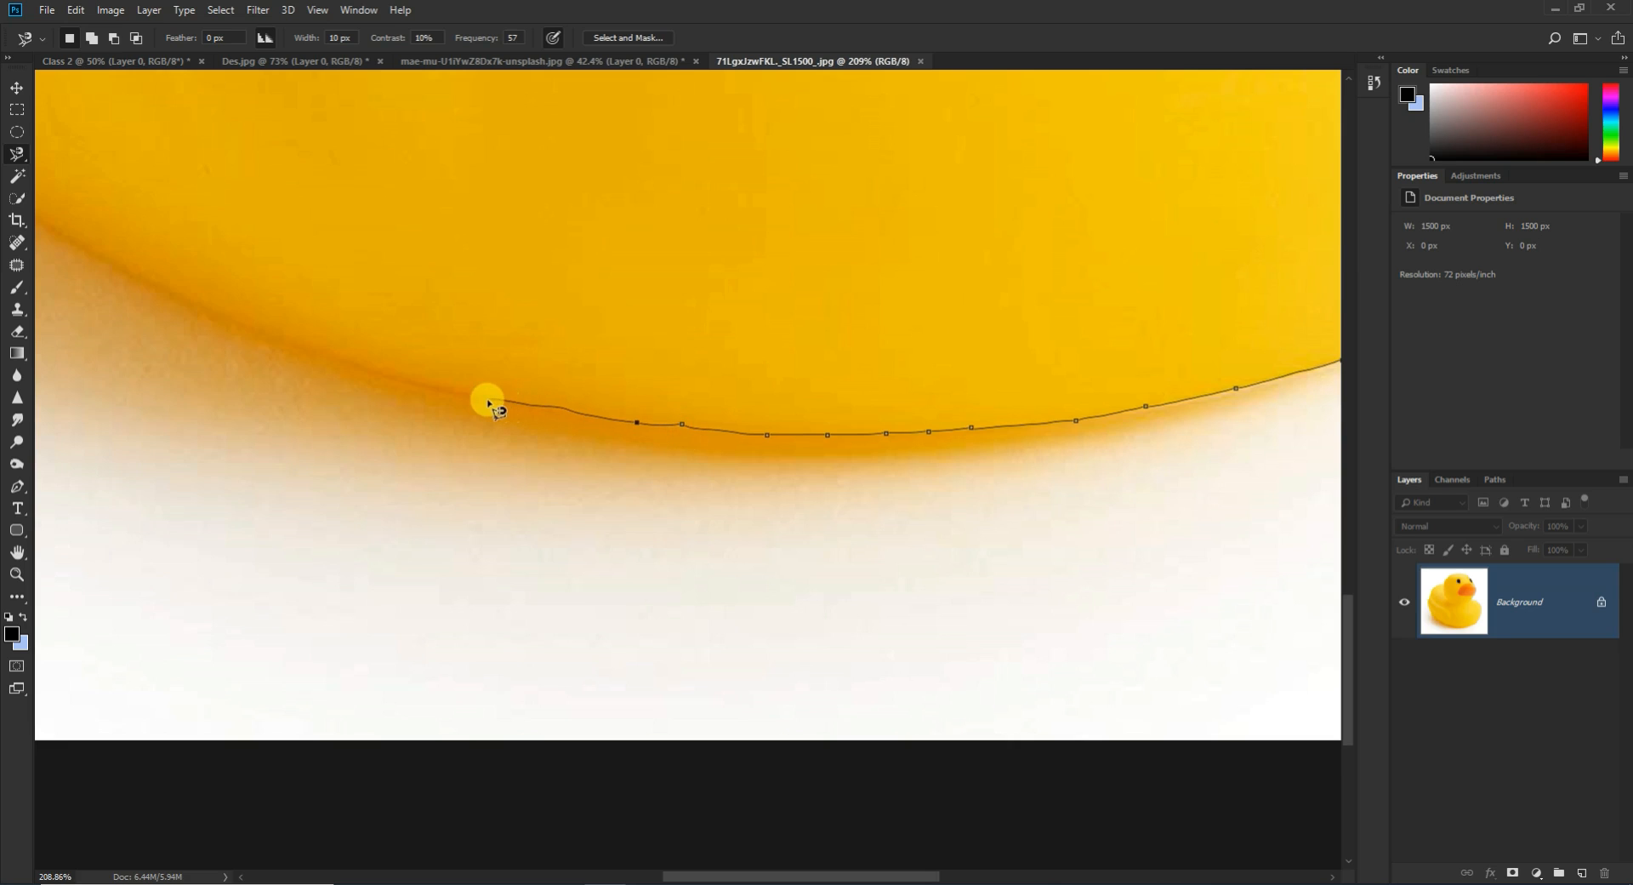
left_click_drag(372, 320, 675, 426)
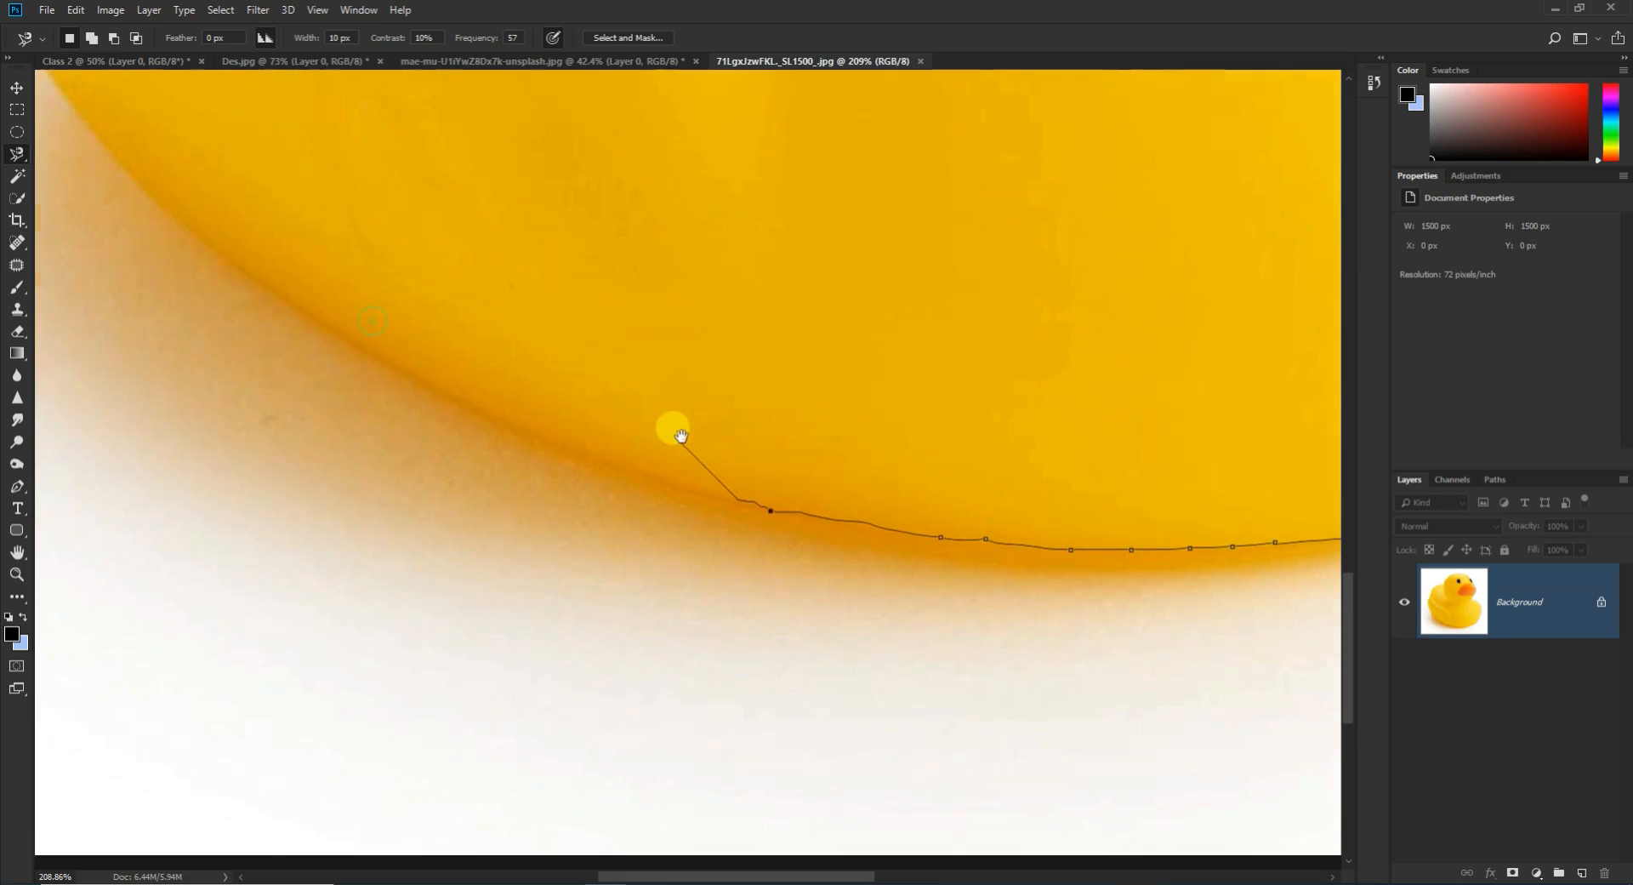
key("BackSpace")
key("BackSpace")
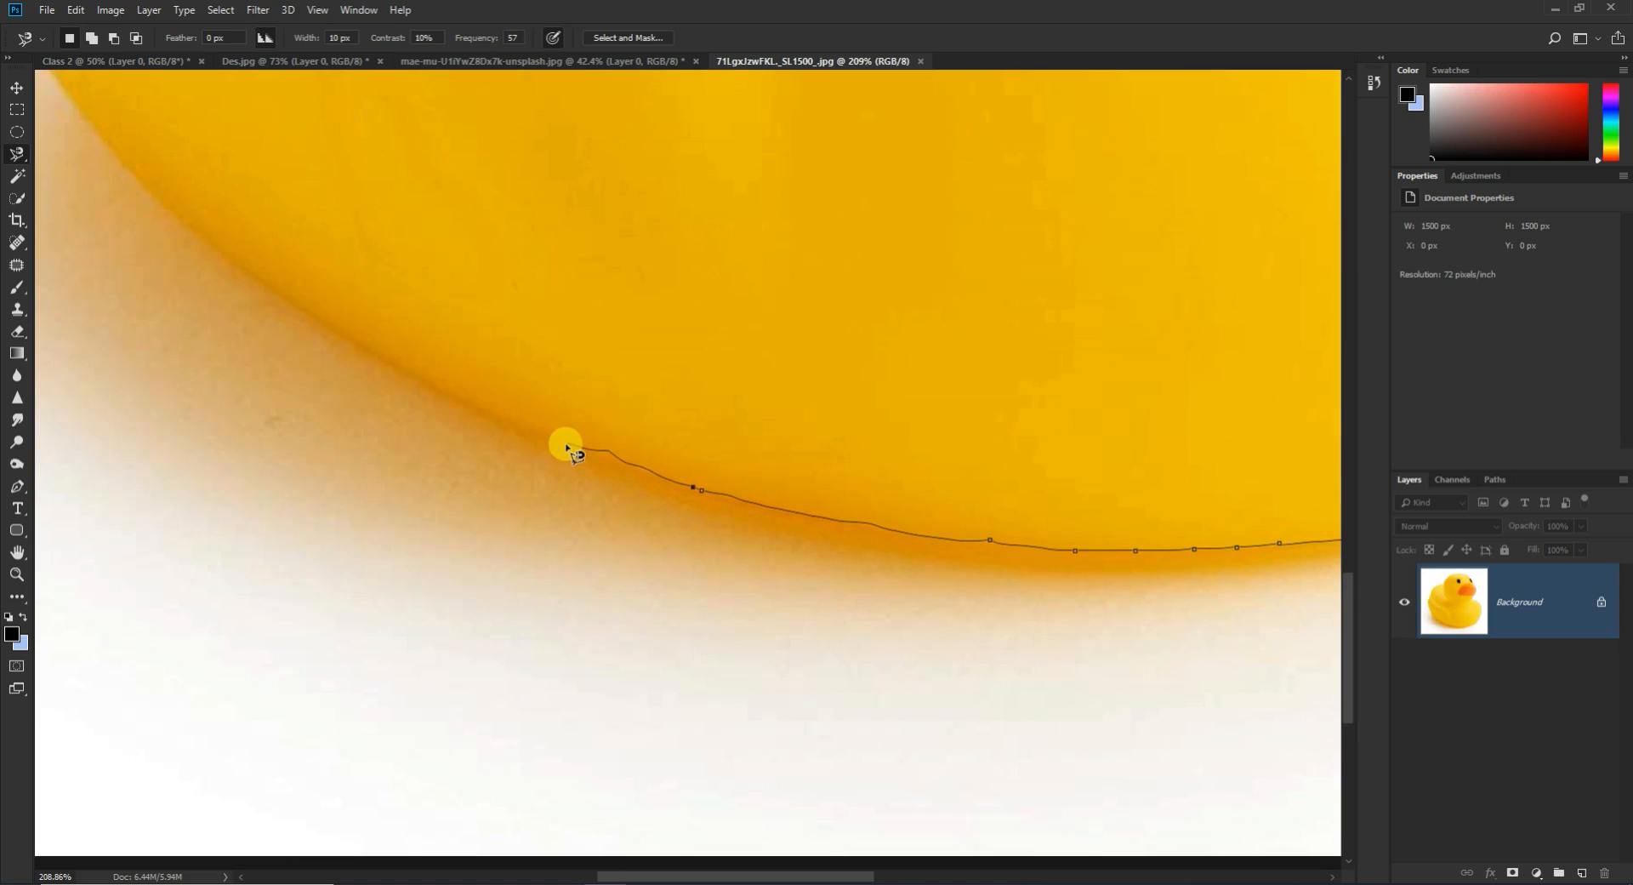
Step: Continue the Magnetic Lasso outline up the duck's rear edge, around the tail and back, and over the head
left_click_drag(124, 155, 573, 547)
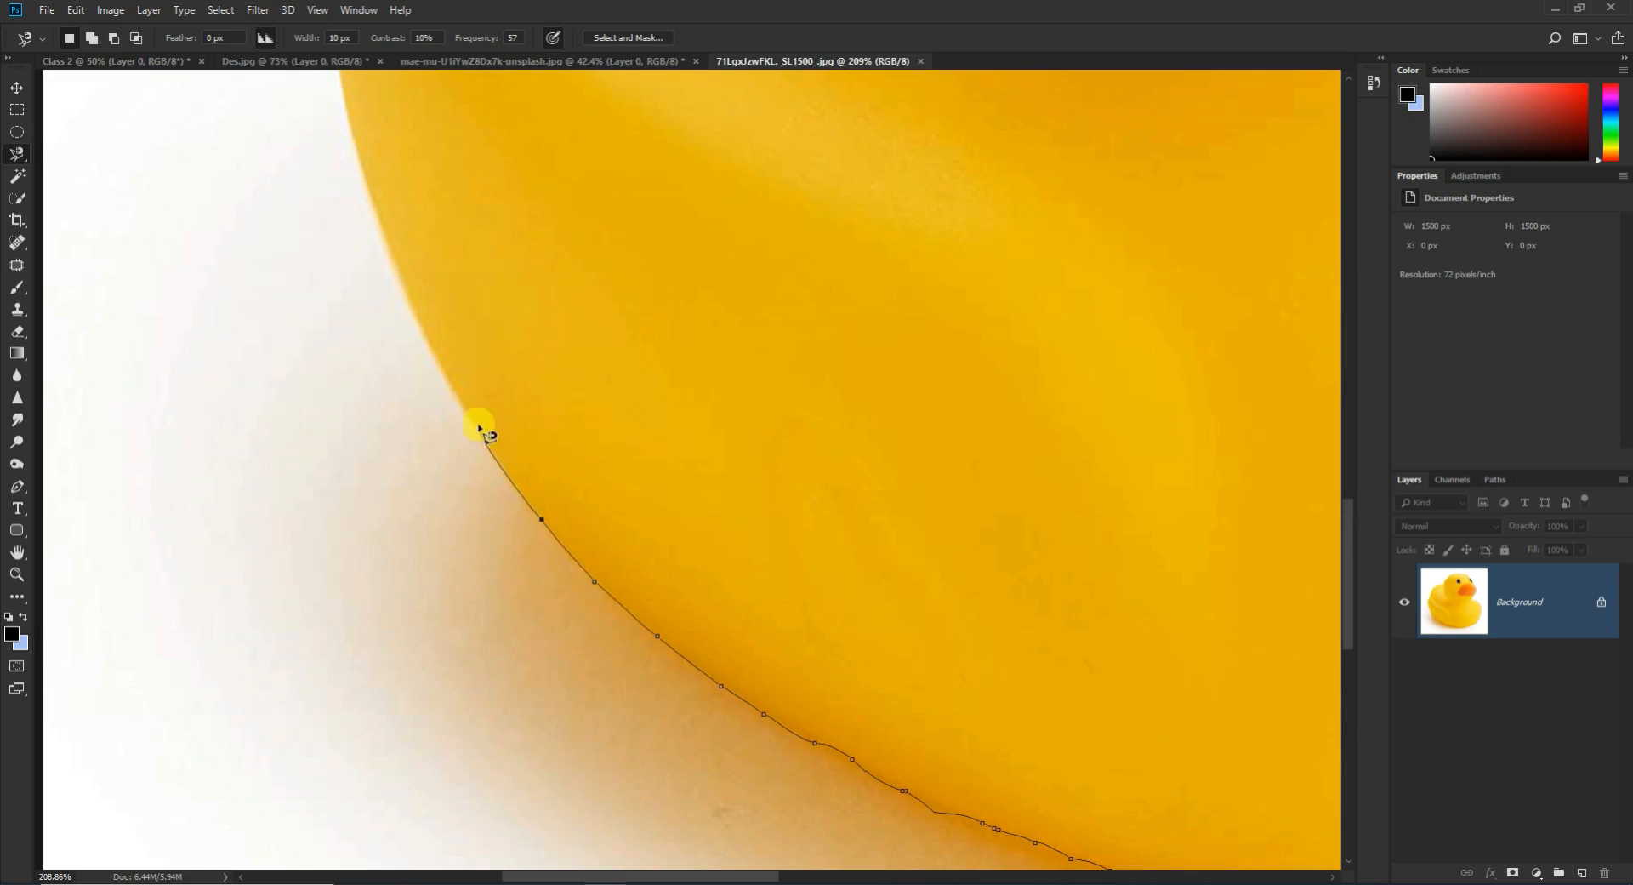
left_click_drag(409, 288, 545, 606)
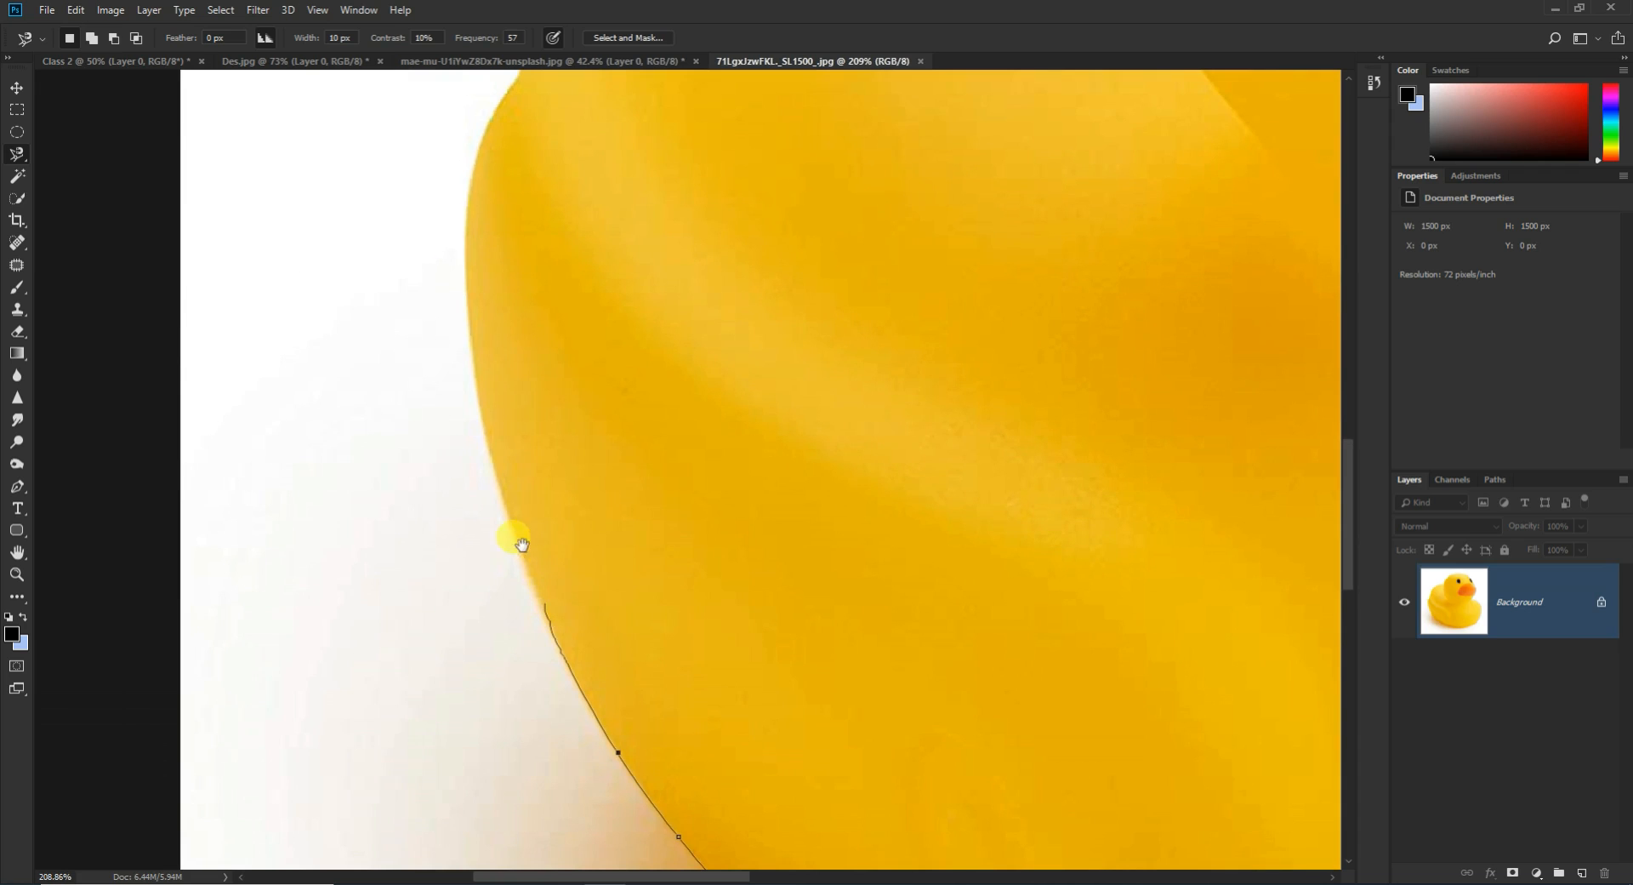
left_click_drag(504, 310, 532, 420)
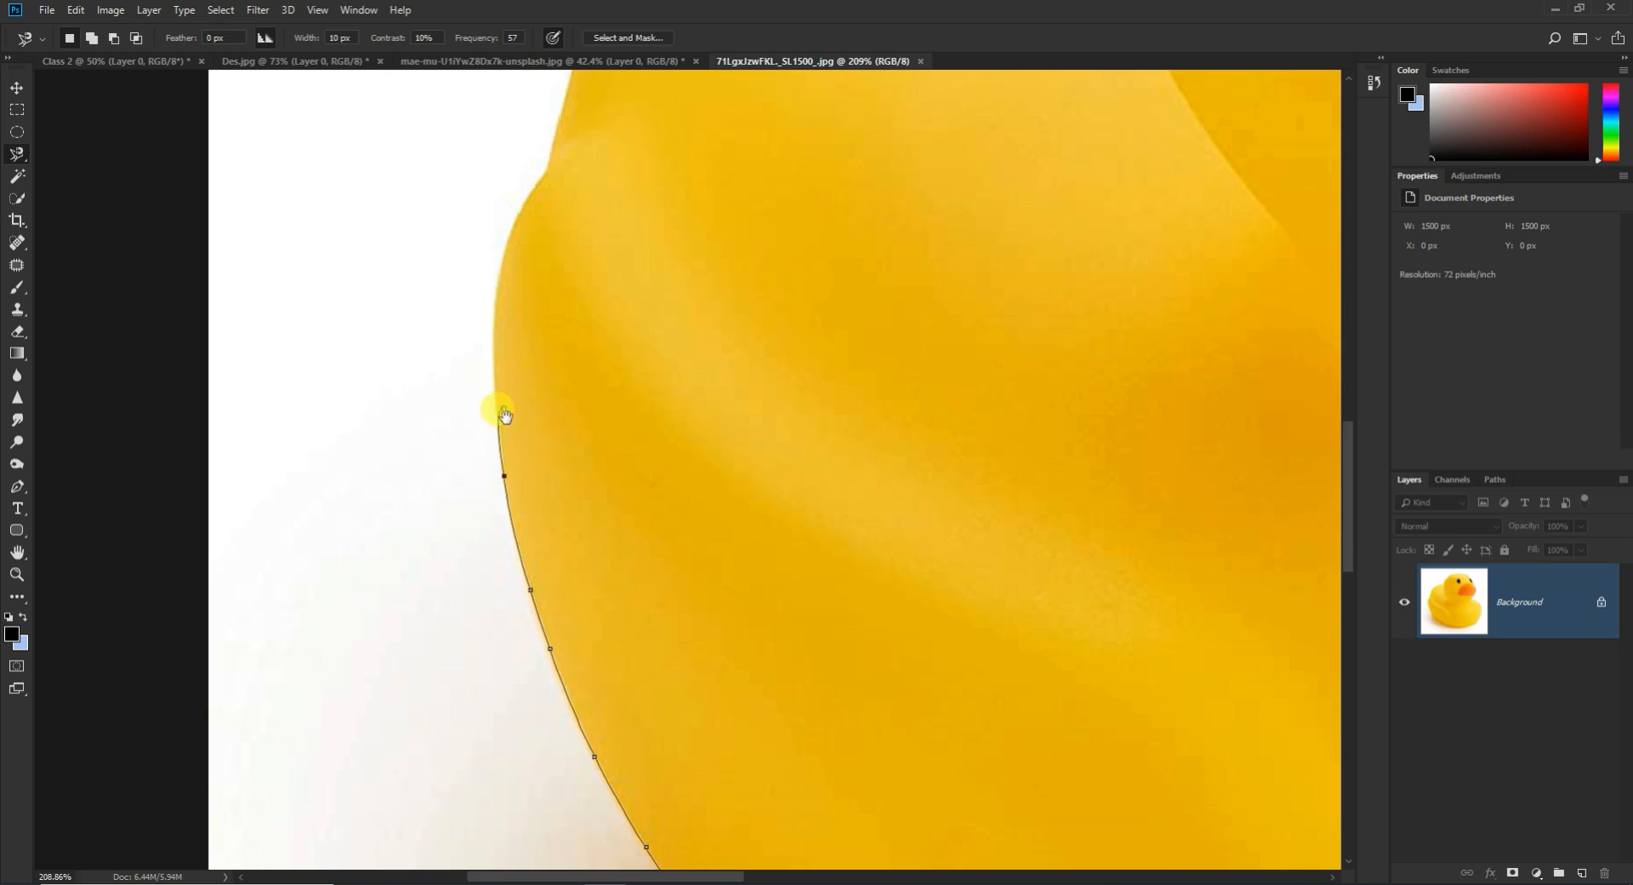
left_click_drag(504, 415, 530, 550)
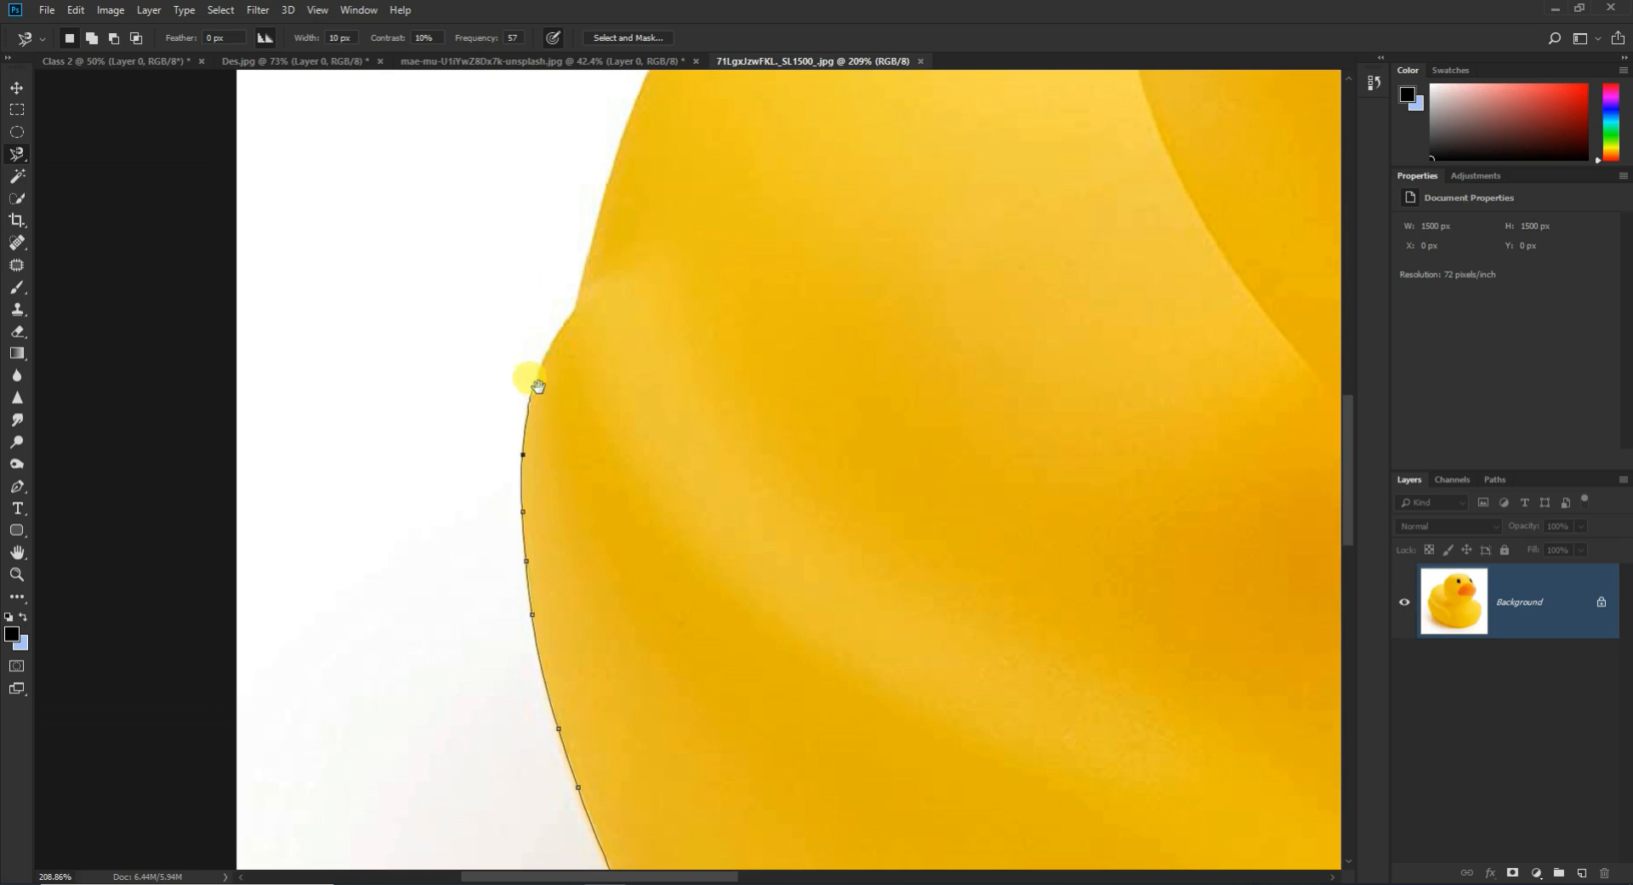
left_click_drag(533, 375, 532, 529)
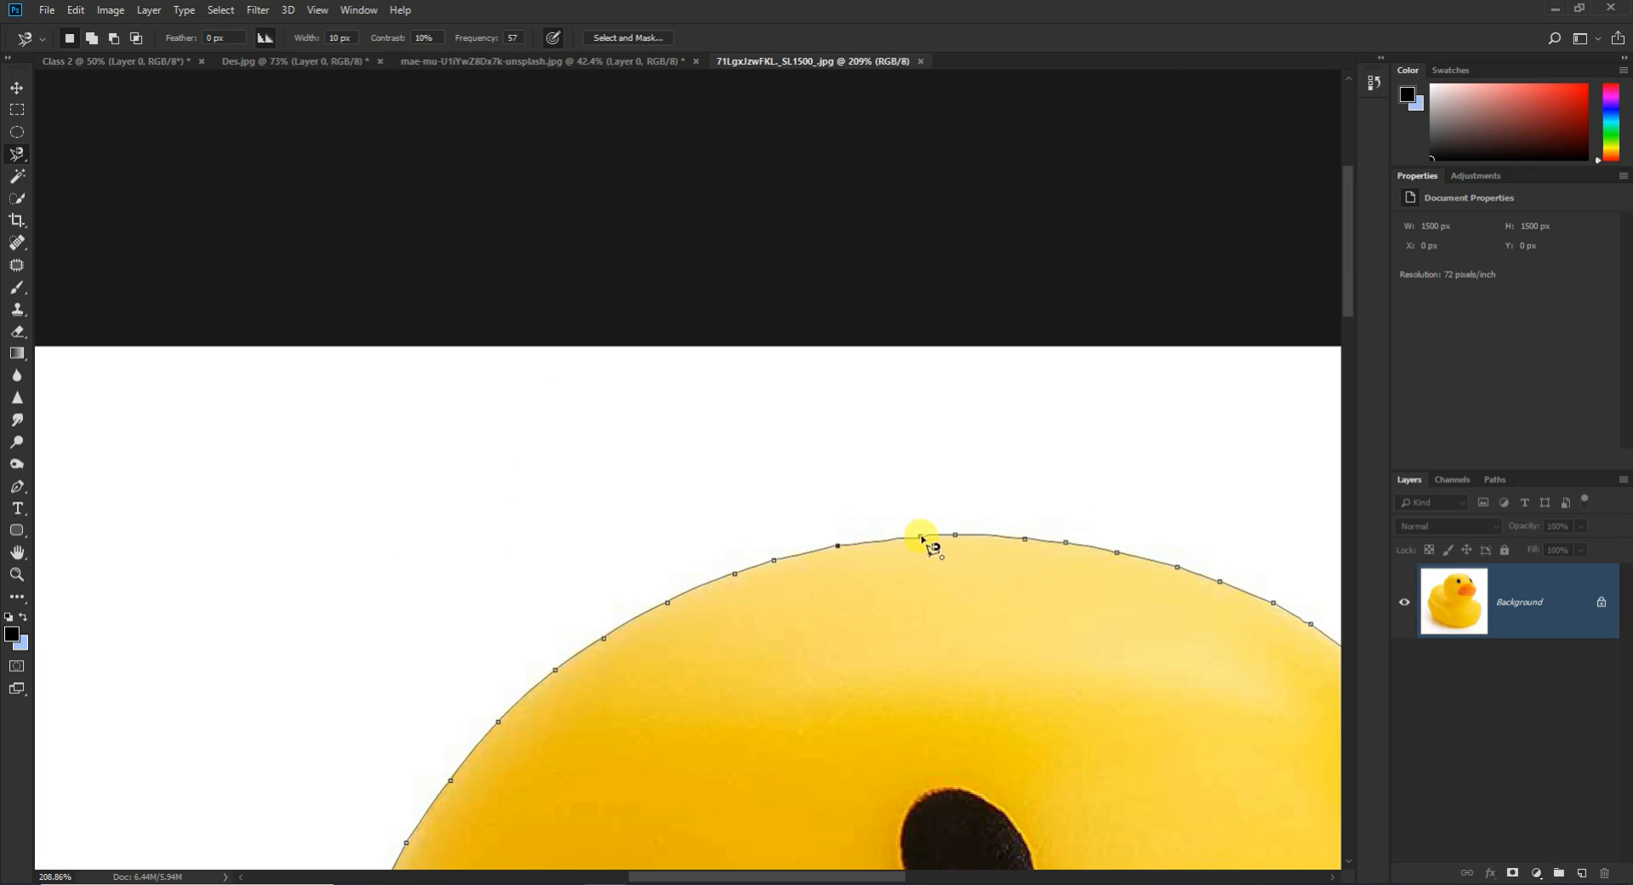
Step: Close the Magnetic Lasso outline at its starting point on top of the duck's head to select the whole duck
left_click(921, 538)
scroll(851, 510, "down", 3)
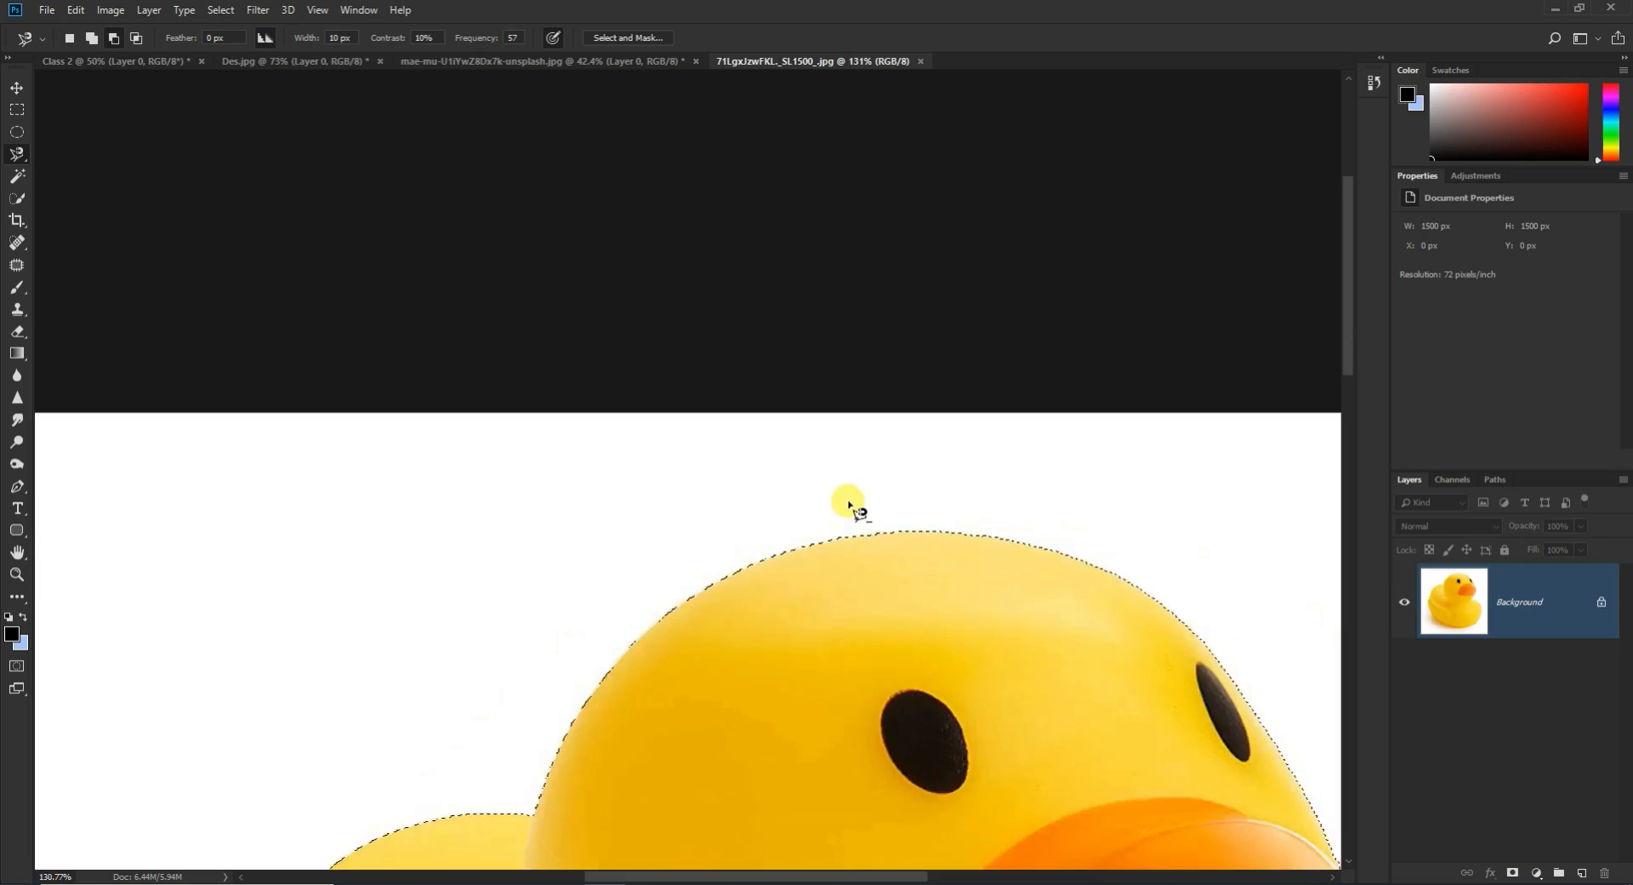
scroll(848, 503, "down", 6)
scroll(850, 587, "down", 2)
scroll(864, 664, "up", 3)
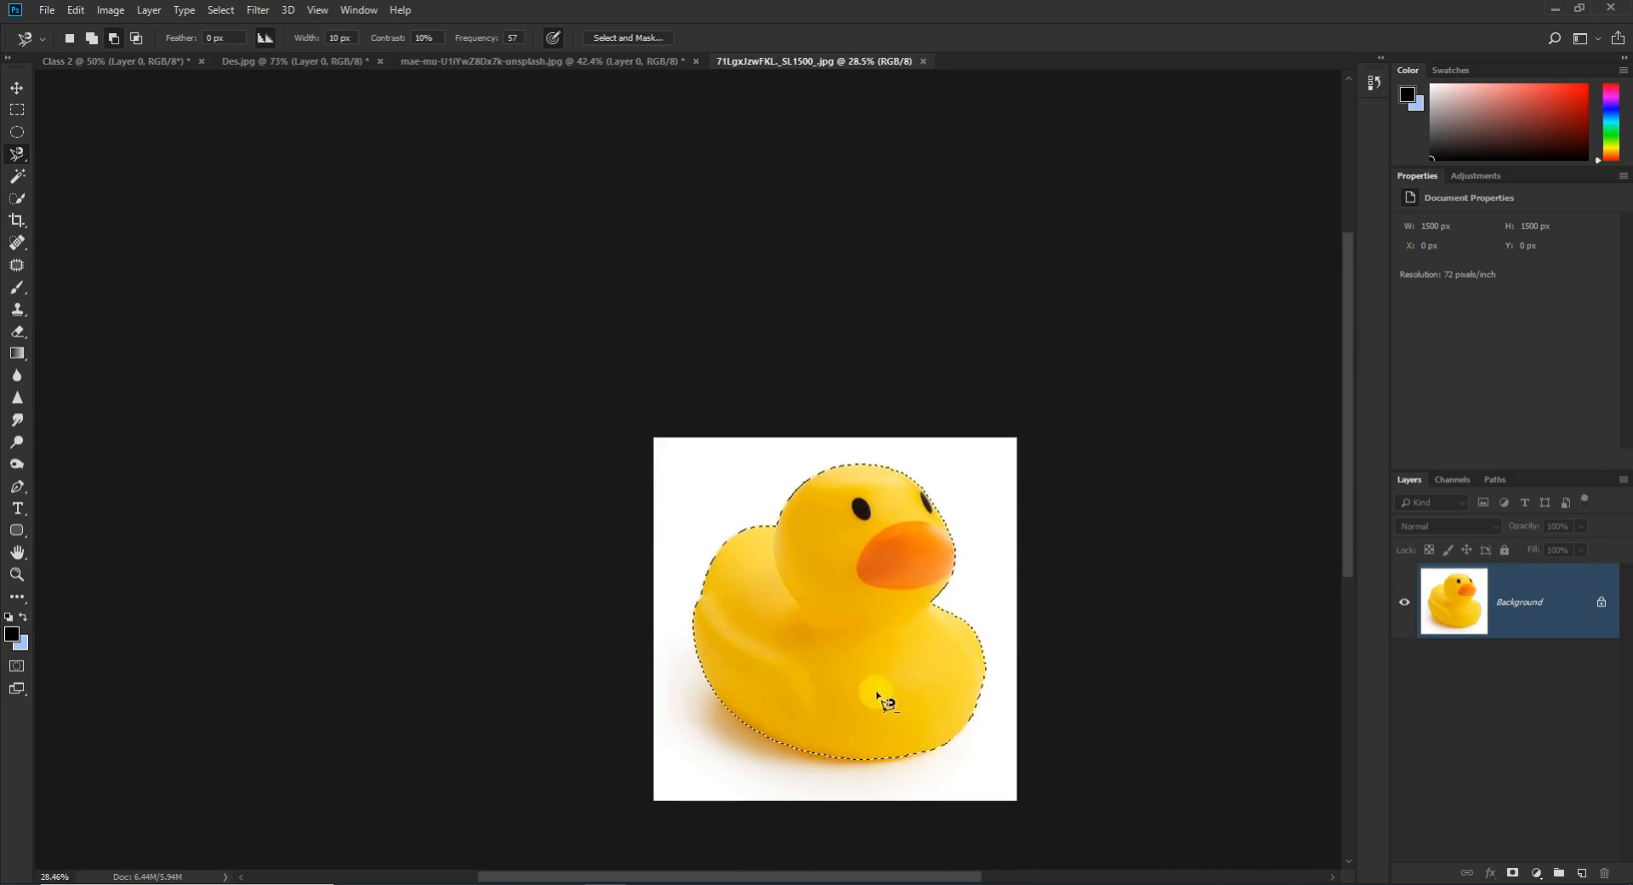
Step: Copy the selected duck to a new layer with Layer Via Copy and hide the Background layer
right_click(844, 579)
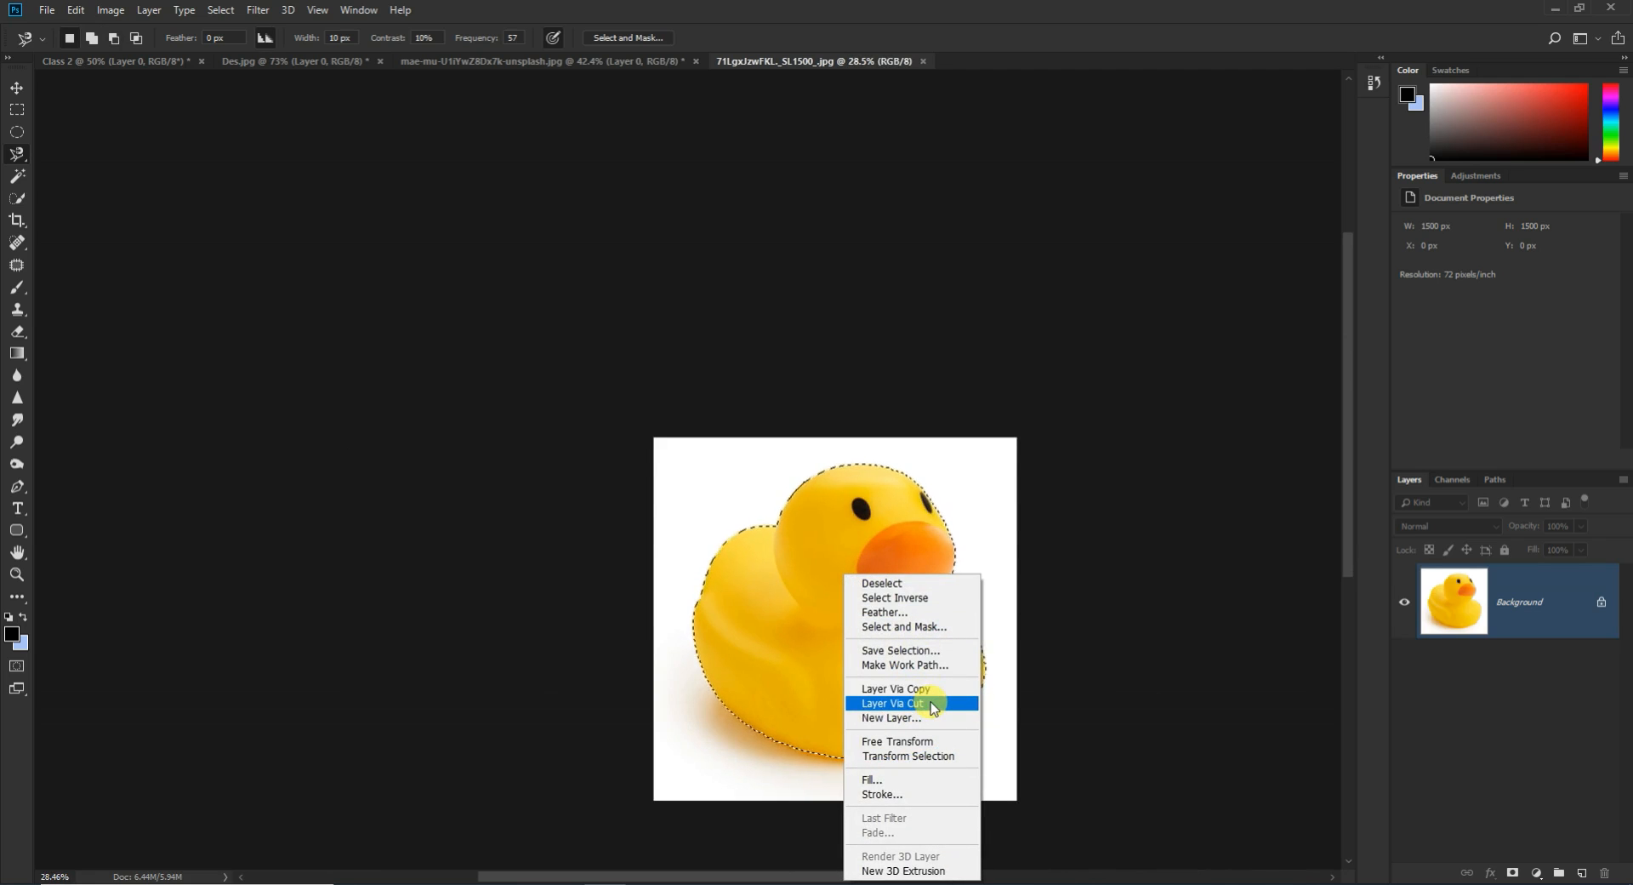
left_click(933, 691)
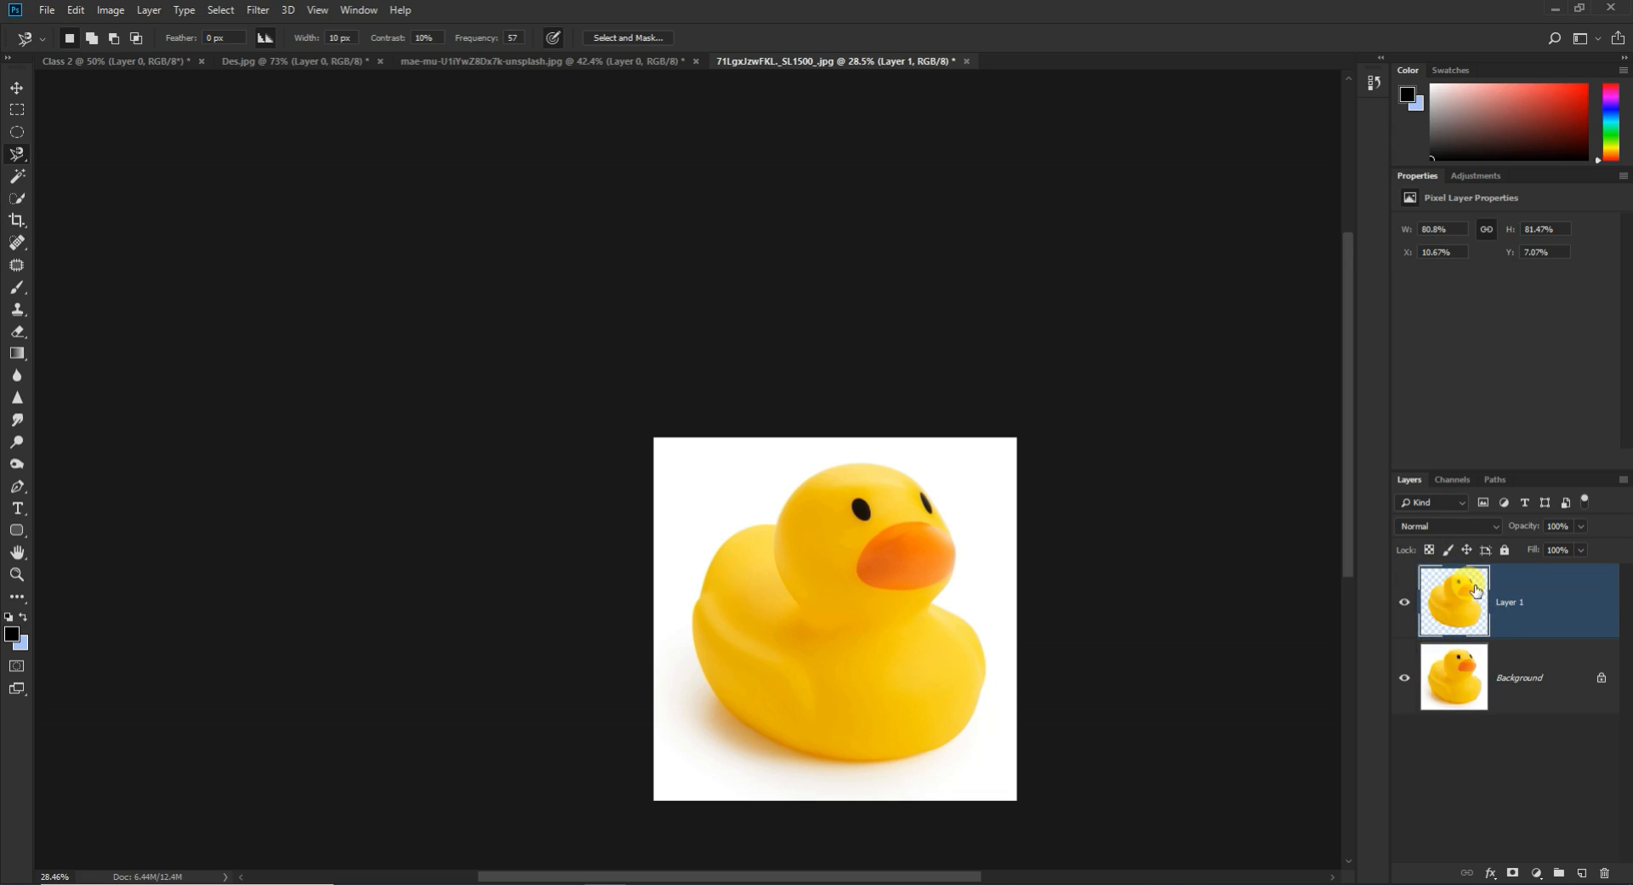
left_click(1404, 677)
scroll(772, 557, "down", 2)
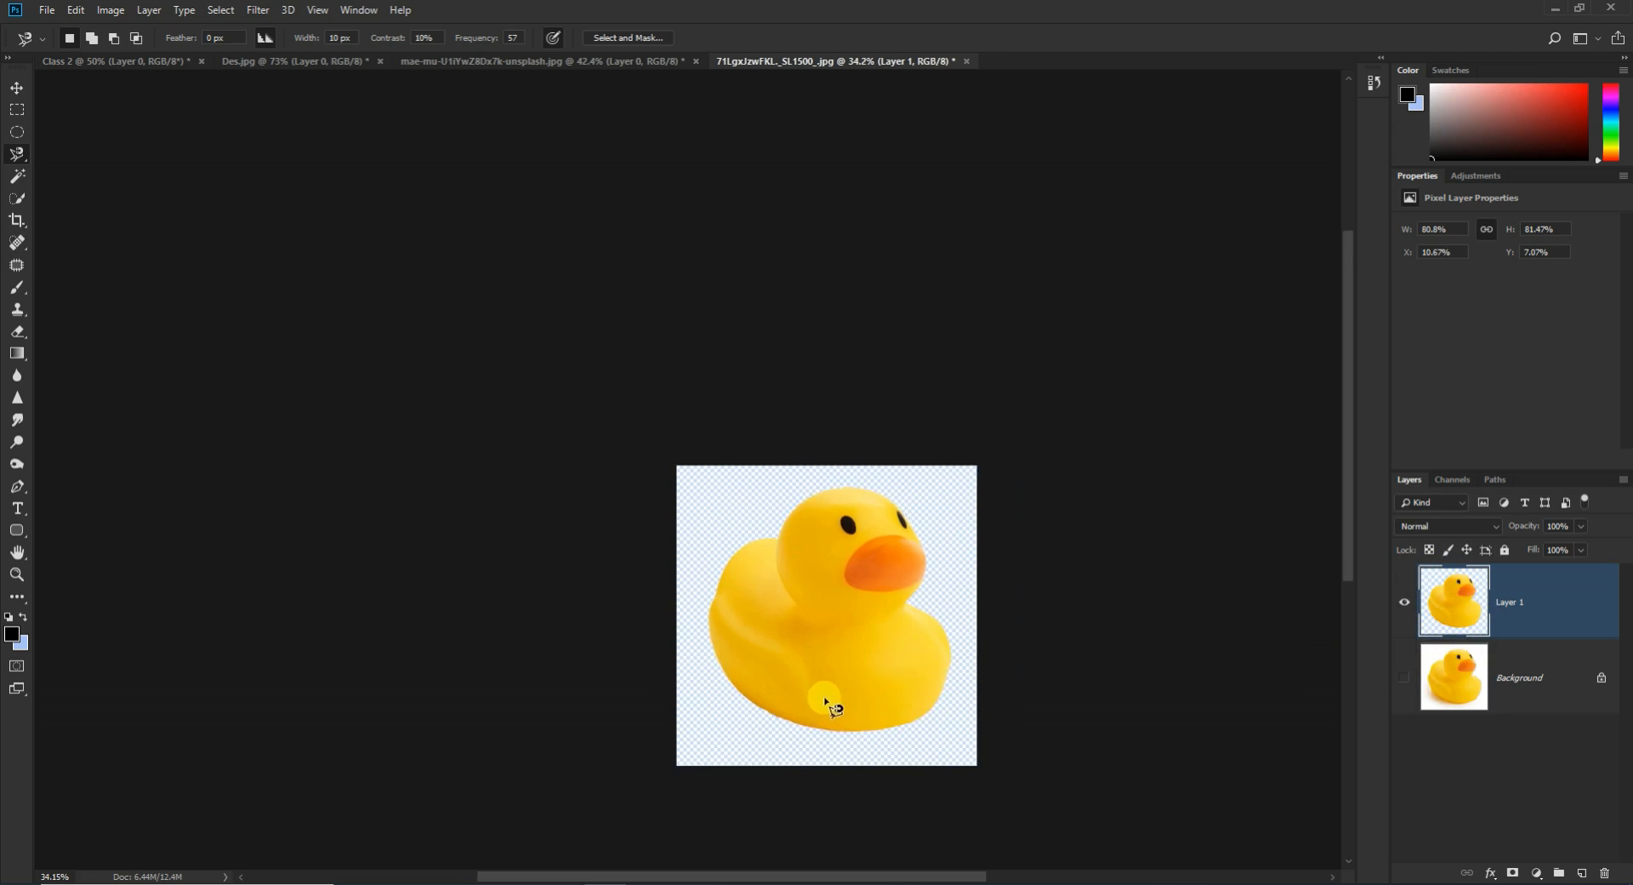
Step: Move the copied duck slightly with the Move tool, and undo back to the active duck selection on the Background layer
scroll(825, 693, "up", 4)
scroll(842, 510, "down", 1)
left_click(17, 88)
left_click_drag(900, 438, 911, 406)
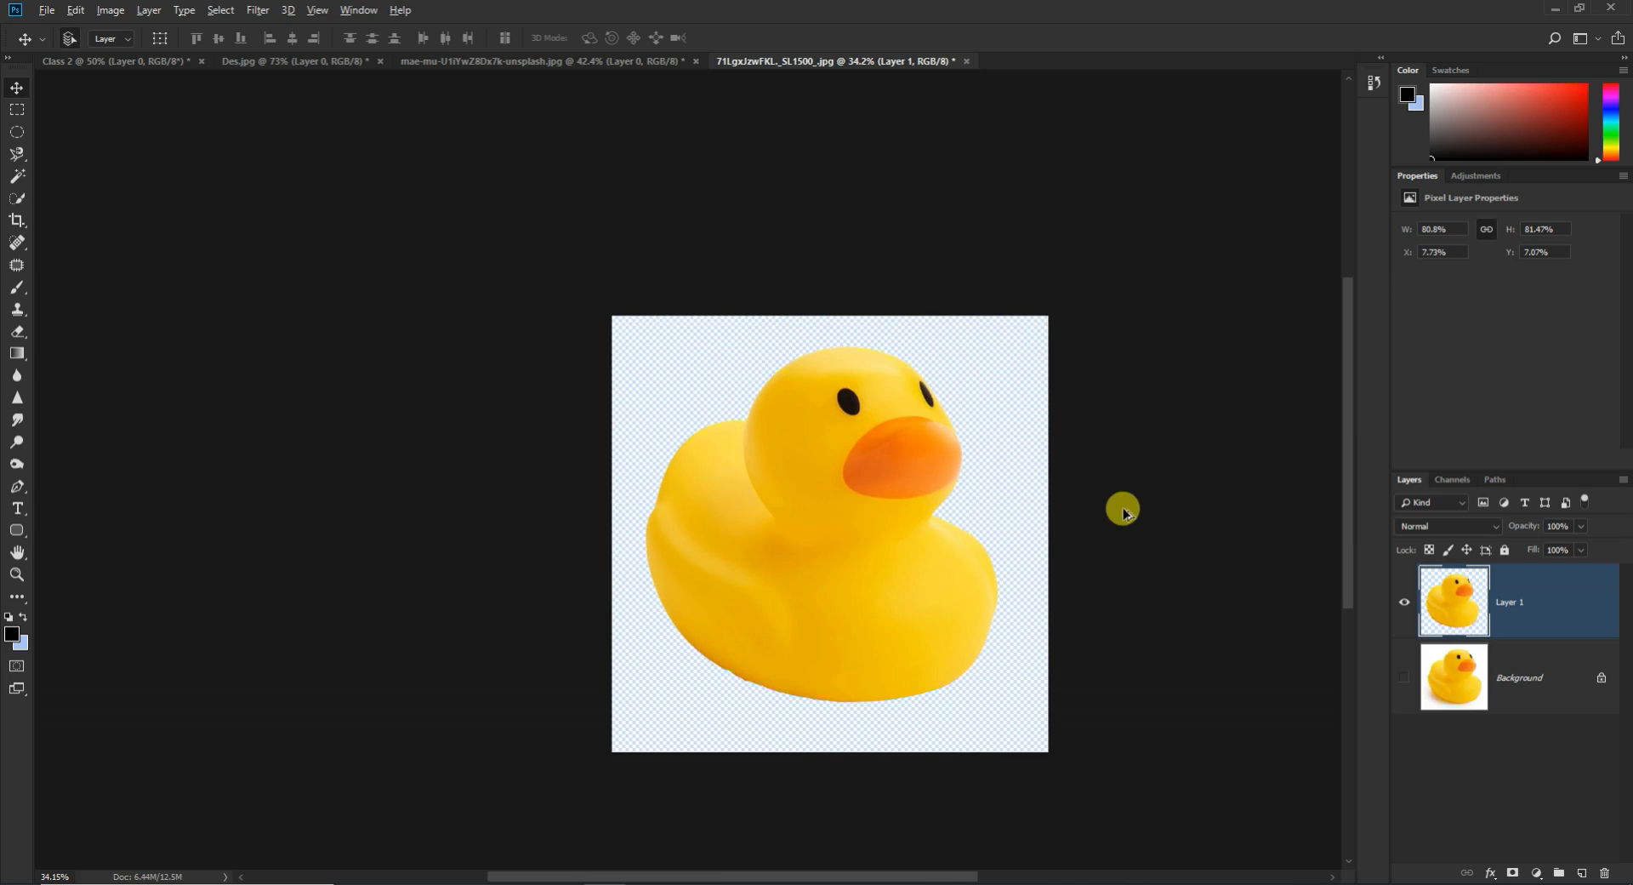
key("ctrl+z")
key("ctrl+z")
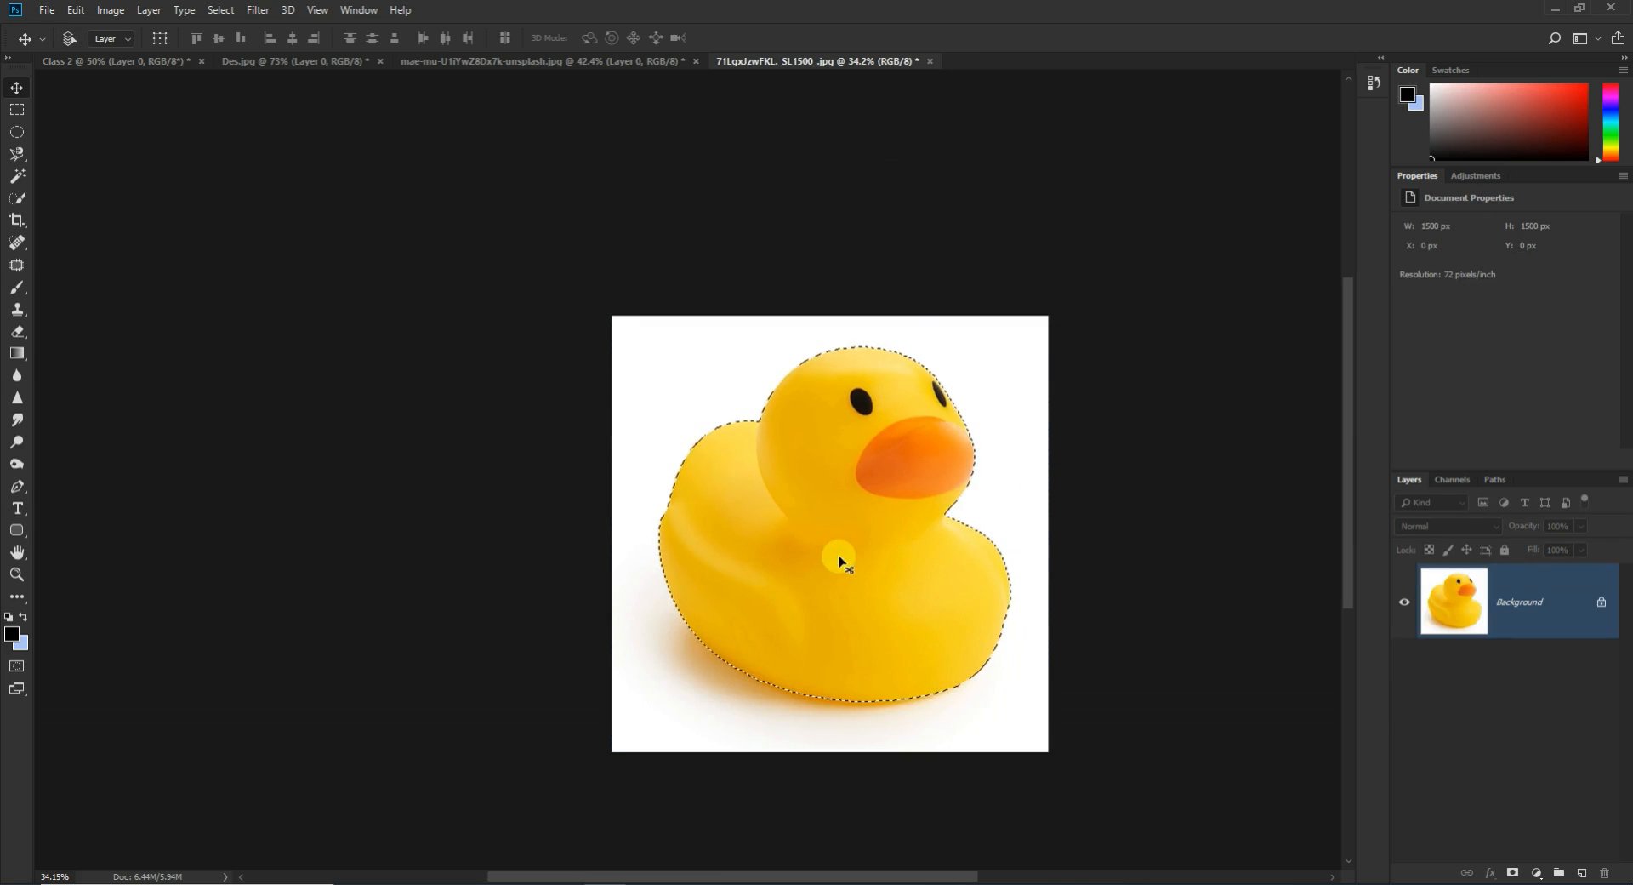
Step: Unlock the Background layer and invert the selection to cover the area around the duck
left_click(1601, 603)
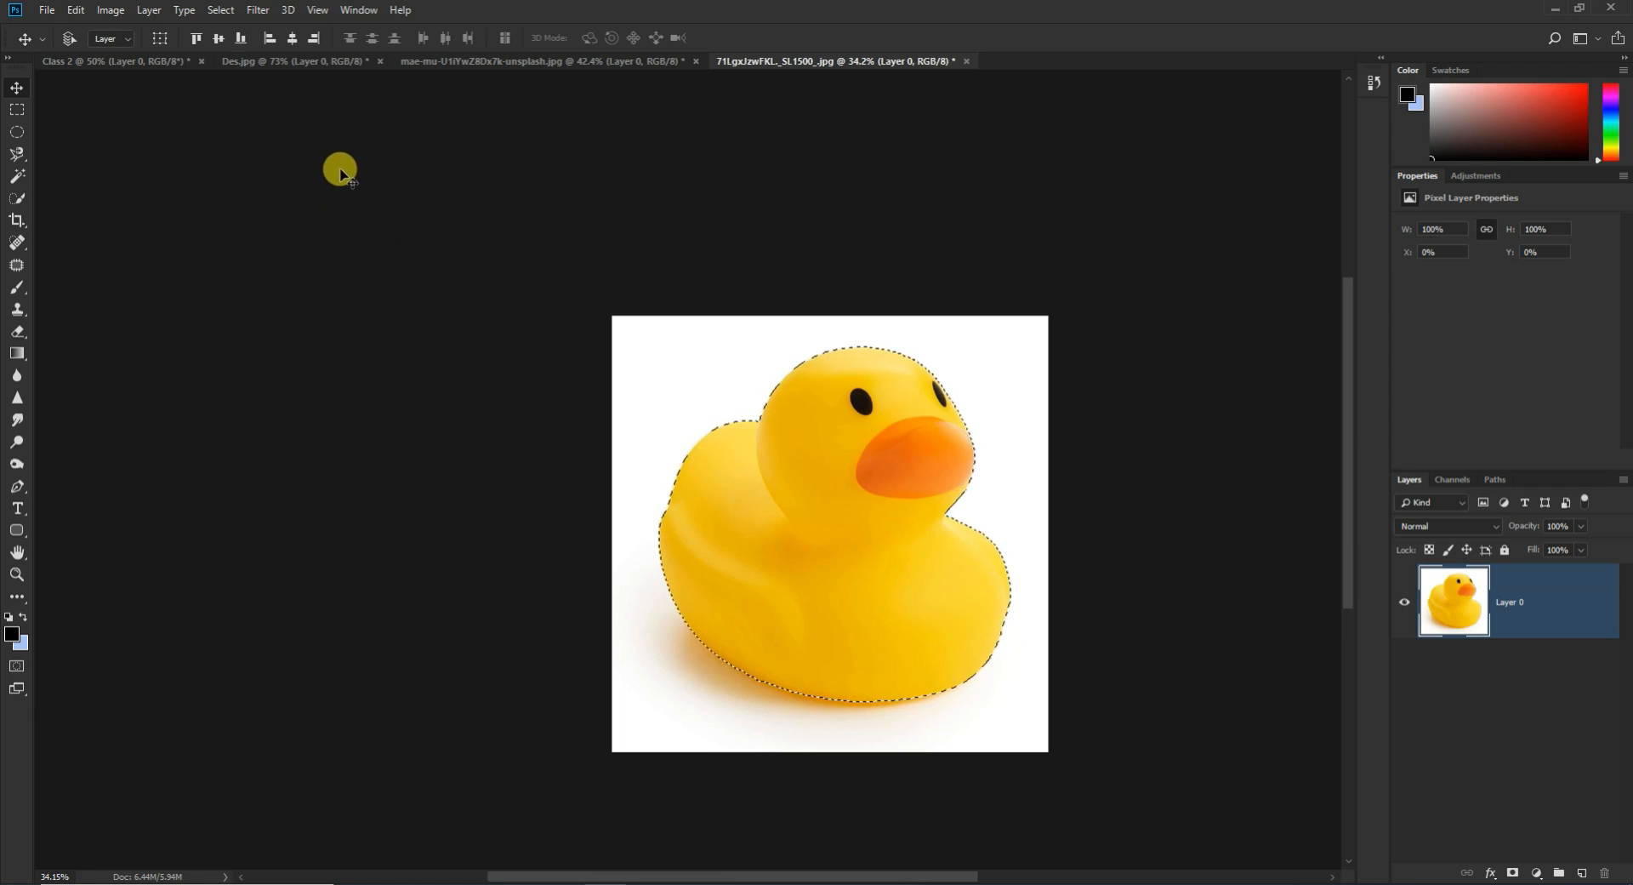
left_click(219, 12)
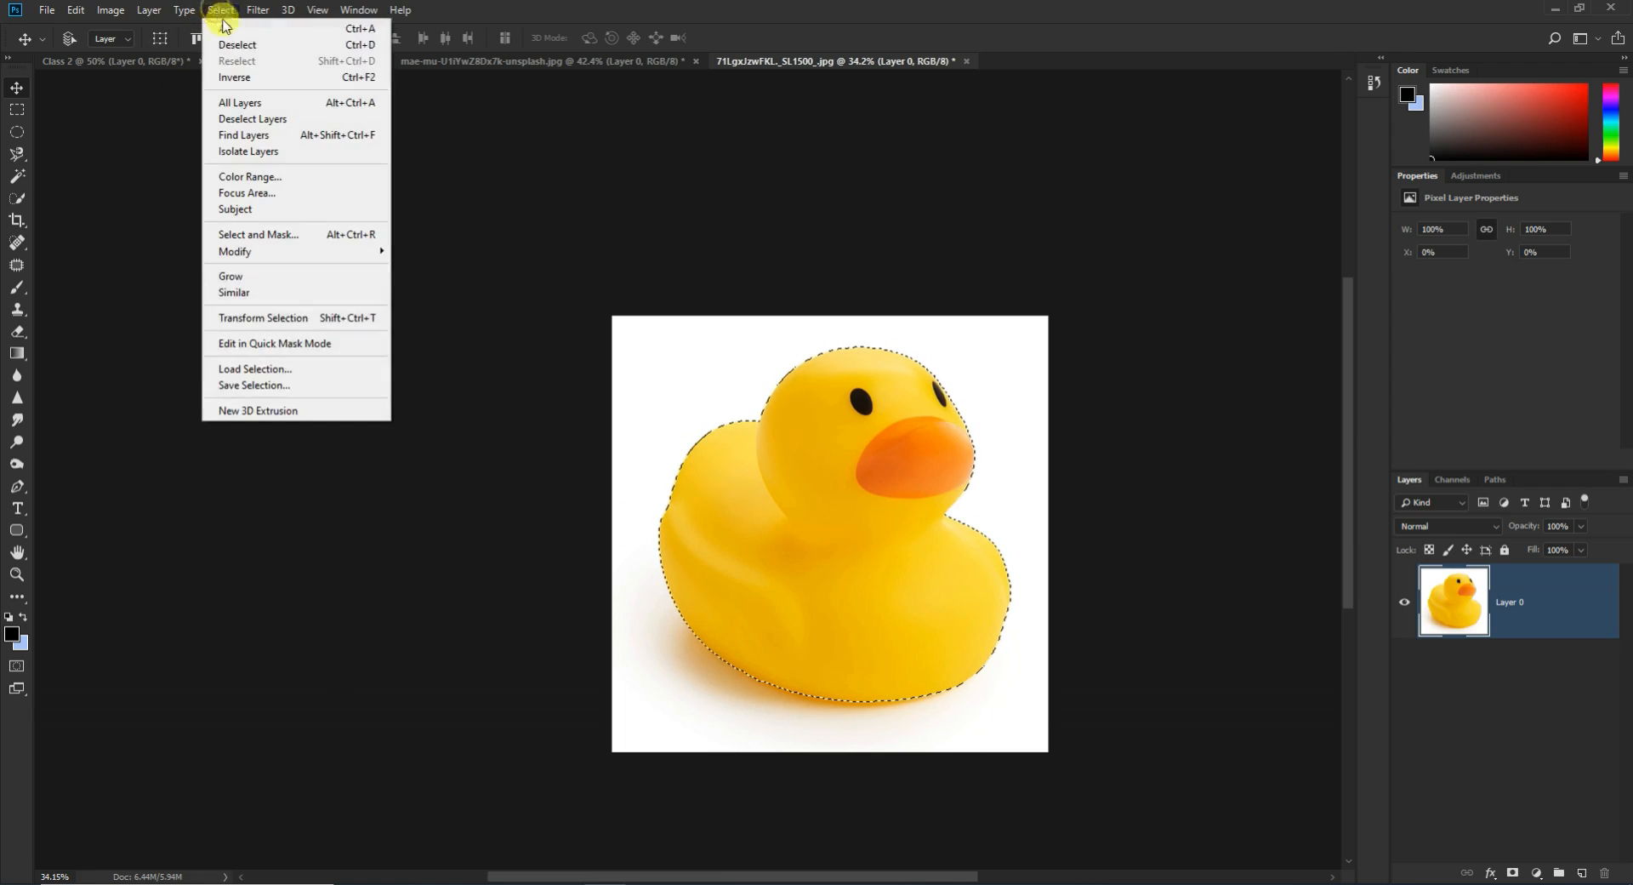
left_click(286, 77)
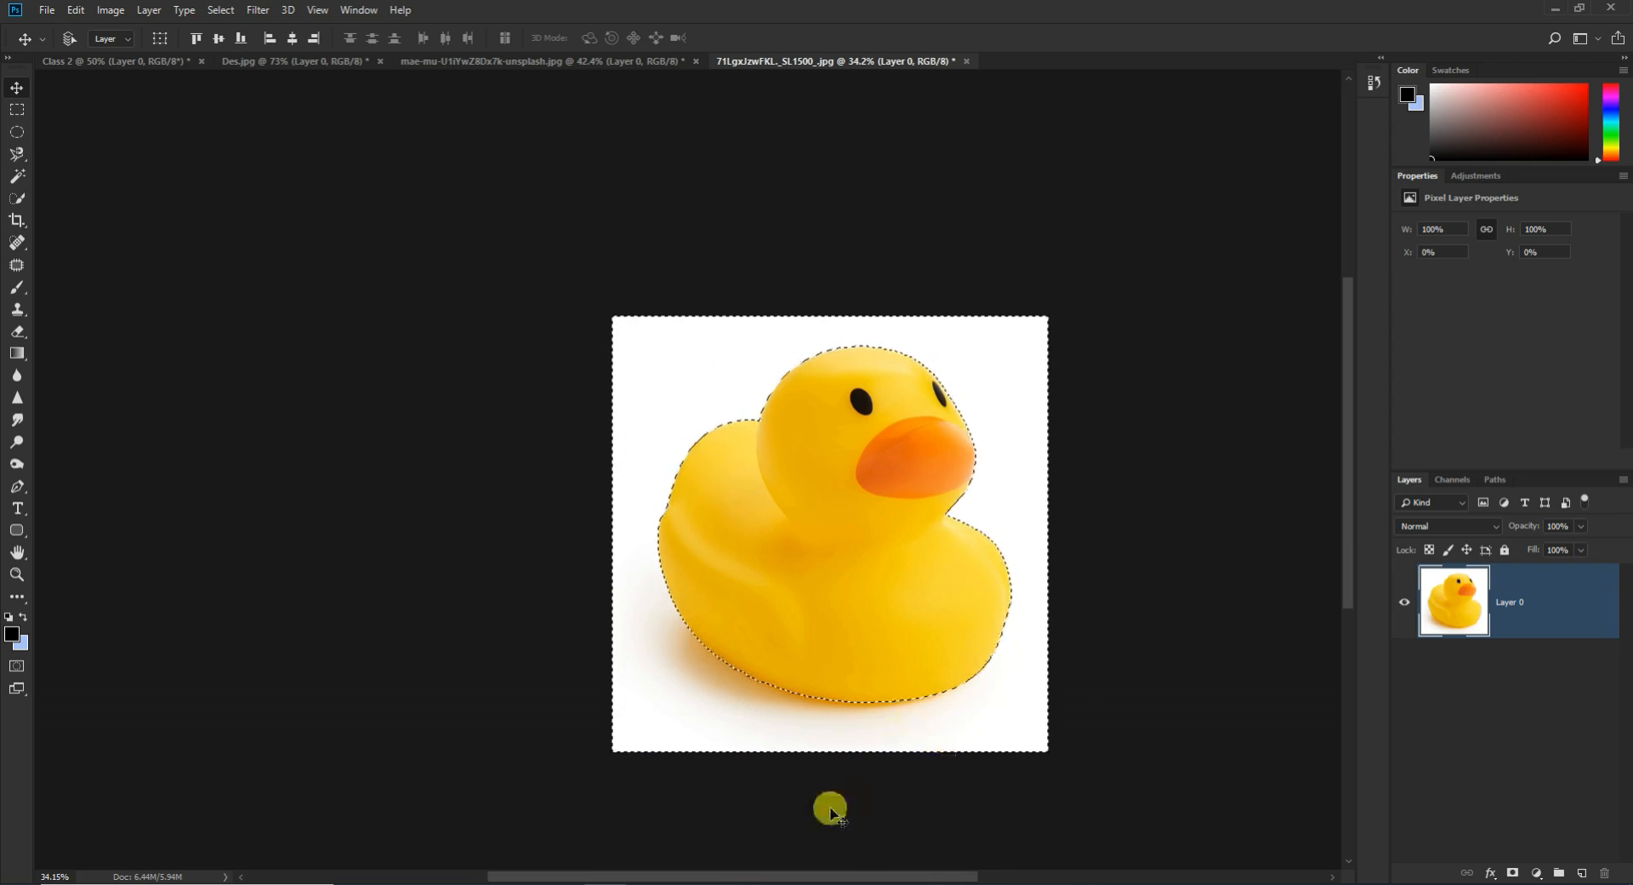
Step: Set the background color to the bright blue 0054ff and switch back to the Move tool
left_click(20, 643)
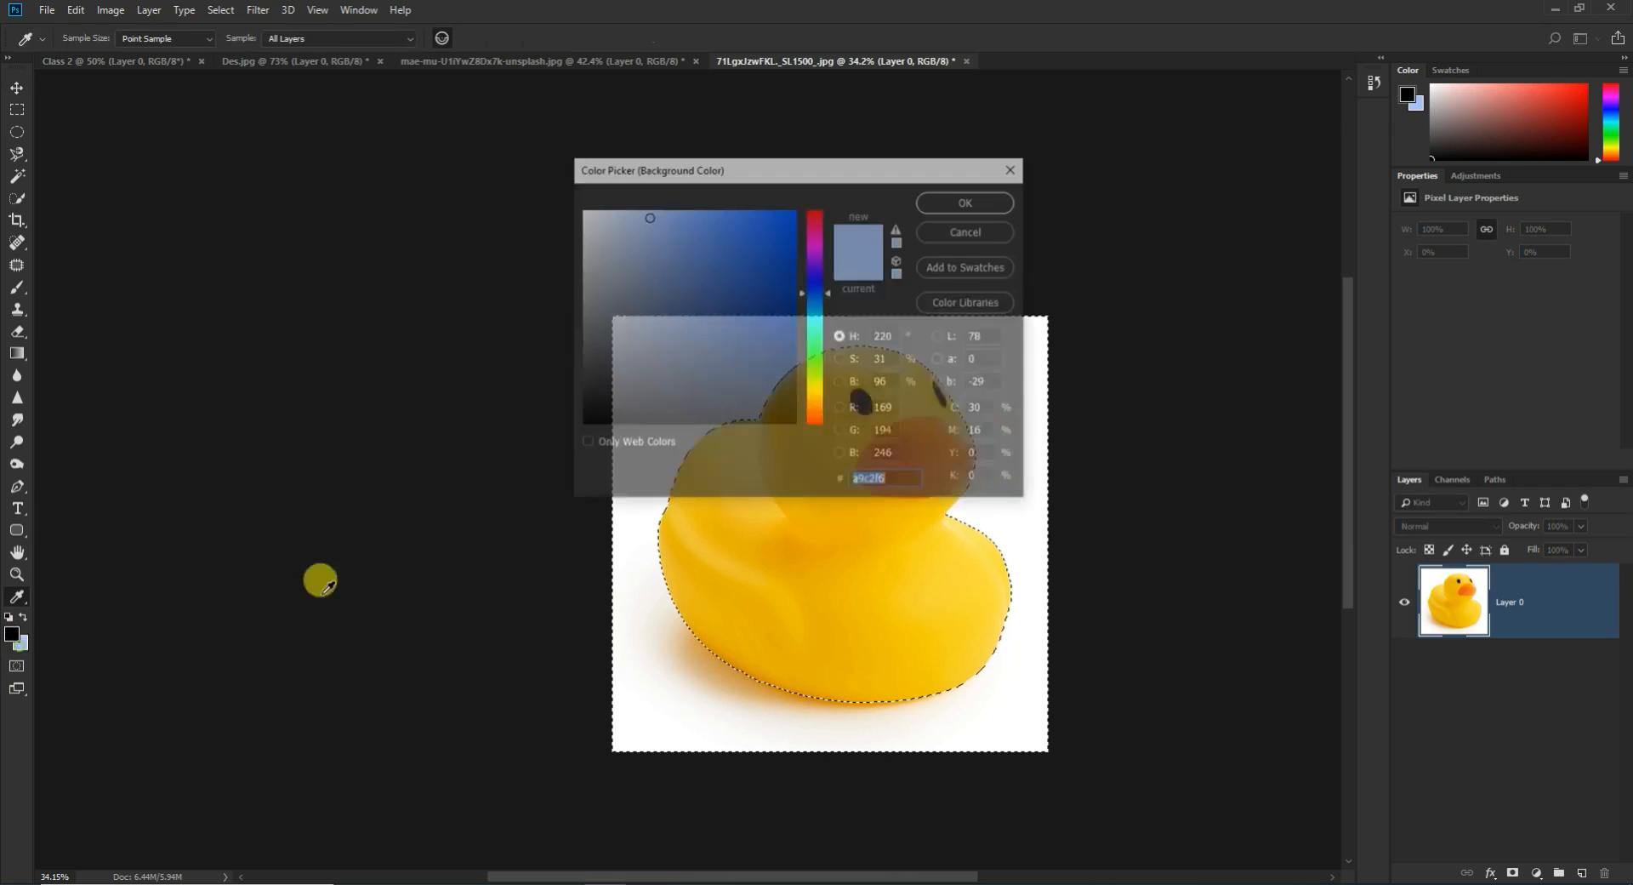
left_click(787, 262)
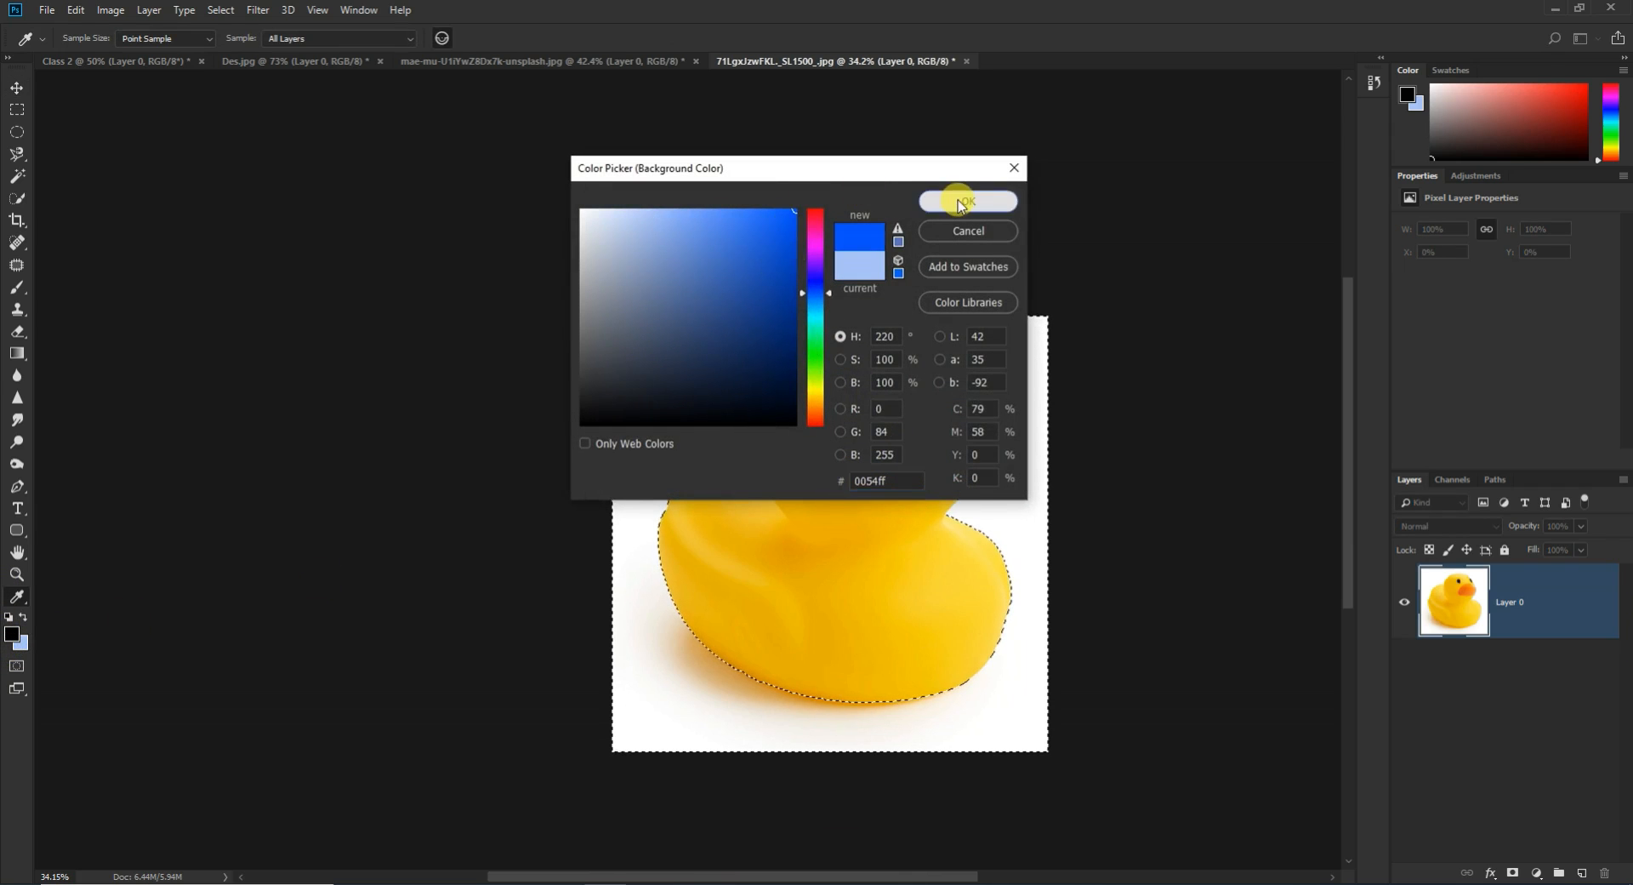
left_click(957, 200)
key("v")
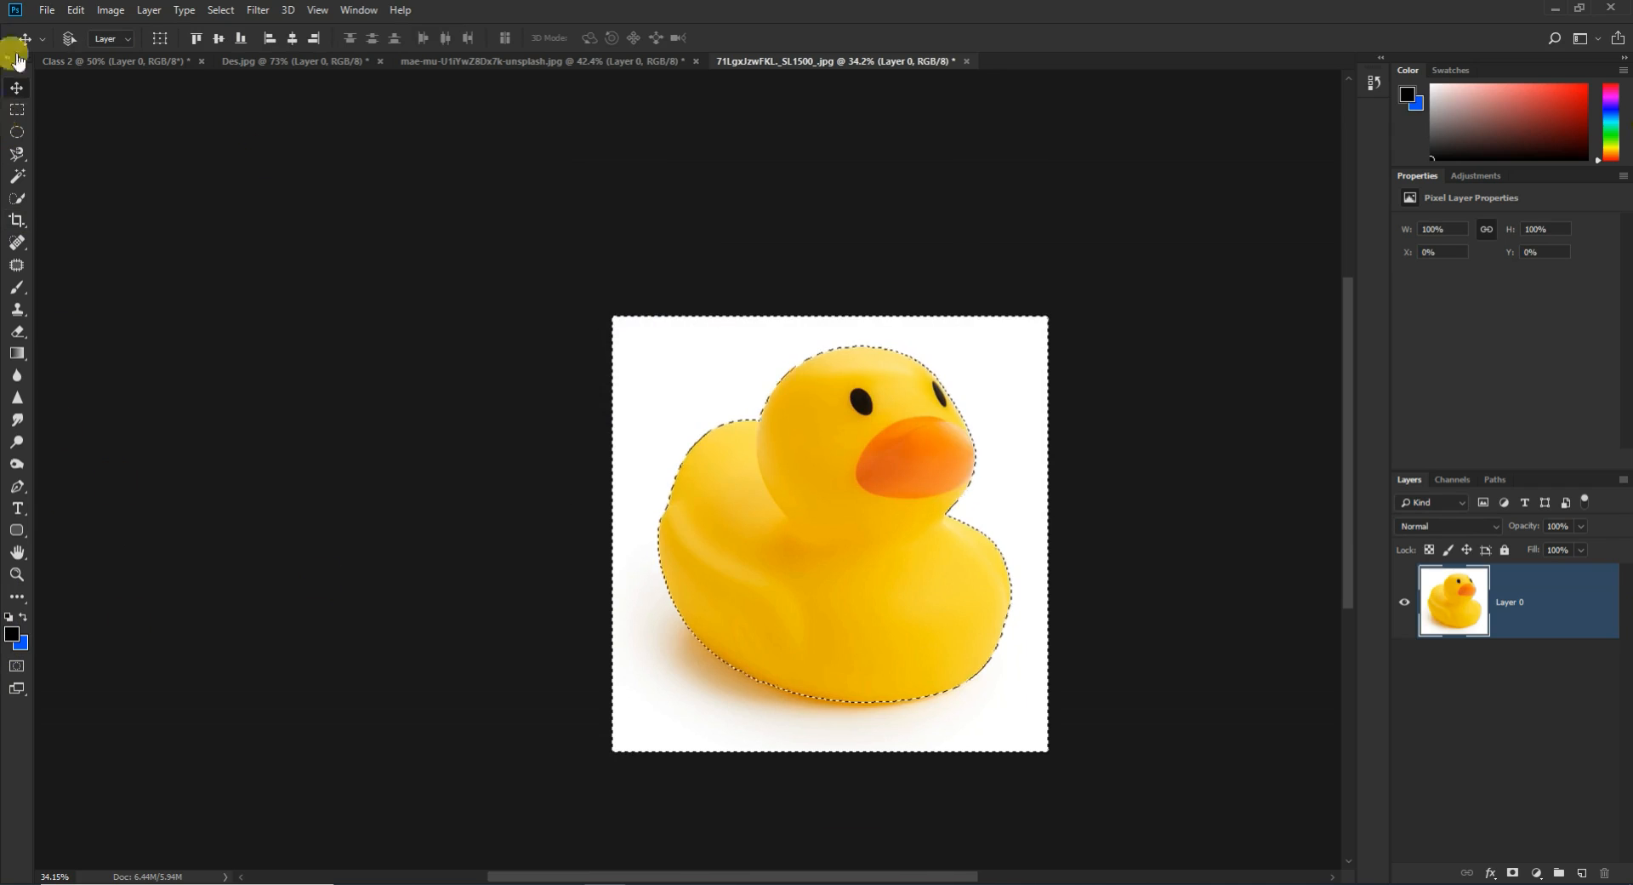
Step: Fill the area around the duck with the Background Color in Normal mode at 100% opacity, and deselect
left_click(75, 10)
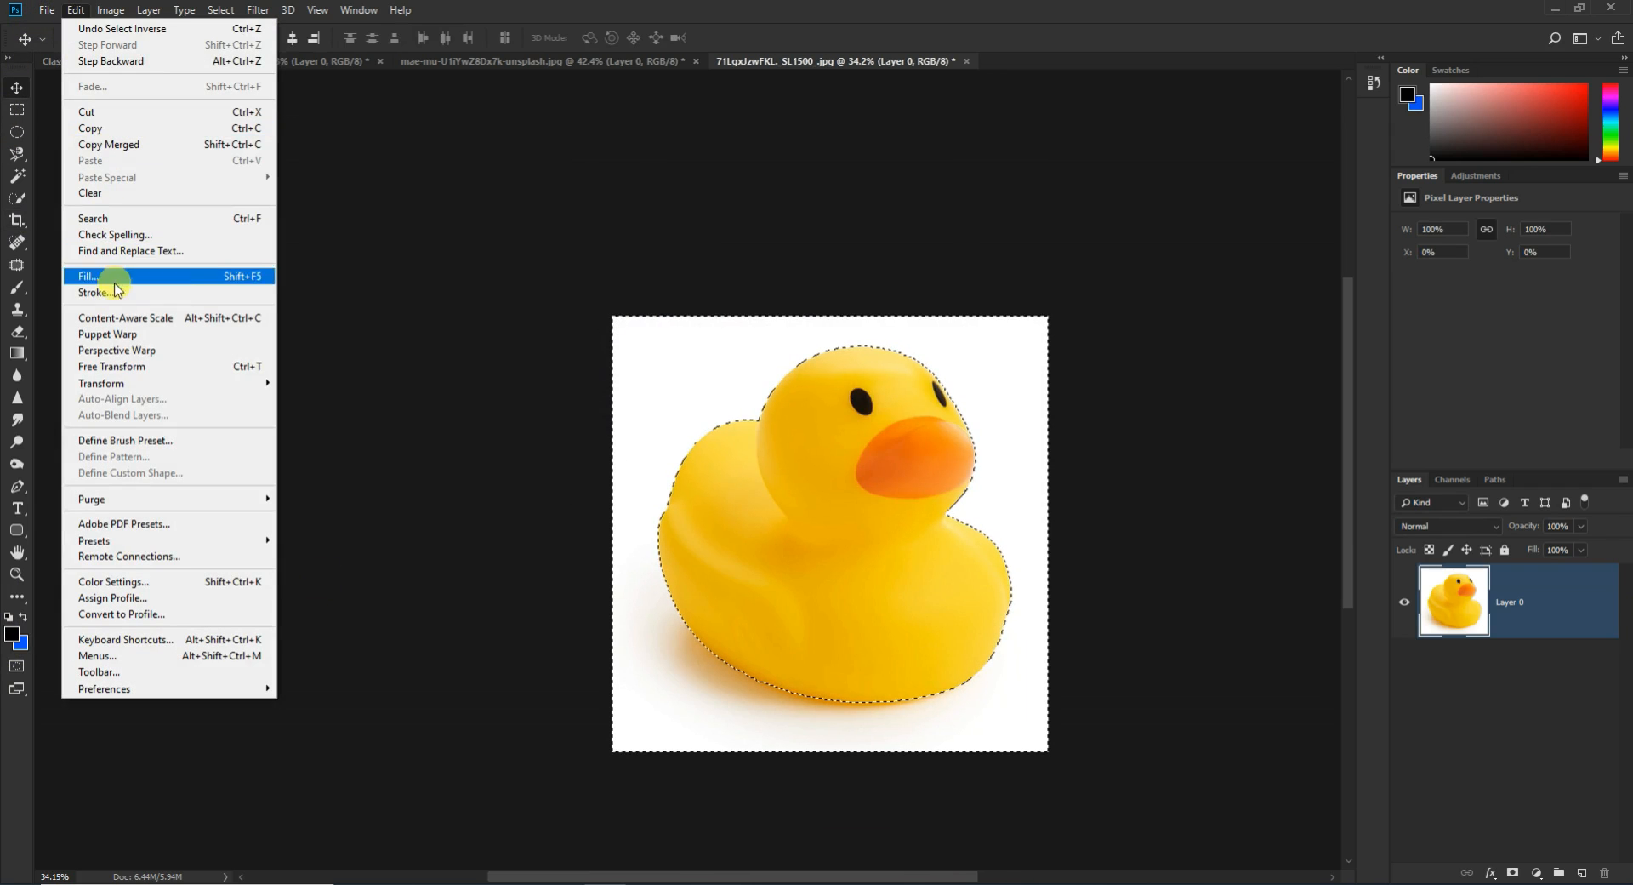
left_click(123, 275)
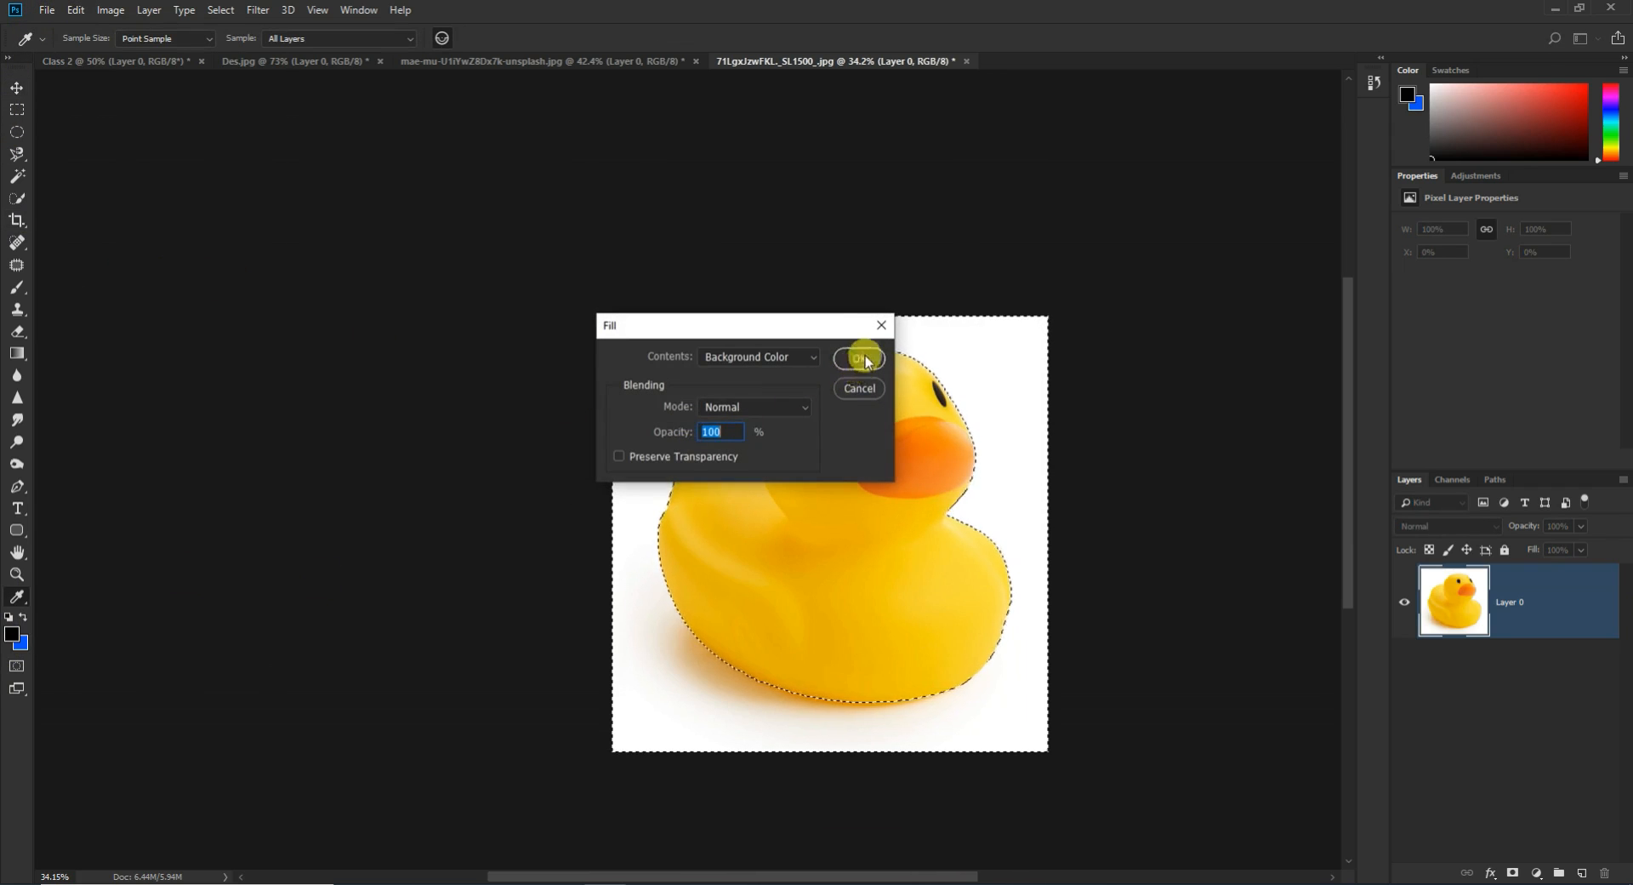
left_click(857, 358)
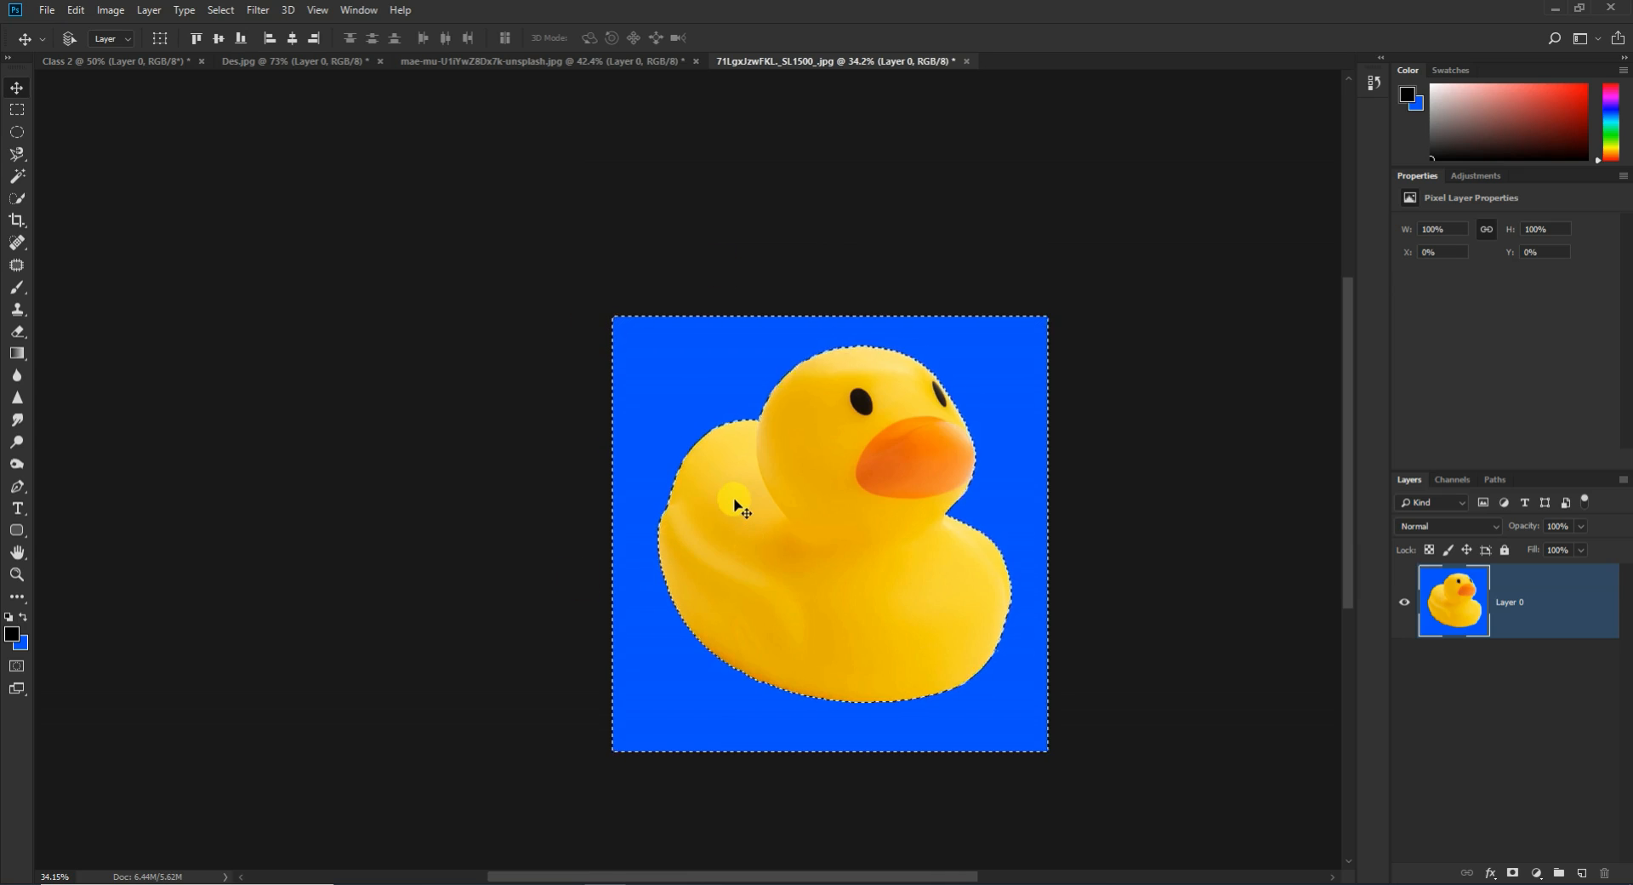
key("ctrl+d")
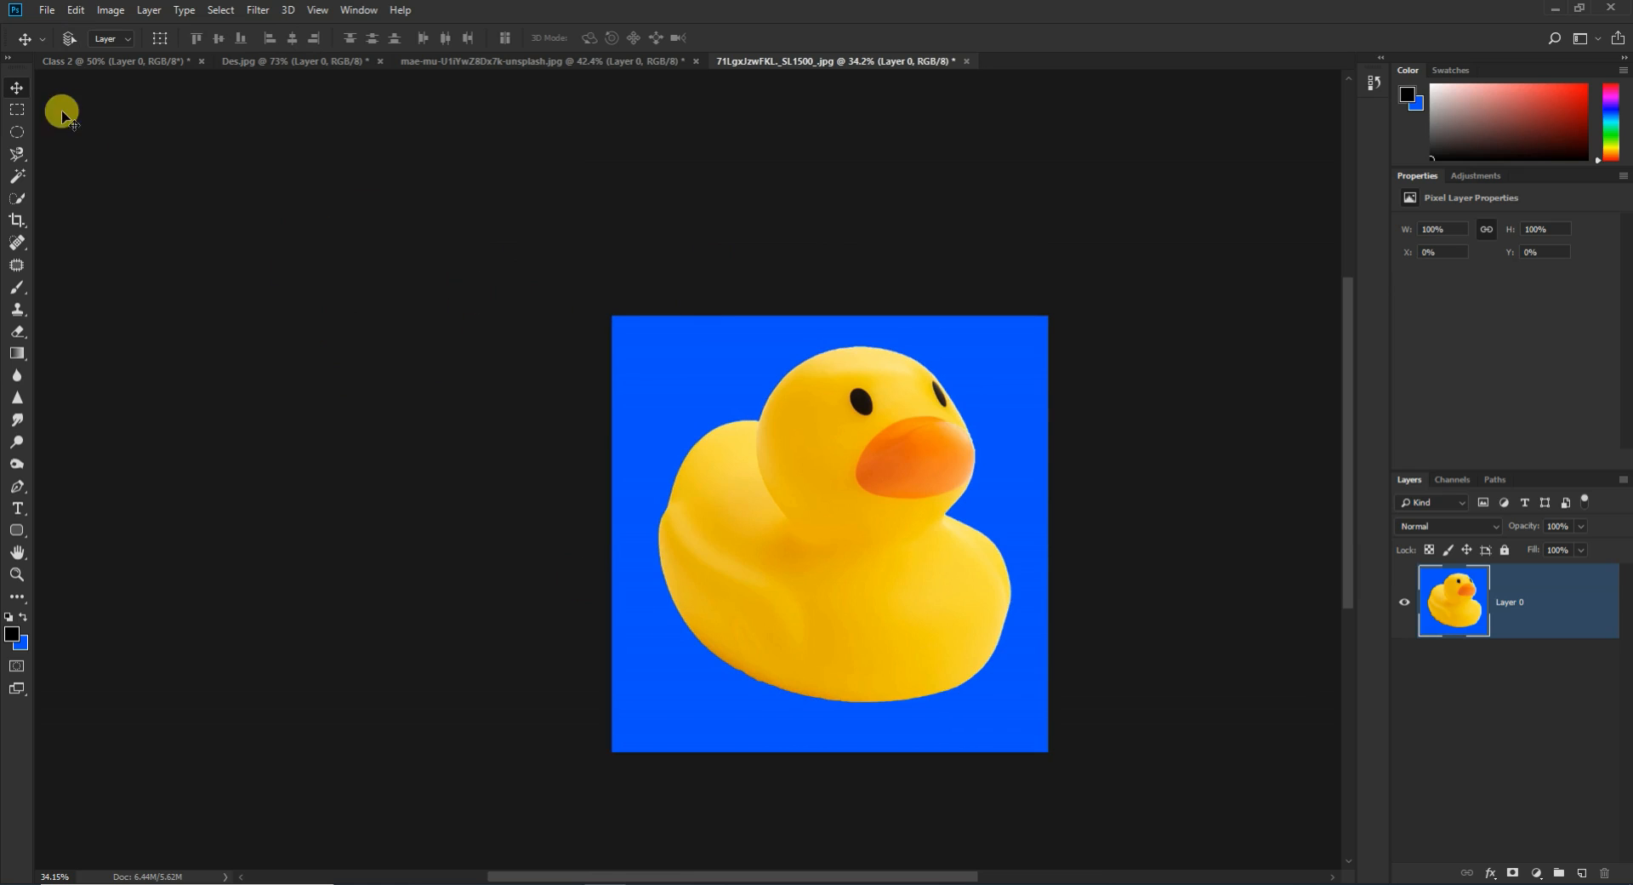
Step: Move the blue-filled duck layer aside, and undo back to the inverted selection before the fill
left_click_drag(861, 549, 756, 520)
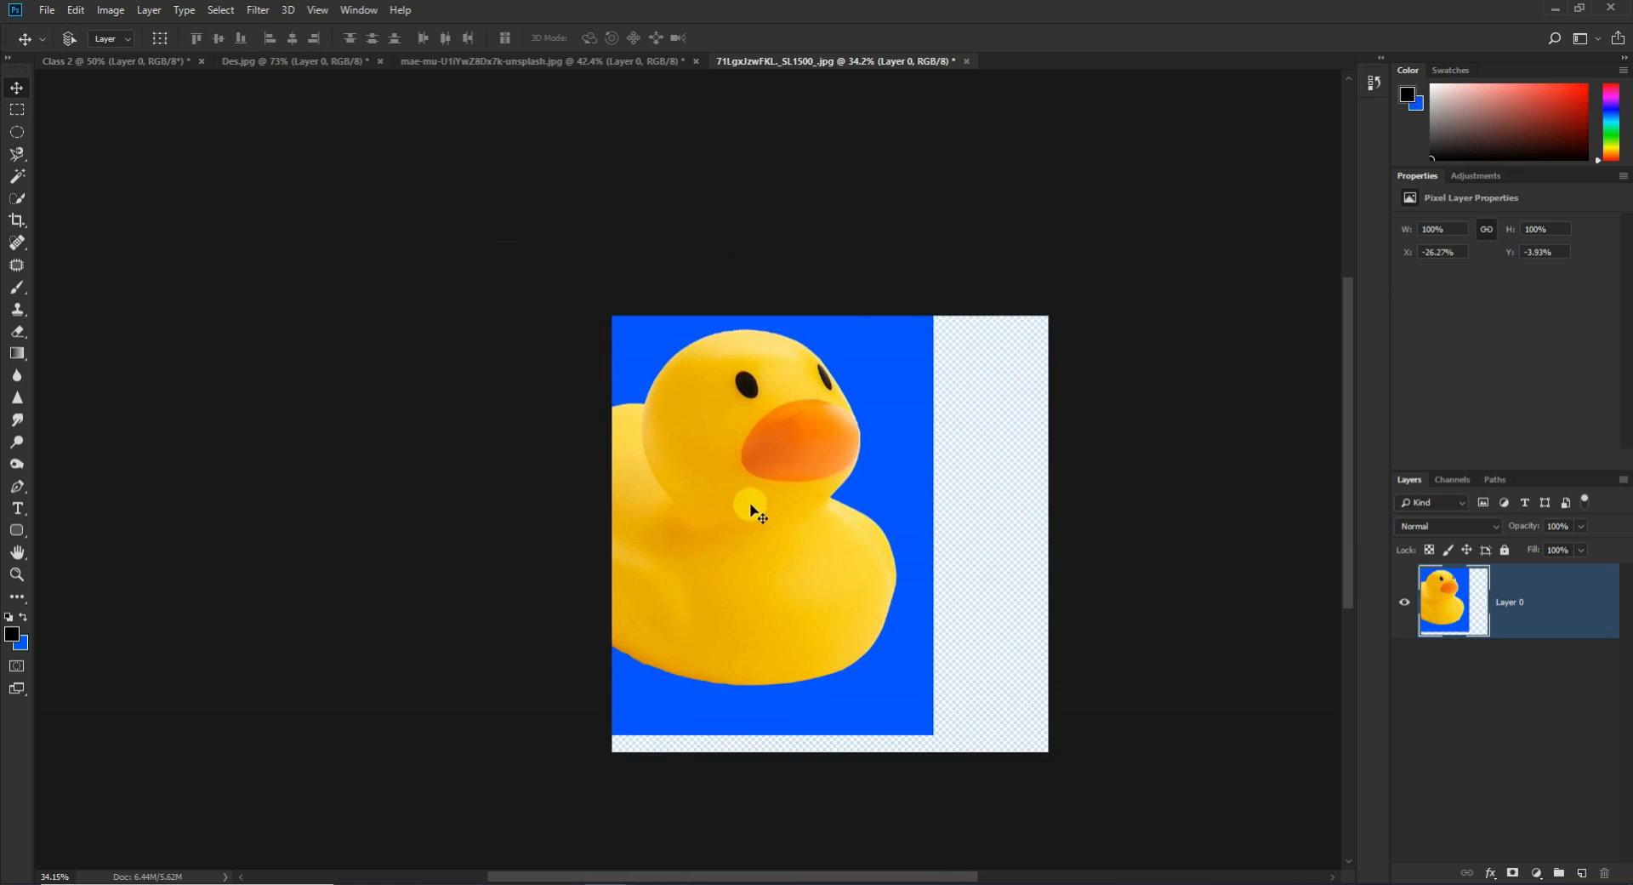
key("ctrl+z")
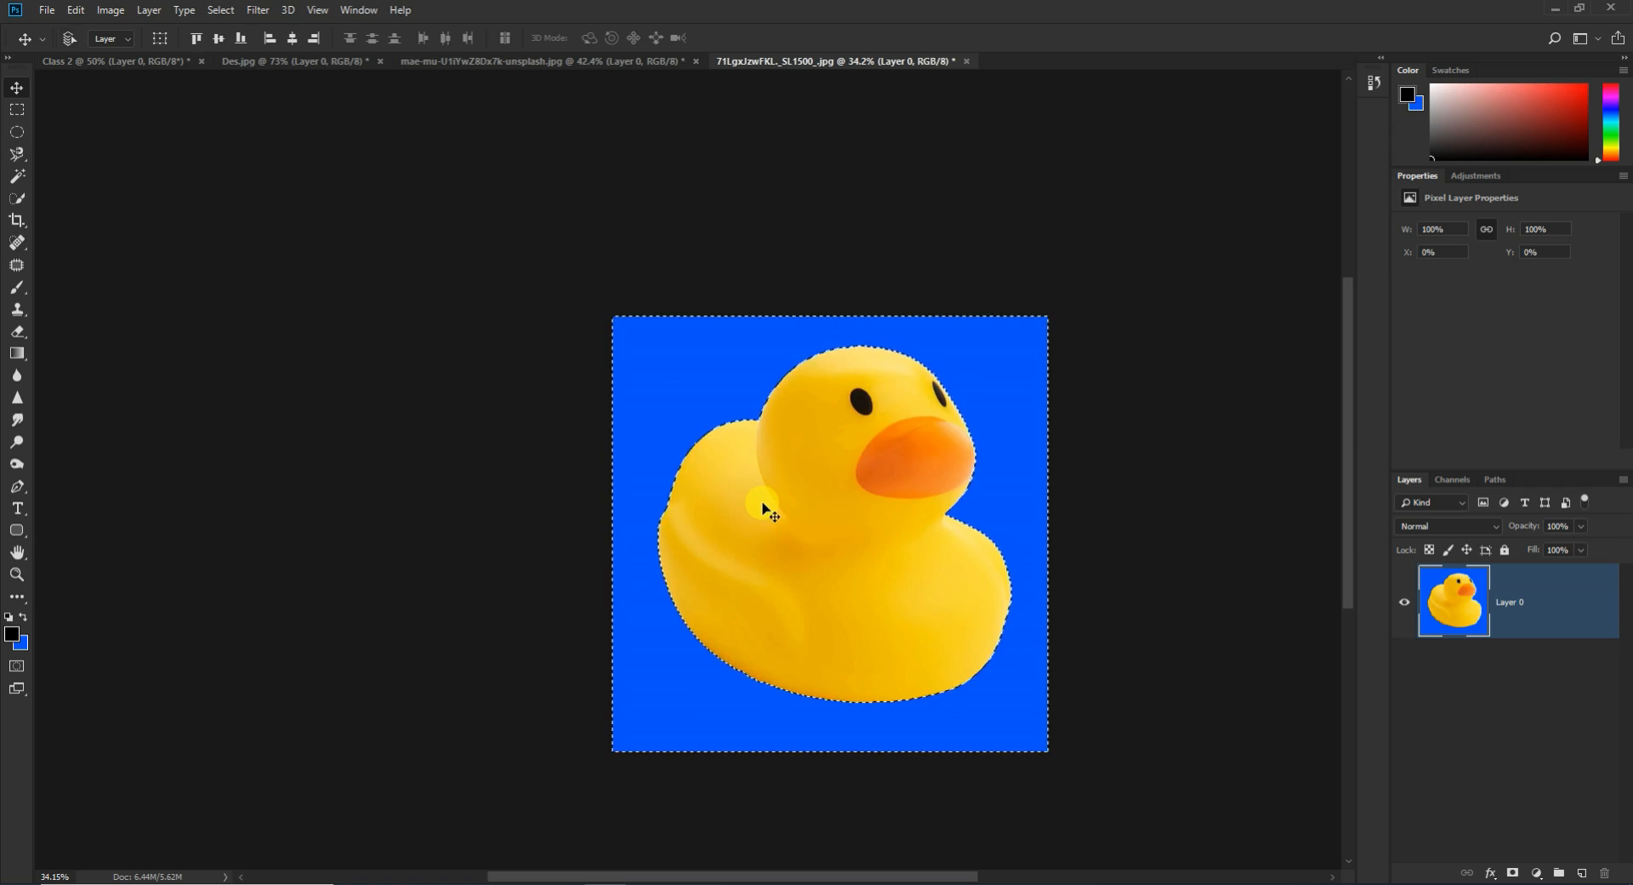
key("ctrl+z")
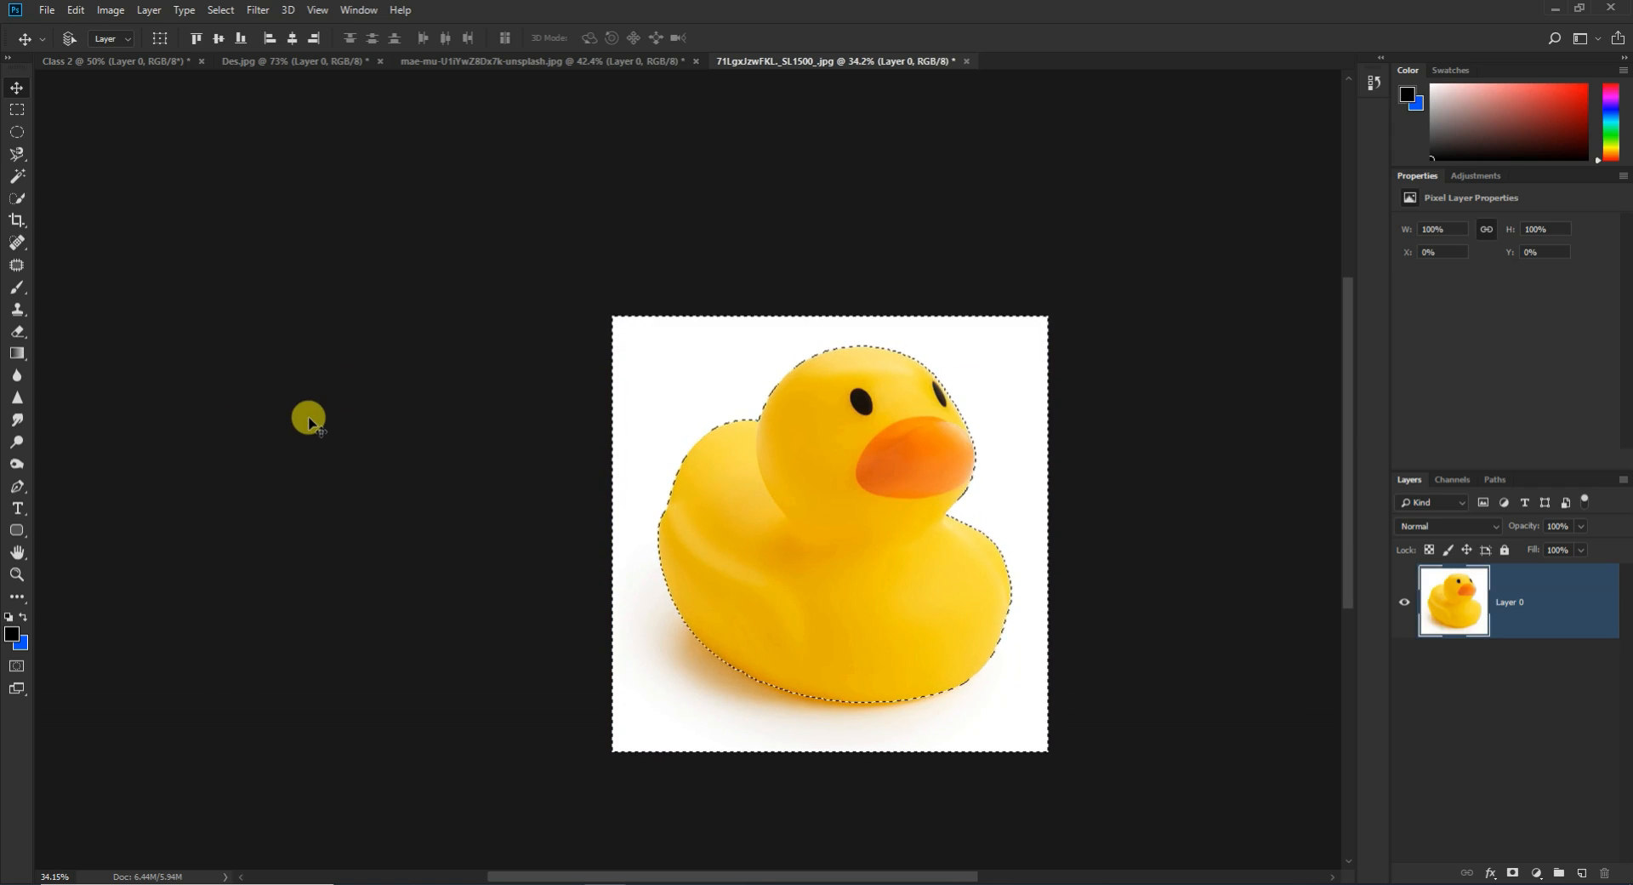
Step: Delete the selected white surroundings of the duck, deselect, and add a new empty layer above the duck layer
key("Delete")
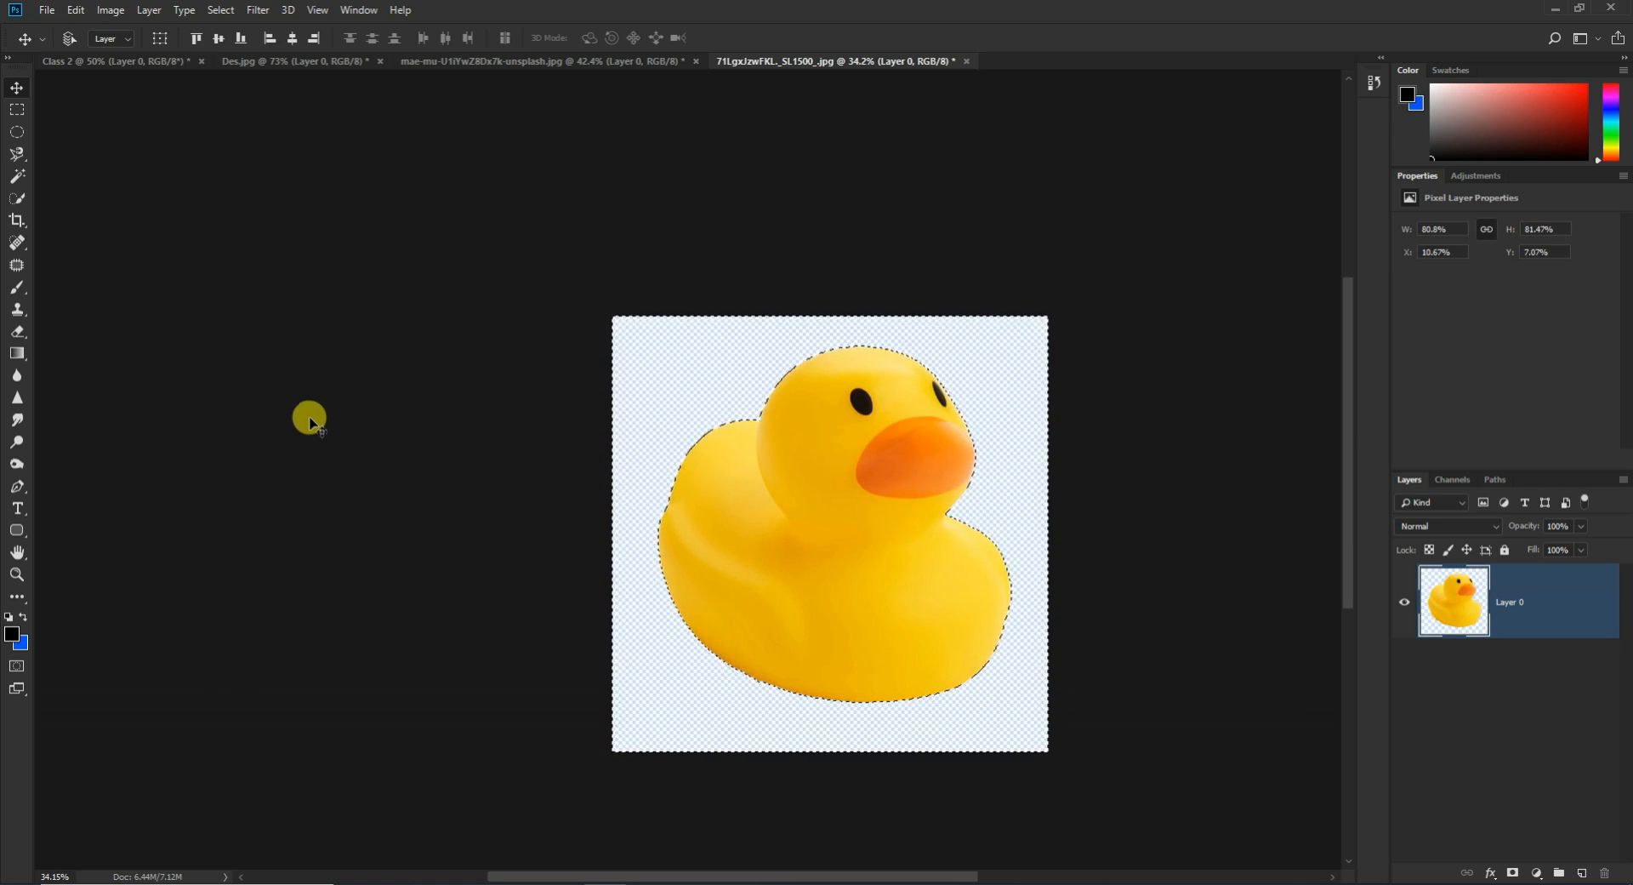
key("ctrl+d")
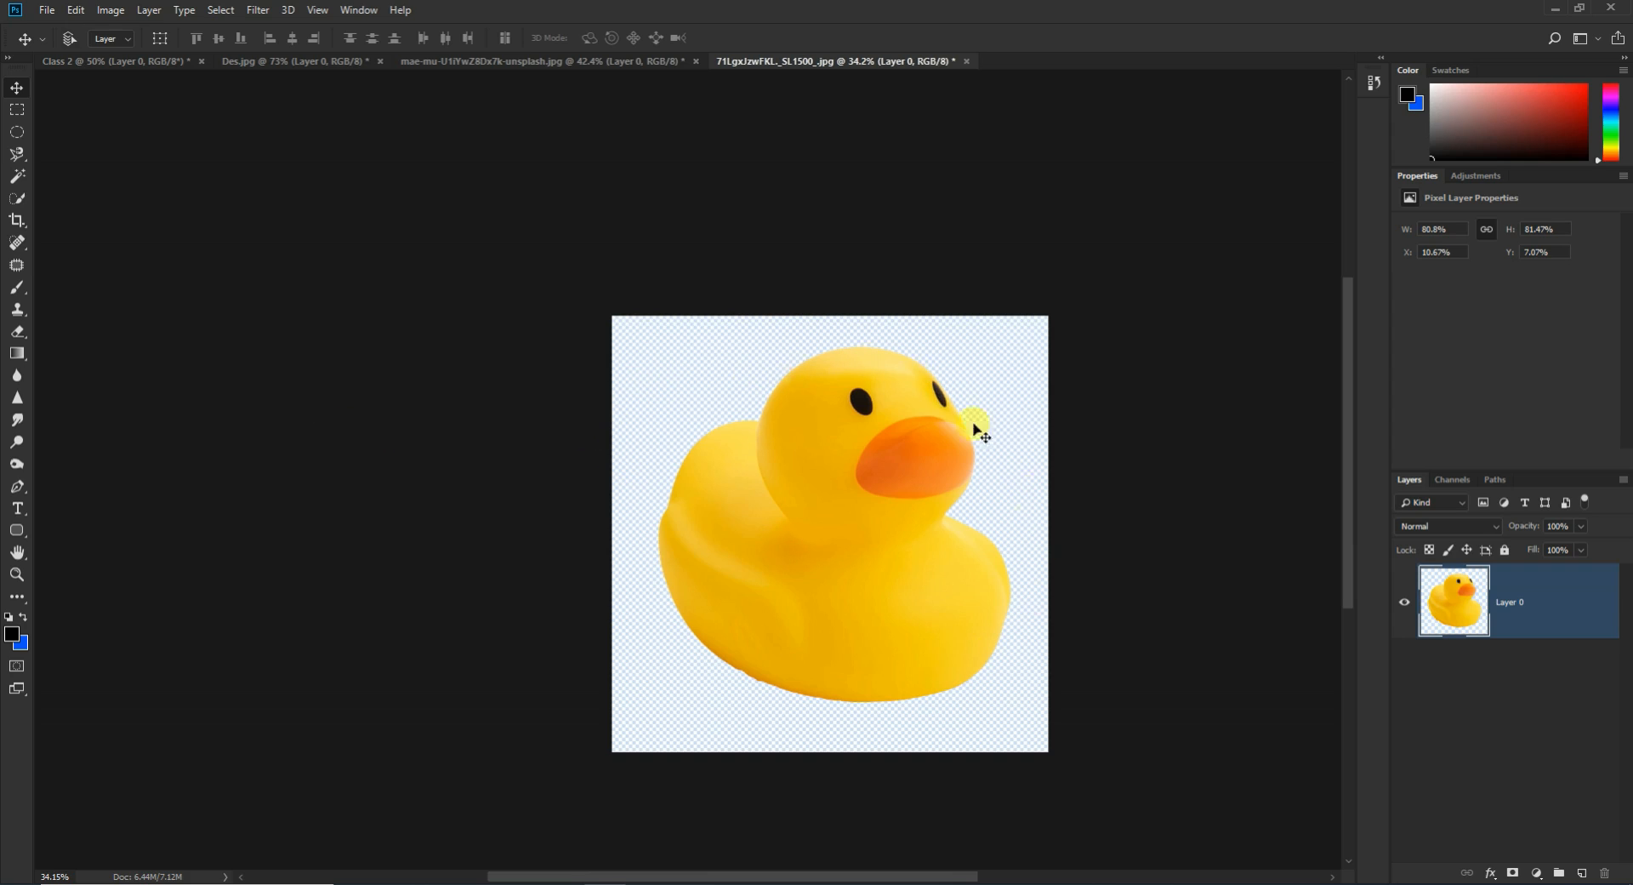
left_click(1582, 874)
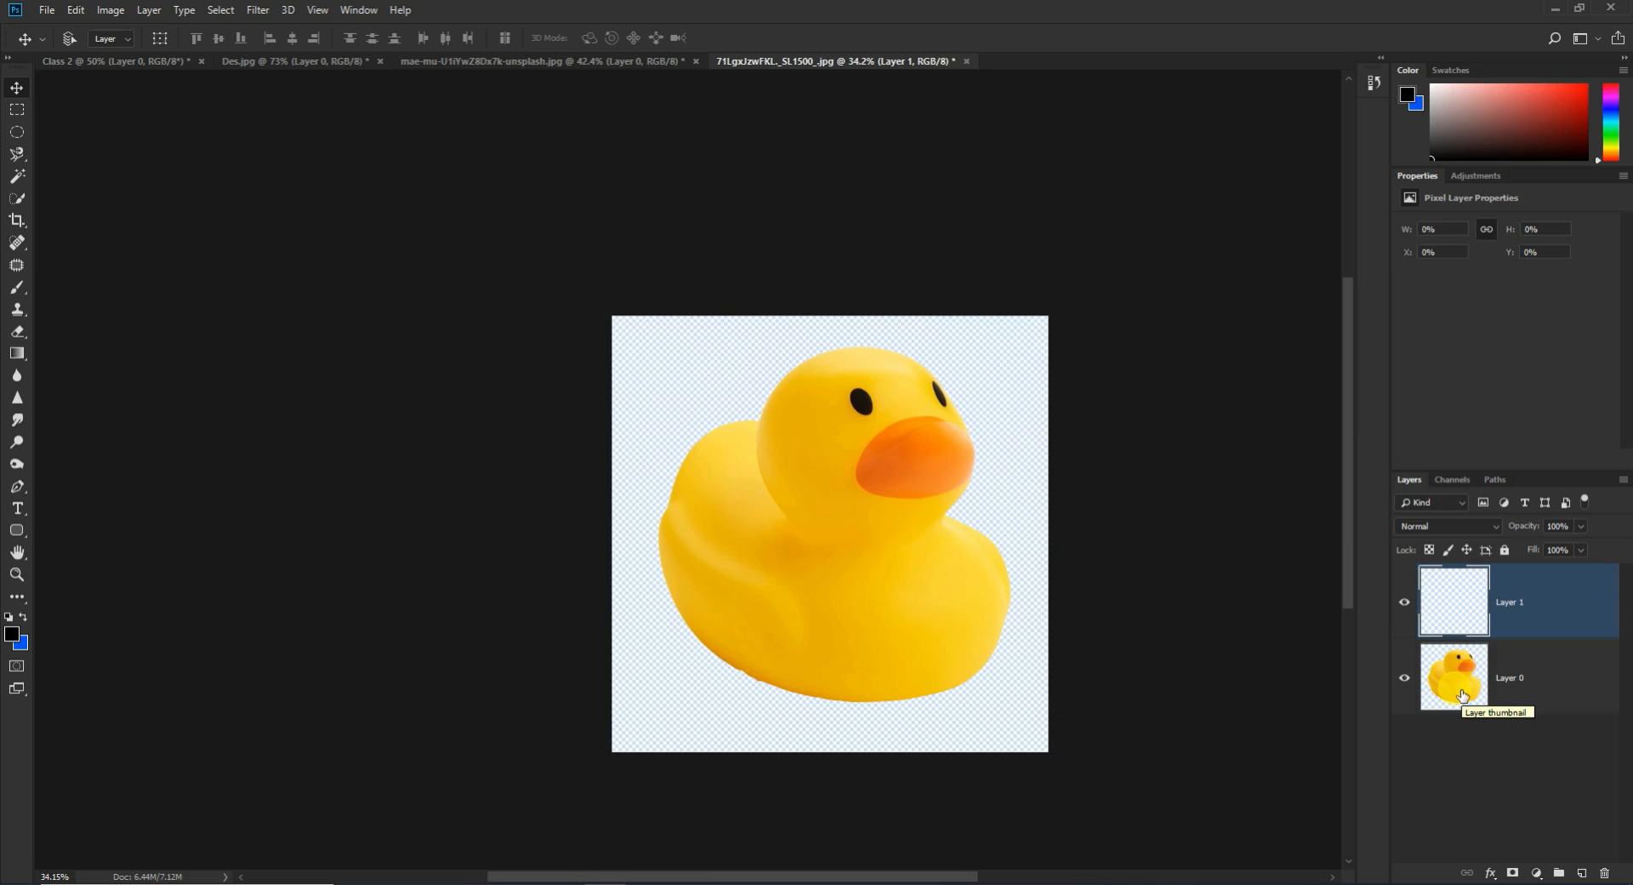
Step: Try filling the duck layer itself with the Background Color in Normal mode at 100% opacity
left_click(1544, 686)
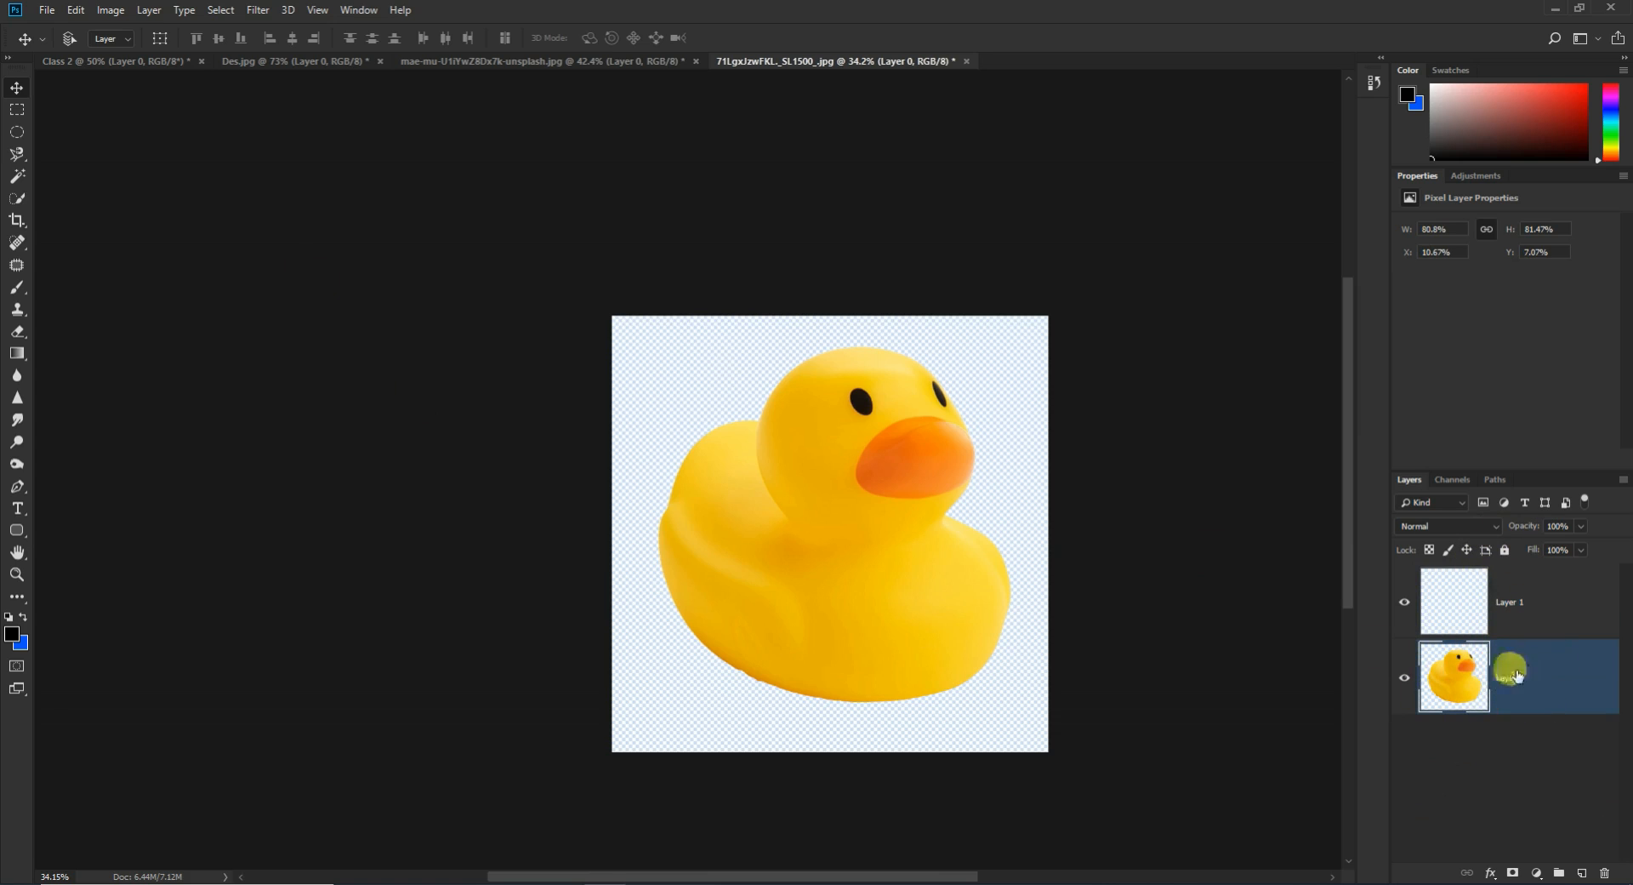
left_click(76, 9)
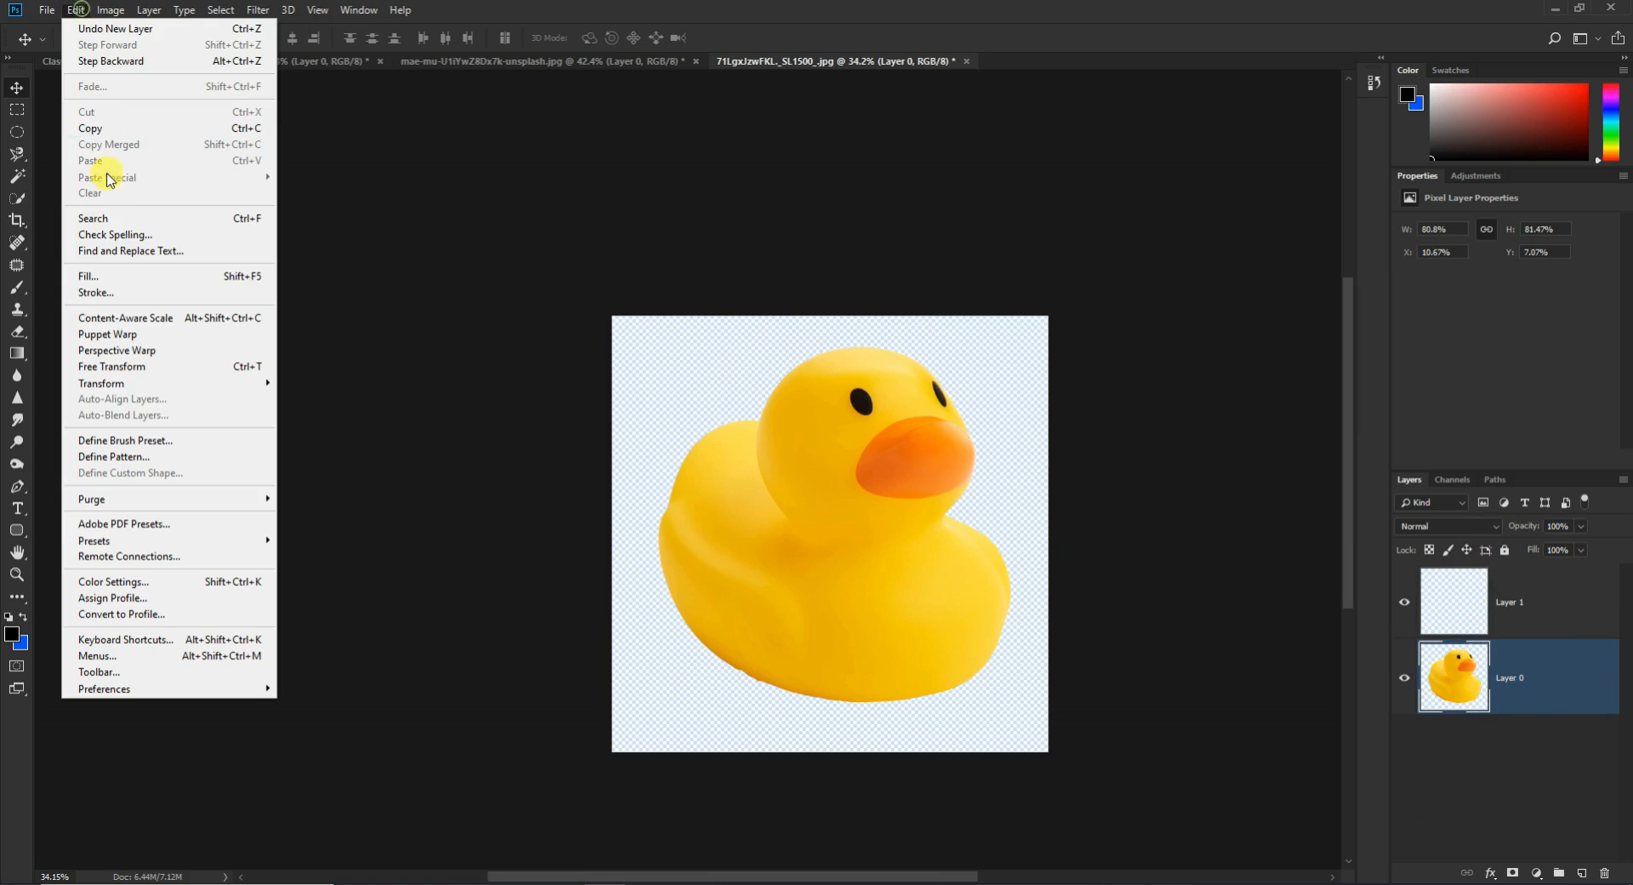
left_click(111, 276)
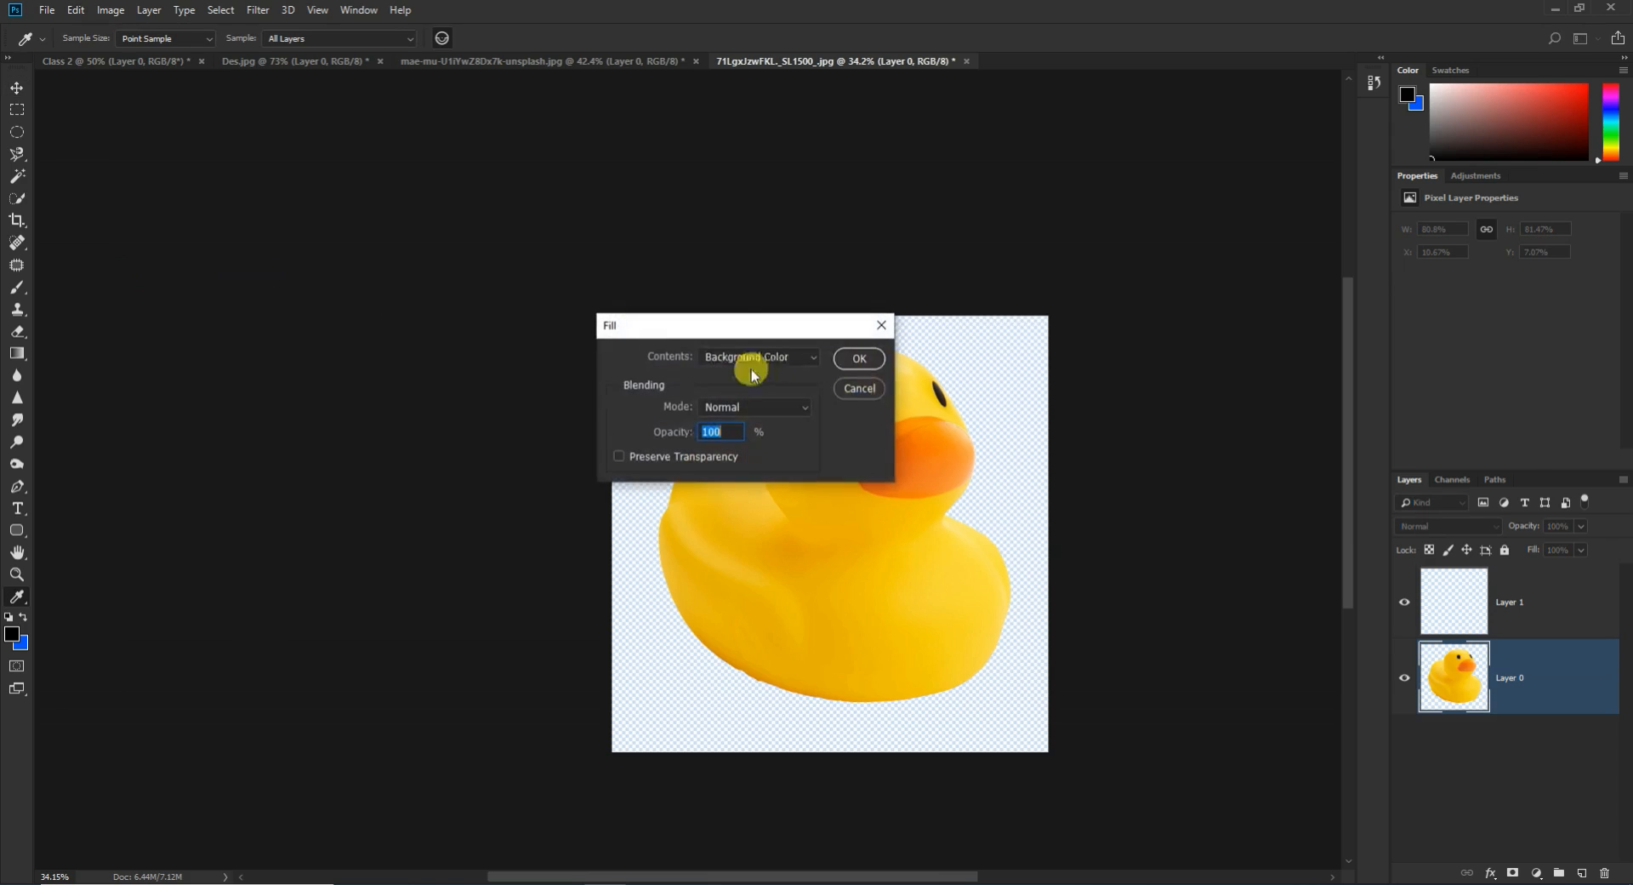
left_click(860, 359)
key("v")
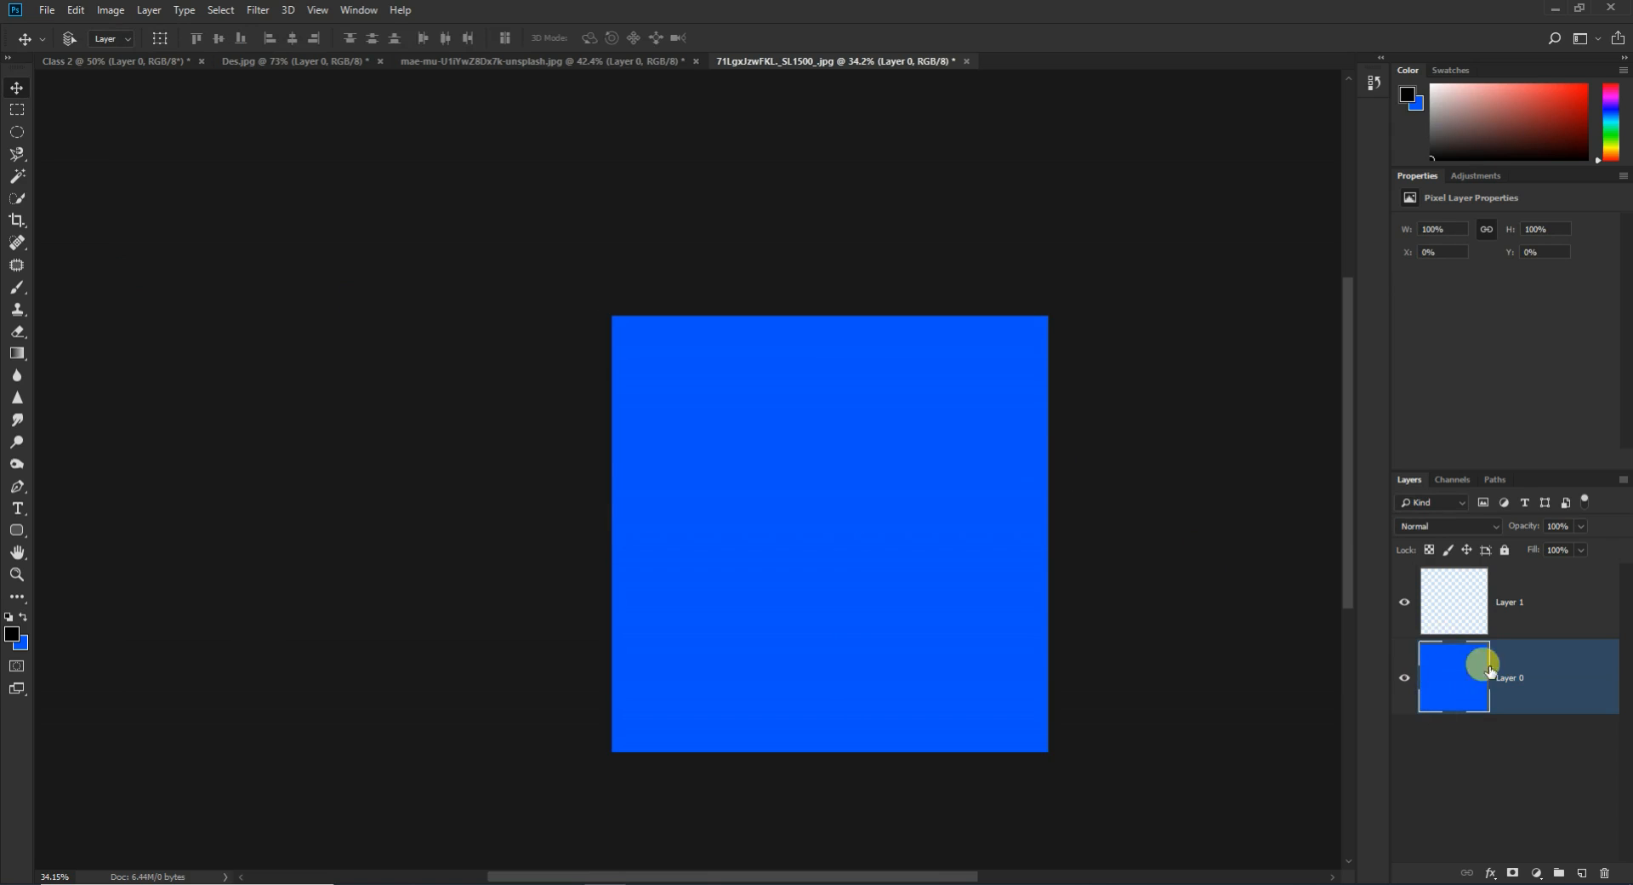
left_click_drag(1472, 660, 1109, 609)
Step: Fill the empty Layer 1 with the blue Background Color in Normal mode at 100% opacity
left_click(1527, 604)
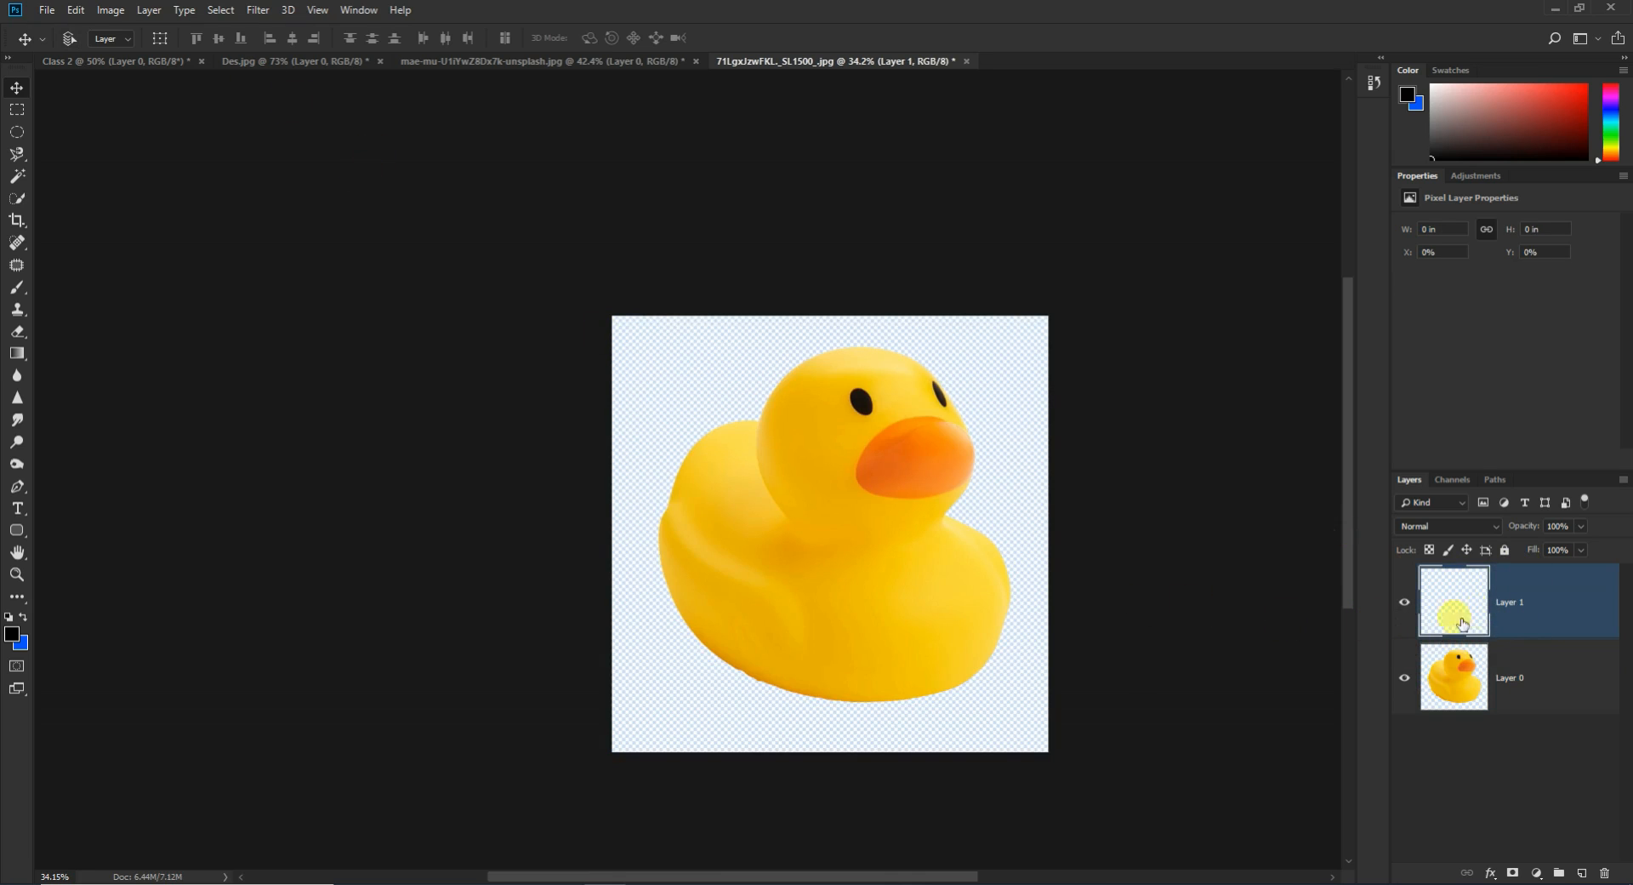
left_click(76, 10)
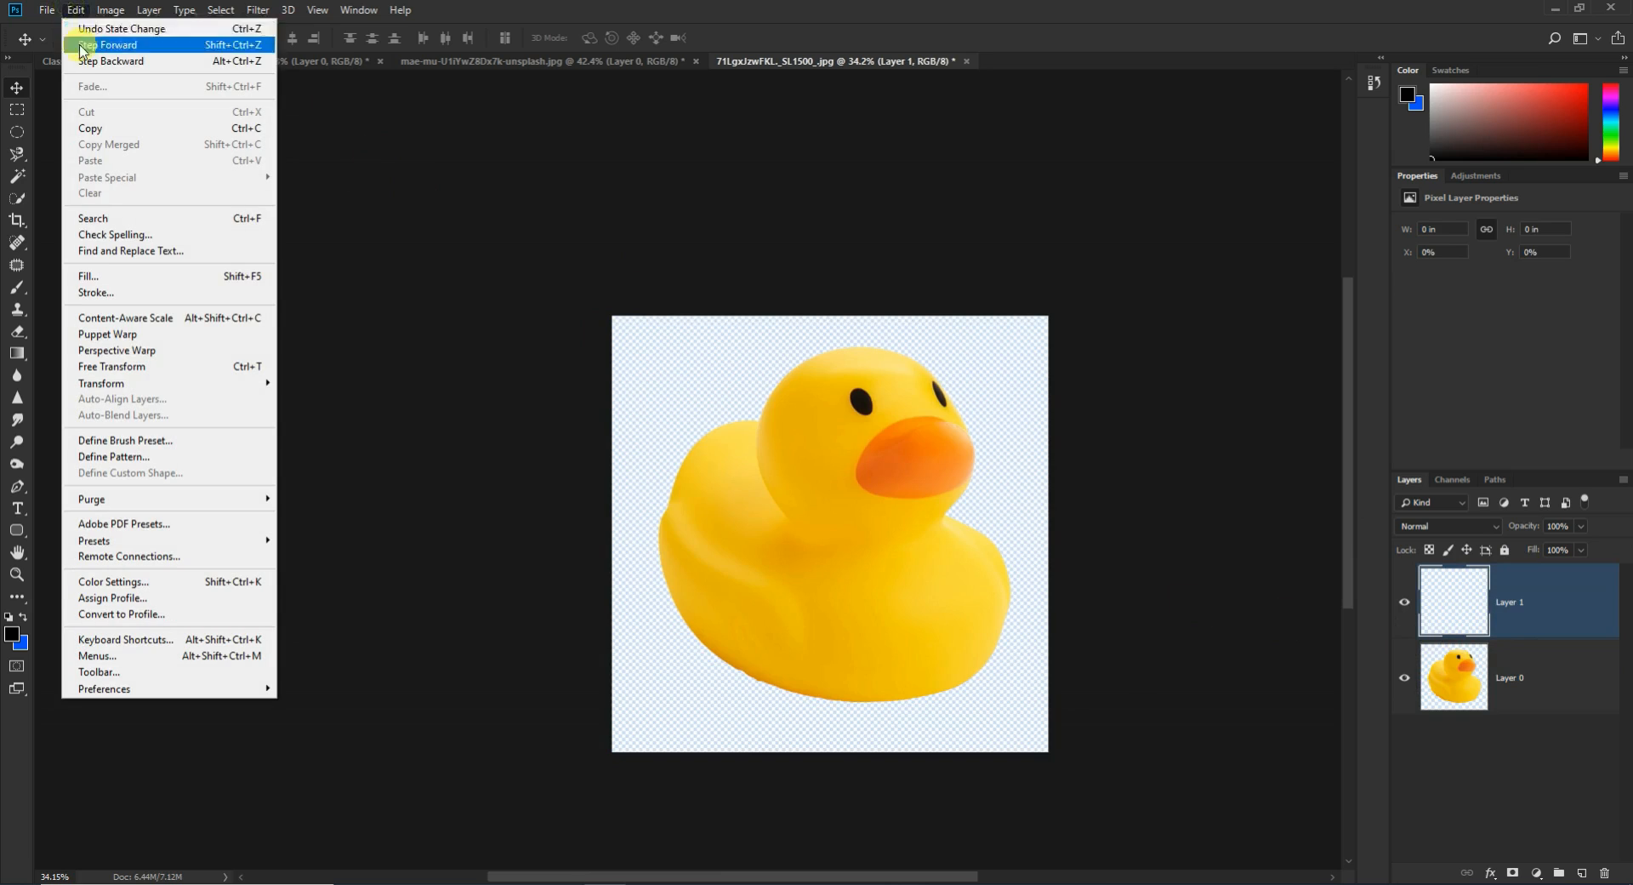
left_click(109, 277)
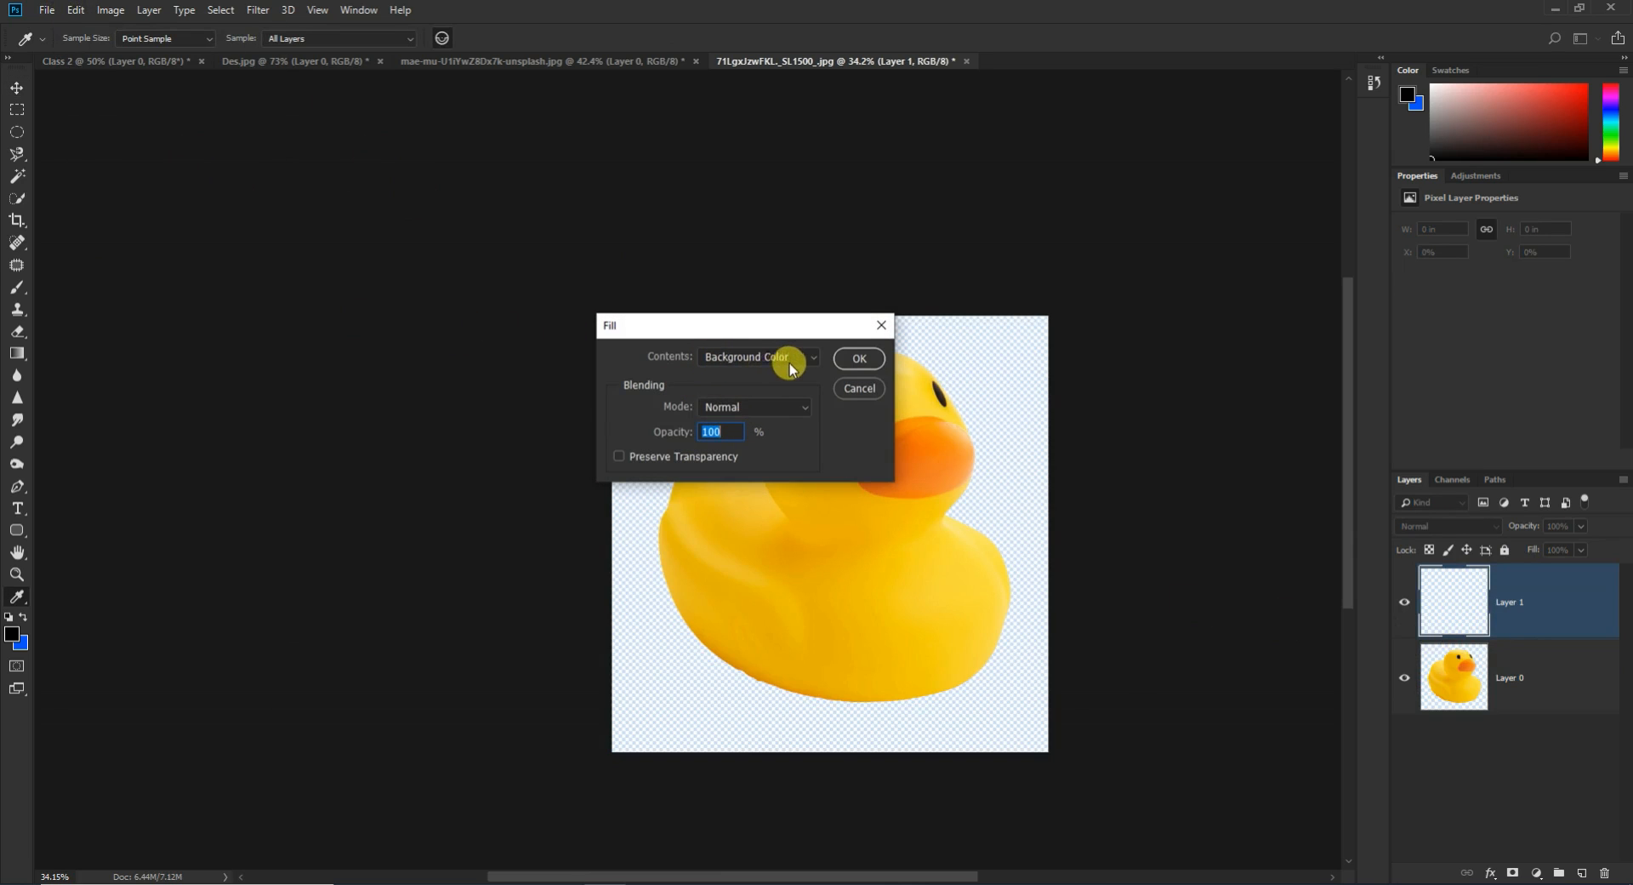
left_click(856, 361)
key("v")
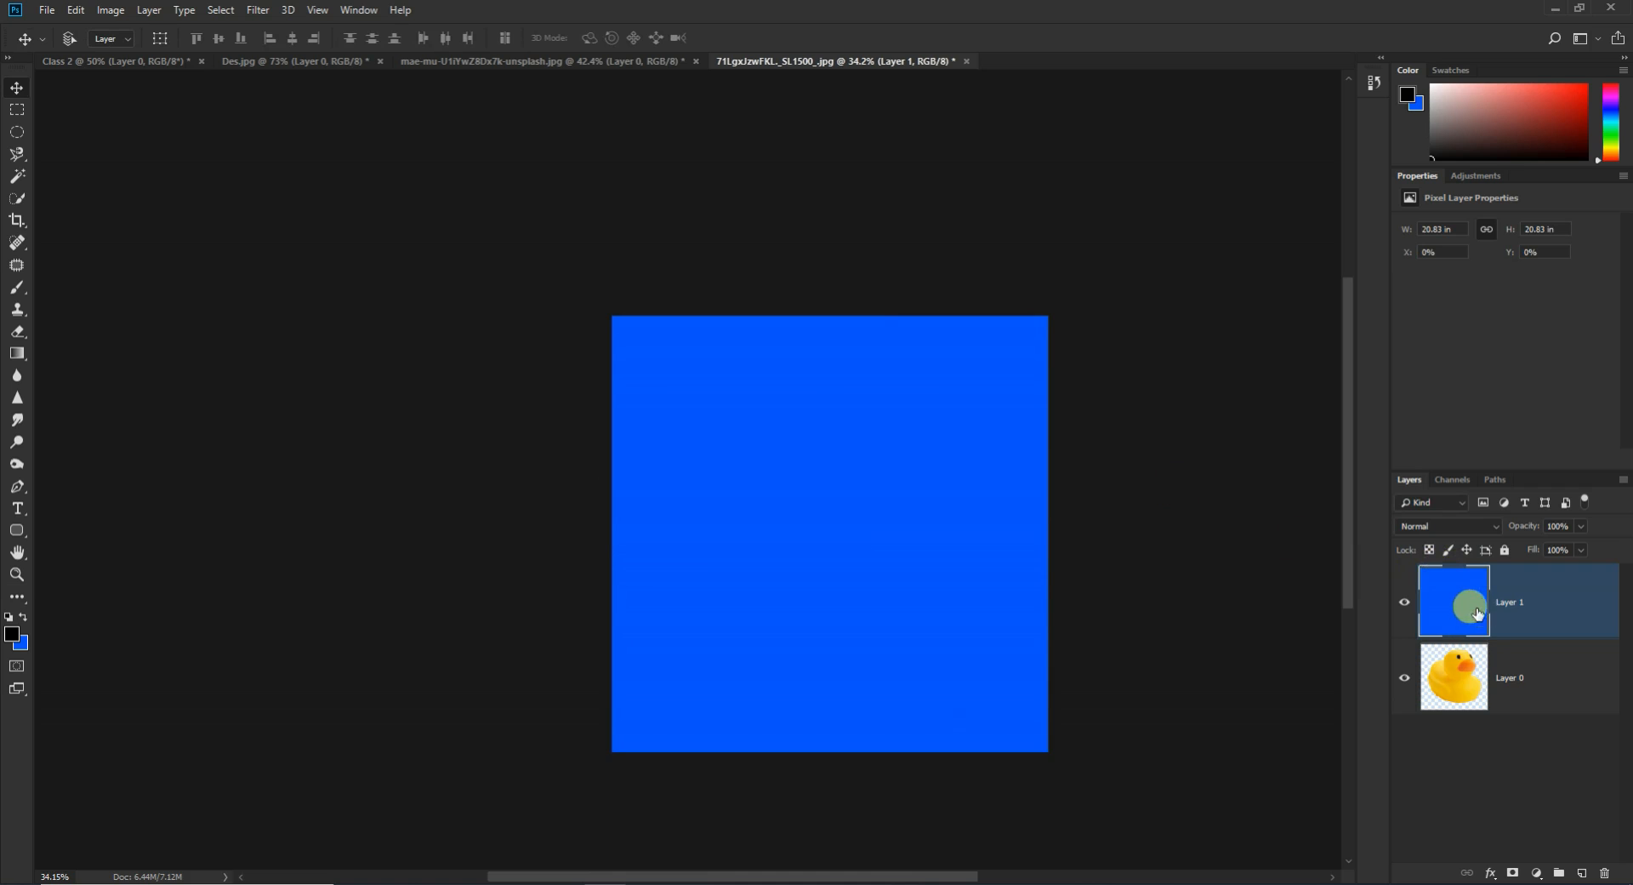
Step: Move the duck layer above the blue-filled layer in the stacking order
left_click(1522, 677)
left_click(1543, 607)
left_click_drag(1524, 659, 1536, 598)
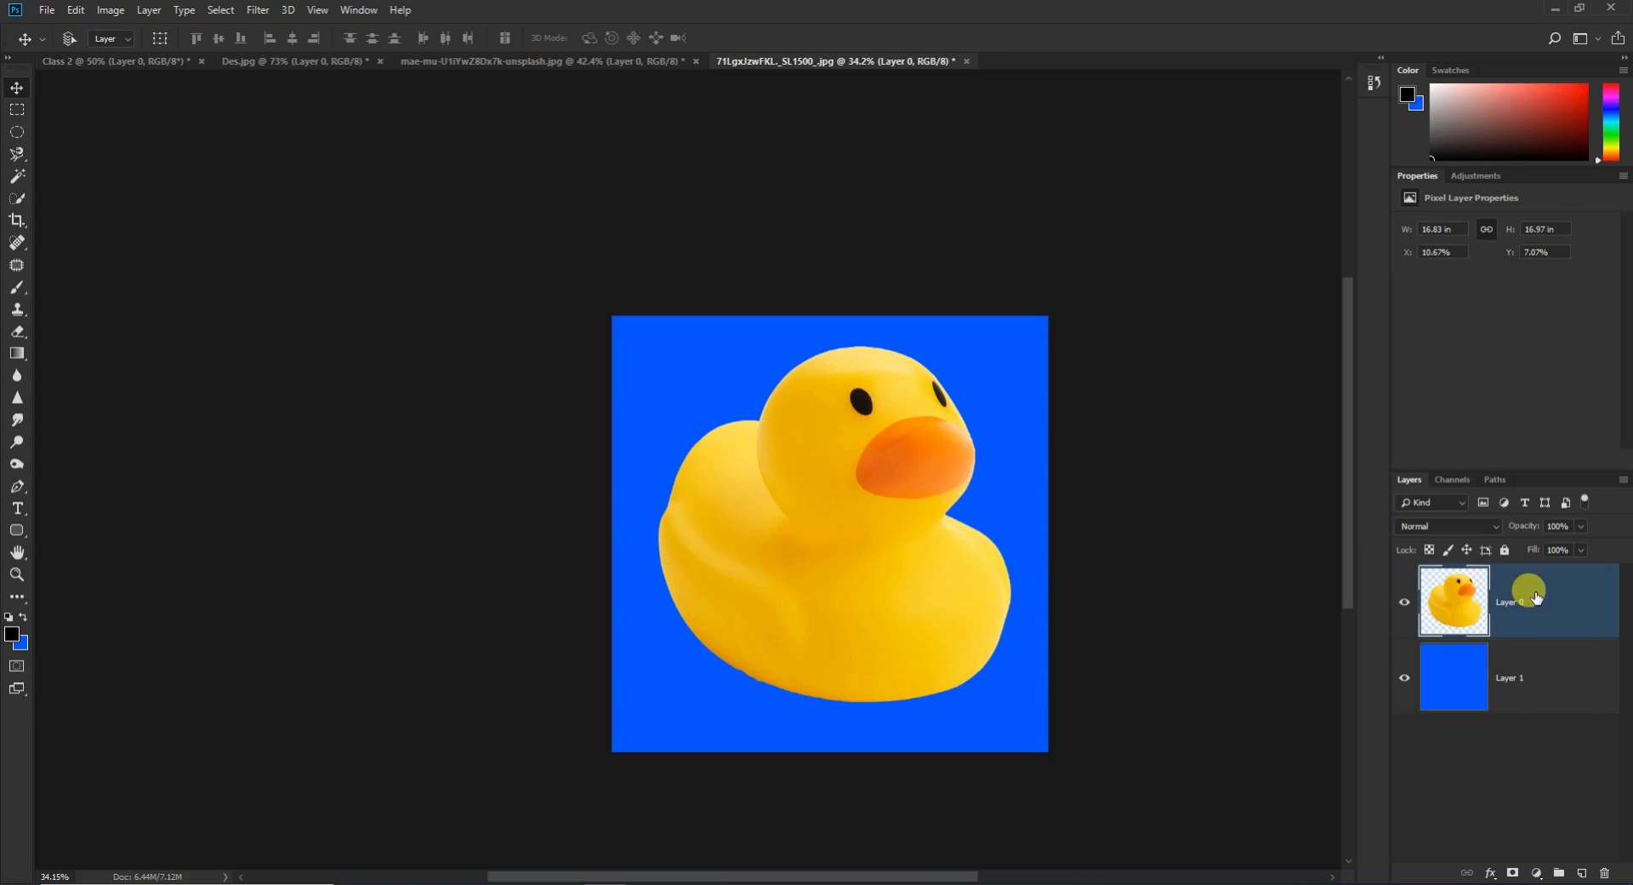
Step: Hide and show the blue layer and the duck layer in turn to check that they are separate
left_click(1401, 688)
left_click(1402, 680)
left_click(1403, 601)
left_click(1404, 598)
right_click(19, 151)
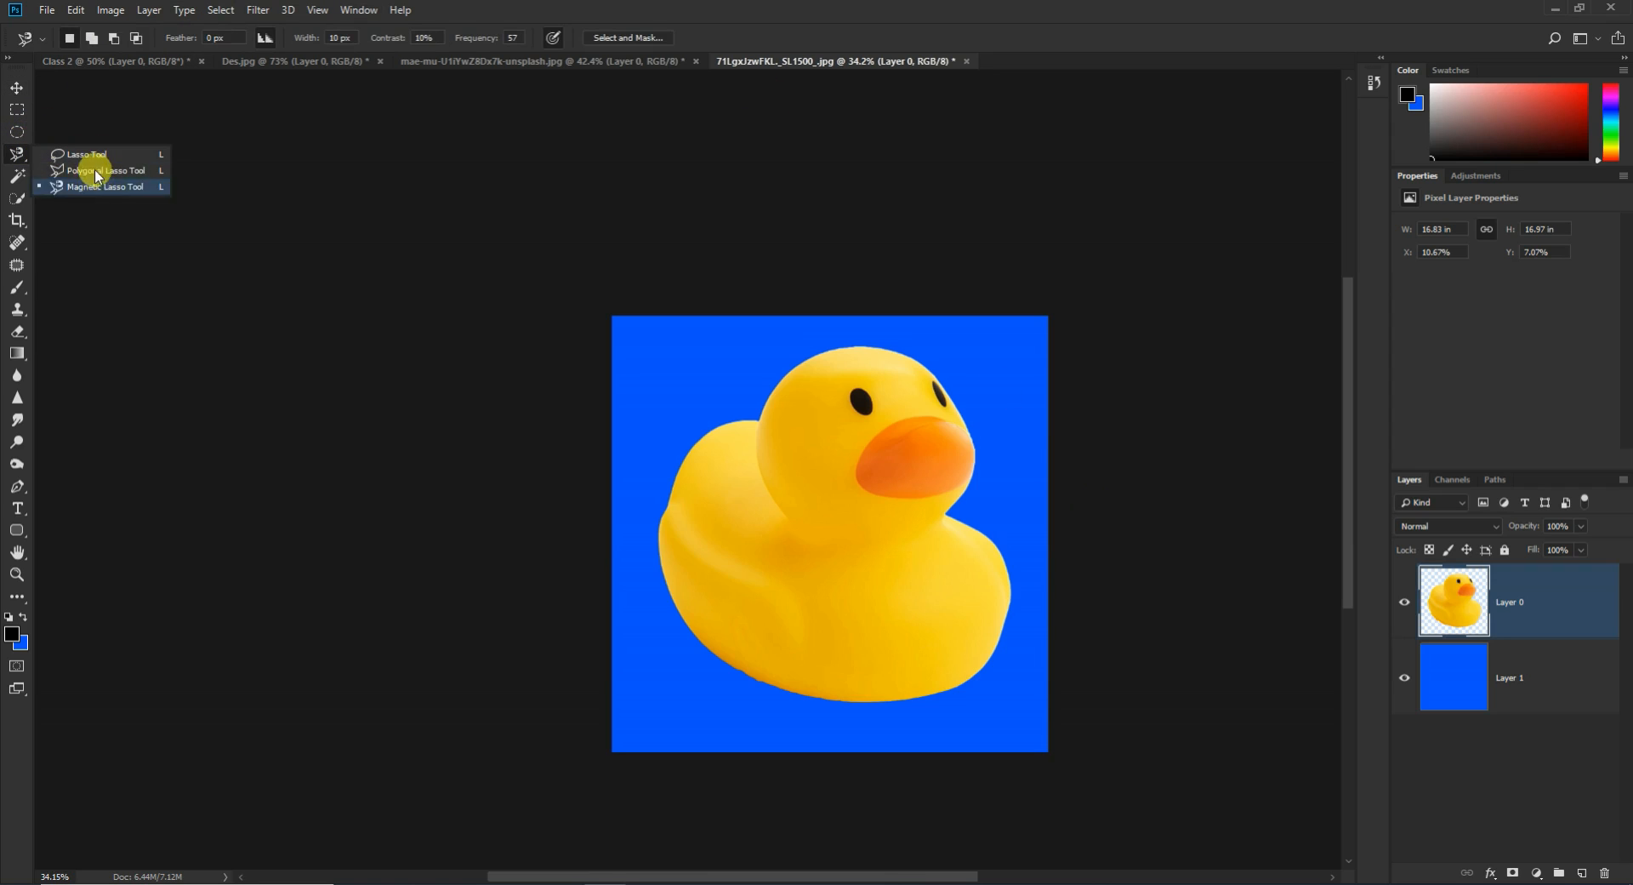
left_click(22, 175)
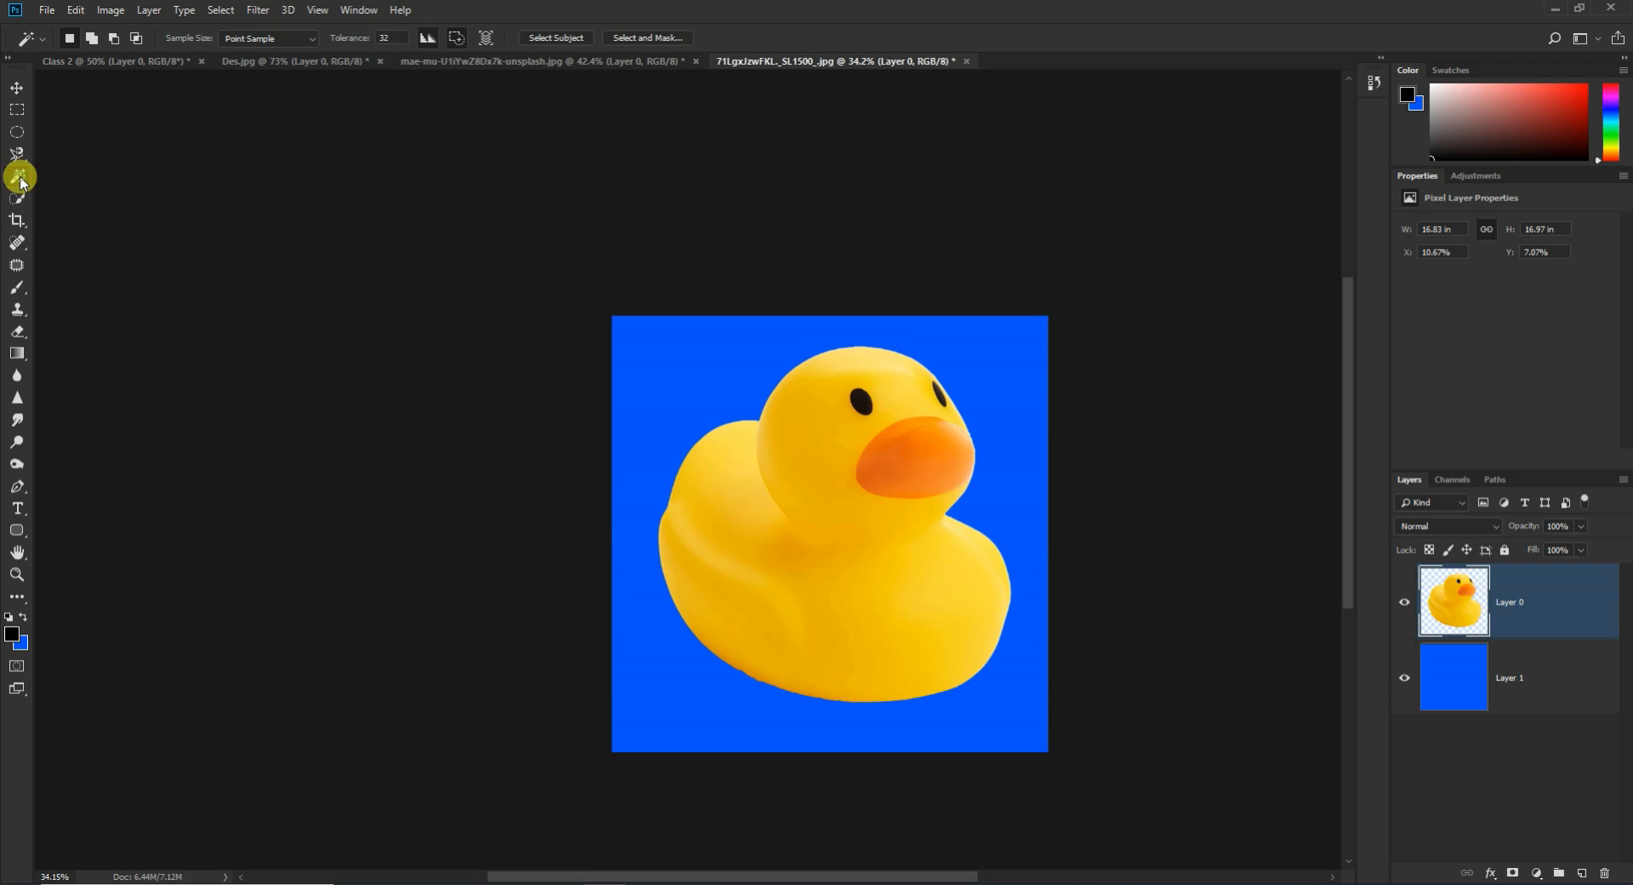
left_click(16, 84)
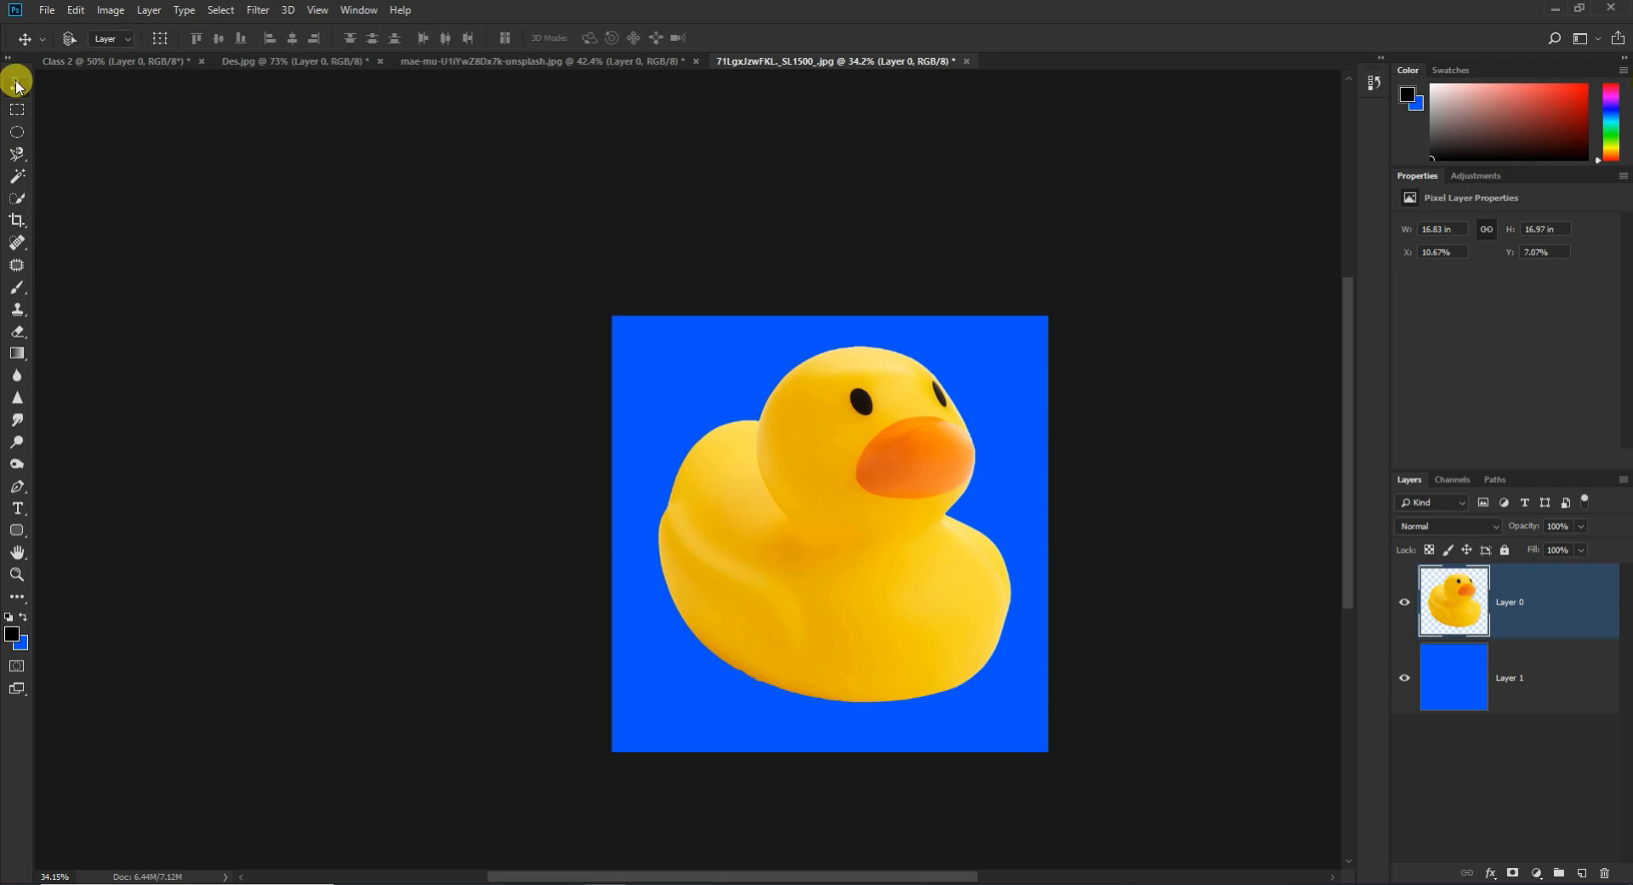